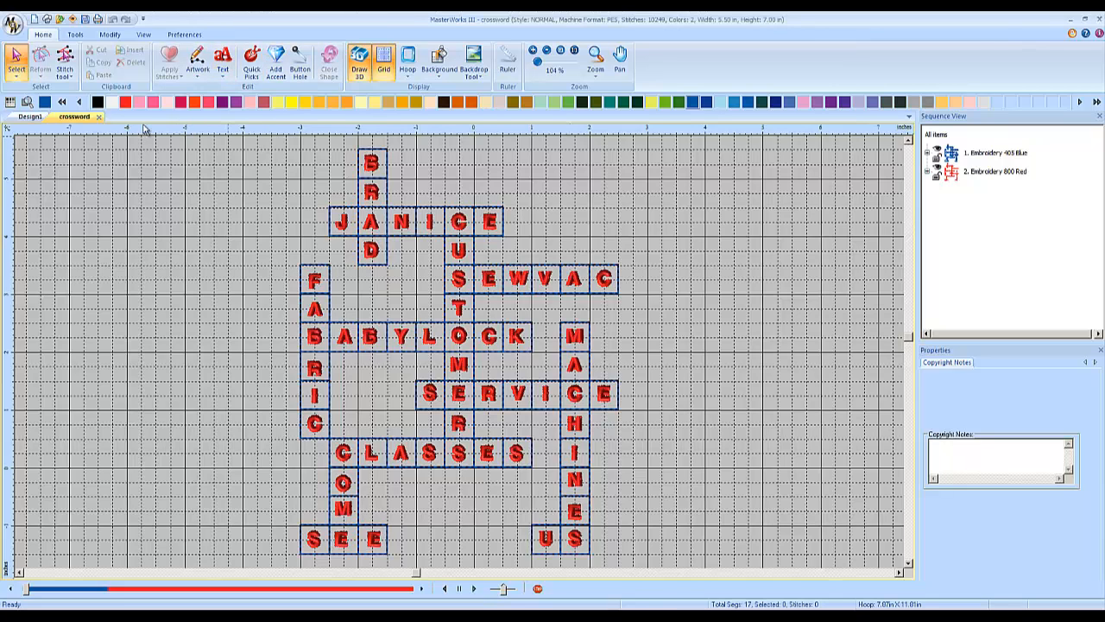
# - Close the crossword design and set the grid spacing to .5 in horizontally and vertically
pyautogui.click(99, 117)
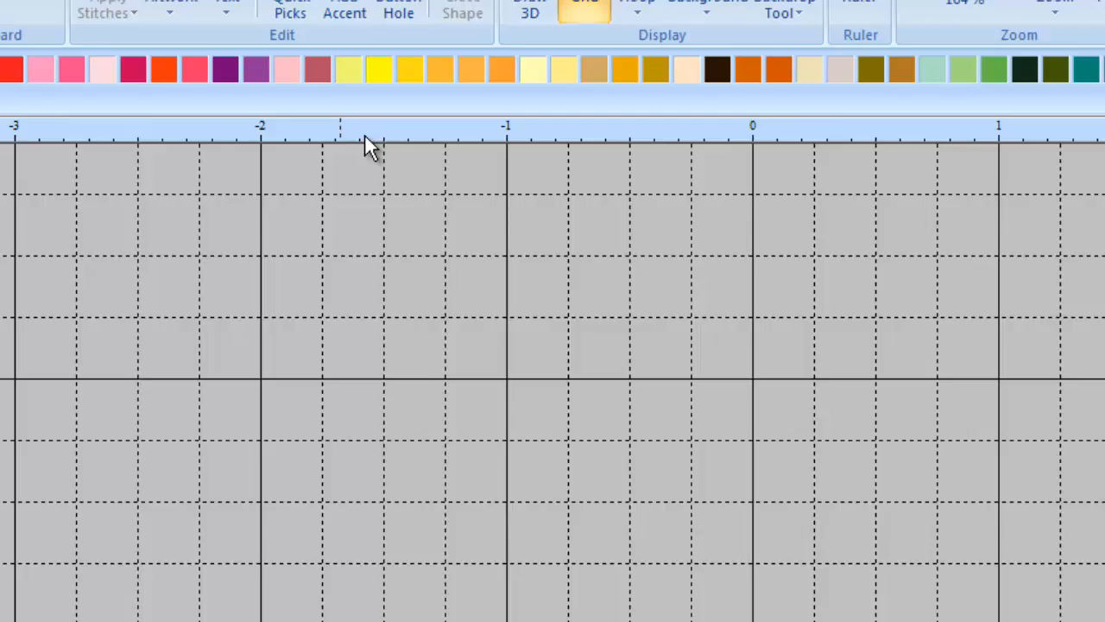
pyautogui.rightClick(370, 135)
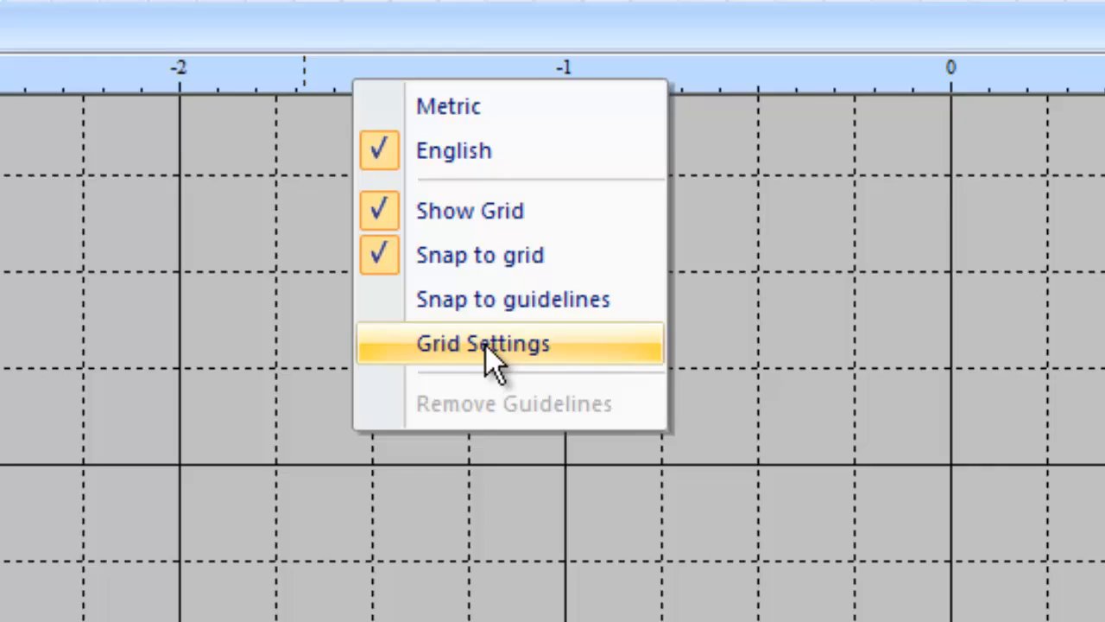
pyautogui.click(618, 419)
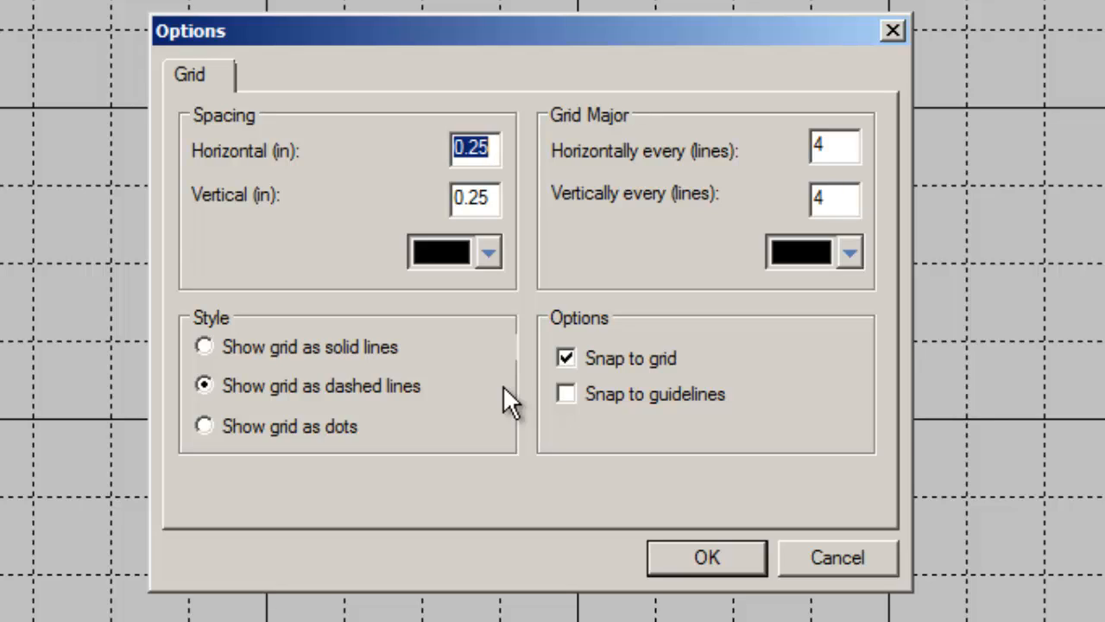
pyautogui.write('.5')
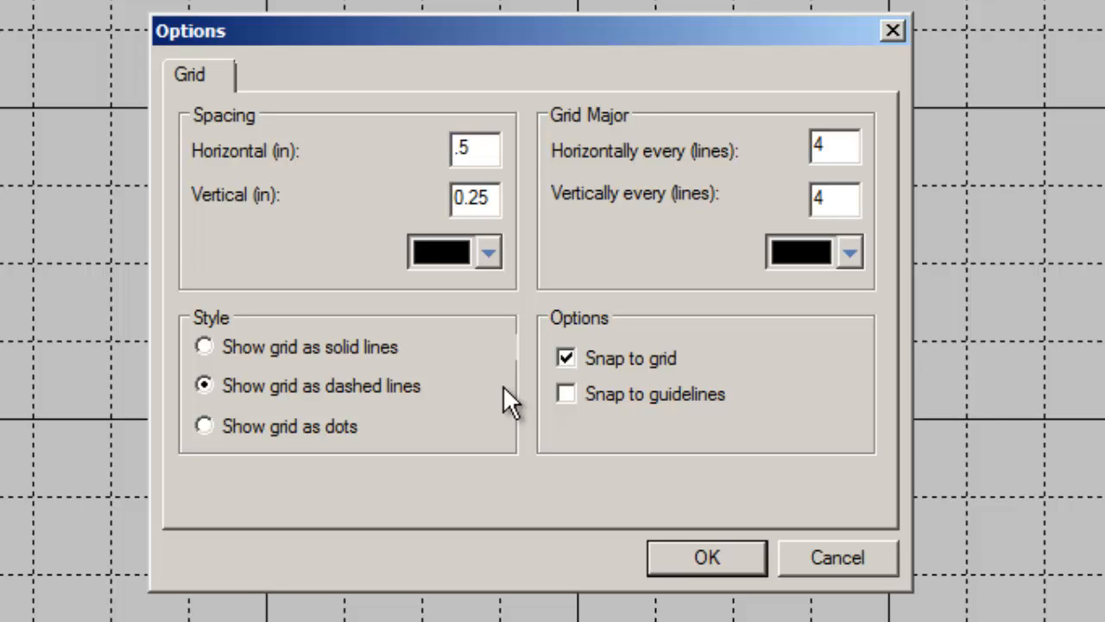
pyautogui.moveTo(498, 199); pyautogui.dragTo(434, 195)
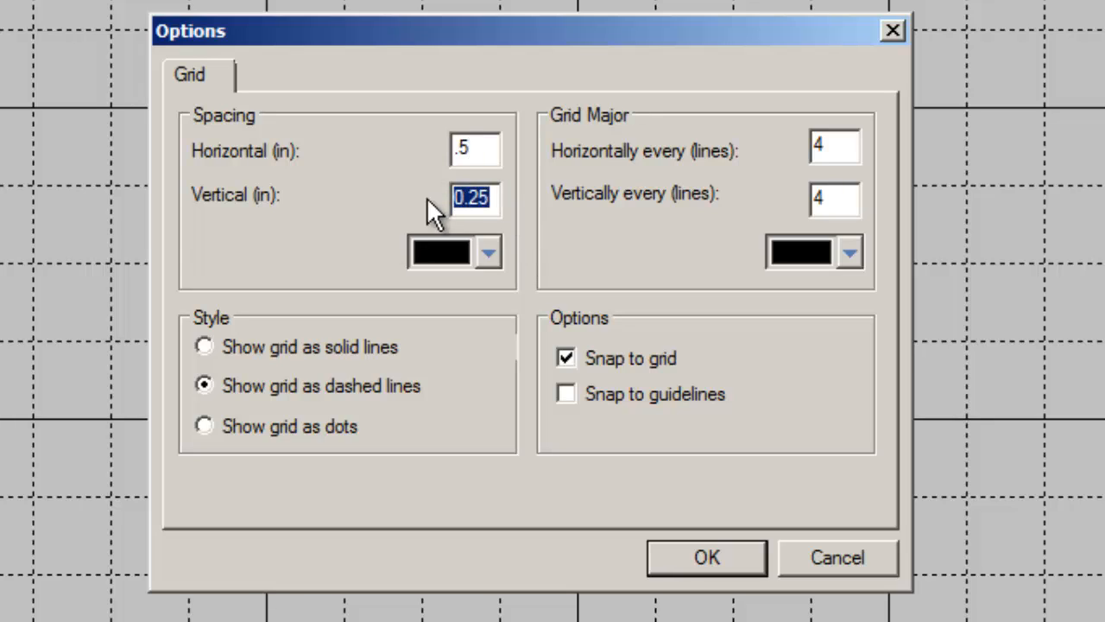
pyautogui.write('.5')
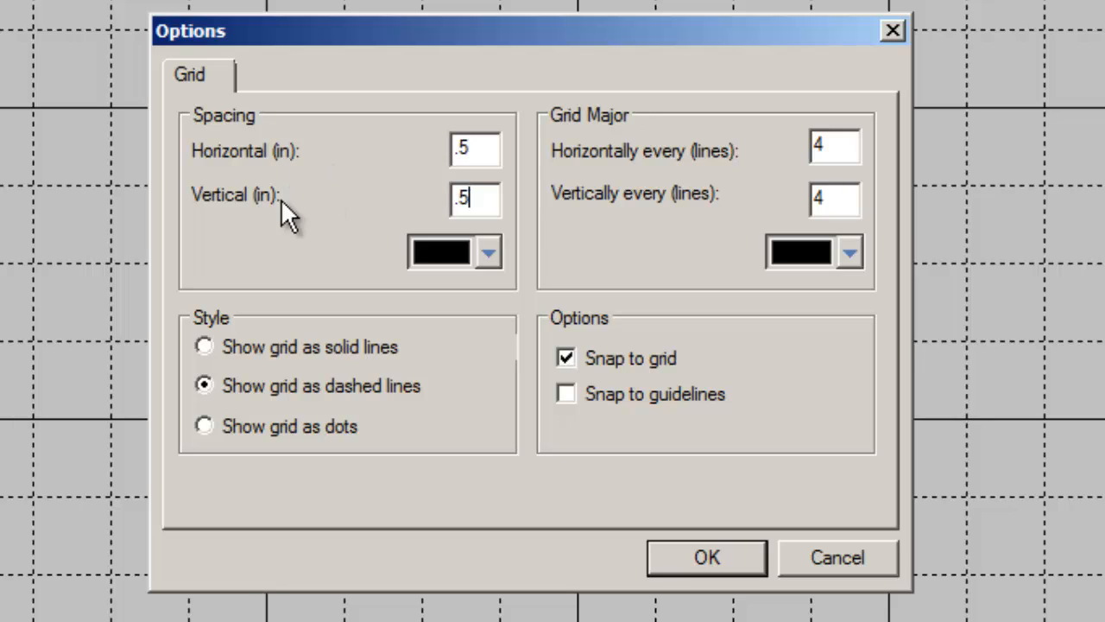
pyautogui.click(489, 148)
pyautogui.click(473, 199)
pyautogui.moveTo(443, 38); pyautogui.dragTo(0, 0)
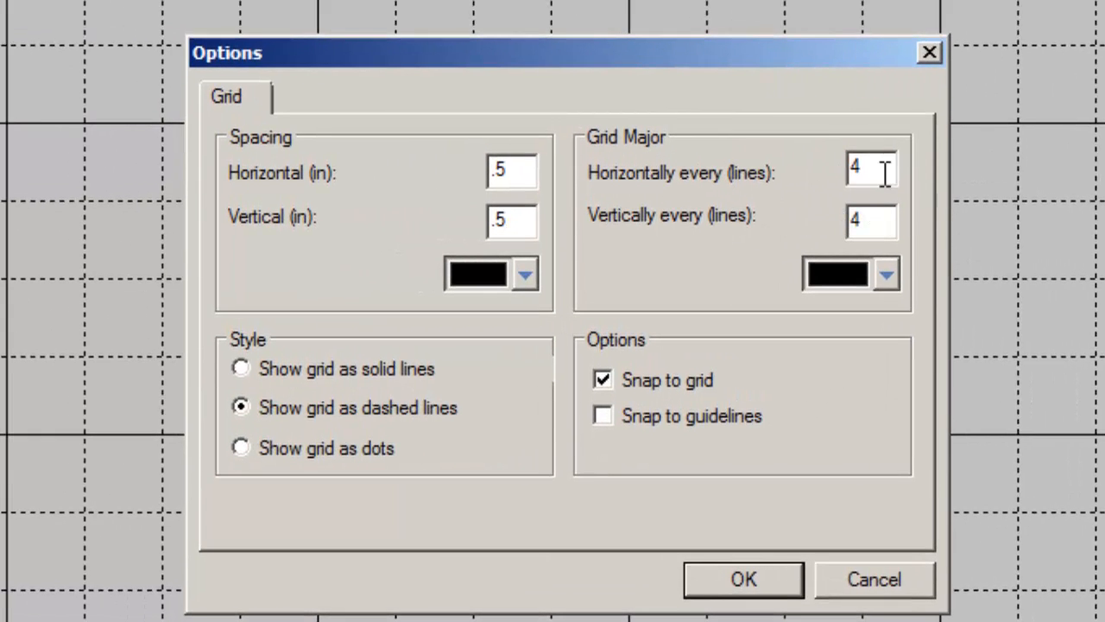
# - Set the major grid lines to 0 in both directions, colour the regular grid dark gray, and apply the grid settings
pyautogui.doubleClick(864, 169)
pyautogui.write('0')
pyautogui.doubleClick(894, 219)
pyautogui.write('0')
pyautogui.click(526, 275)
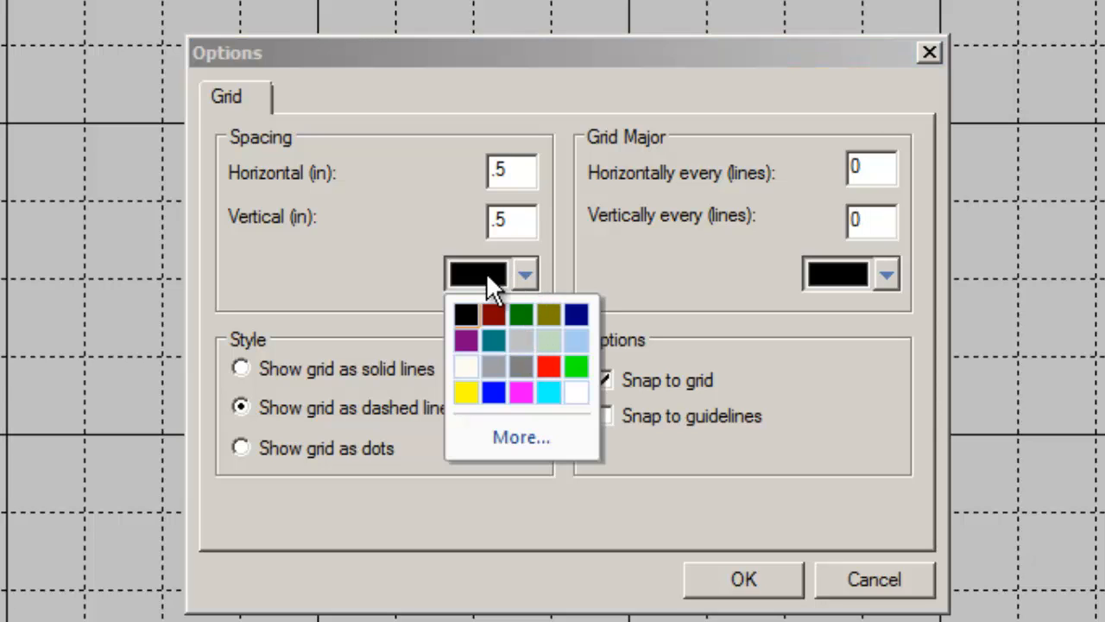
pyautogui.click(522, 366)
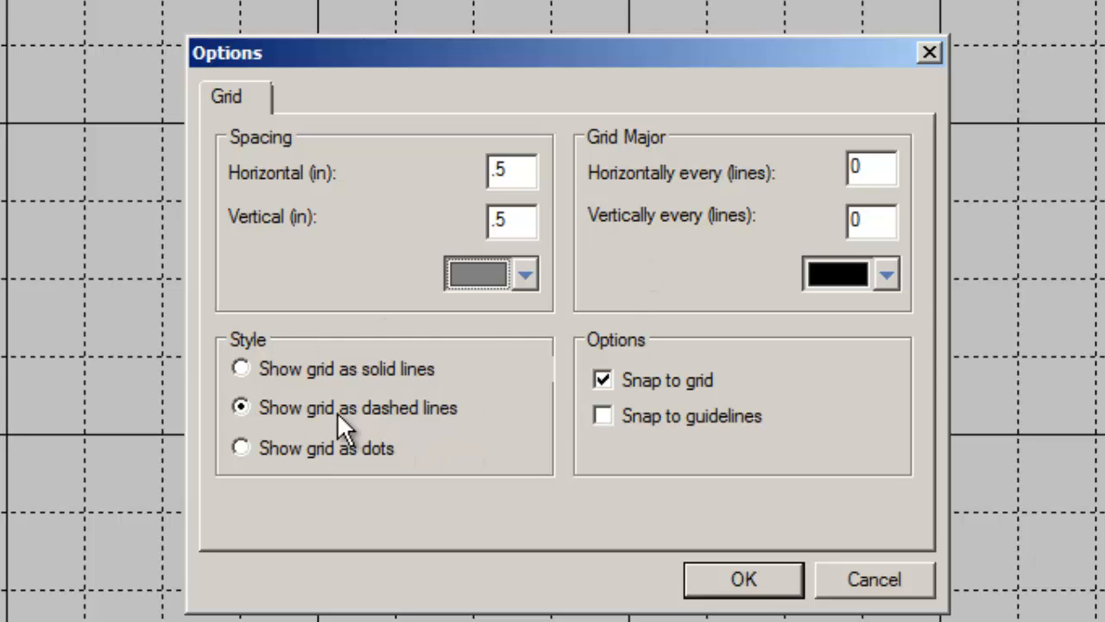
pyautogui.click(743, 590)
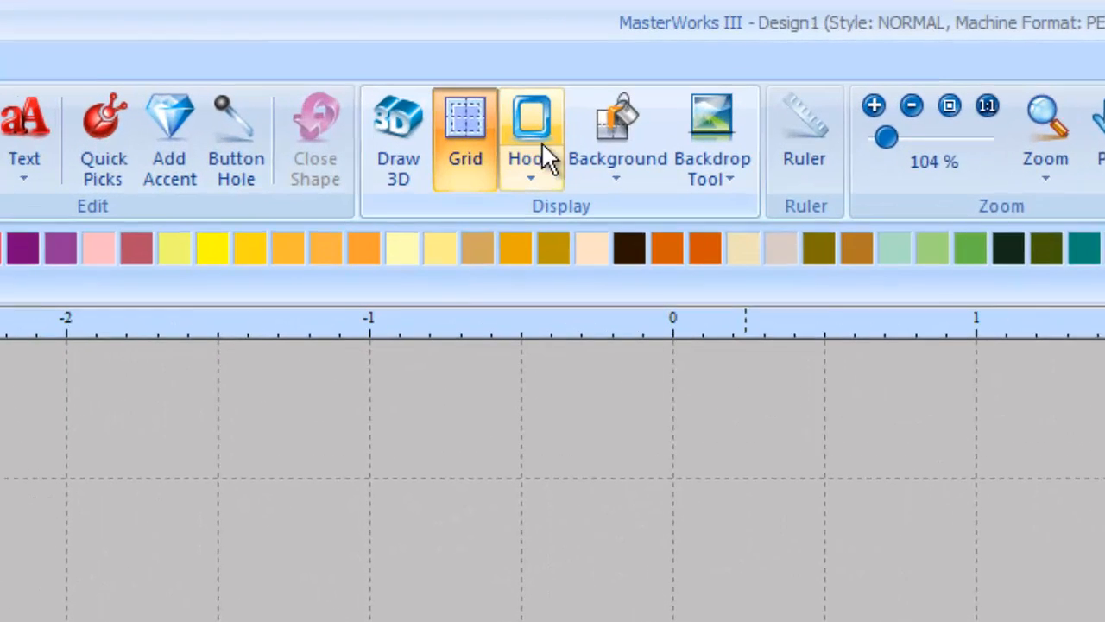
# - Select the 200mm X 300mm PES hoop for the design
pyautogui.click(544, 178)
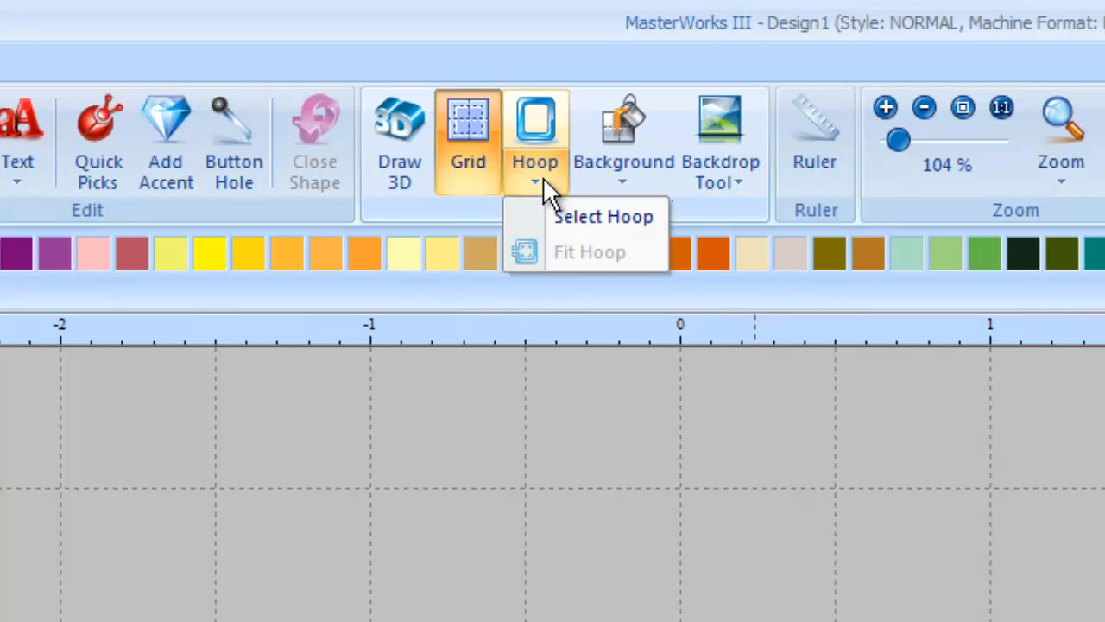
pyautogui.click(594, 219)
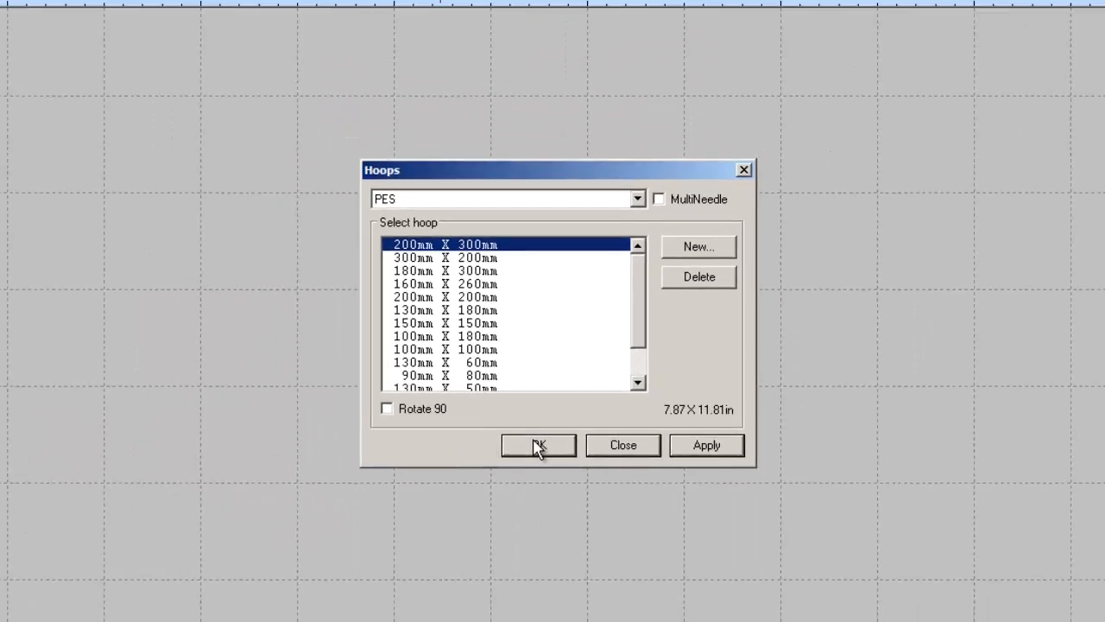
pyautogui.click(532, 563)
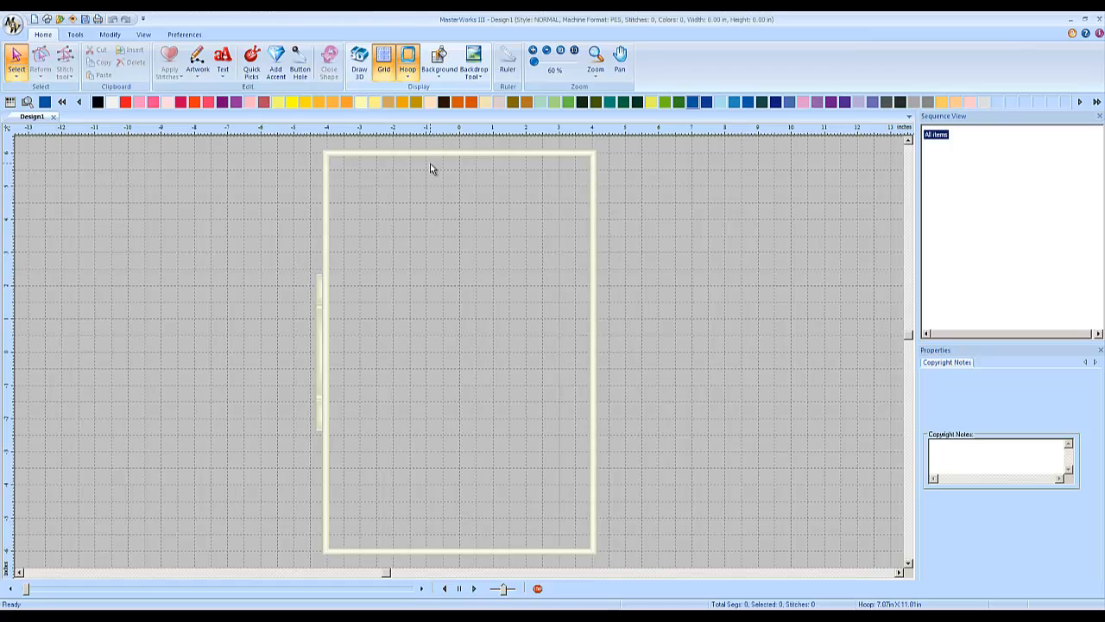
# - Bring up the crossword photo in Windows Photo Viewer beside the hoop, examine its word layout, and return to MasterWorks III
pyautogui.click(449, 616)
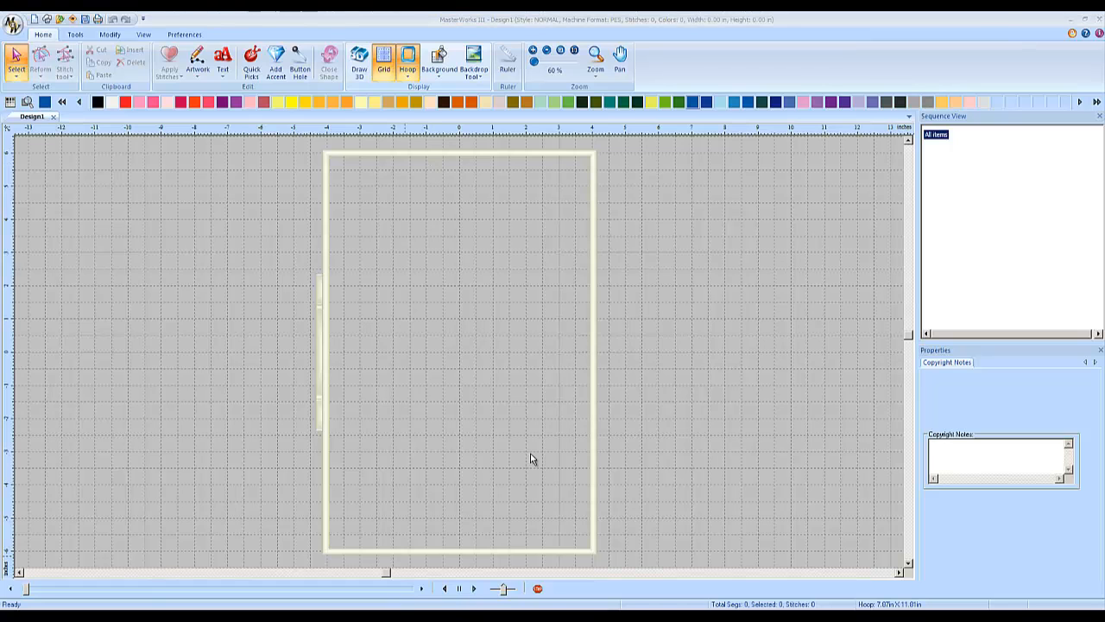
pyautogui.click(1090, 17)
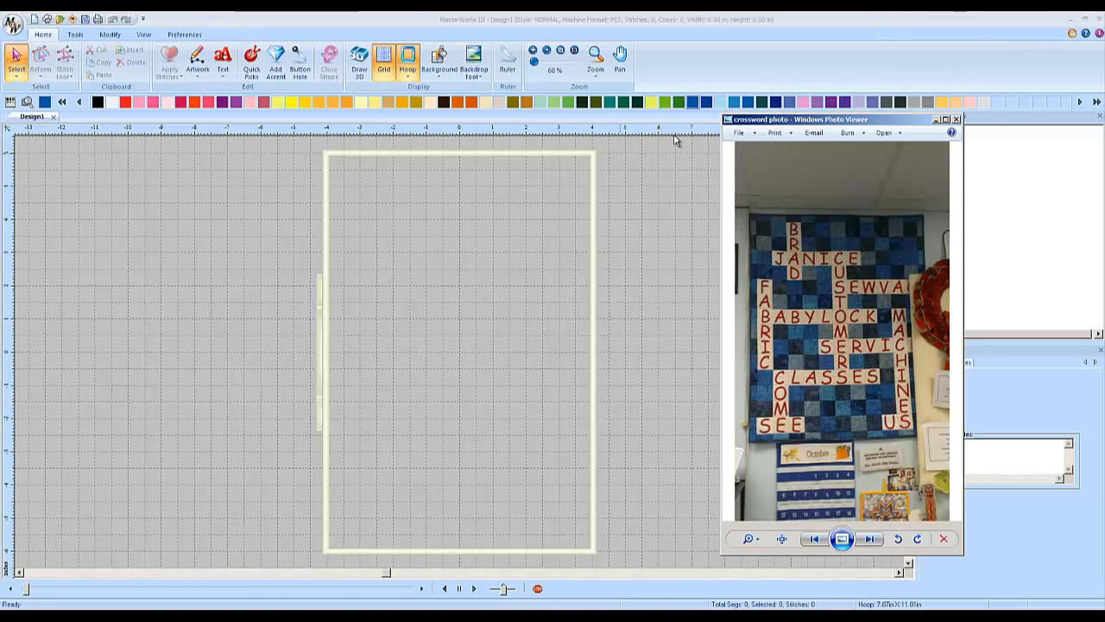
pyautogui.moveTo(759, 125); pyautogui.dragTo(651, 127)
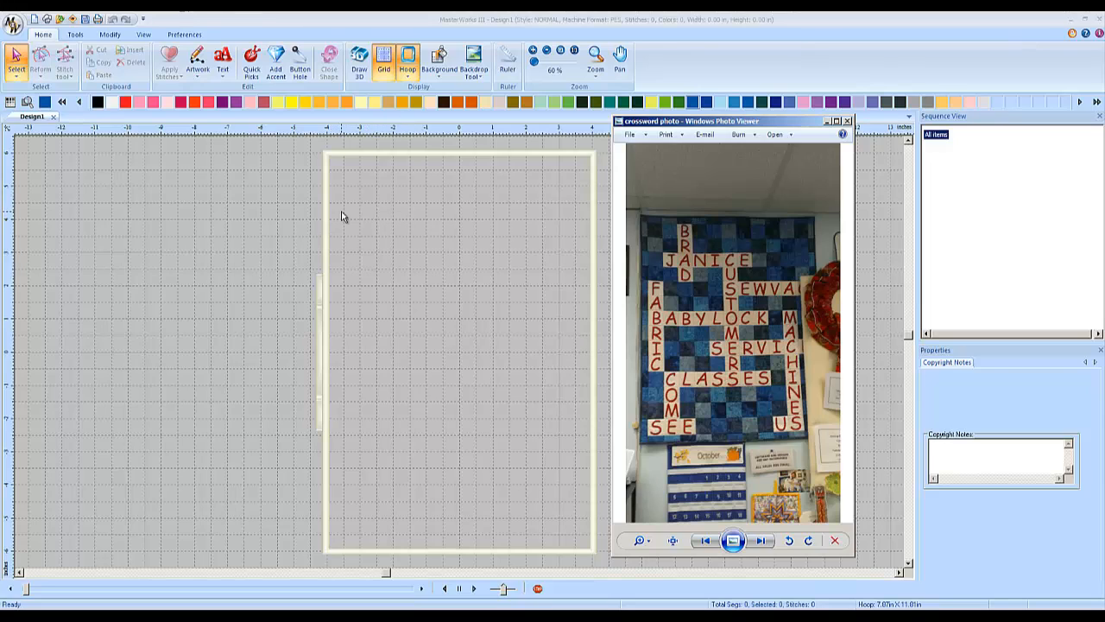
pyautogui.click(409, 192)
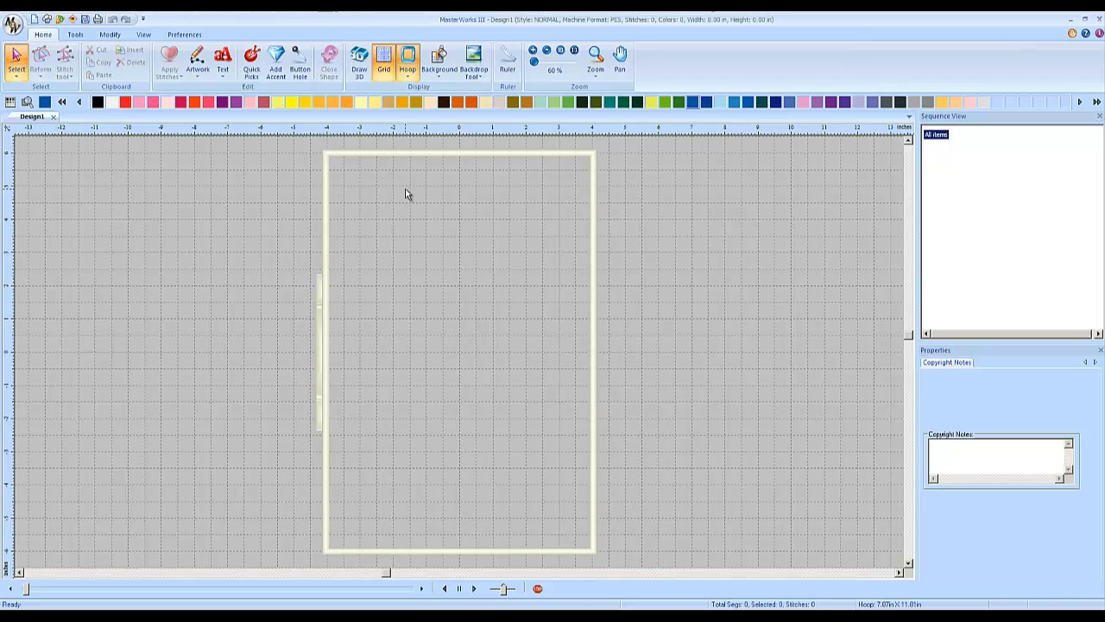
# - Draw a rectangle about 0.50 in by 0.50 in on one grid cell in the upper part of the hoop
pyautogui.click(198, 69)
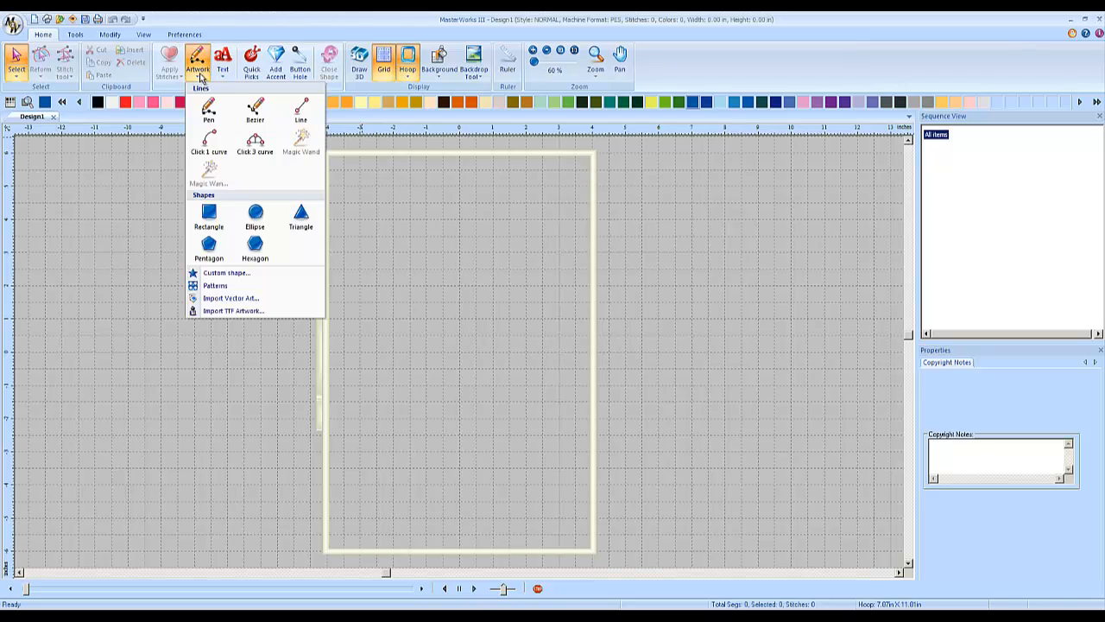
pyautogui.click(213, 218)
pyautogui.moveTo(397, 188); pyautogui.dragTo(410, 204)
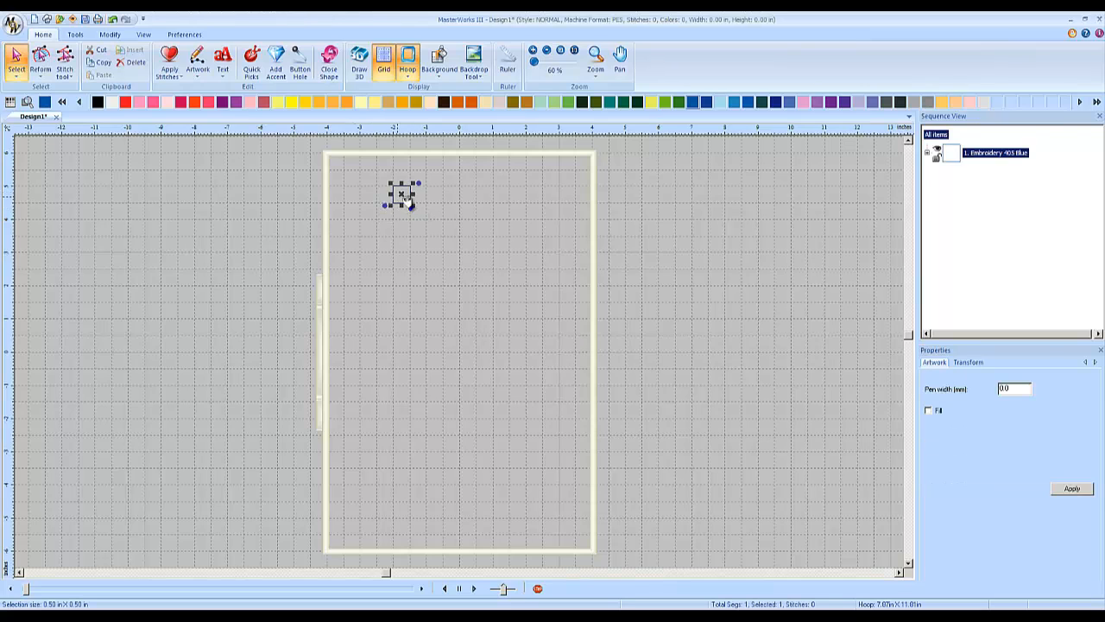
pyautogui.click(404, 198)
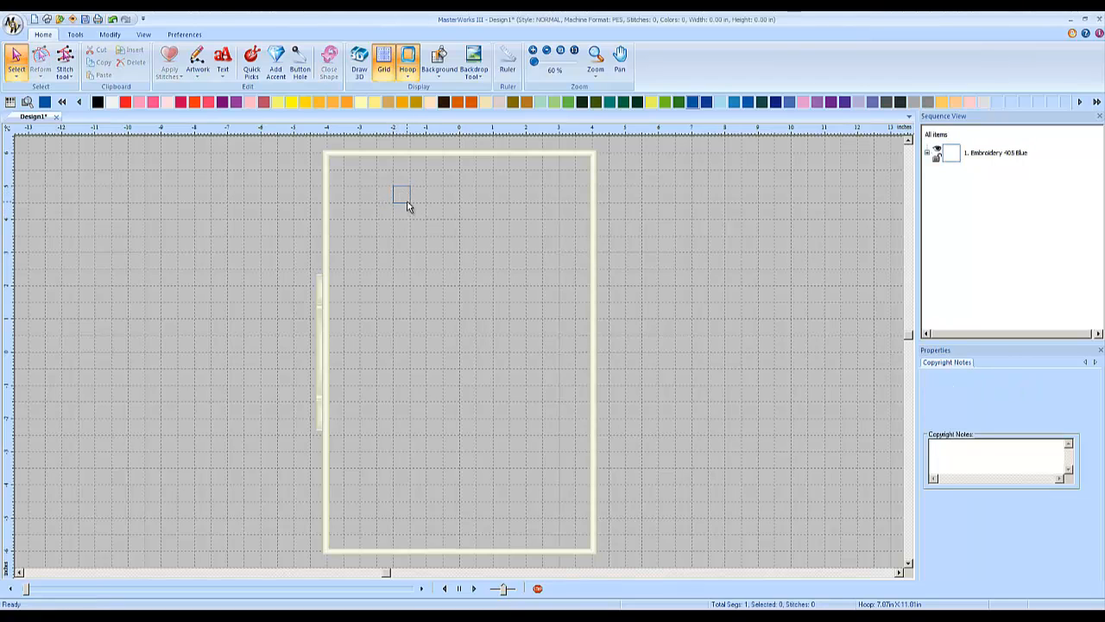
# - Draw a rectangle about 3.49 in by 3.49 in below the small square and delete it
pyautogui.click(197, 67)
pyautogui.click(211, 216)
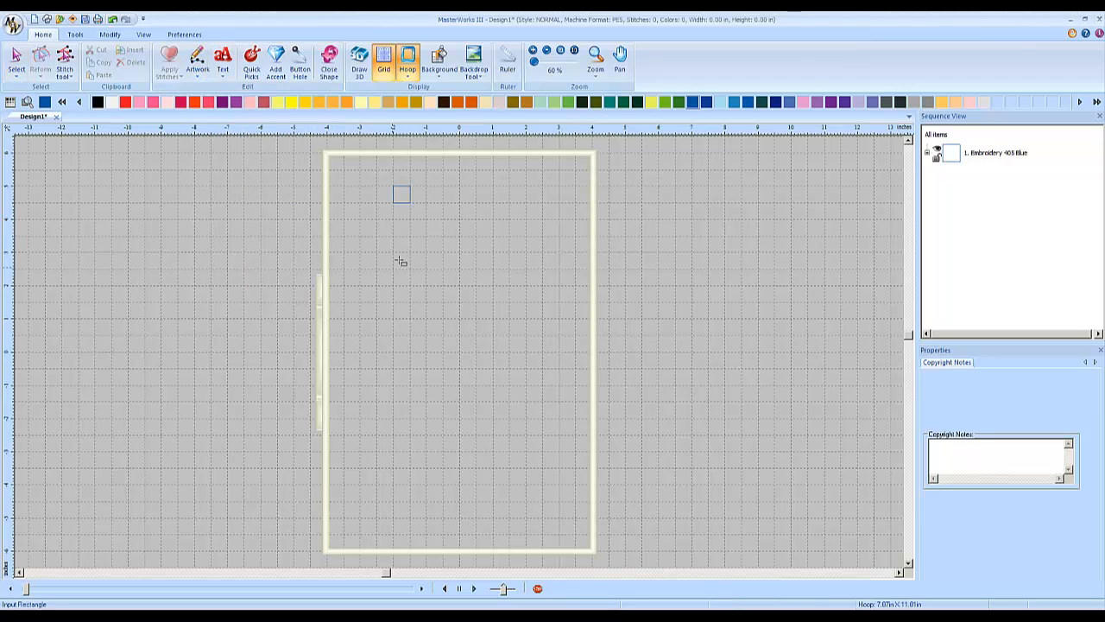
pyautogui.moveTo(393, 218); pyautogui.dragTo(512, 337)
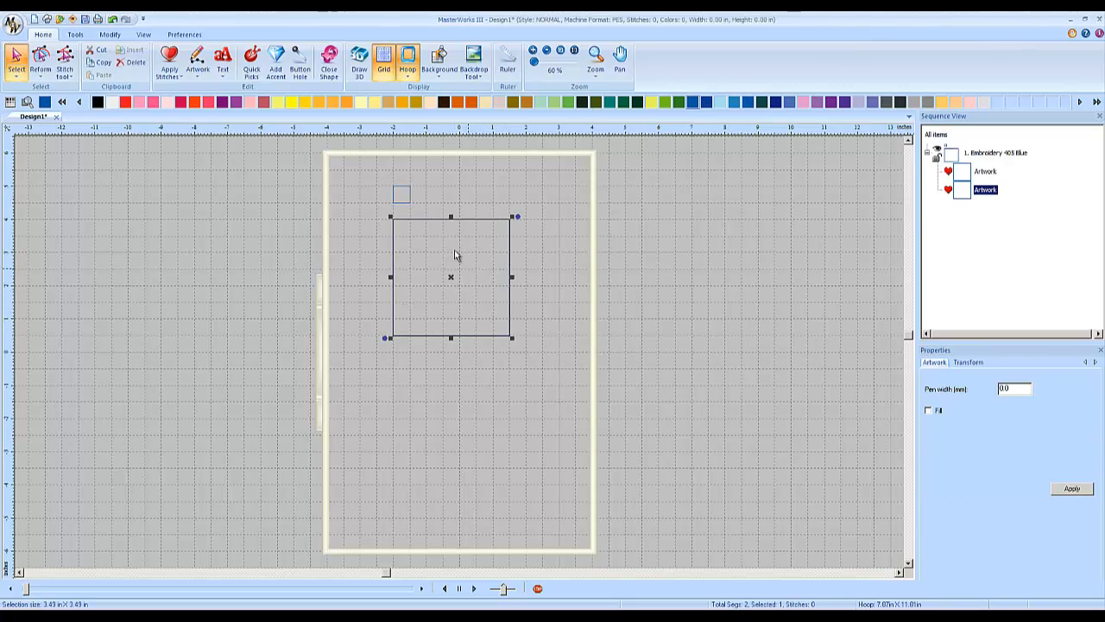
pyautogui.click(542, 275)
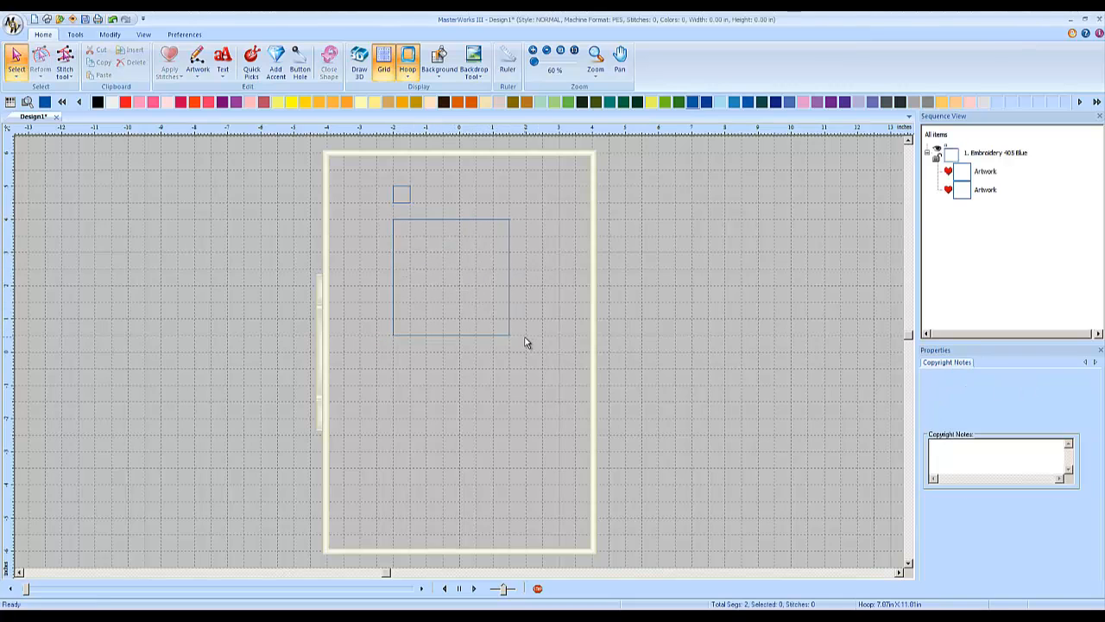
pyautogui.click(451, 220)
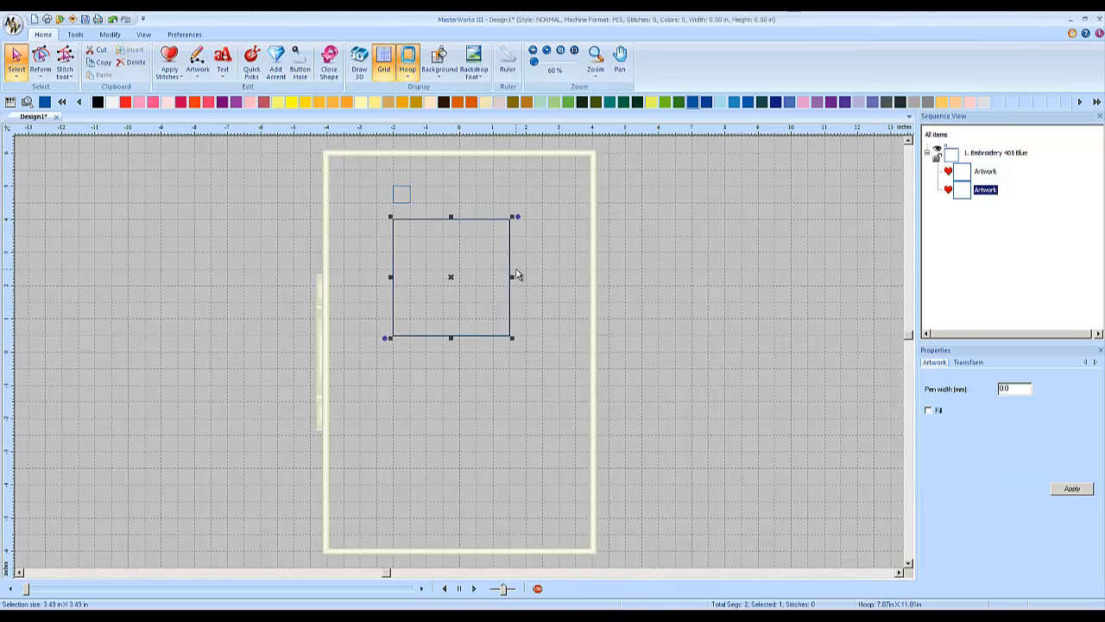
pyautogui.press('Delete')
# - Try to move the small square down onto the neighbouring grid cell, and delete the square
pyautogui.scroll(1, 493, 258)
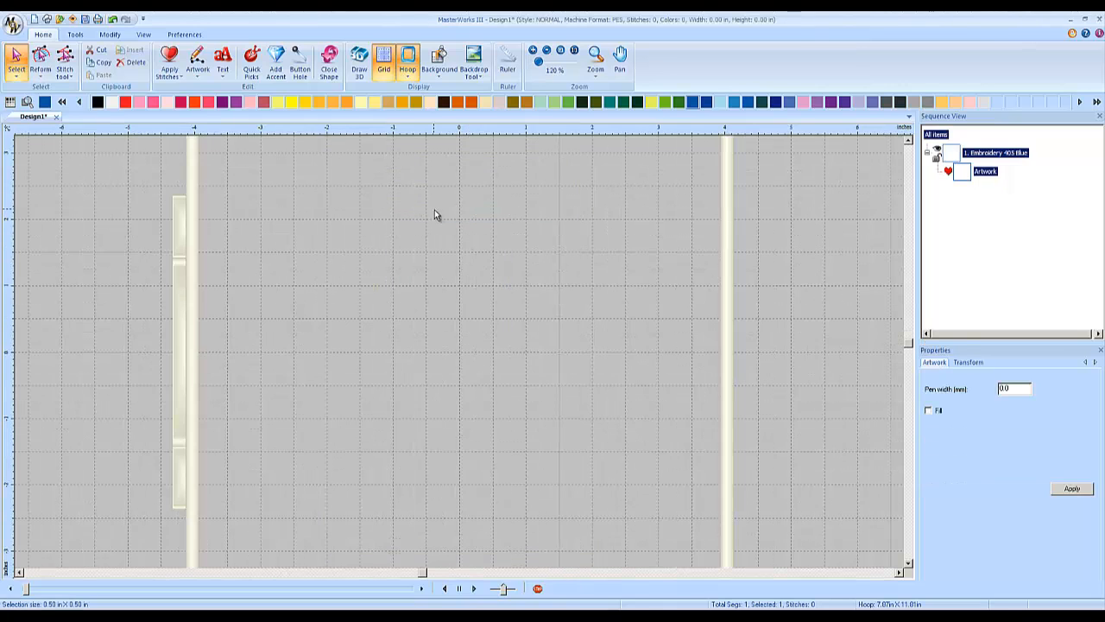
pyautogui.scroll(-2, 439, 222)
pyautogui.scroll(1, 441, 226)
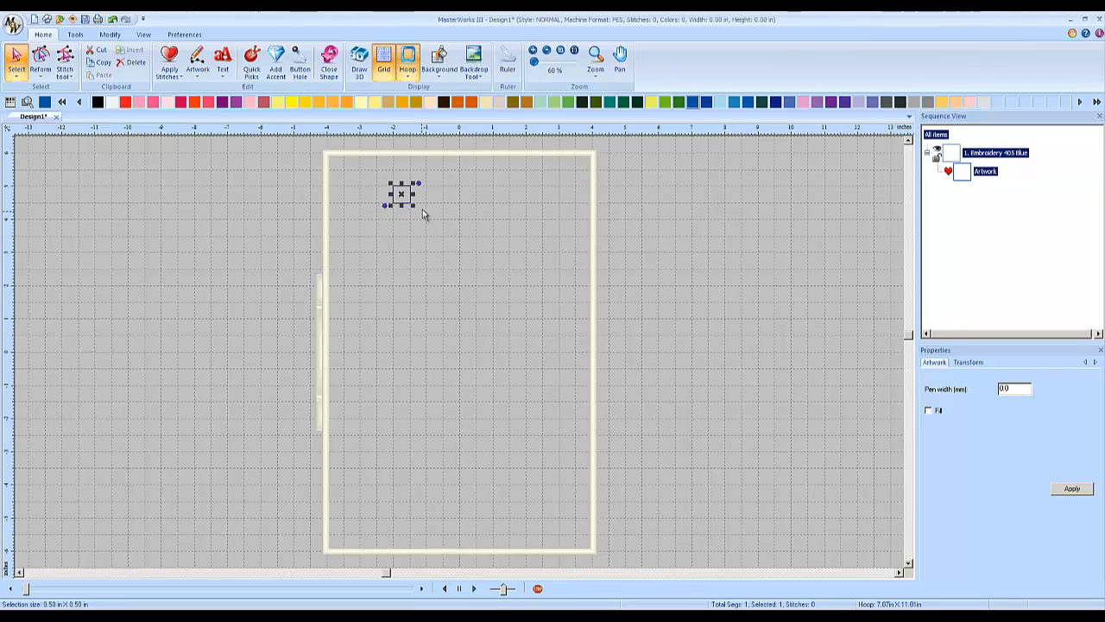
pyautogui.moveTo(415, 199)
pyautogui.mouseDown()
pyautogui.moveTo(429, 222)
pyautogui.moveTo(454, 219)
pyautogui.moveTo(408, 216)
pyautogui.mouseUp()
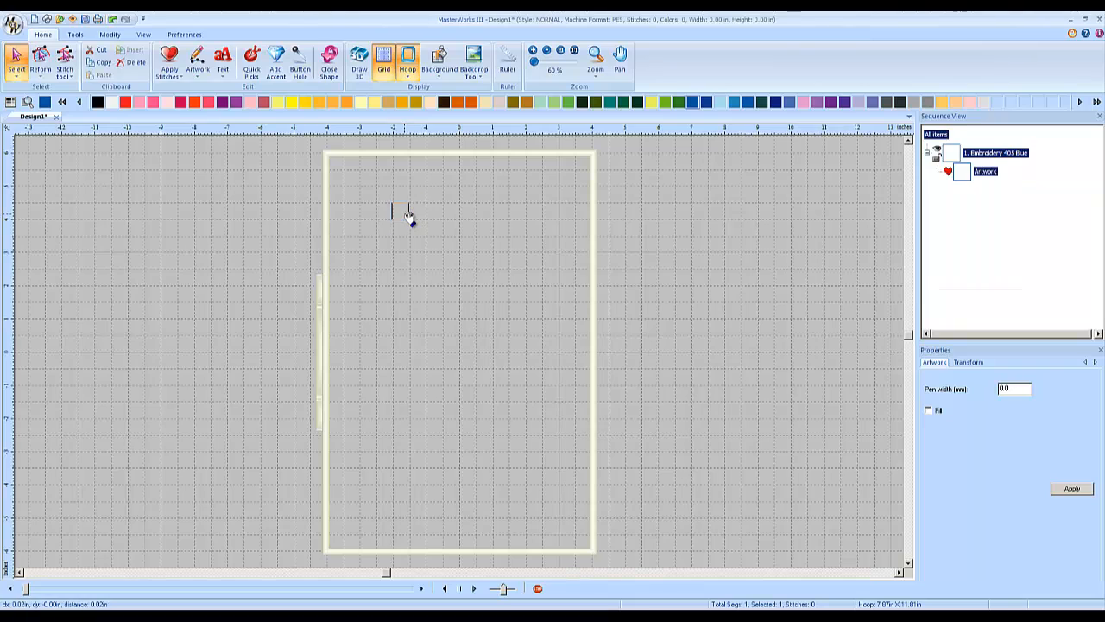
pyautogui.click(410, 218)
pyautogui.click(411, 219)
pyautogui.click(412, 216)
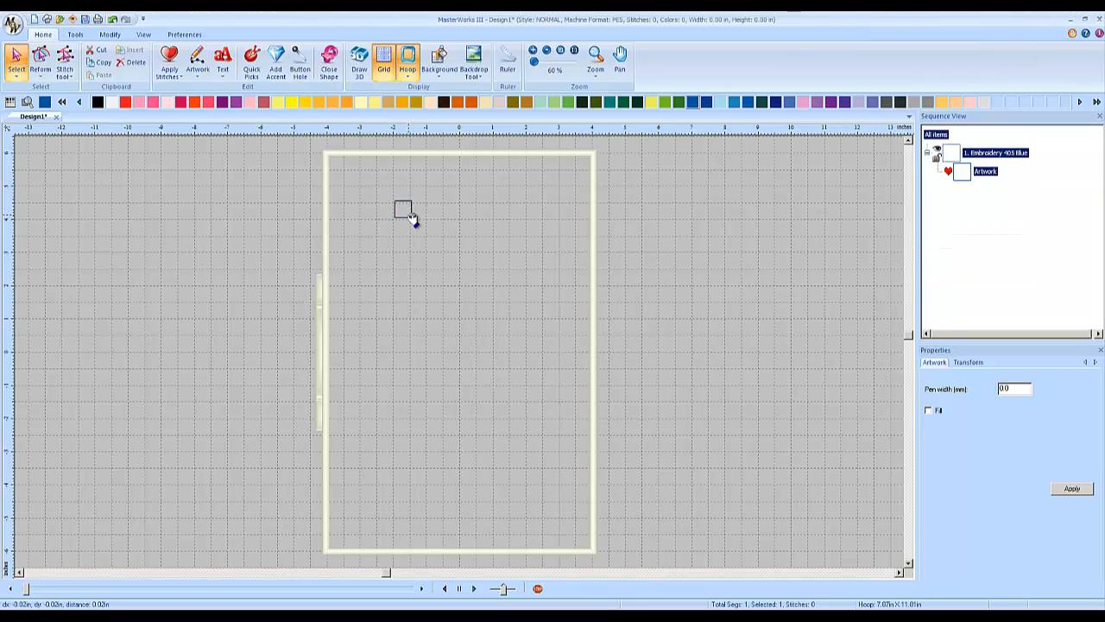
pyautogui.click(412, 217)
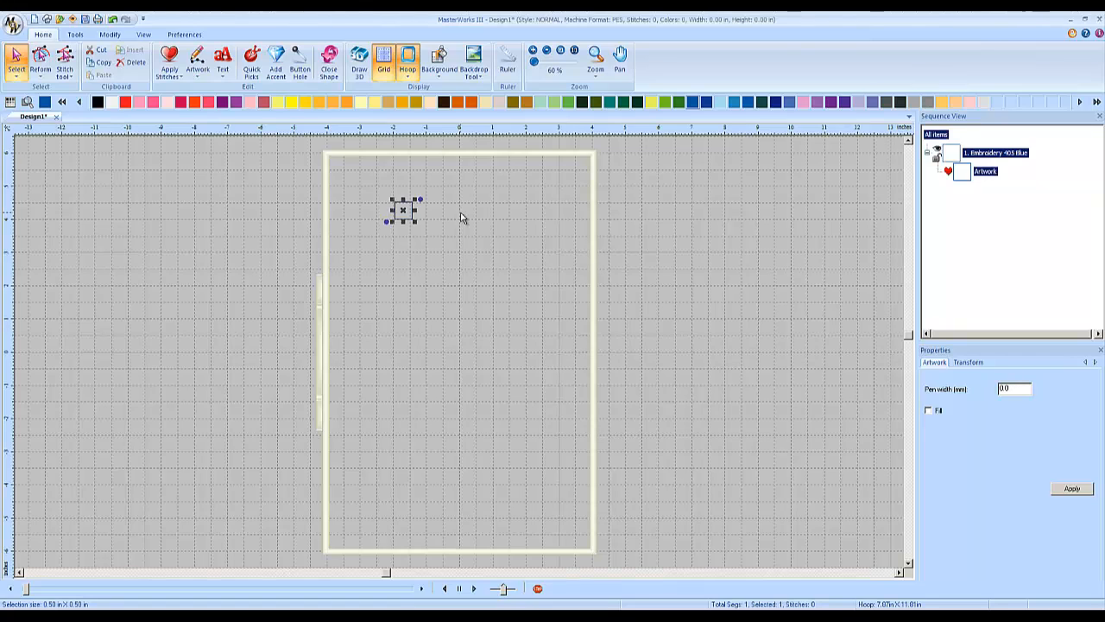
pyautogui.press('Delete')
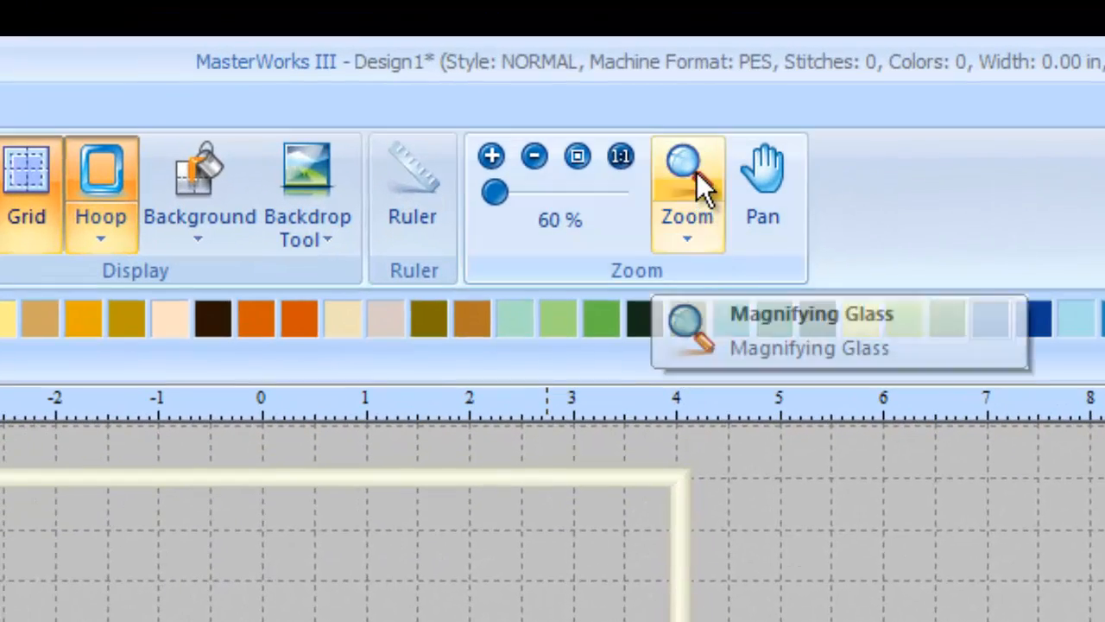
# - Draw a rectangle about 0.50 in by 0.50 in exactly over one grid cell in the upper part of the hoop
pyautogui.click(696, 173)
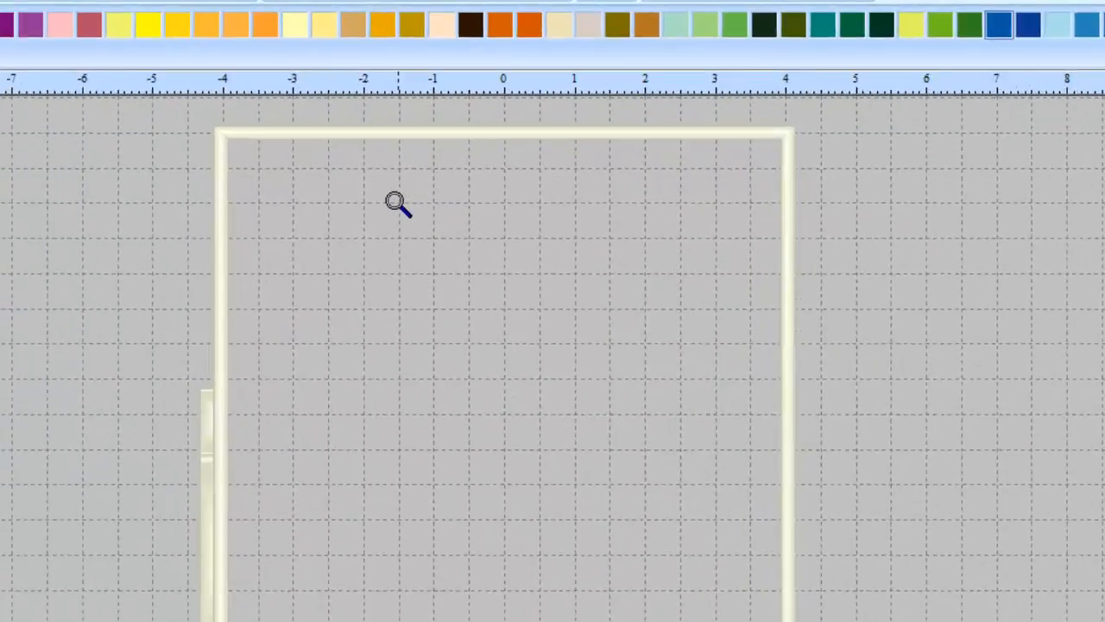
pyautogui.moveTo(399, 240); pyautogui.dragTo(467, 298)
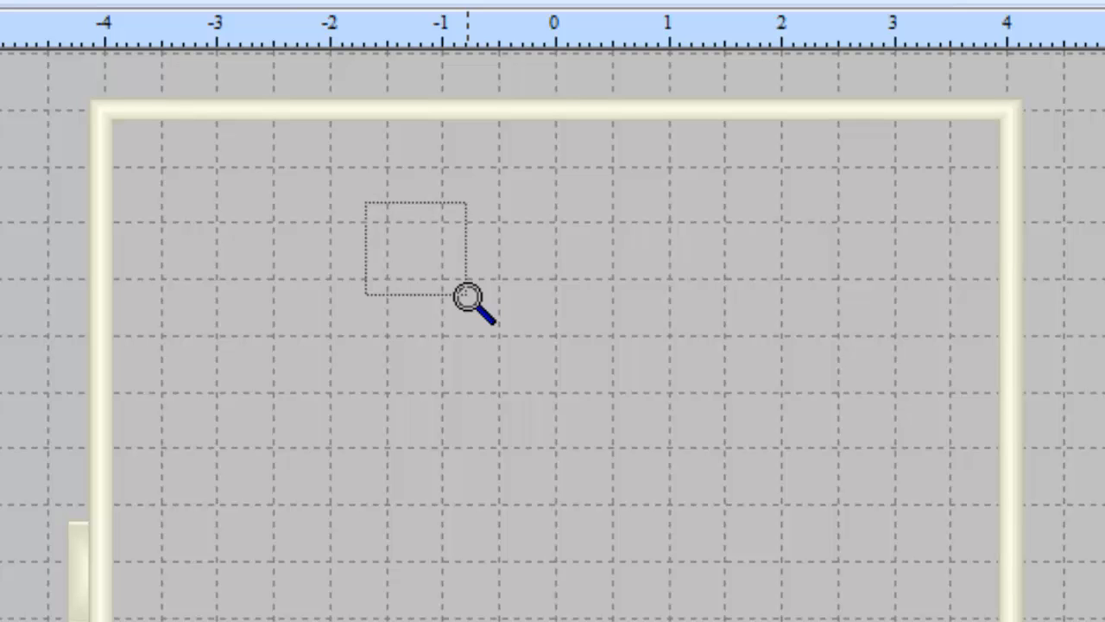
pyautogui.moveTo(467, 298); pyautogui.dragTo(467, 298)
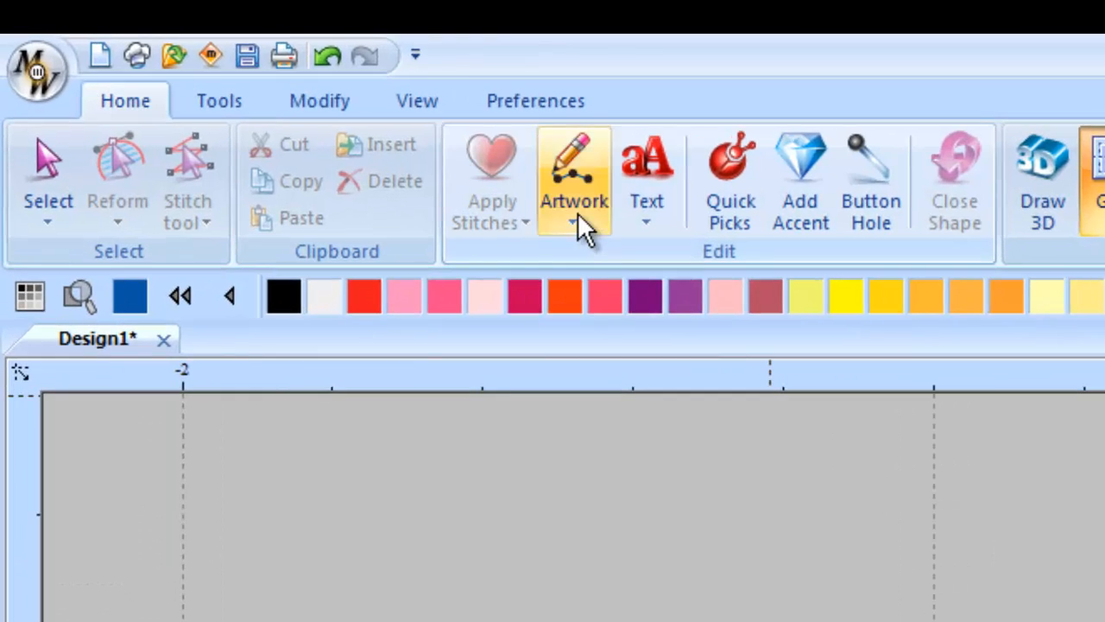
pyautogui.click(450, 170)
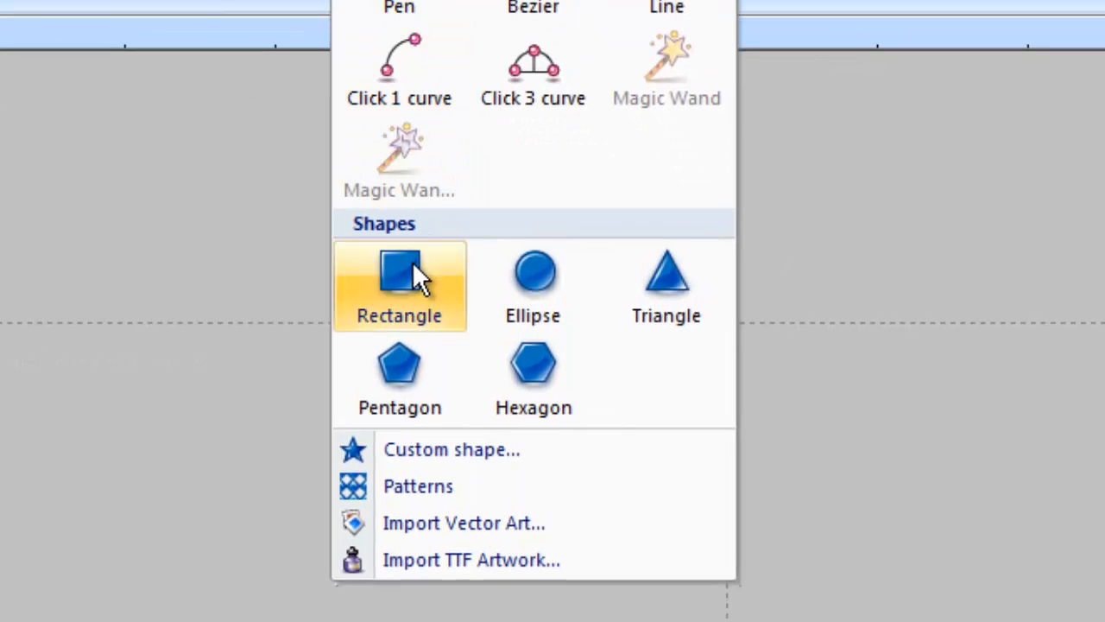
pyautogui.click(408, 270)
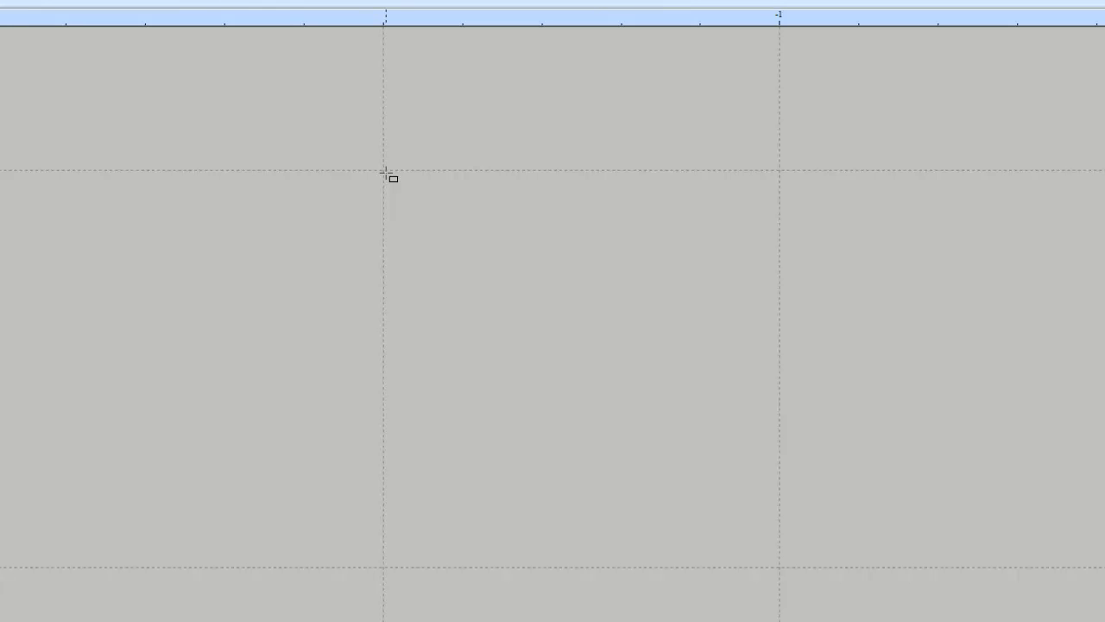
pyautogui.moveTo(385, 171); pyautogui.dragTo(780, 569)
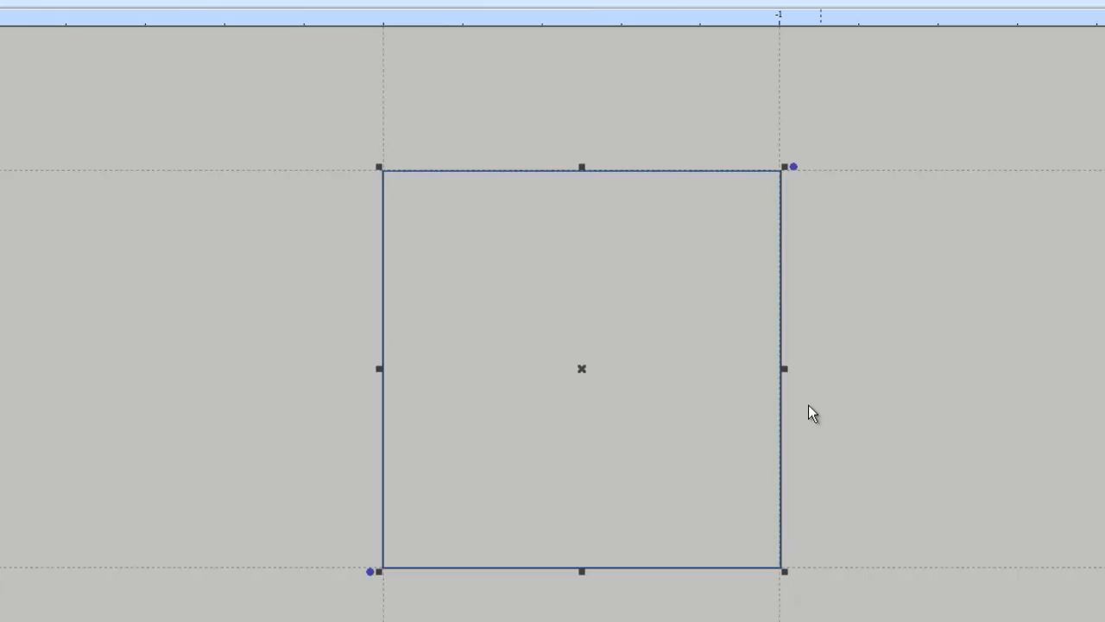
pyautogui.click(866, 275)
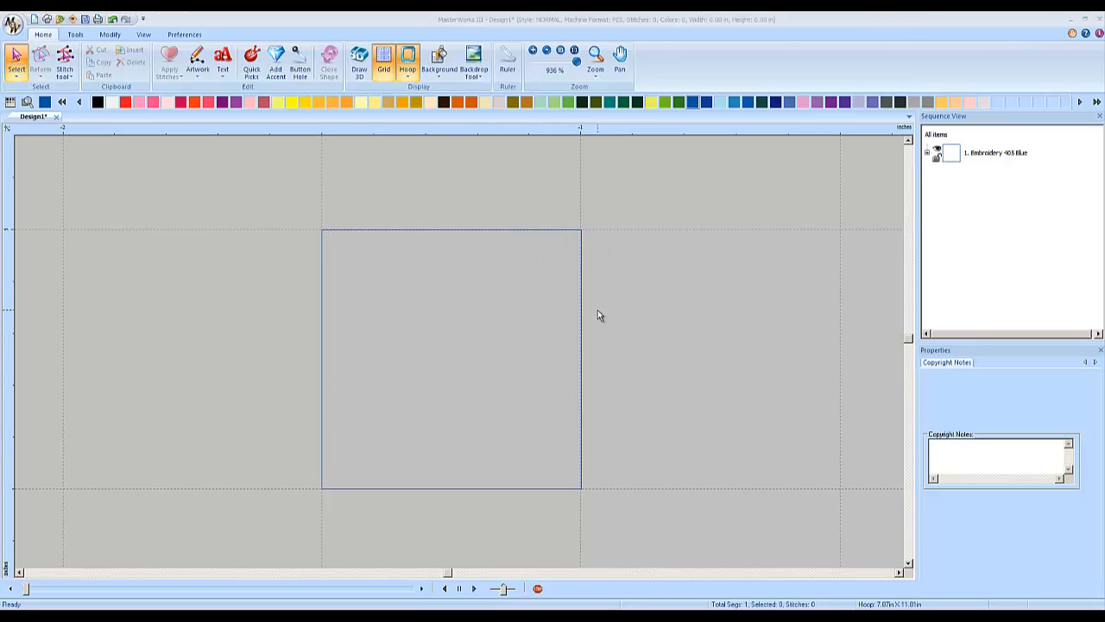
# - Select the small square, check the first vertical word in the Windows Photo Viewer crossword photo, and return to MasterWorks III
pyautogui.scroll(-2, 650, 313)
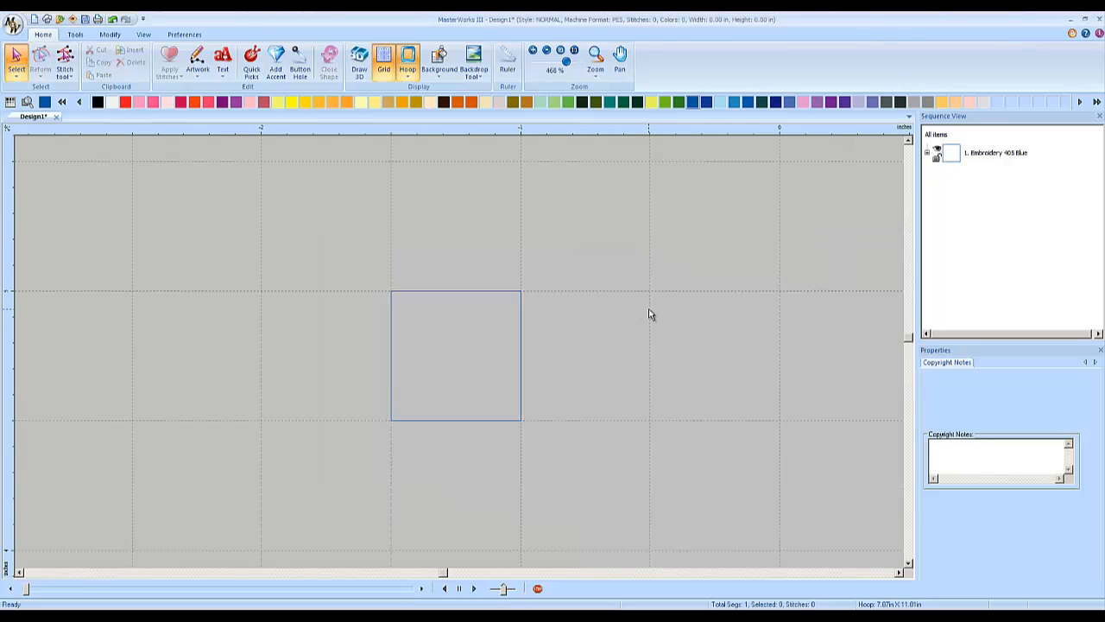
pyautogui.click(906, 565)
pyautogui.click(905, 566)
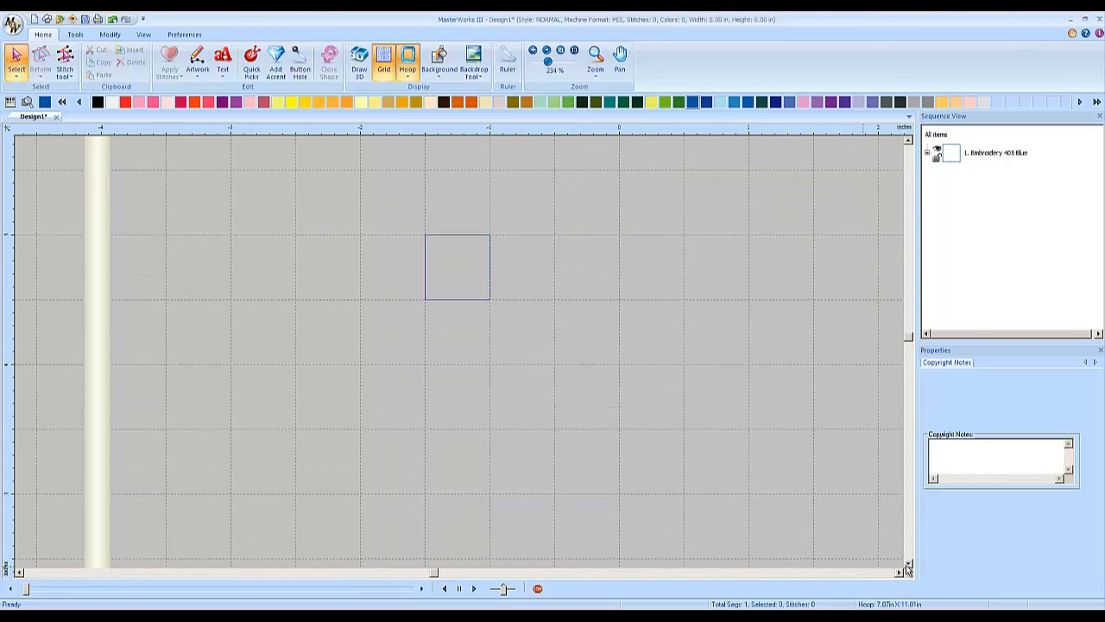
pyautogui.click(906, 566)
pyautogui.scroll(-1, 671, 394)
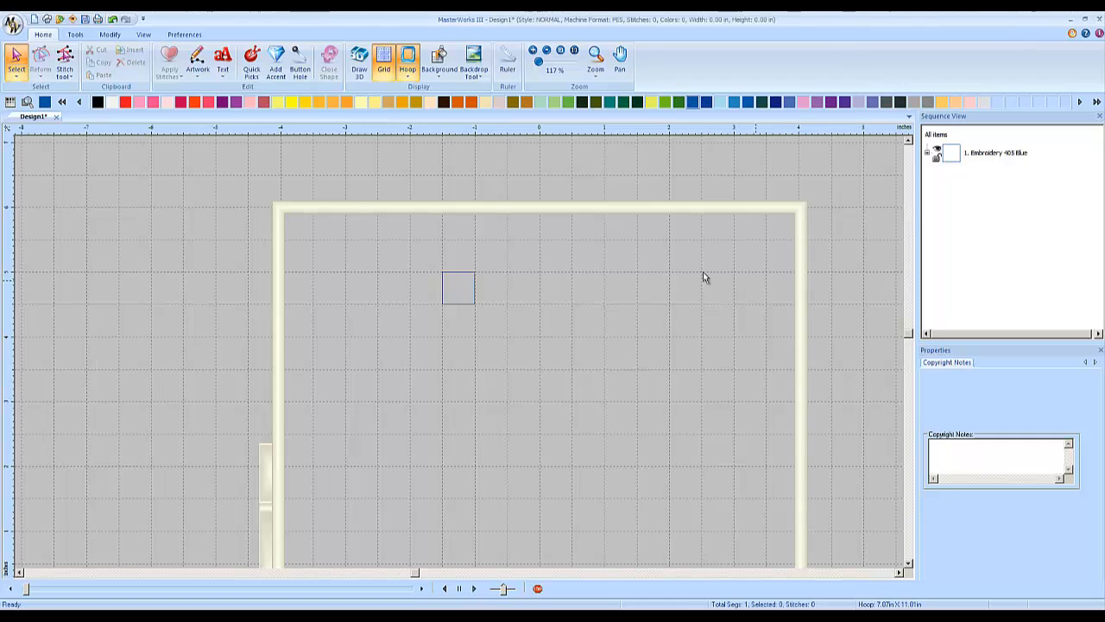
pyautogui.moveTo(414, 252); pyautogui.dragTo(477, 313)
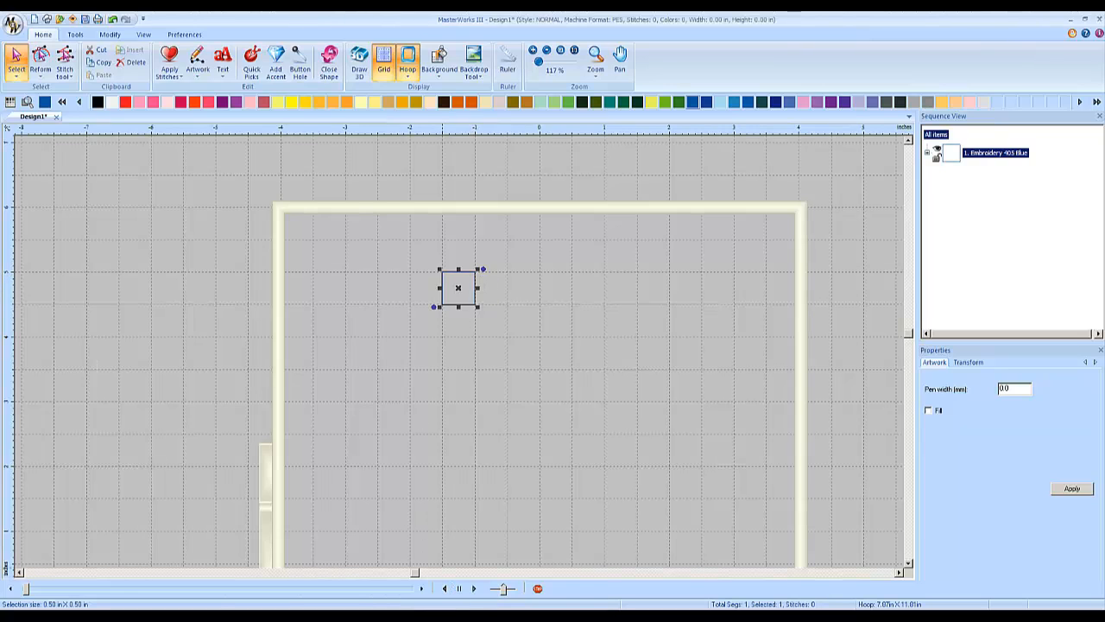
pyautogui.click(518, 619)
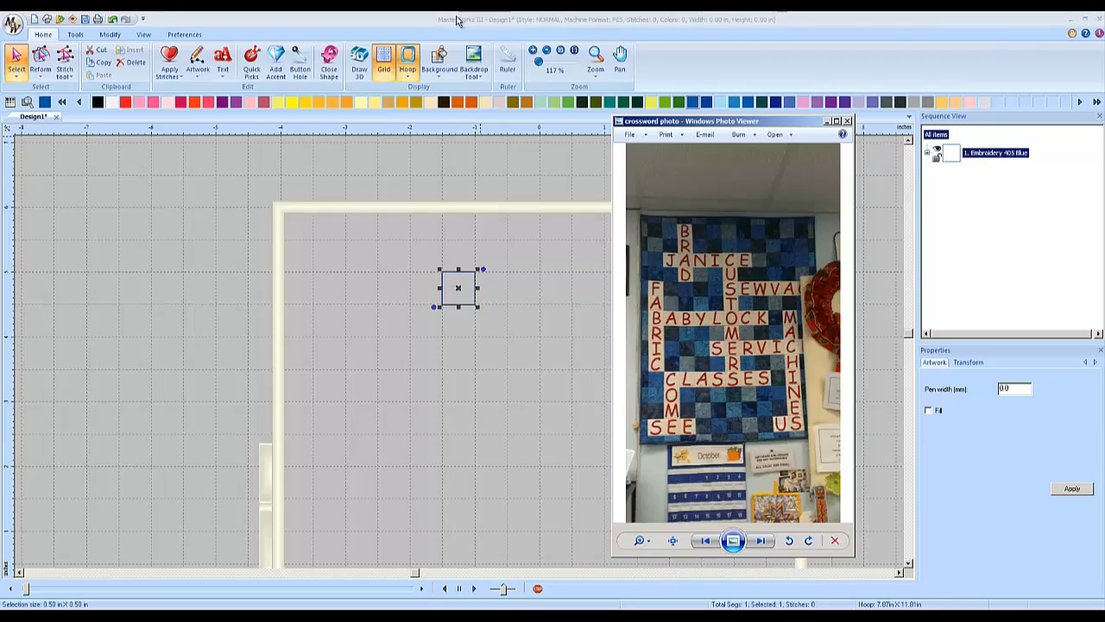
pyautogui.click(429, 22)
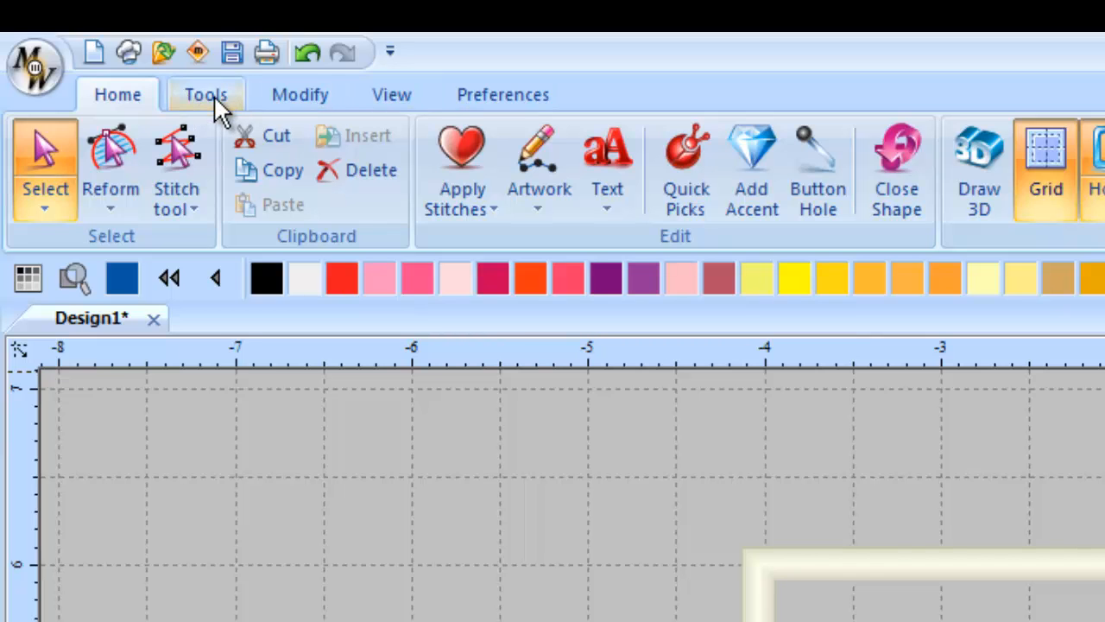
# - Arrange the selected square into a vertical column with 1 across and 4 down
pyautogui.click(213, 95)
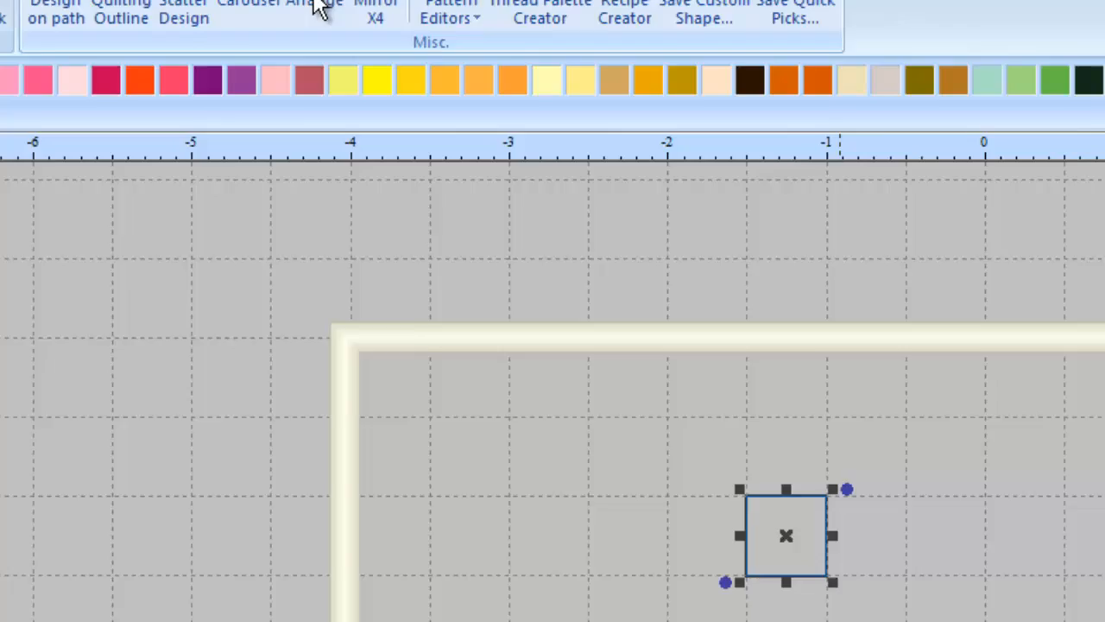
pyautogui.click(722, 179)
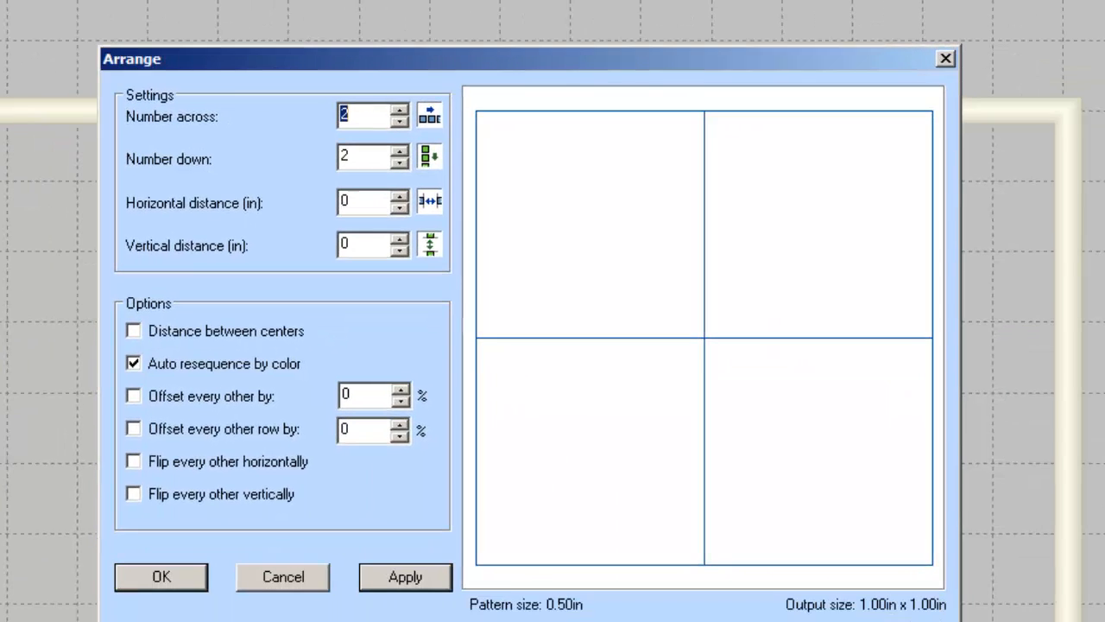
pyautogui.write('1')
pyautogui.click(408, 120)
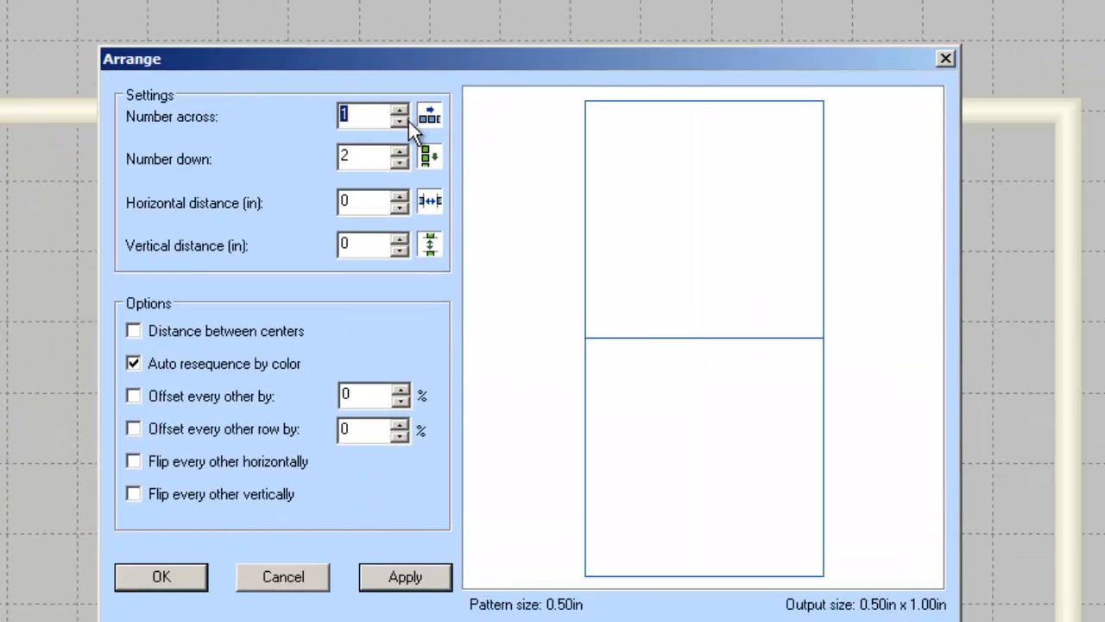
pyautogui.click(399, 150)
pyautogui.click(398, 150)
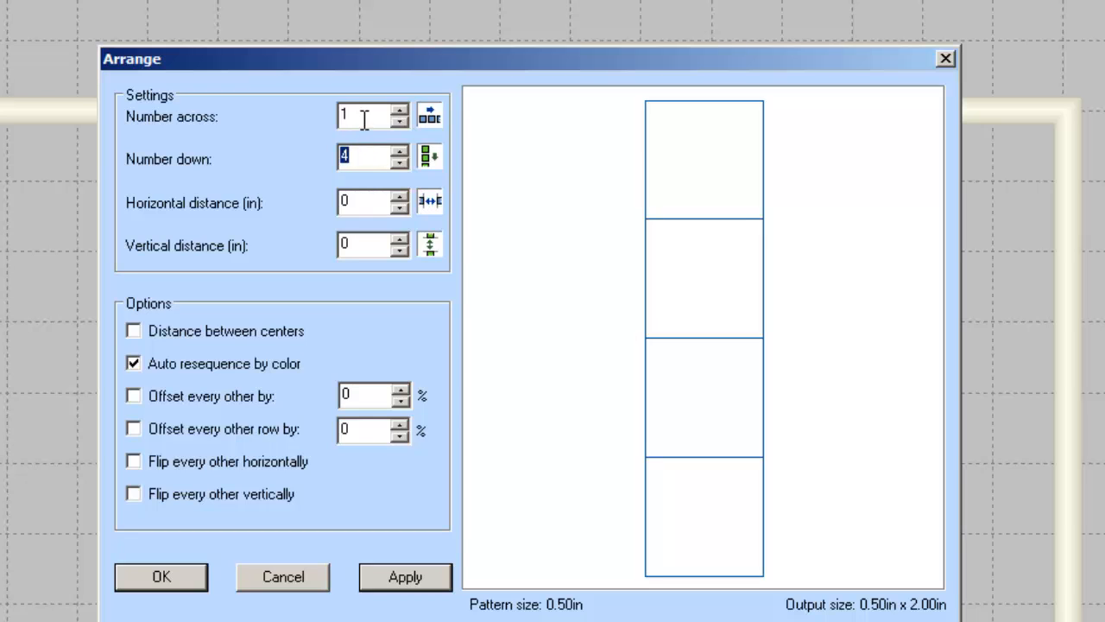
pyautogui.click(166, 580)
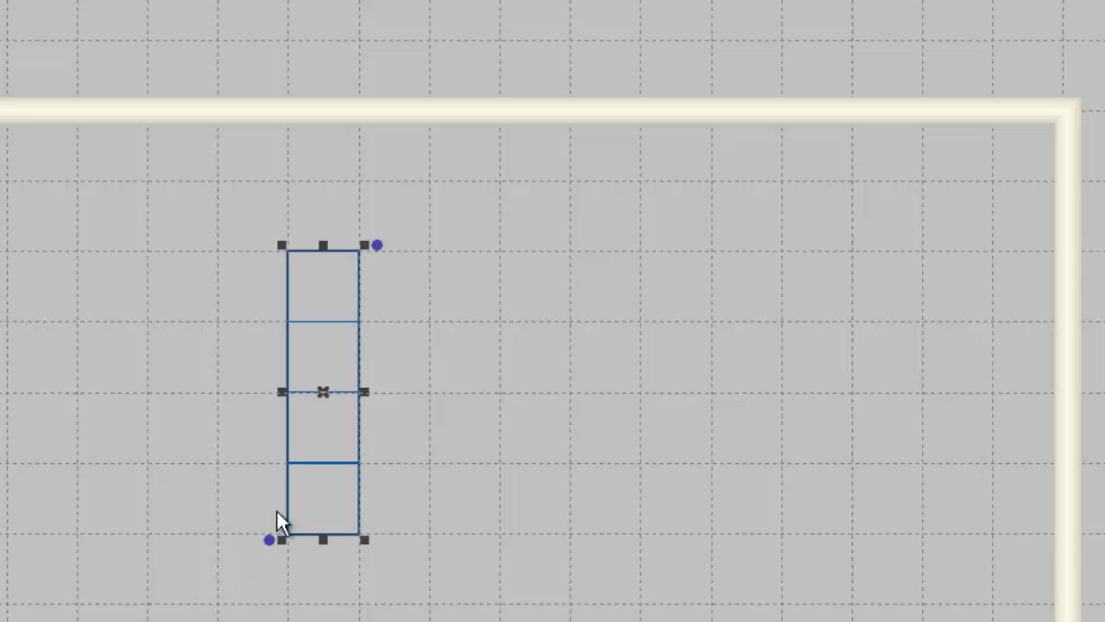
pyautogui.click(486, 328)
pyautogui.scroll(3, 369, 384)
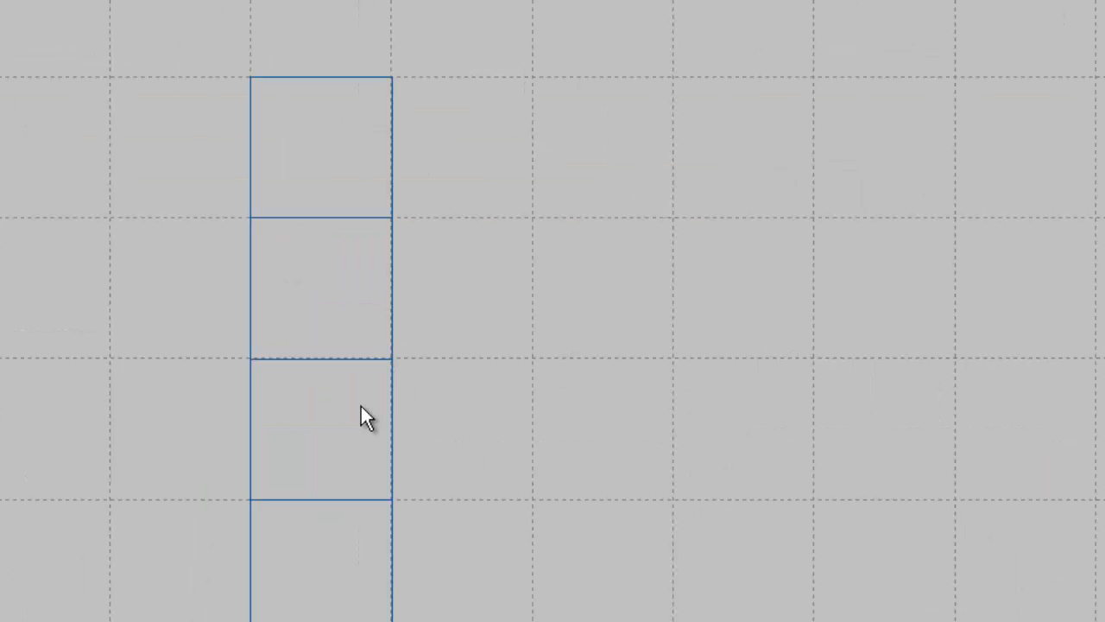
pyautogui.scroll(-3, 359, 406)
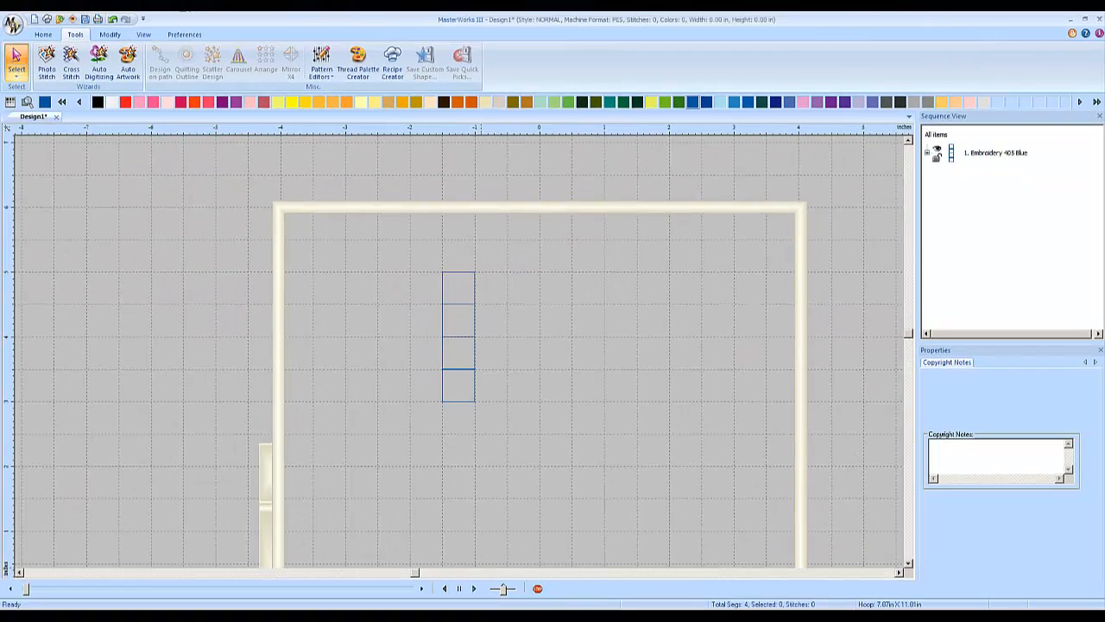
# - Check the crossword photo and draw a rectangle about 0.50 in by 0.50 in on the grid cell left of the column's third square
pyautogui.click(553, 616)
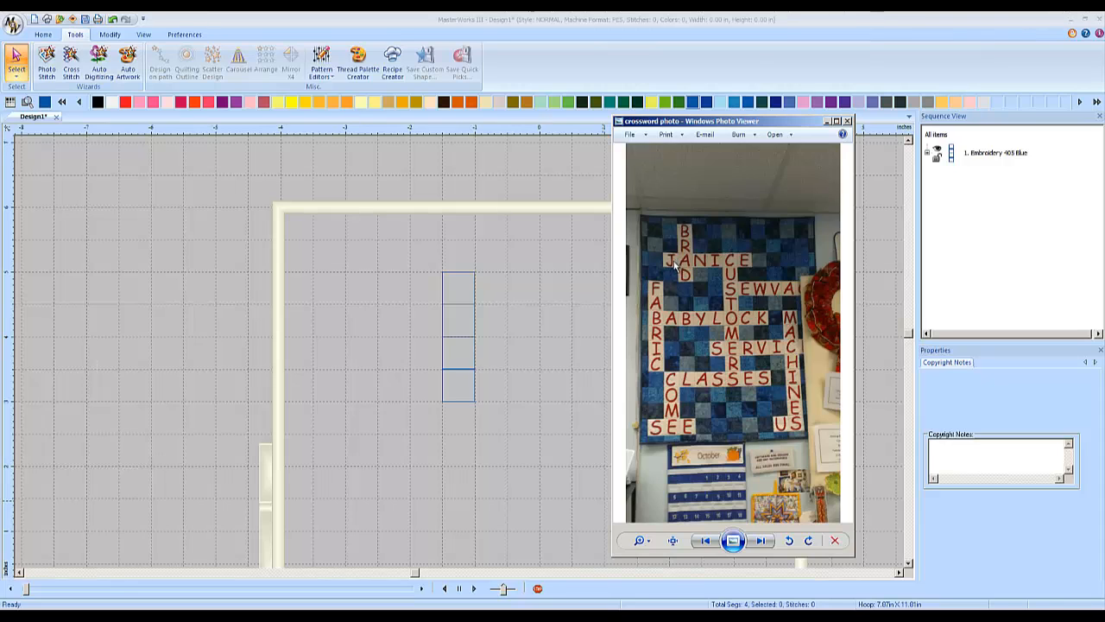
pyautogui.click(544, 359)
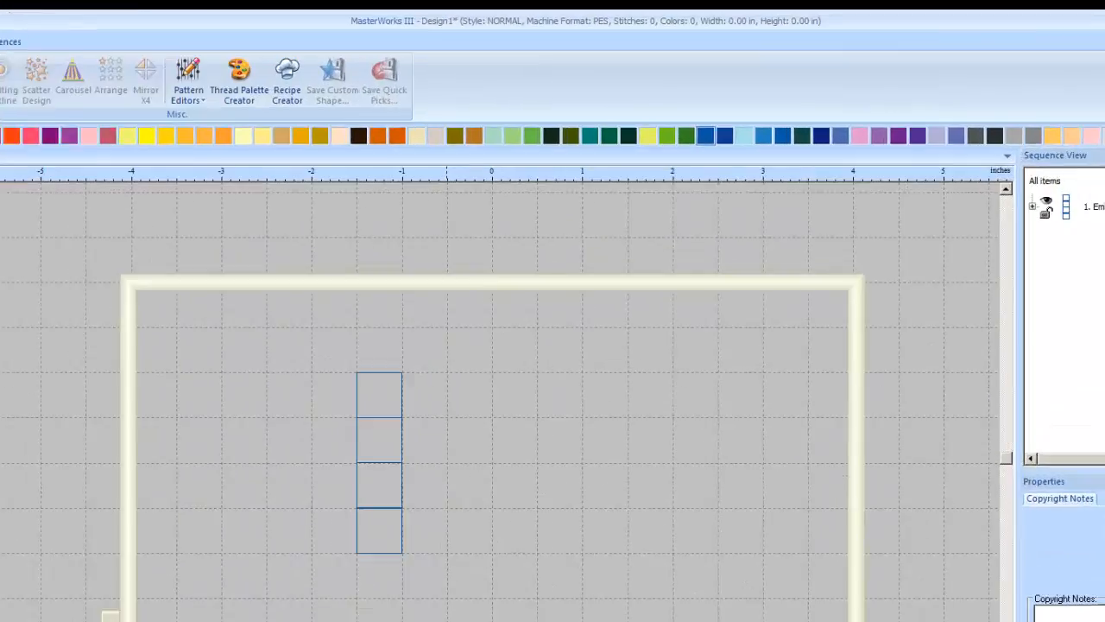
pyautogui.click(143, 35)
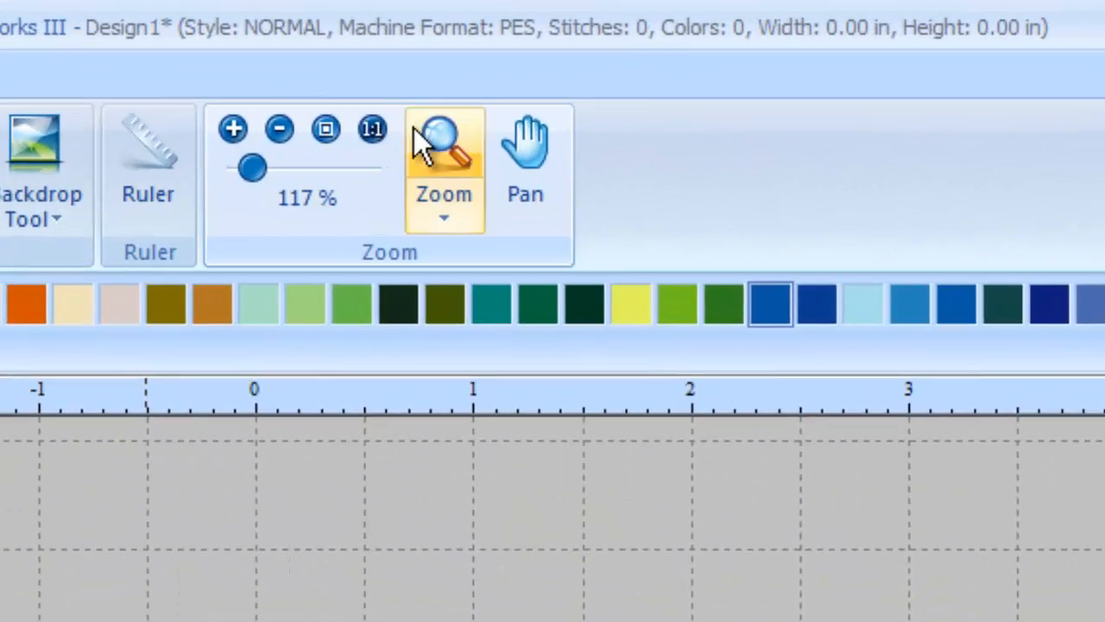
pyautogui.click(440, 147)
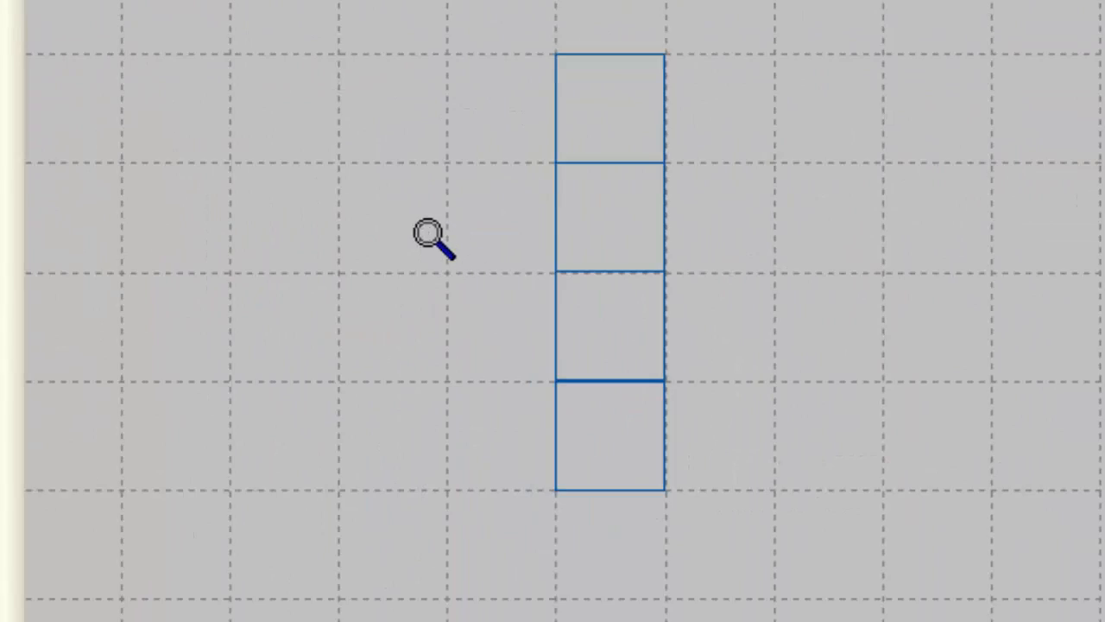
pyautogui.moveTo(426, 231); pyautogui.dragTo(590, 424)
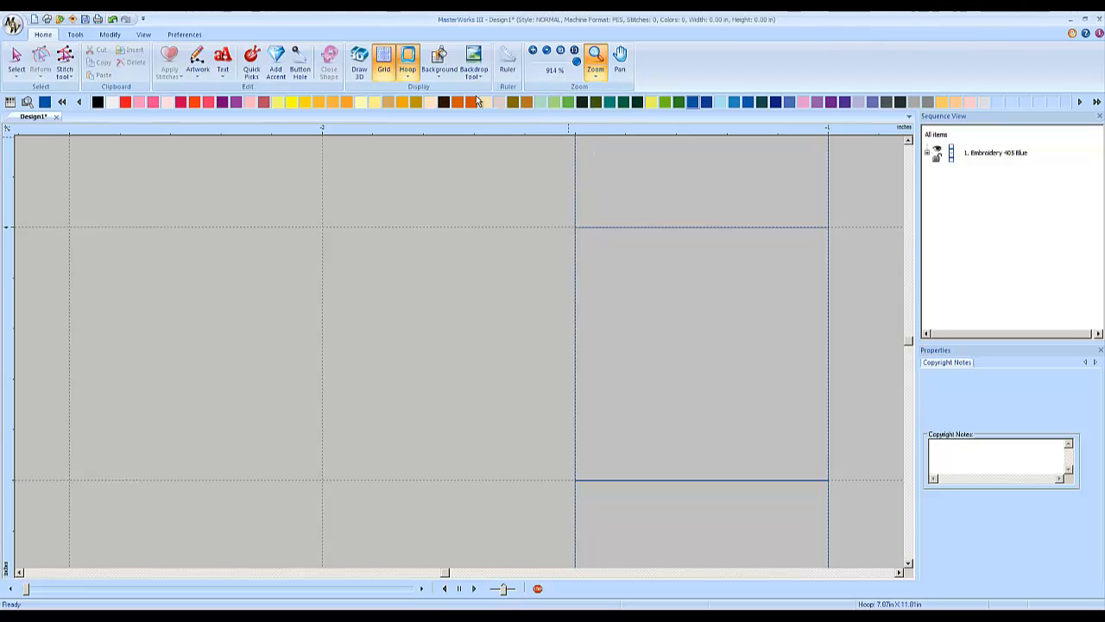
pyautogui.click(202, 69)
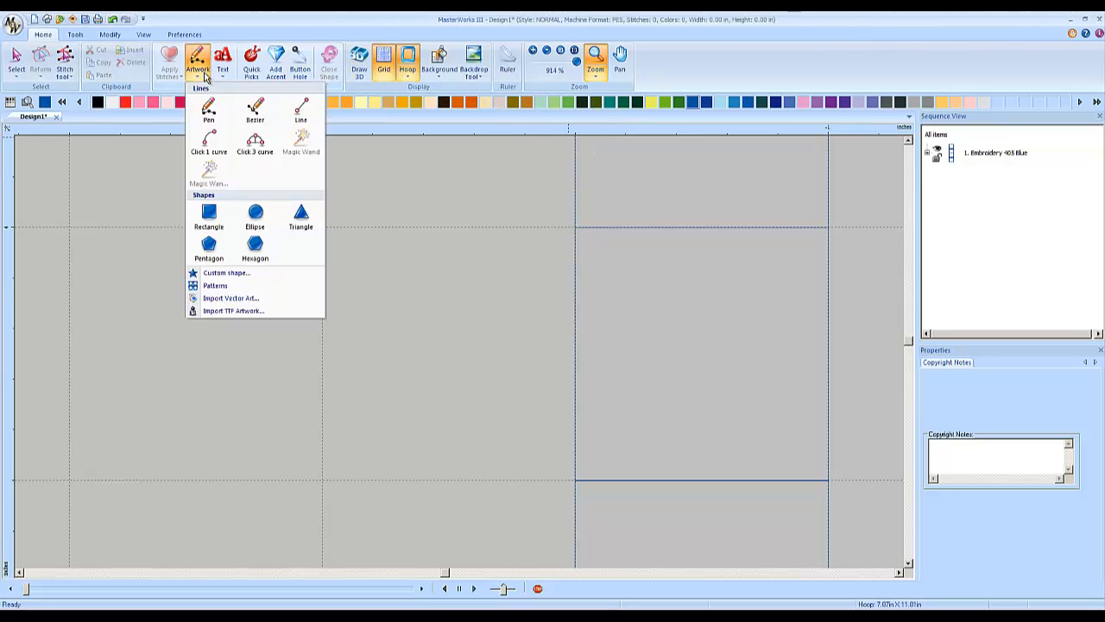
pyautogui.click(212, 221)
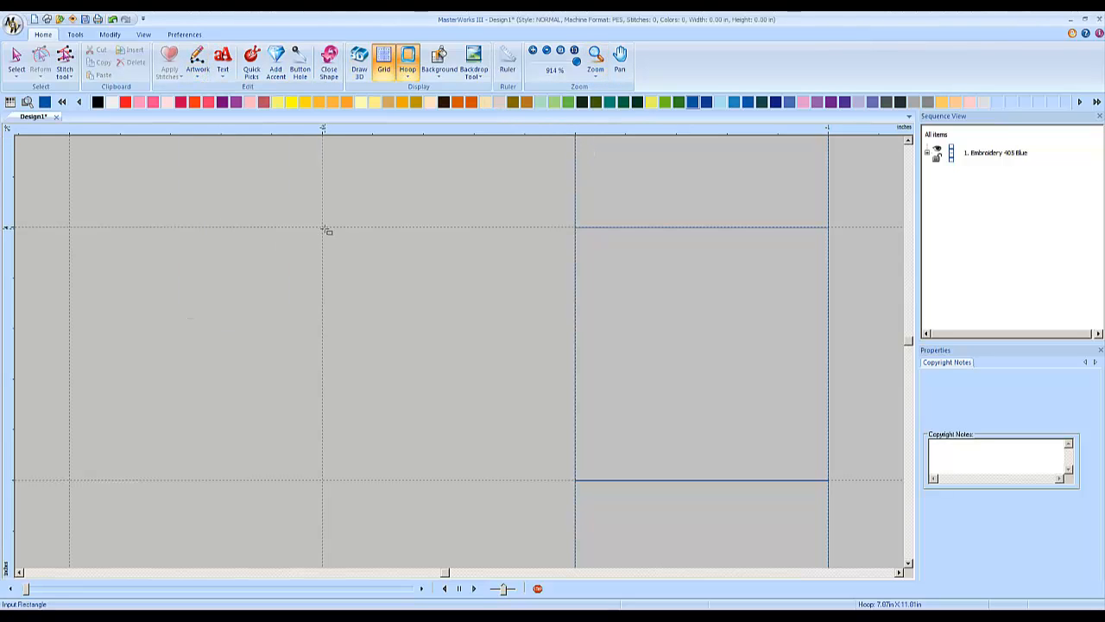
pyautogui.moveTo(325, 230); pyautogui.dragTo(577, 481)
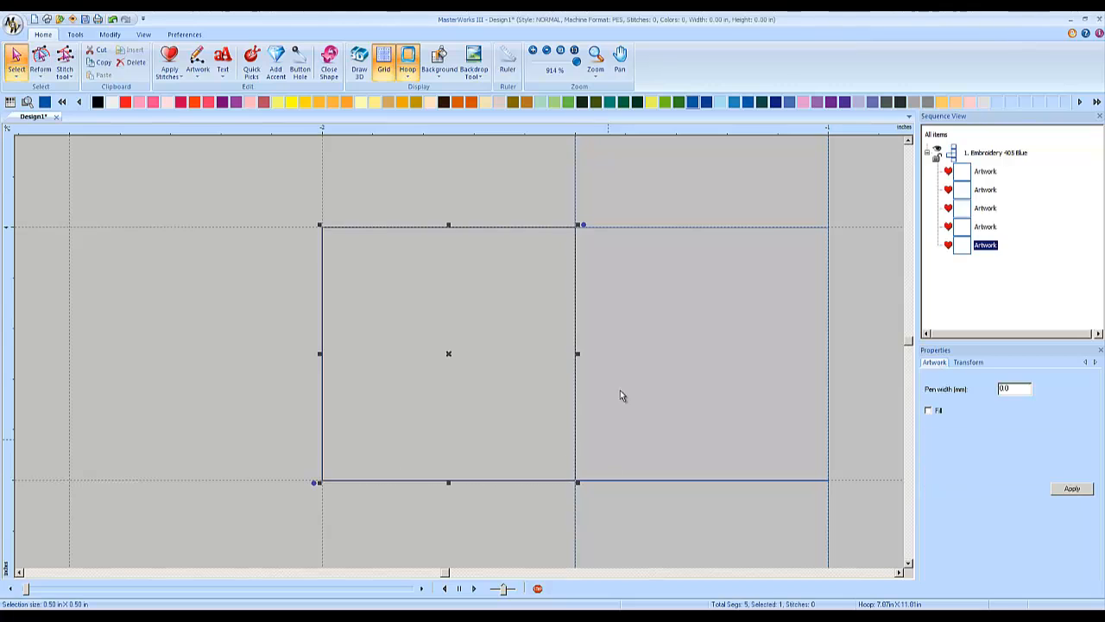
pyautogui.click(238, 246)
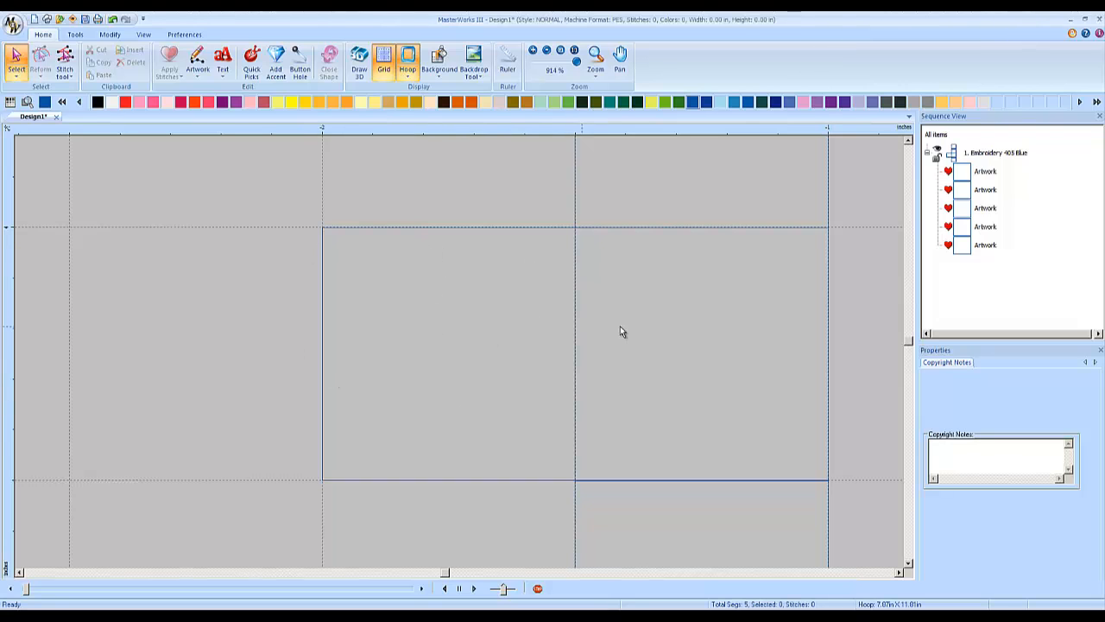
# - Check the next horizontal word in the Windows Photo Viewer crossword photo and return to MasterWorks III
pyautogui.scroll(-3, 614, 348)
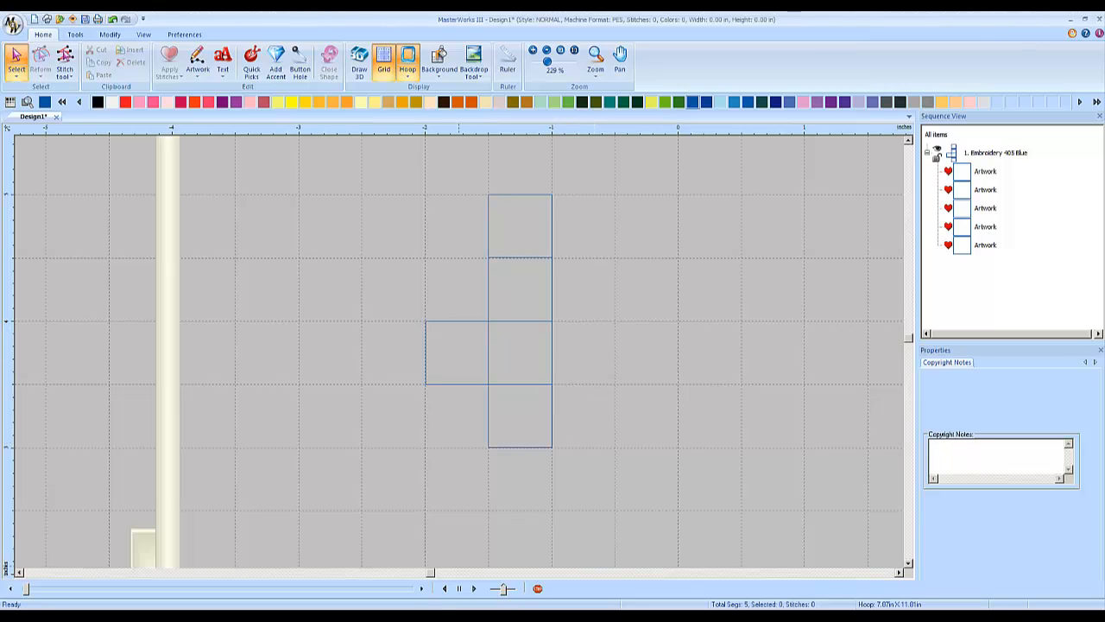
pyautogui.hotkey('alt', 'Tab')
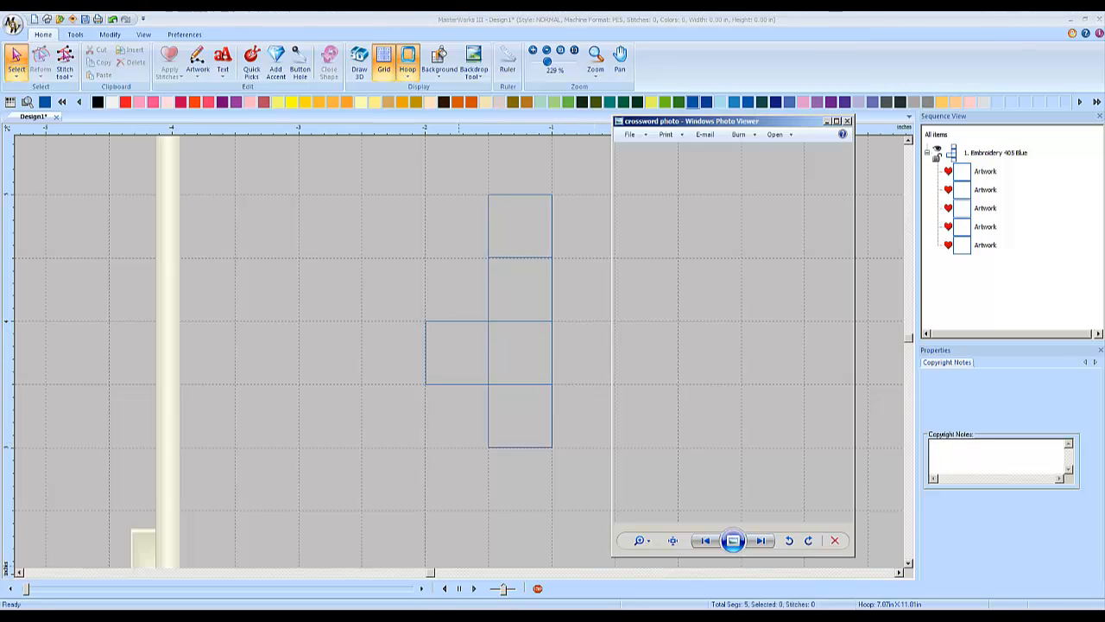
pyautogui.moveTo(713, 122)
pyautogui.mouseDown()
pyautogui.moveTo(684, 119)
pyautogui.moveTo(748, 120)
pyautogui.moveTo(695, 123)
pyautogui.mouseUp()
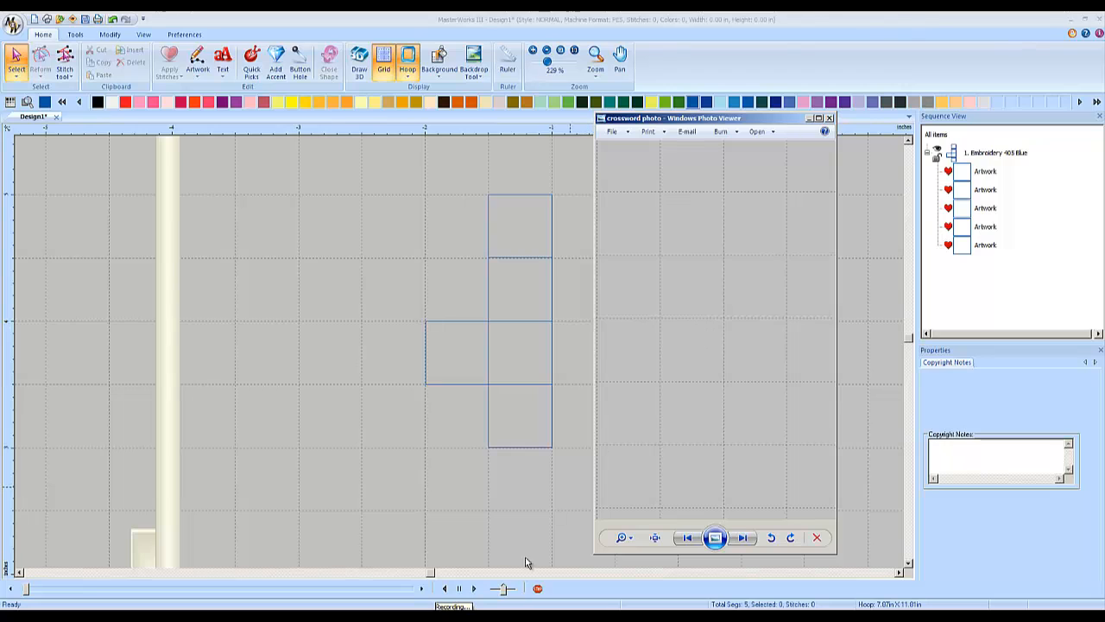
pyautogui.click(509, 617)
pyautogui.click(527, 617)
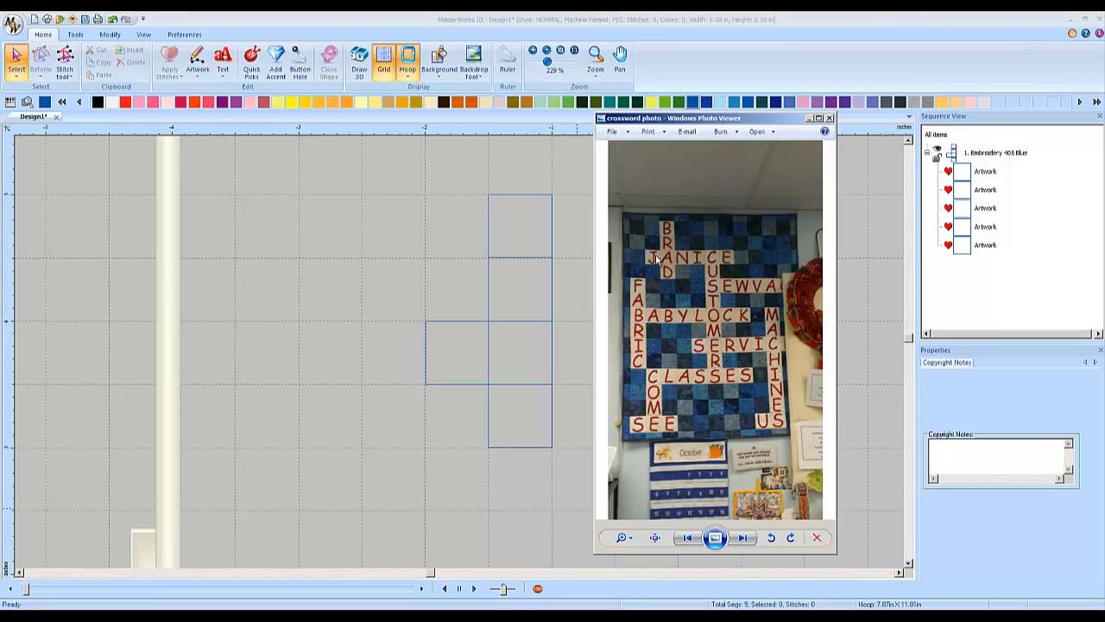
pyautogui.click(575, 292)
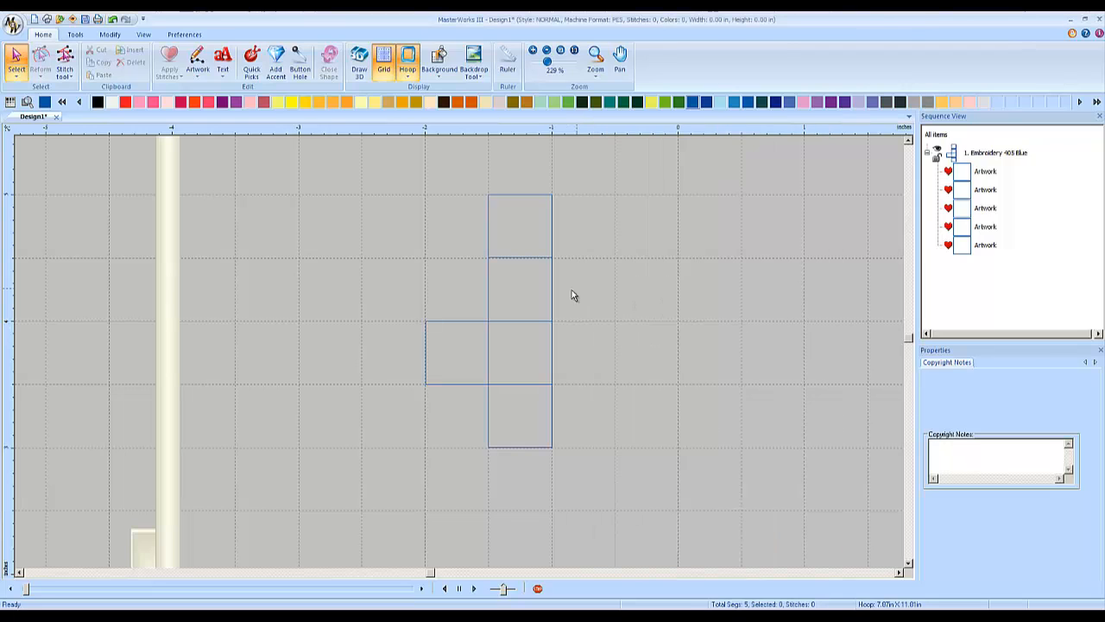
# - Arrange the short column's third square into a horizontal row with 5 across and 1 down
pyautogui.click(554, 353)
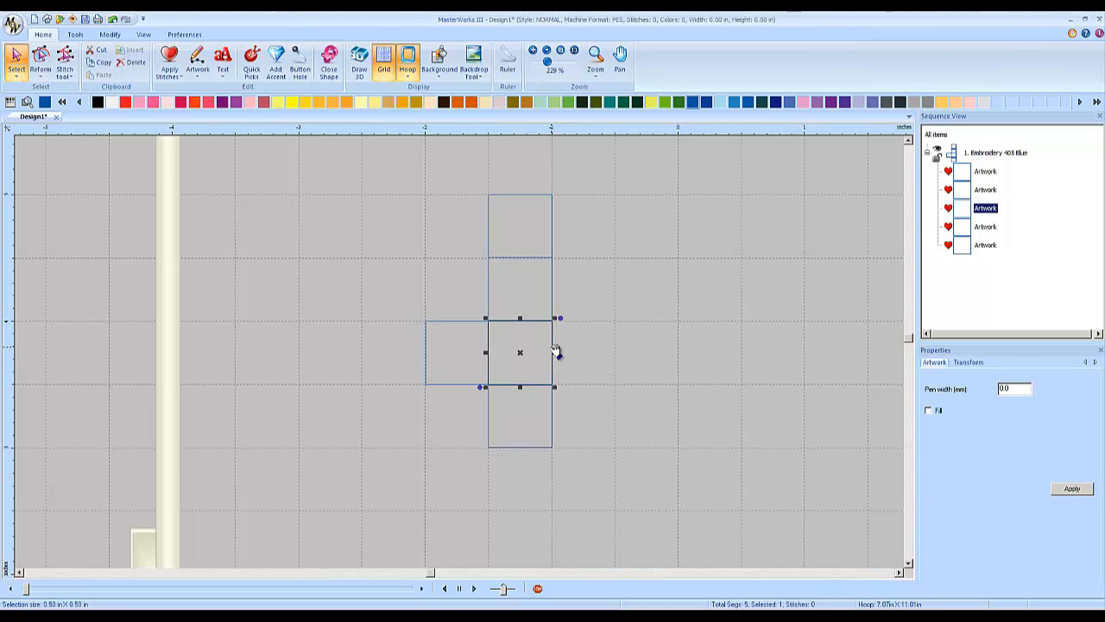
pyautogui.click(68, 35)
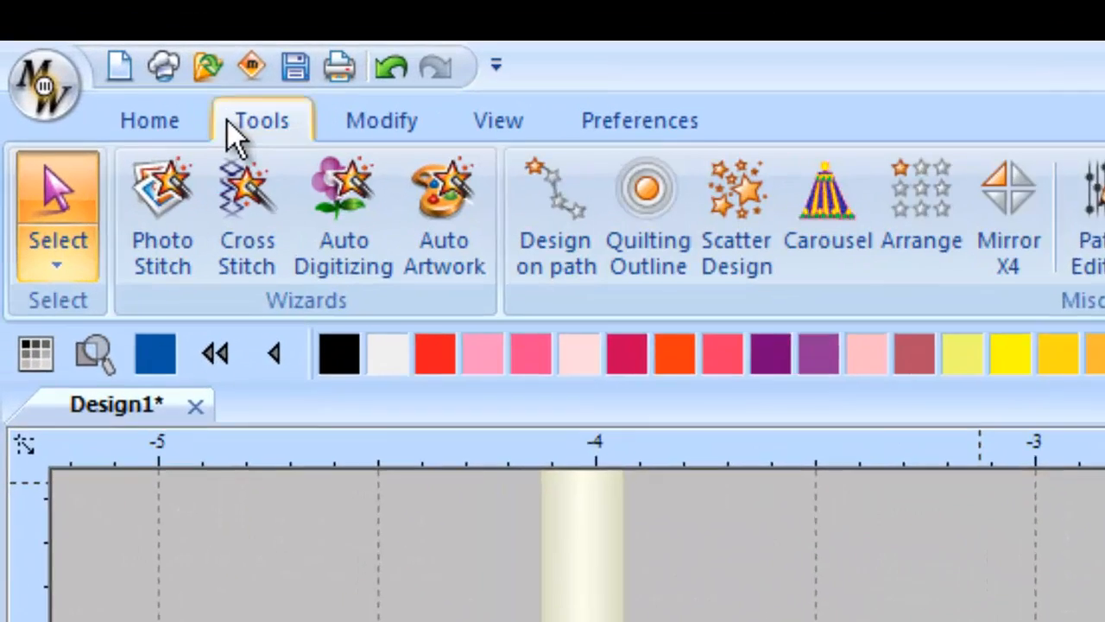
pyautogui.click(915, 197)
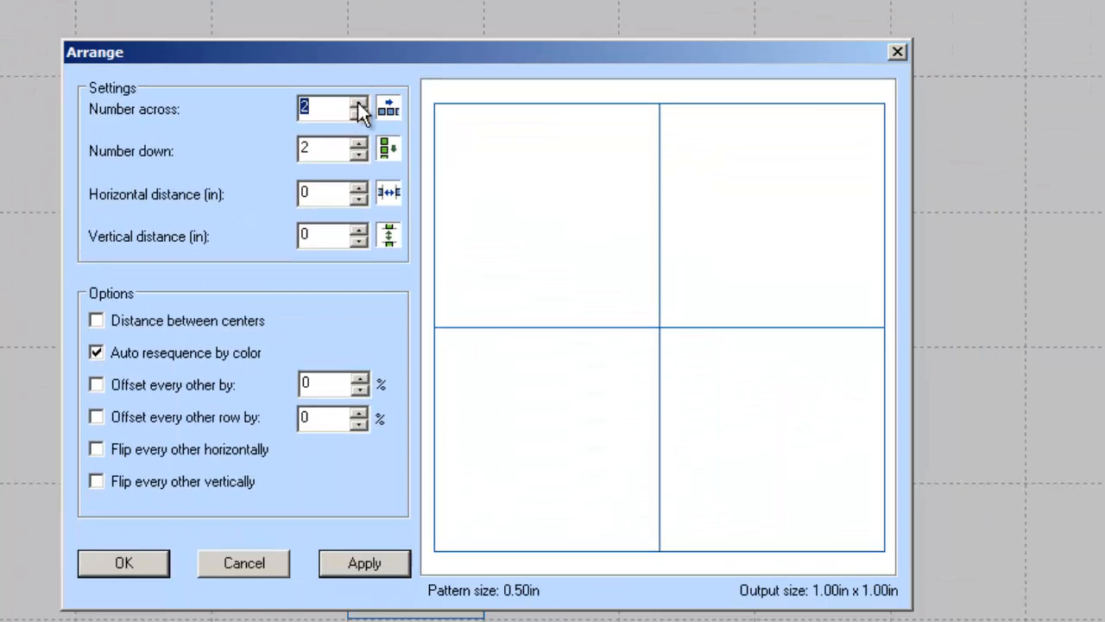
pyautogui.click(359, 103)
pyautogui.click(359, 102)
pyautogui.click(358, 103)
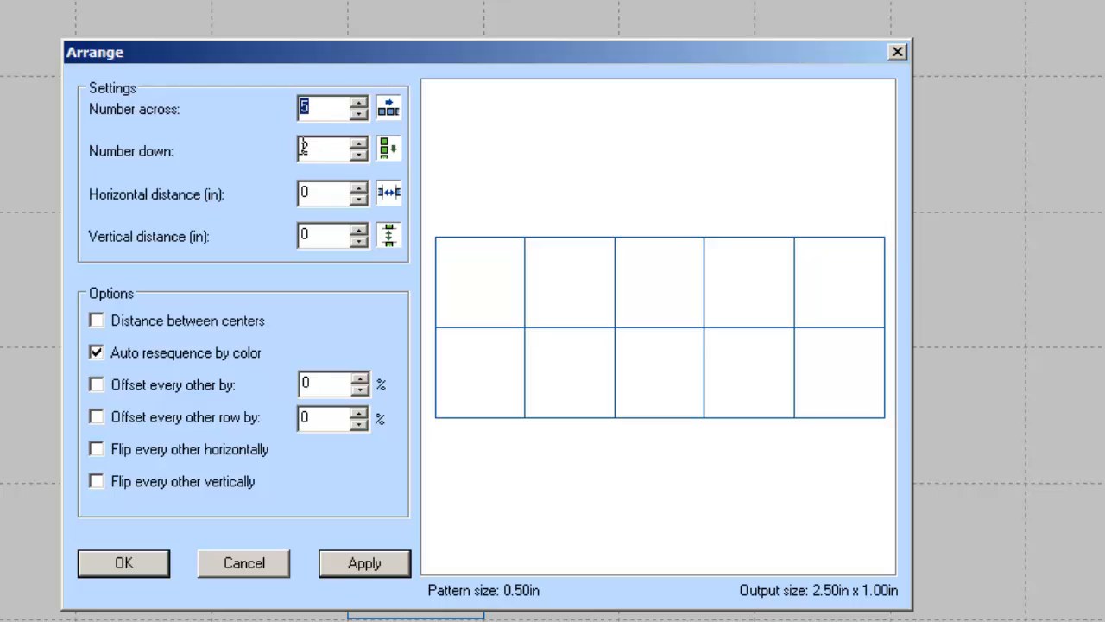
pyautogui.click(355, 155)
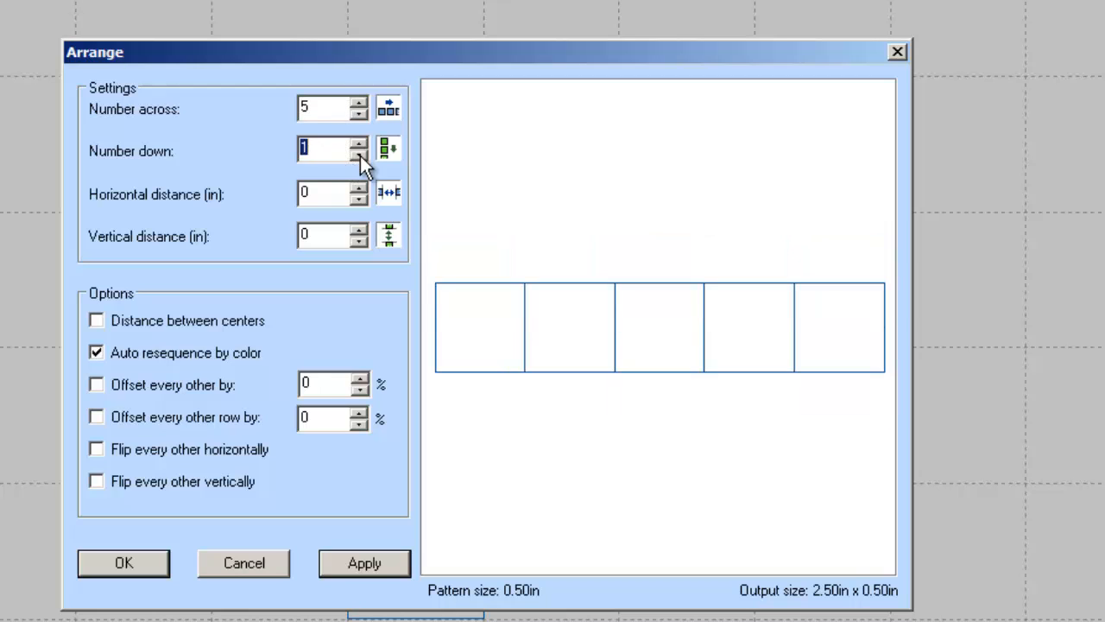
pyautogui.click(137, 567)
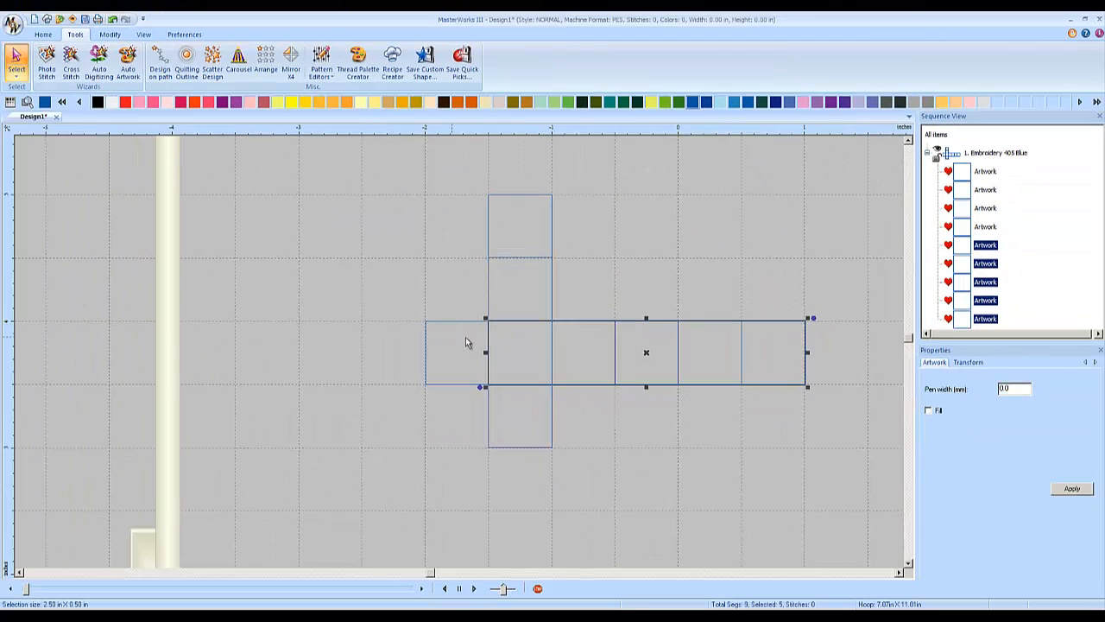
pyautogui.click(688, 425)
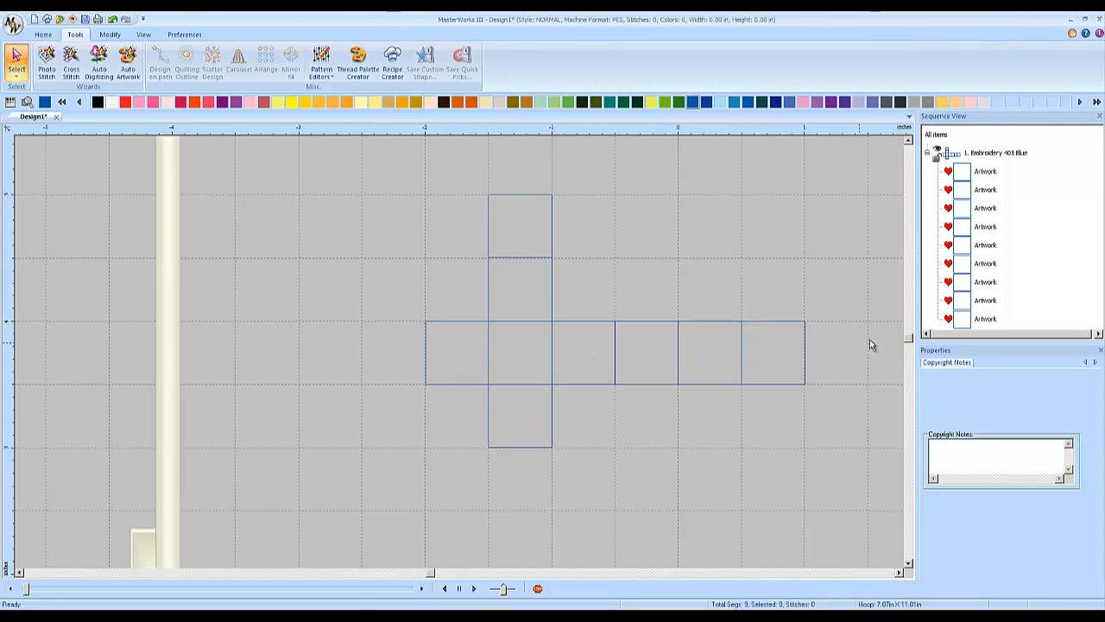
# - Check the crossword photo and arrange the horizontal row's fifth square into a vertical column with 1 across and 9 down
pyautogui.hotkey('alt', 'Tab')
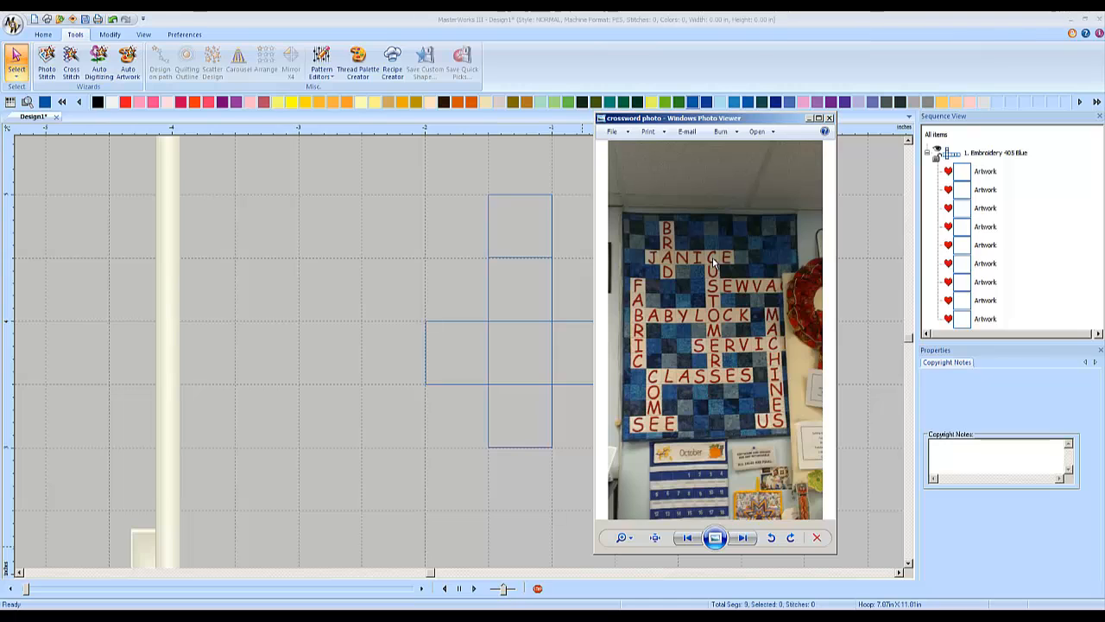
pyautogui.click(855, 249)
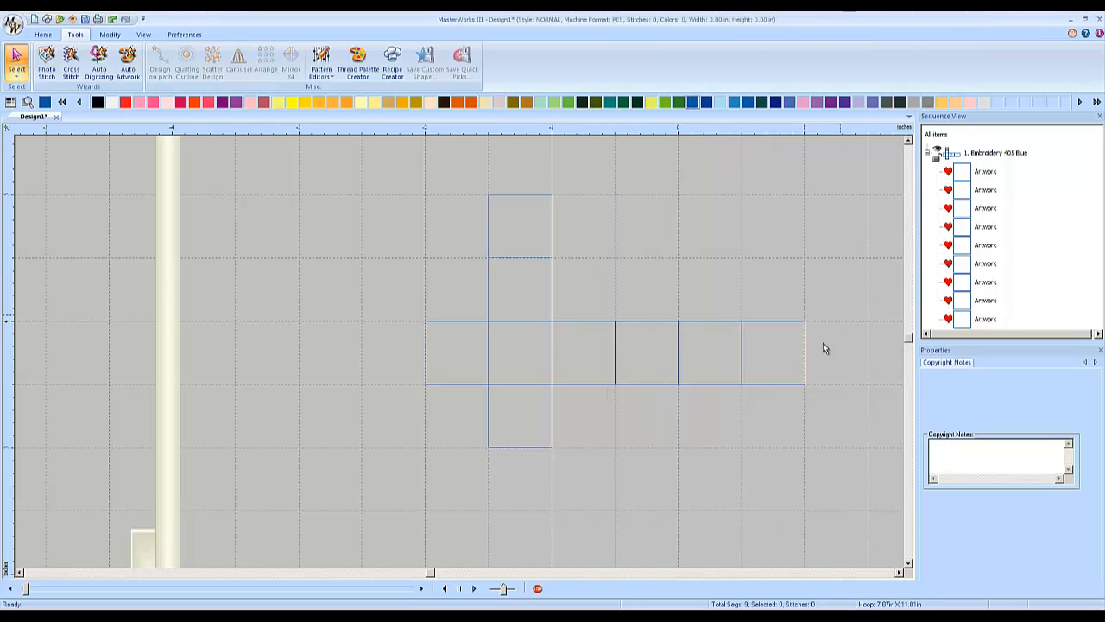
pyautogui.click(715, 328)
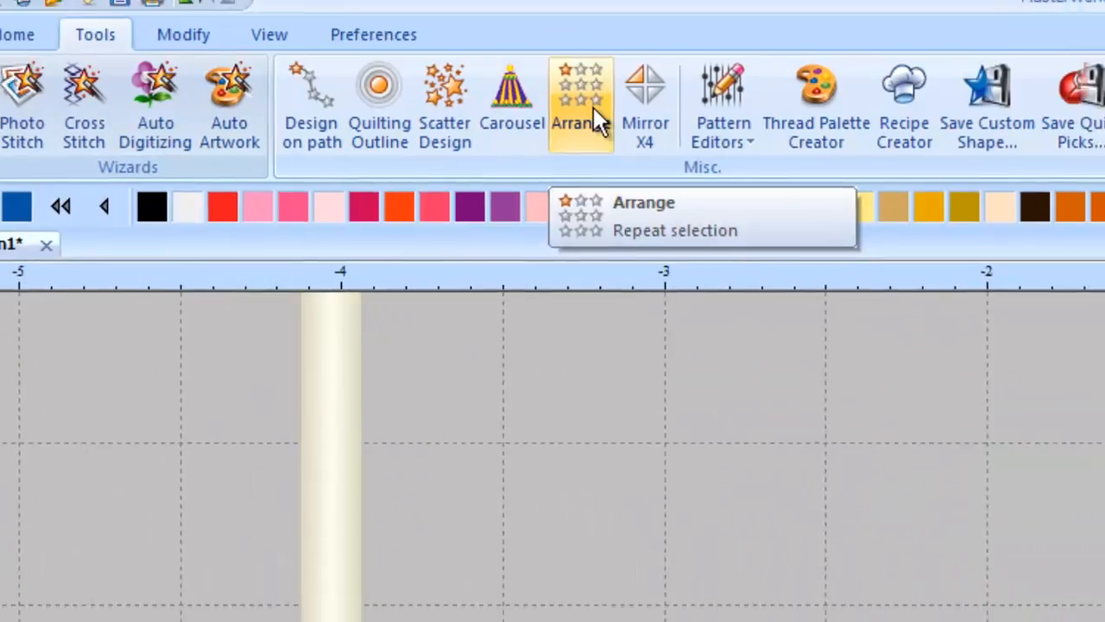
pyautogui.click(594, 107)
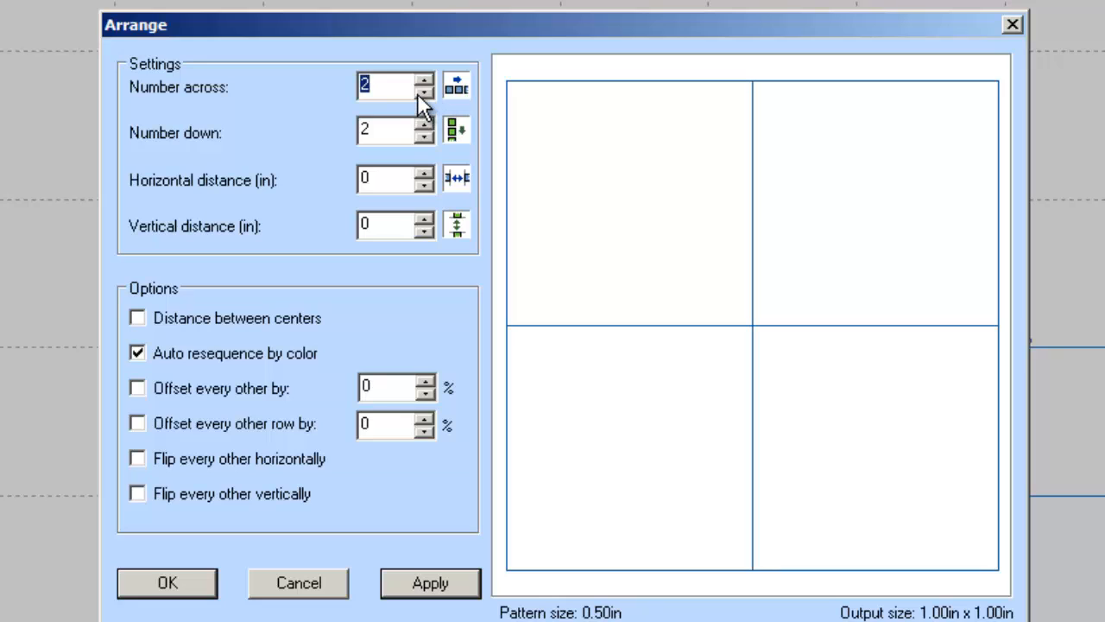
pyautogui.click(419, 92)
pyautogui.click(419, 123)
pyautogui.click(419, 123)
pyautogui.click(419, 124)
pyautogui.click(420, 124)
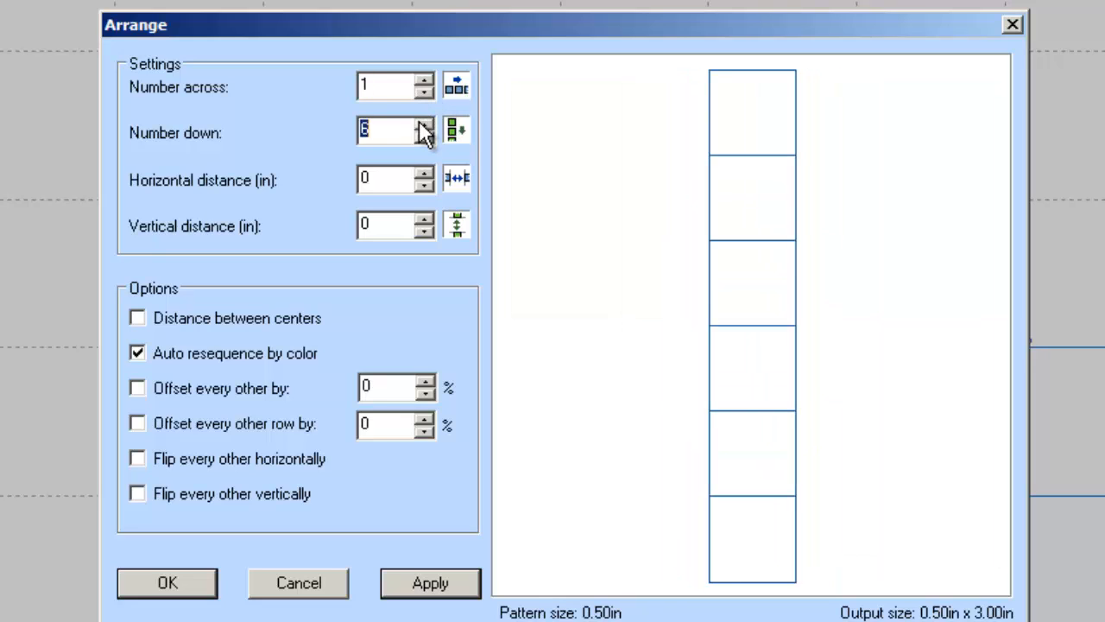
pyautogui.click(419, 125)
pyautogui.click(420, 125)
pyautogui.click(419, 125)
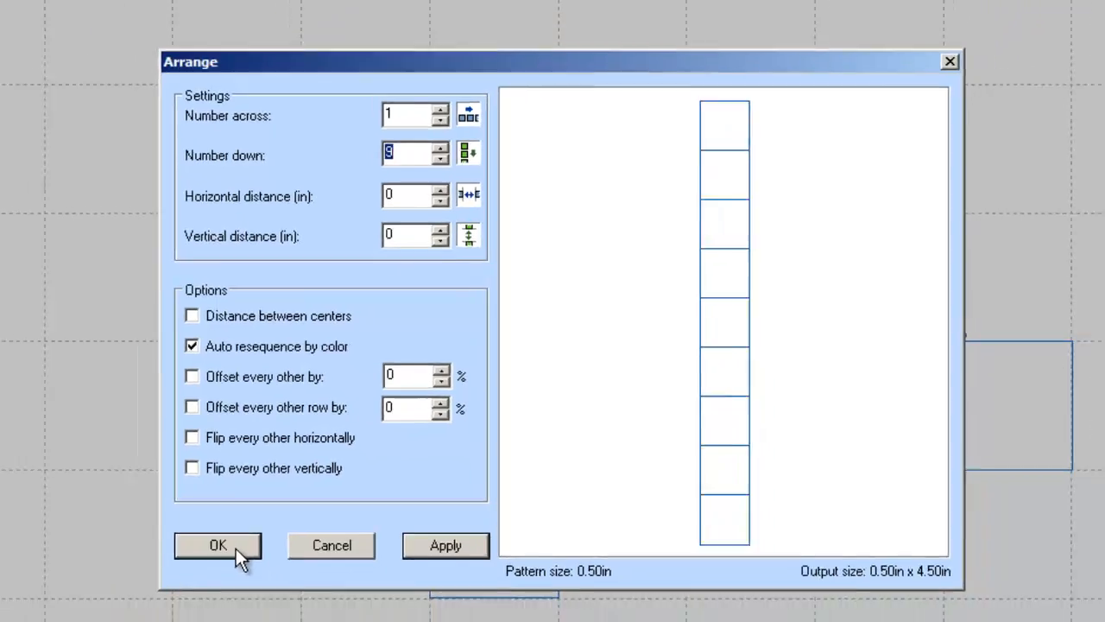
pyautogui.click(207, 591)
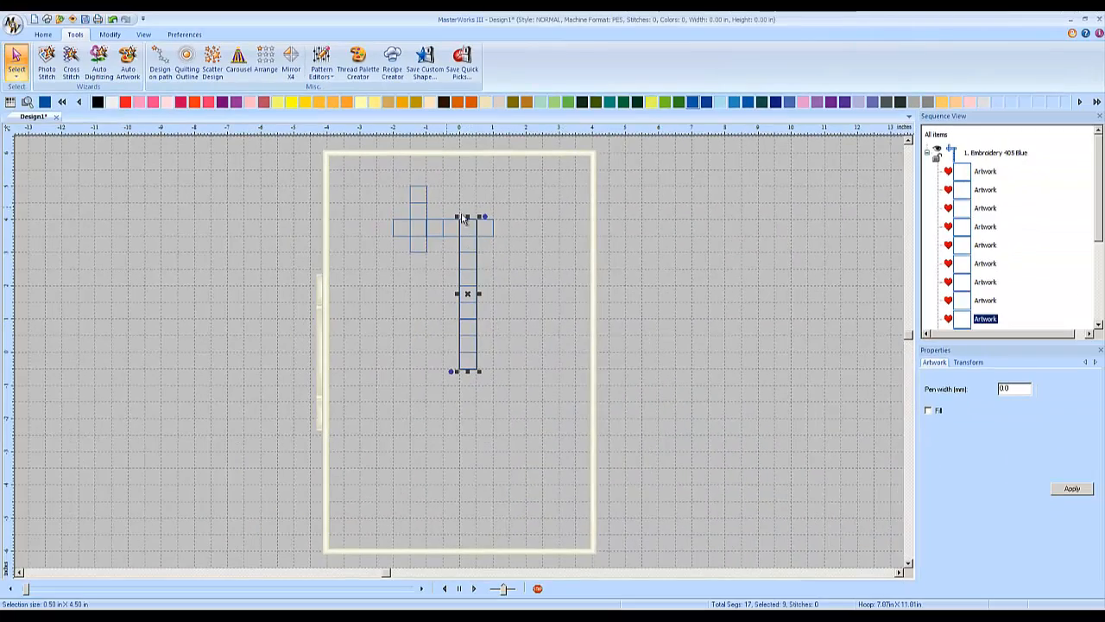
pyautogui.click(529, 291)
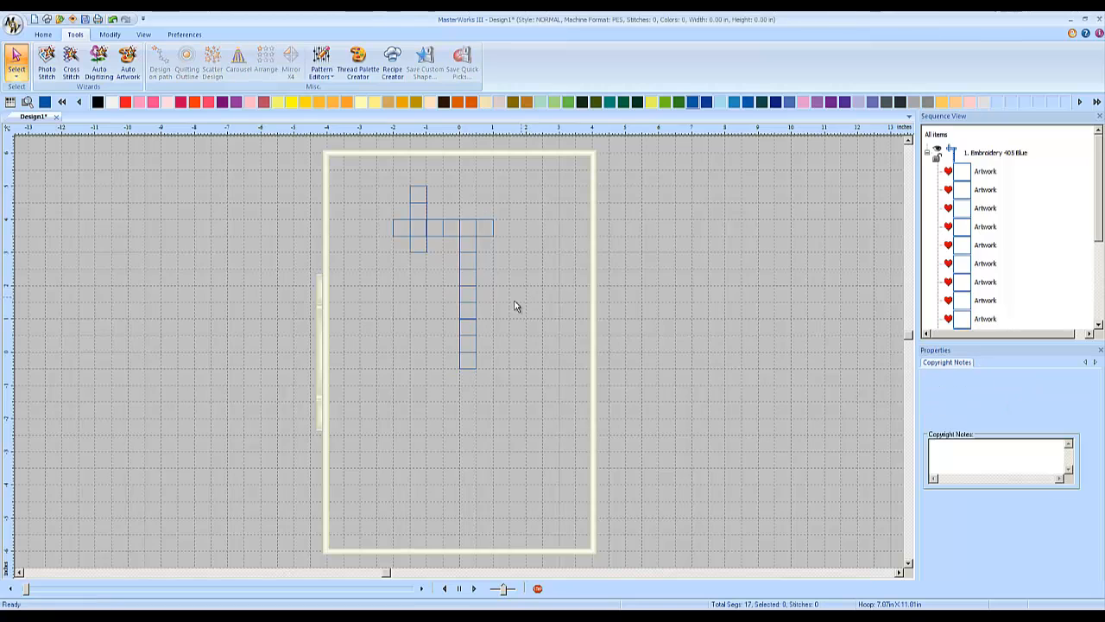
# - Compare the long vertical column with the crossword photo to locate the next crossing word
pyautogui.scroll(2, 479, 276)
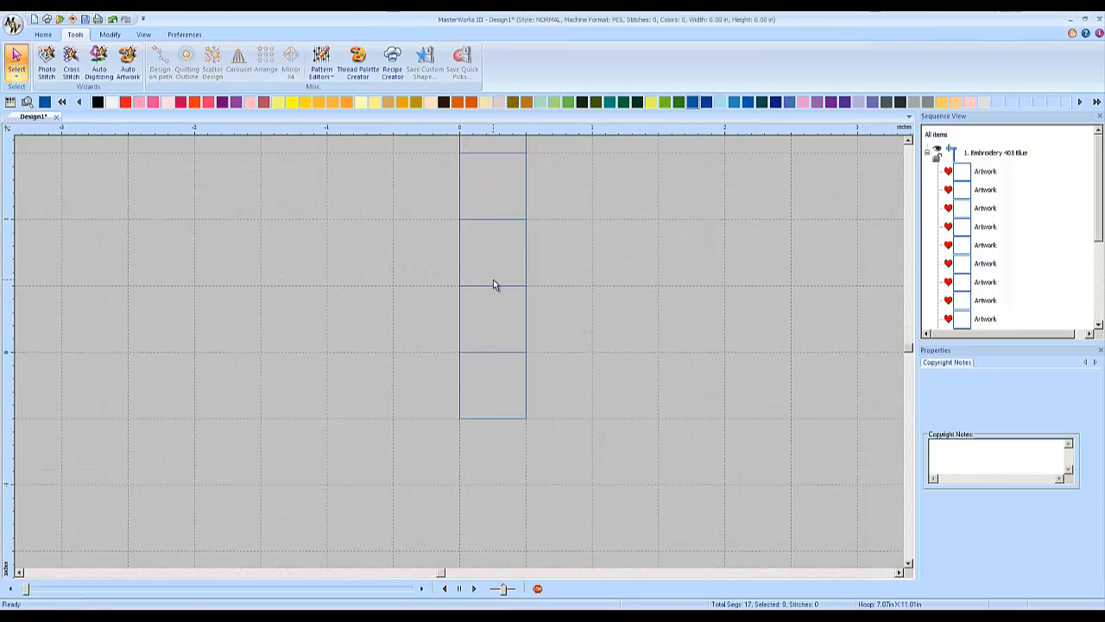
pyautogui.scroll(-2, 493, 285)
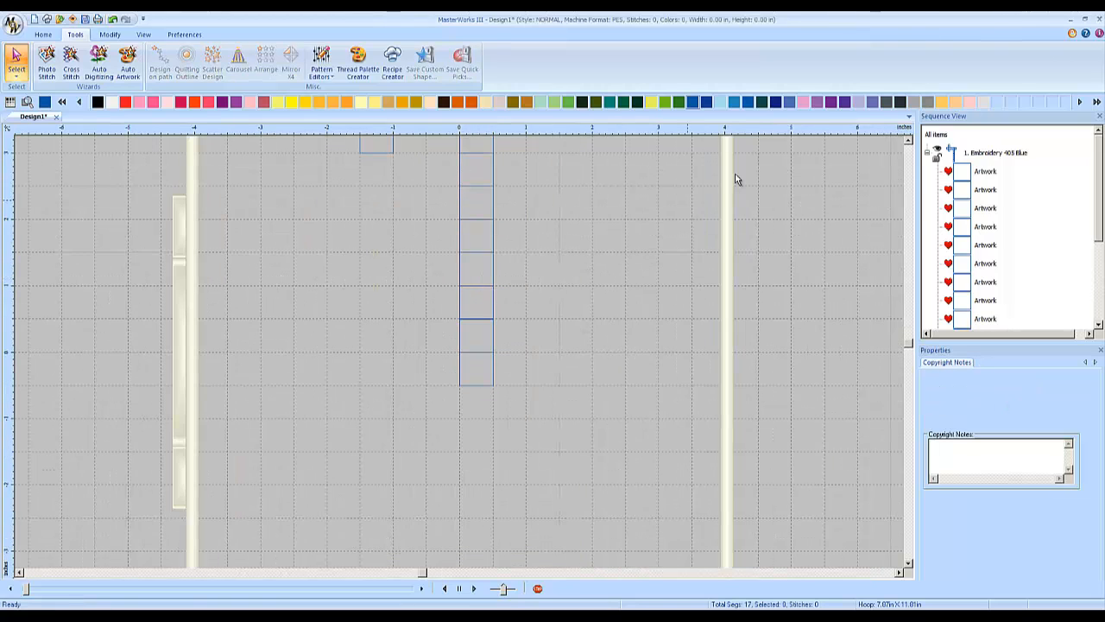
pyautogui.click(909, 140)
pyautogui.click(909, 141)
pyautogui.scroll(1, 485, 381)
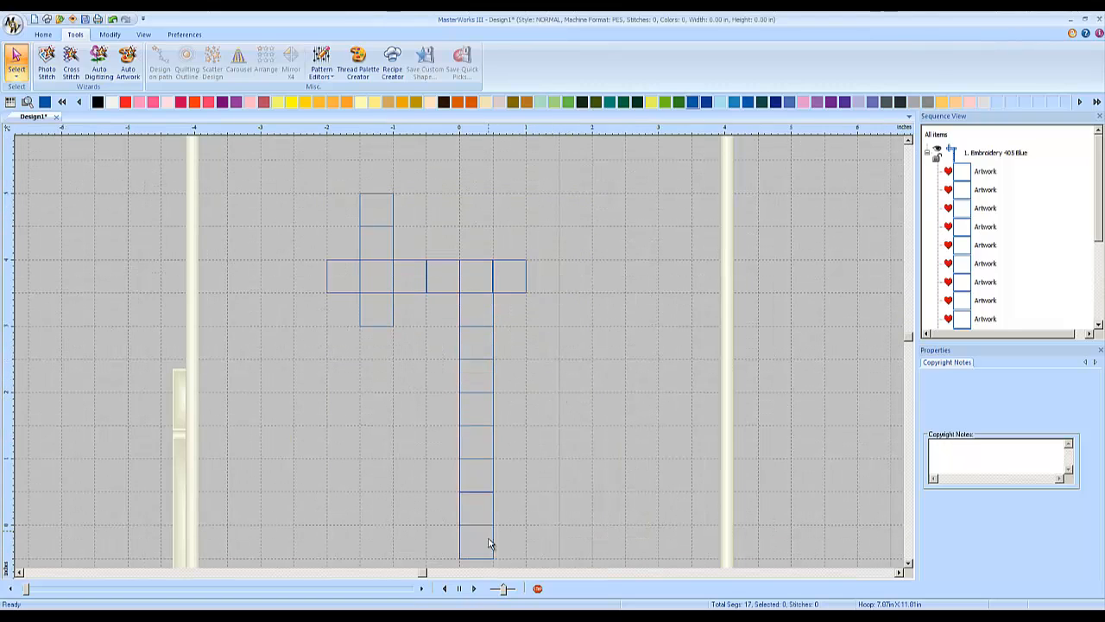
pyautogui.hotkey('alt', 'Tab')
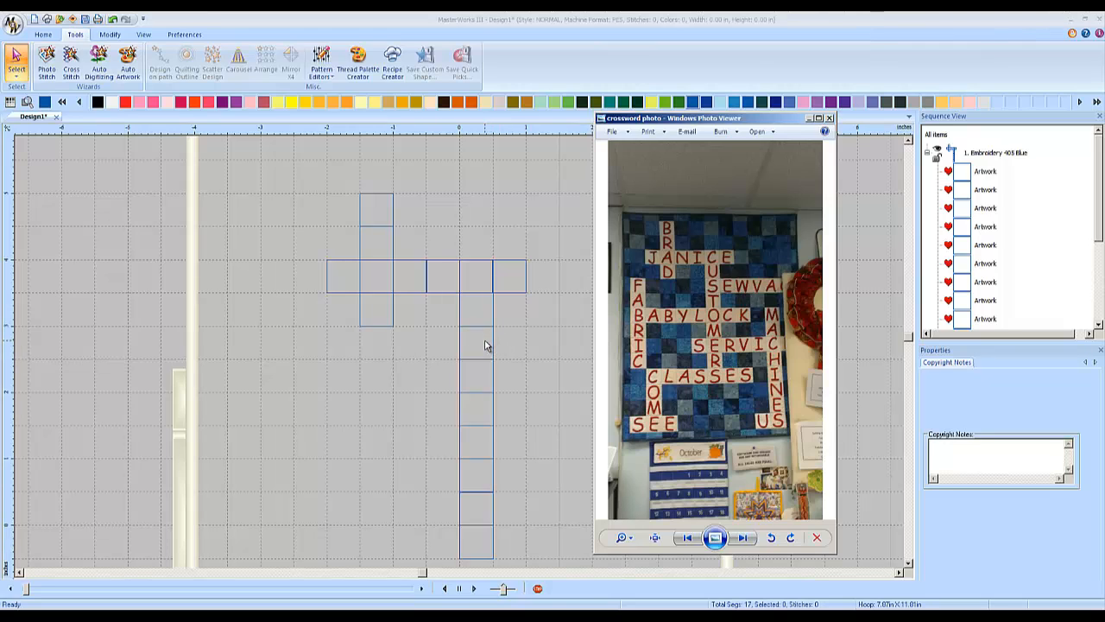
pyautogui.click(538, 307)
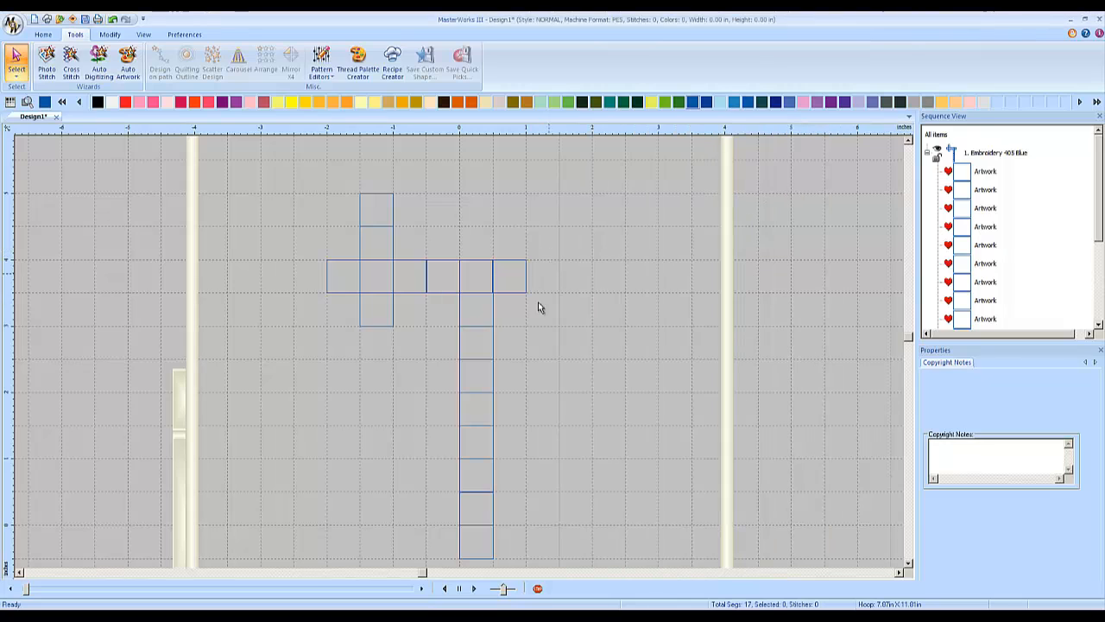
# - Select the long column's third square, undo its accidental move, and arrange it into a row with 6 across and 1 down
pyautogui.click(494, 342)
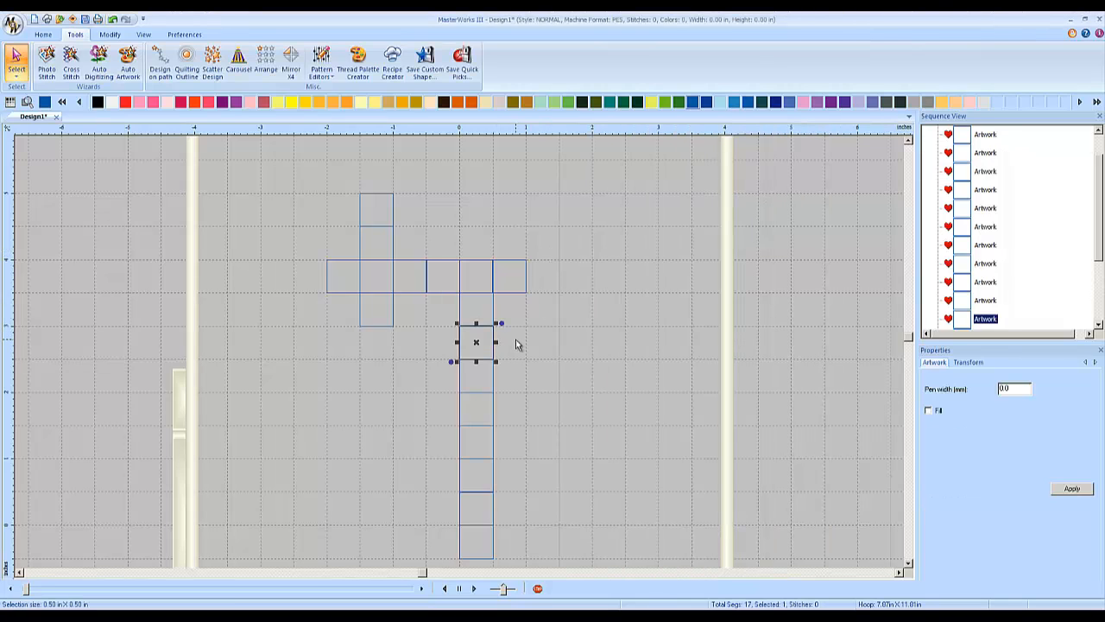
pyautogui.moveTo(494, 345); pyautogui.dragTo(519, 348)
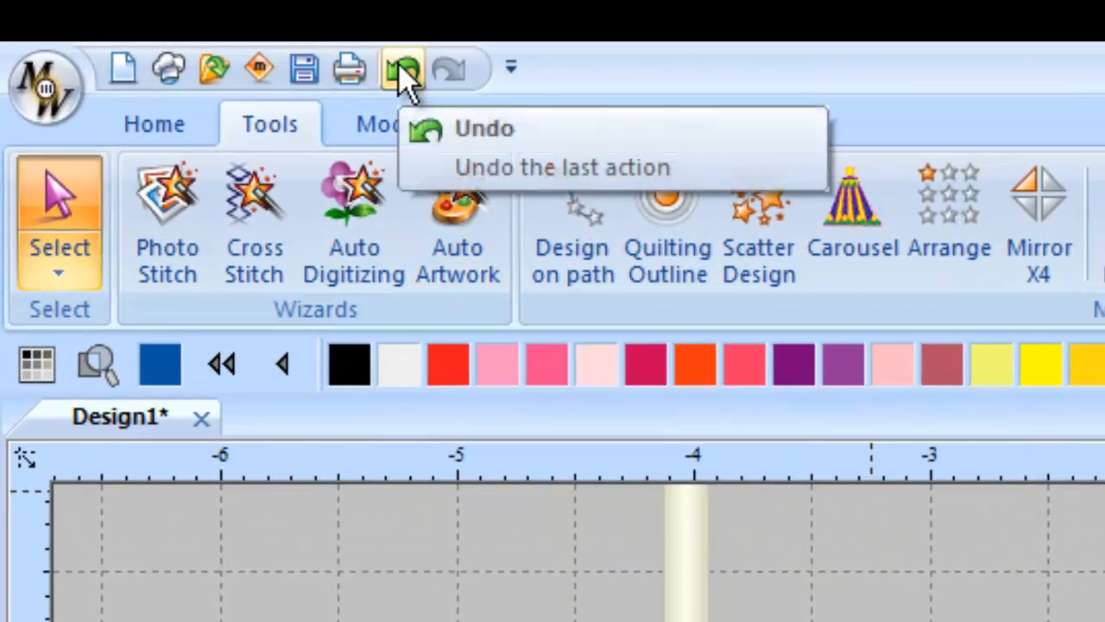
pyautogui.click(402, 71)
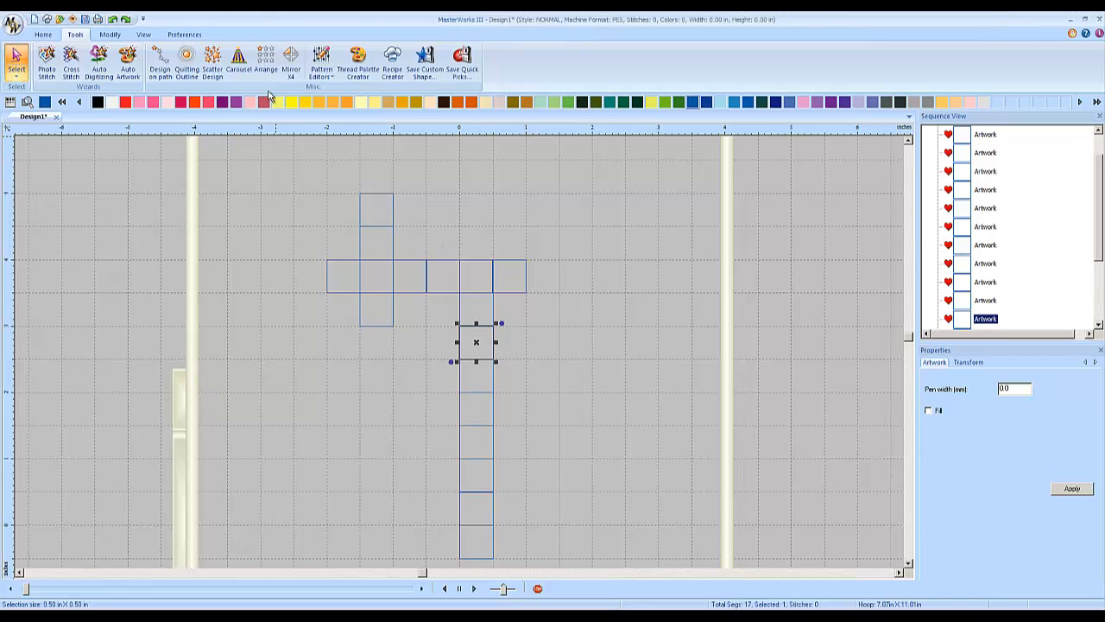
pyautogui.click(265, 65)
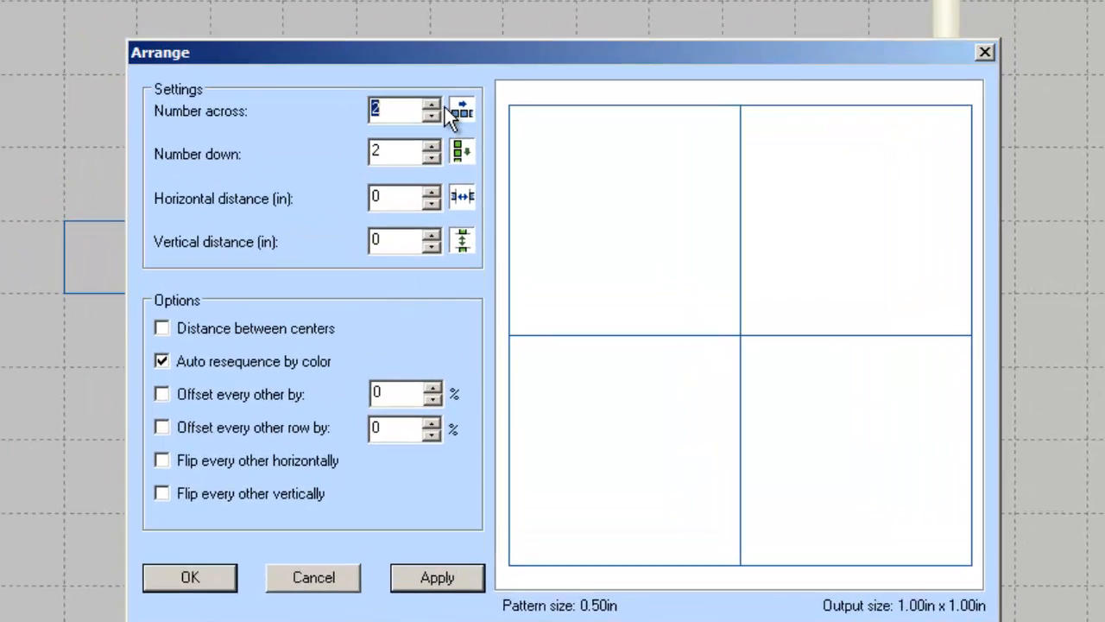
pyautogui.click(431, 104)
pyautogui.click(430, 105)
pyautogui.click(431, 105)
pyautogui.click(431, 104)
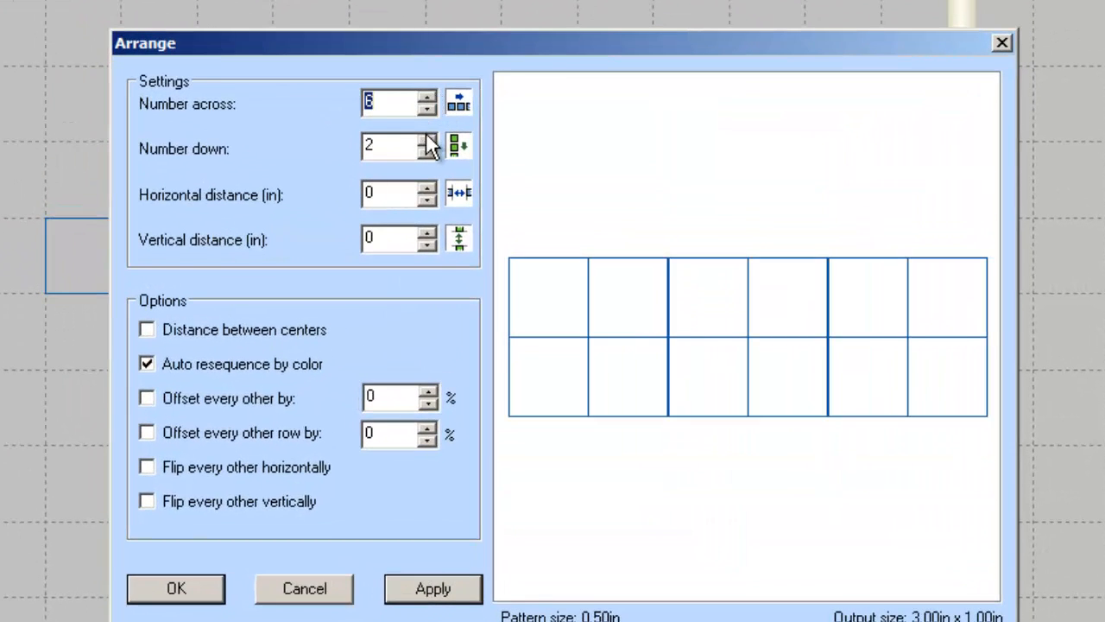
pyautogui.click(427, 153)
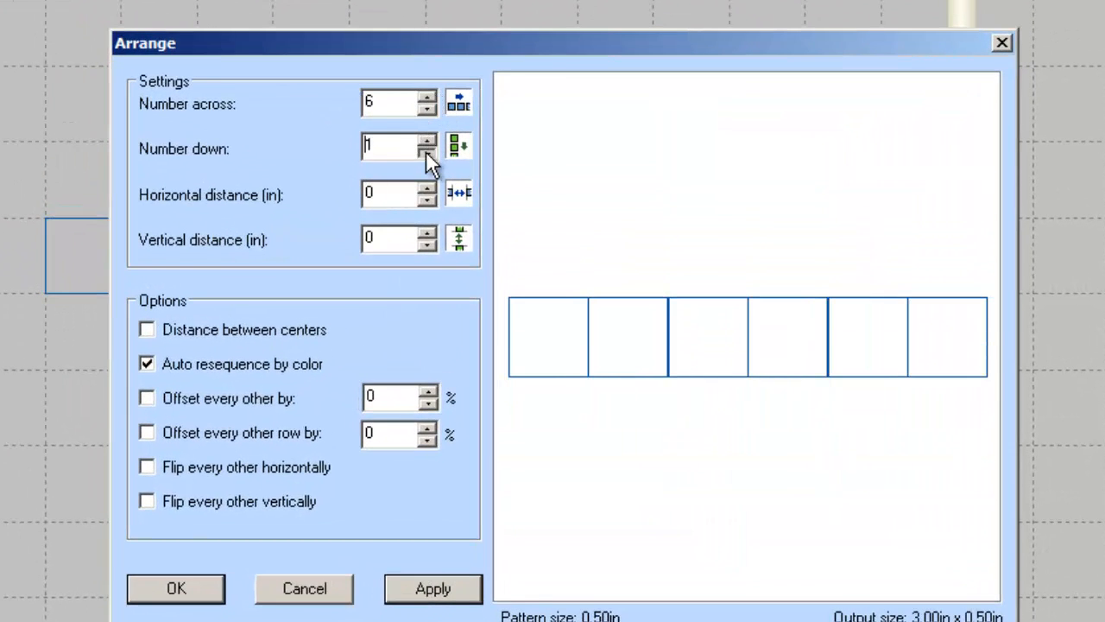
pyautogui.click(205, 594)
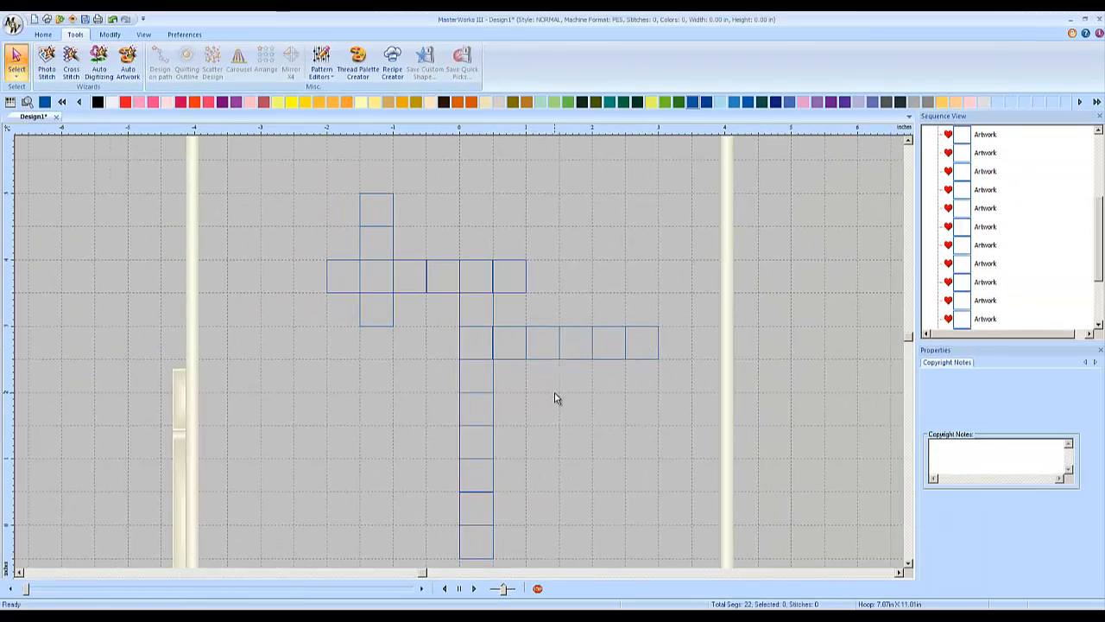
# - Check the crossword photo and arrange the long column's fifth square into a row with 3 across and 1 down
pyautogui.click(429, 610)
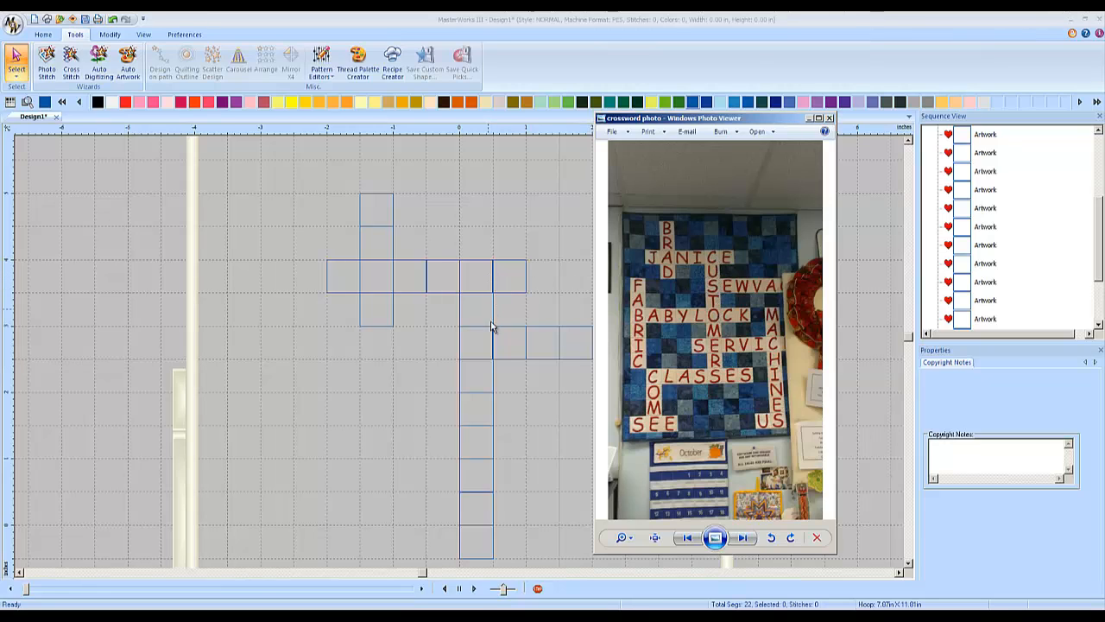
pyautogui.click(493, 403)
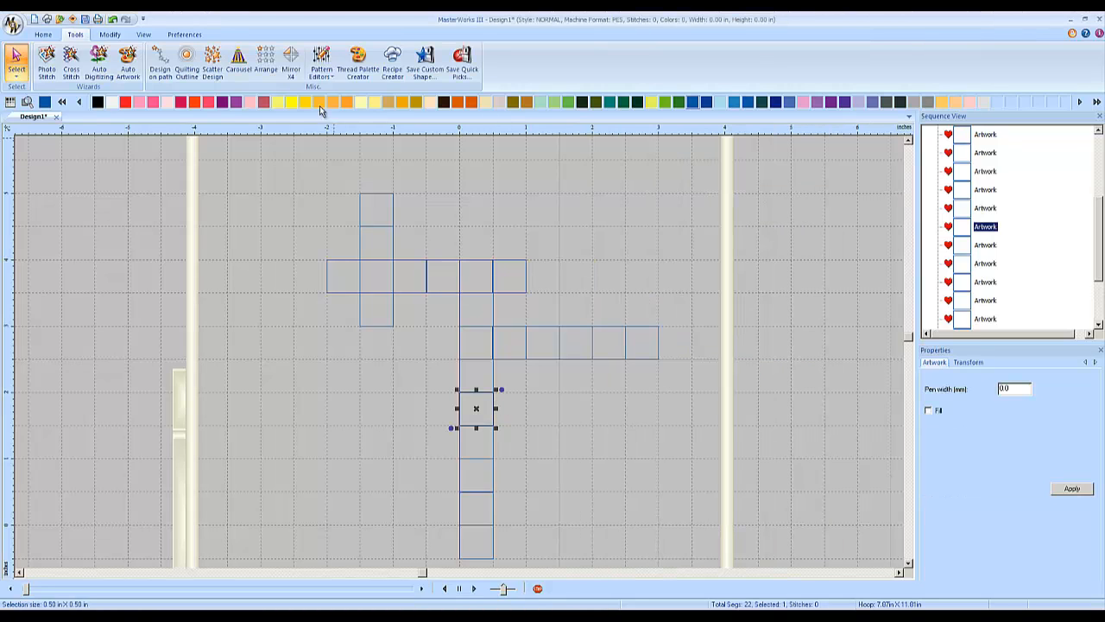
pyautogui.click(269, 65)
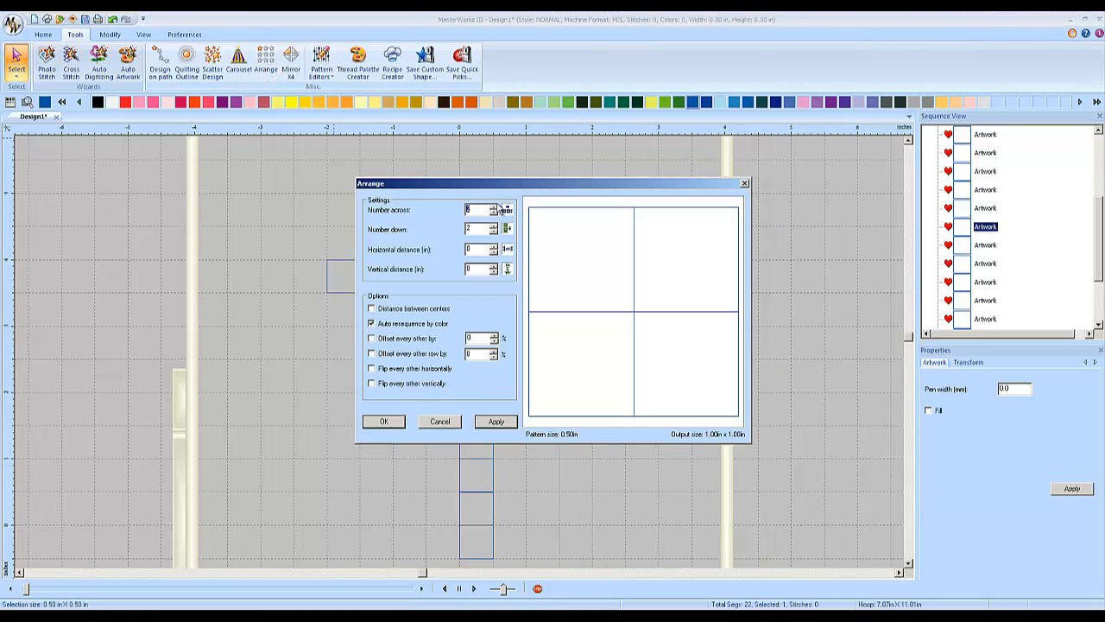
pyautogui.click(494, 207)
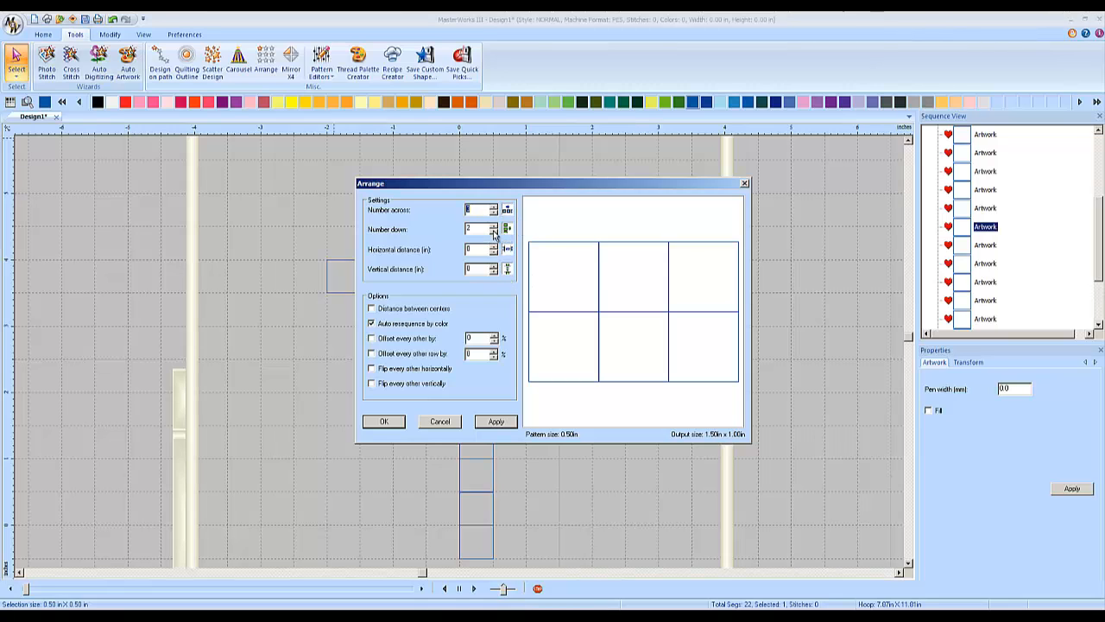
pyautogui.click(494, 232)
pyautogui.click(384, 421)
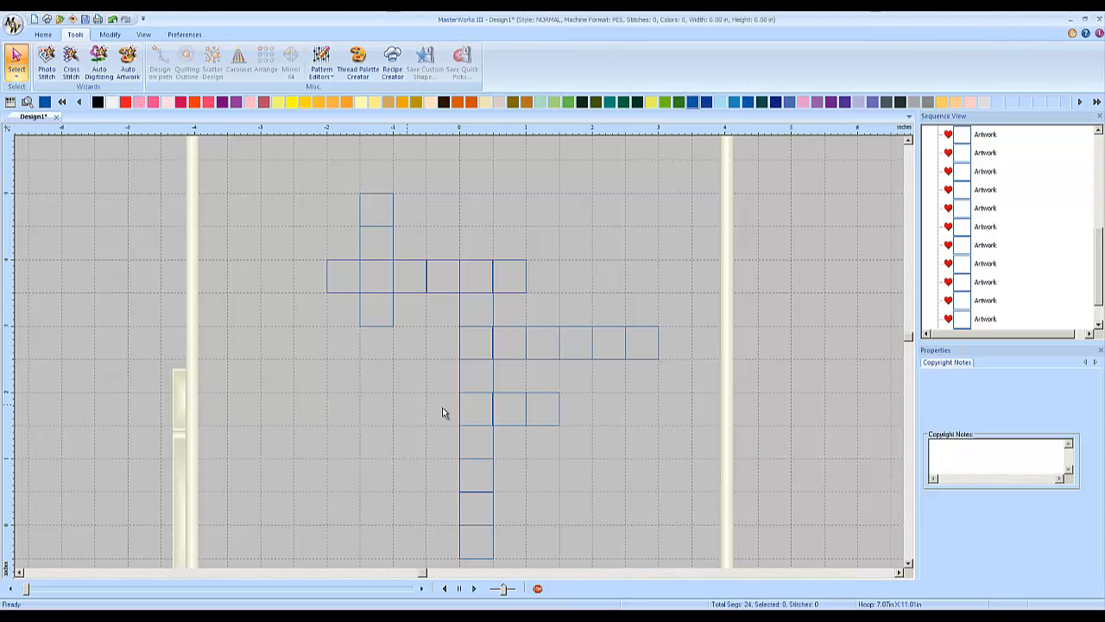
# - Check the crossword photo and place crossing guides through the fifth-square row and at about -1.75 inches horizontally
pyautogui.hotkey('alt', 'Tab')
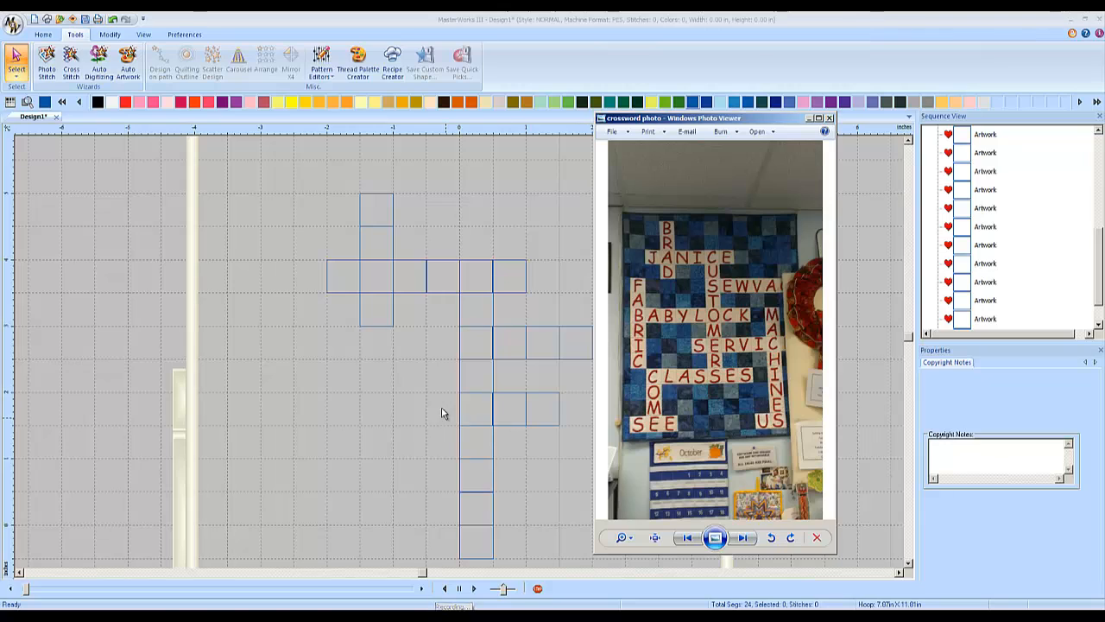
pyautogui.click(311, 412)
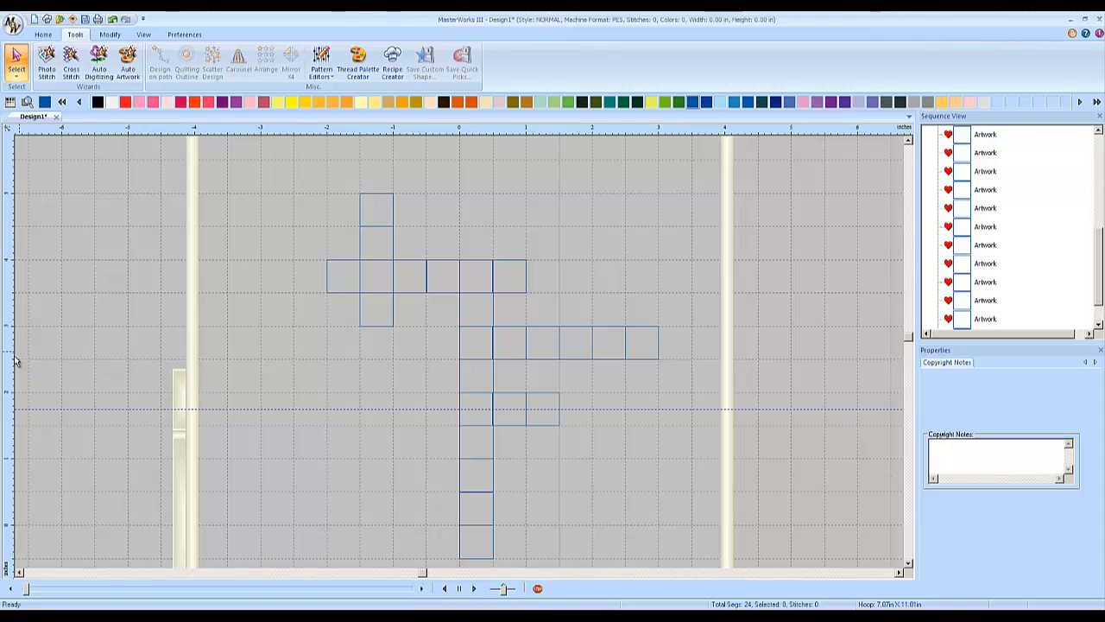
pyautogui.moveTo(12, 380); pyautogui.dragTo(345, 430)
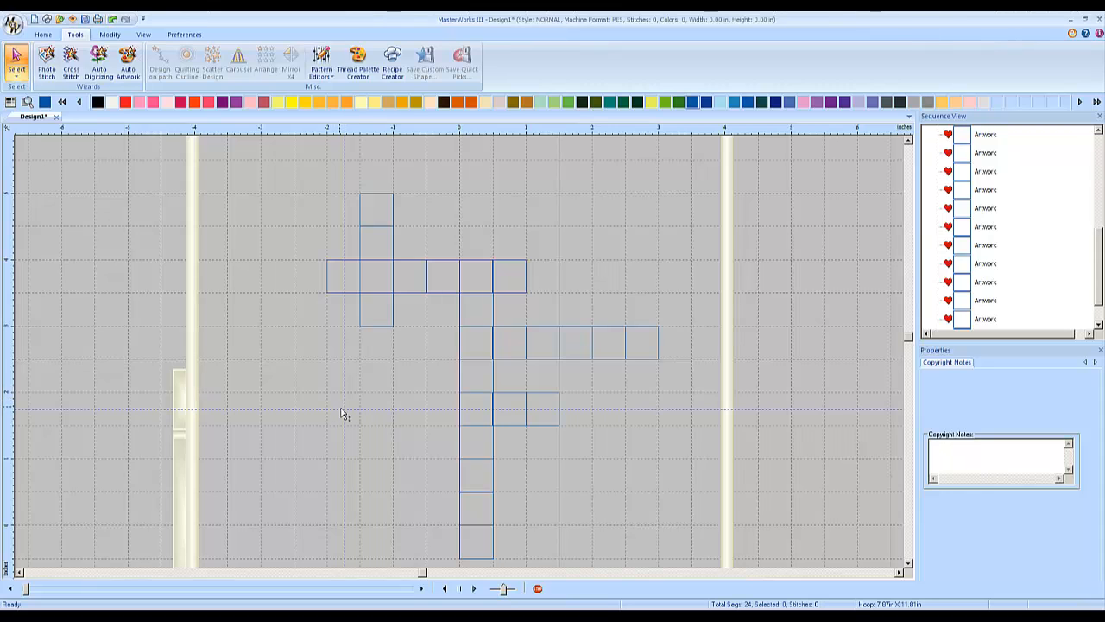
# - Draw a half-inch rectangle in the fifth-square row around the guide crossing, from -2 to -1.5 inches horizontally
pyautogui.click(43, 34)
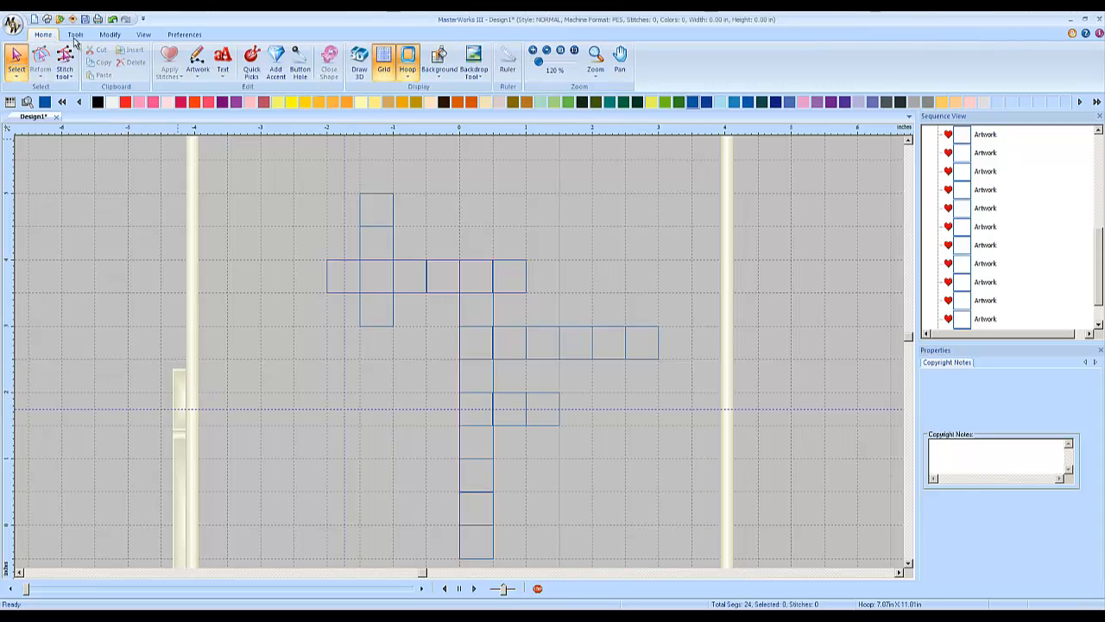
pyautogui.click(595, 60)
pyautogui.moveTo(318, 385); pyautogui.dragTo(368, 435)
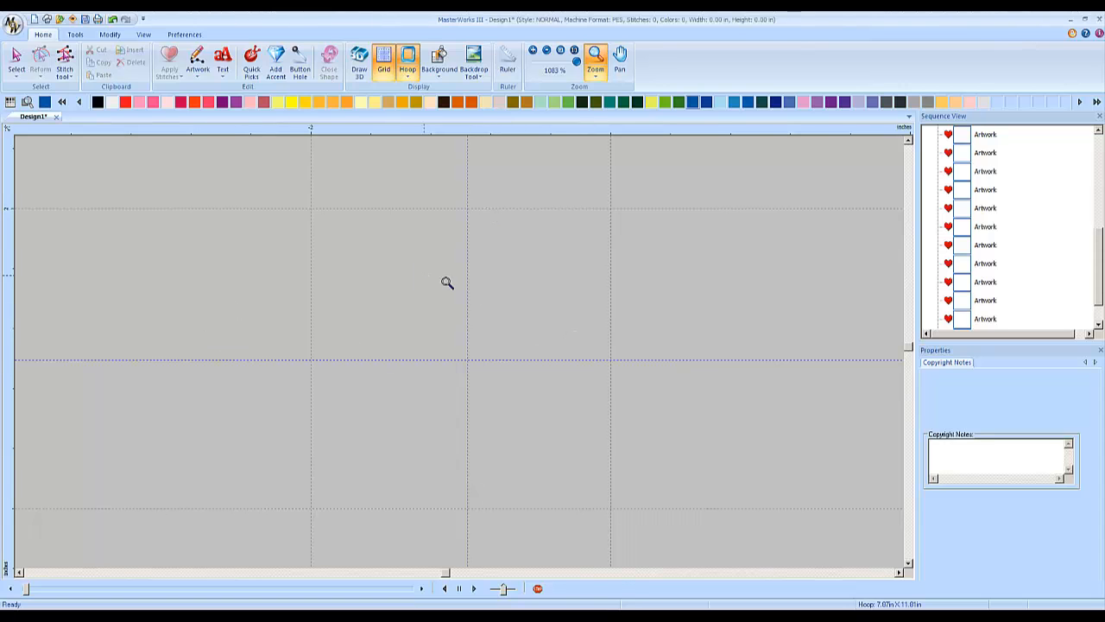
pyautogui.click(198, 73)
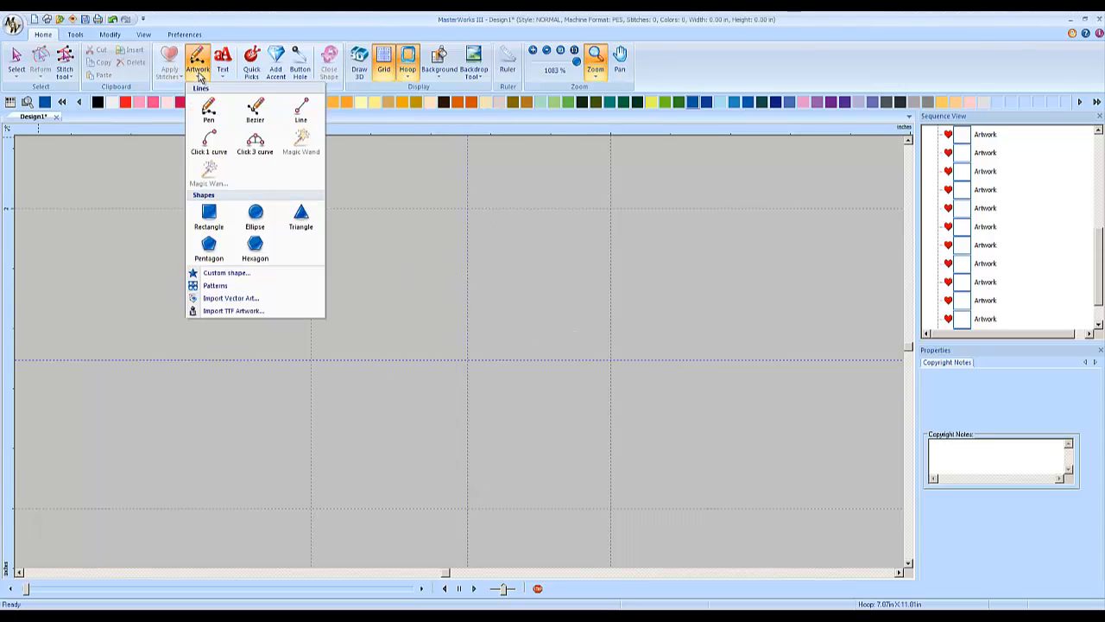
pyautogui.click(209, 216)
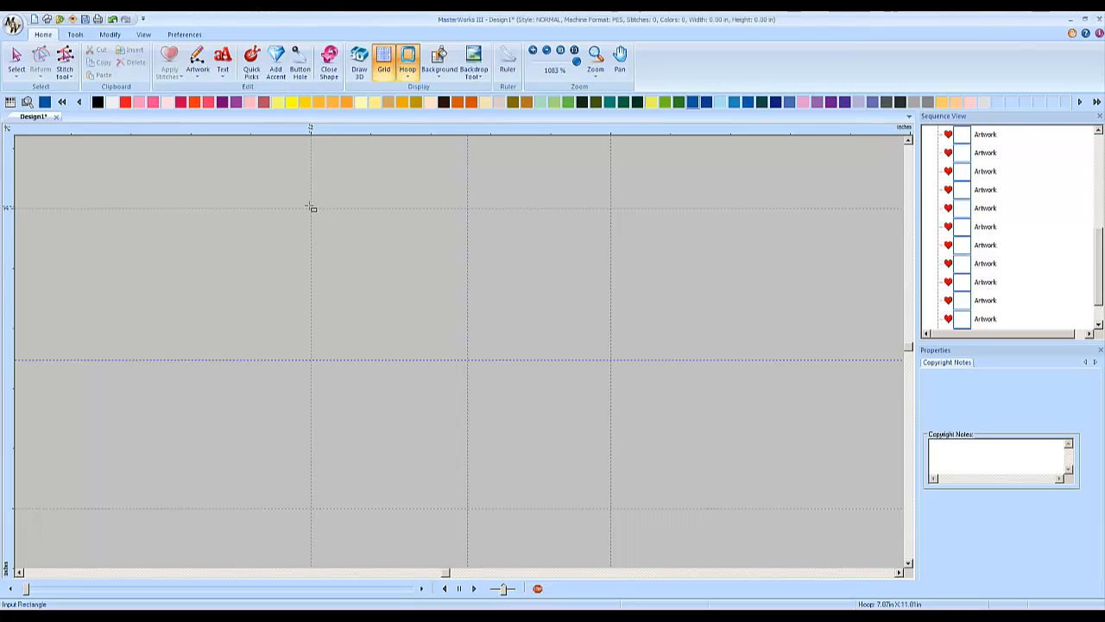
pyautogui.moveTo(311, 208); pyautogui.dragTo(612, 511)
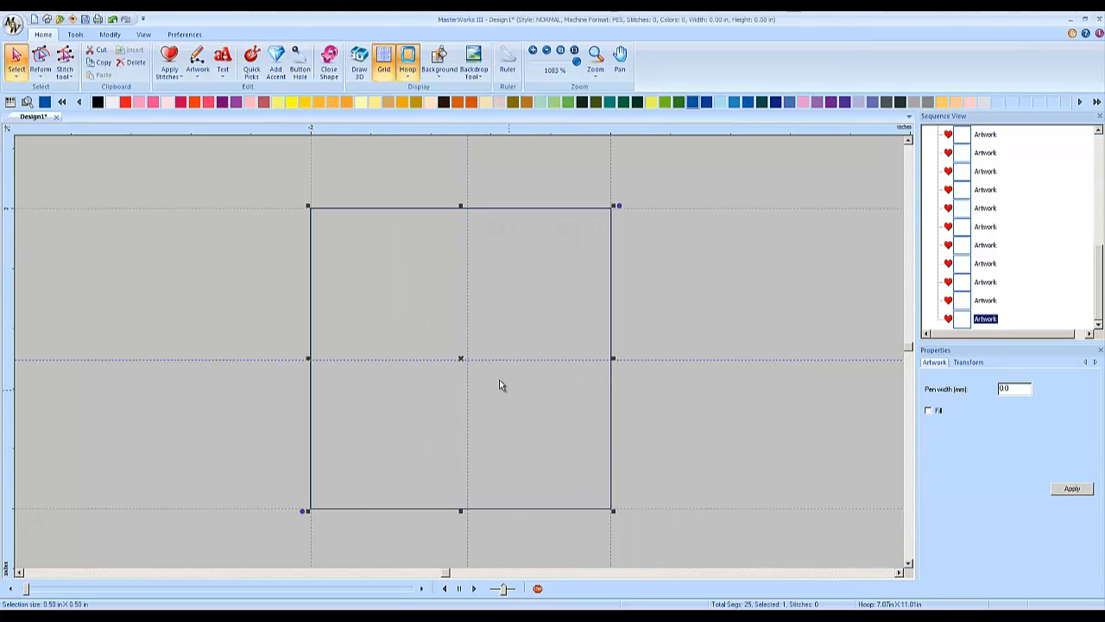
pyautogui.click(741, 403)
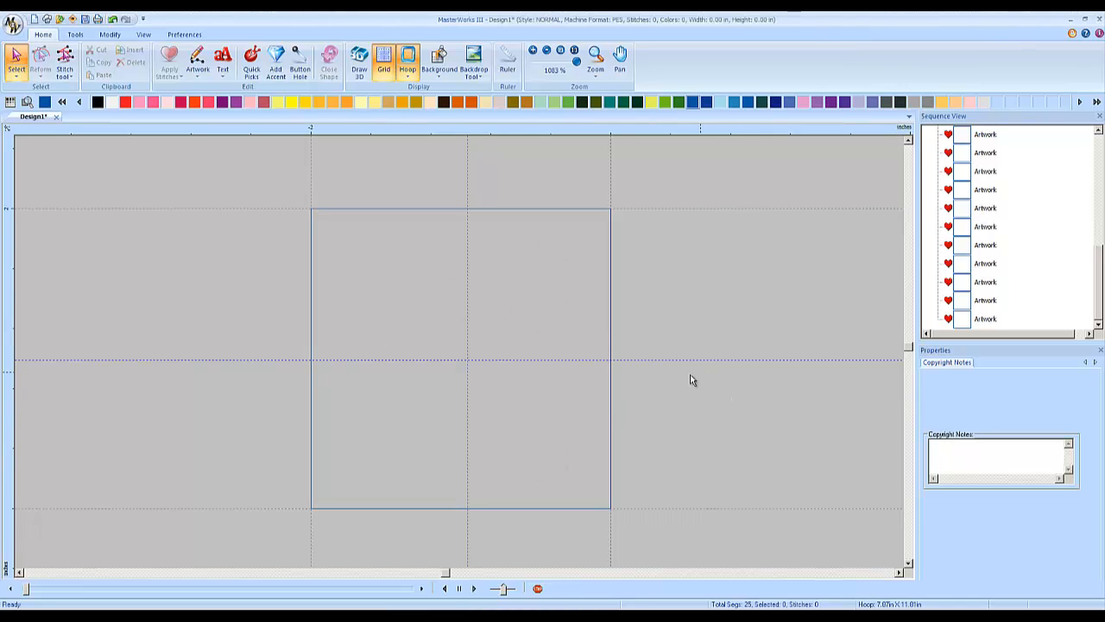
pyautogui.scroll(-2, 673, 365)
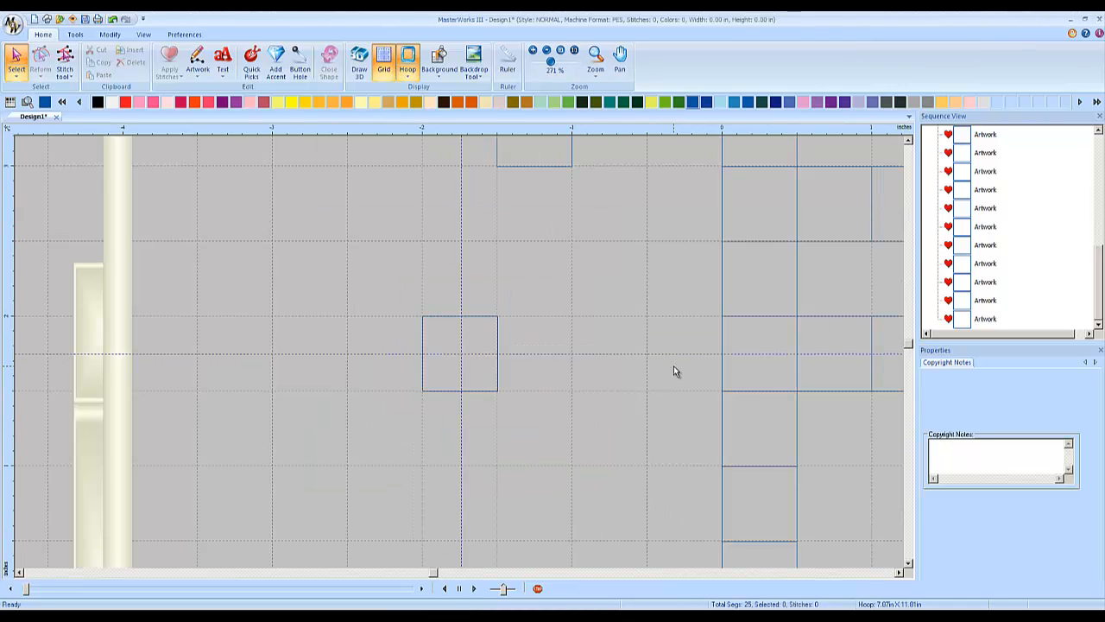
# - Arrange the new half-inch square into a horizontal row with 5 across and 1 down, reaching the long column
pyautogui.click(484, 321)
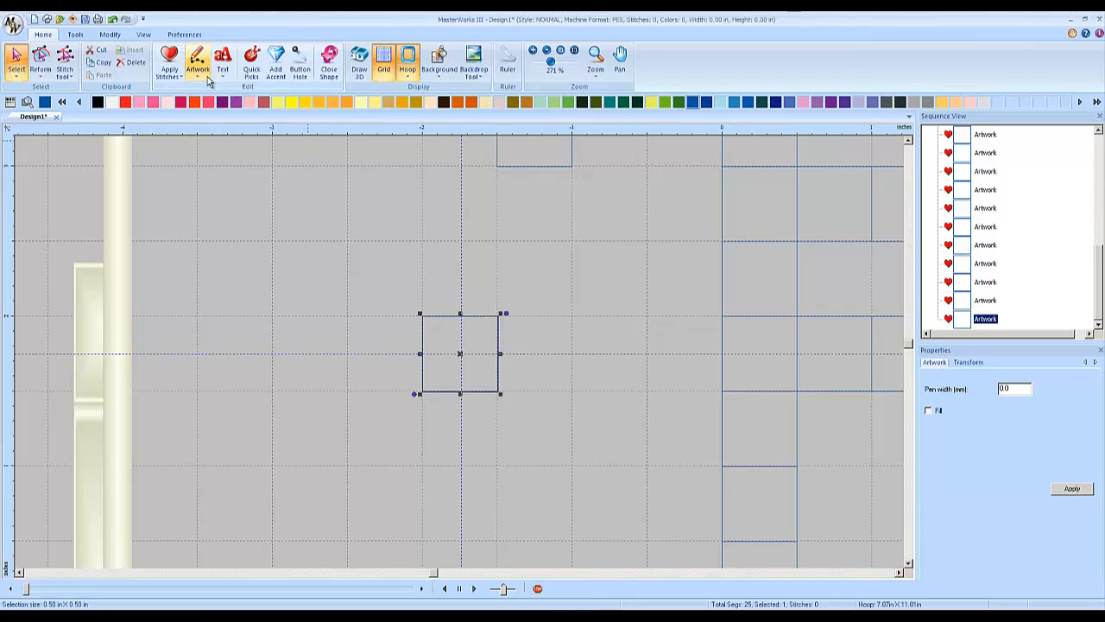
pyautogui.click(70, 35)
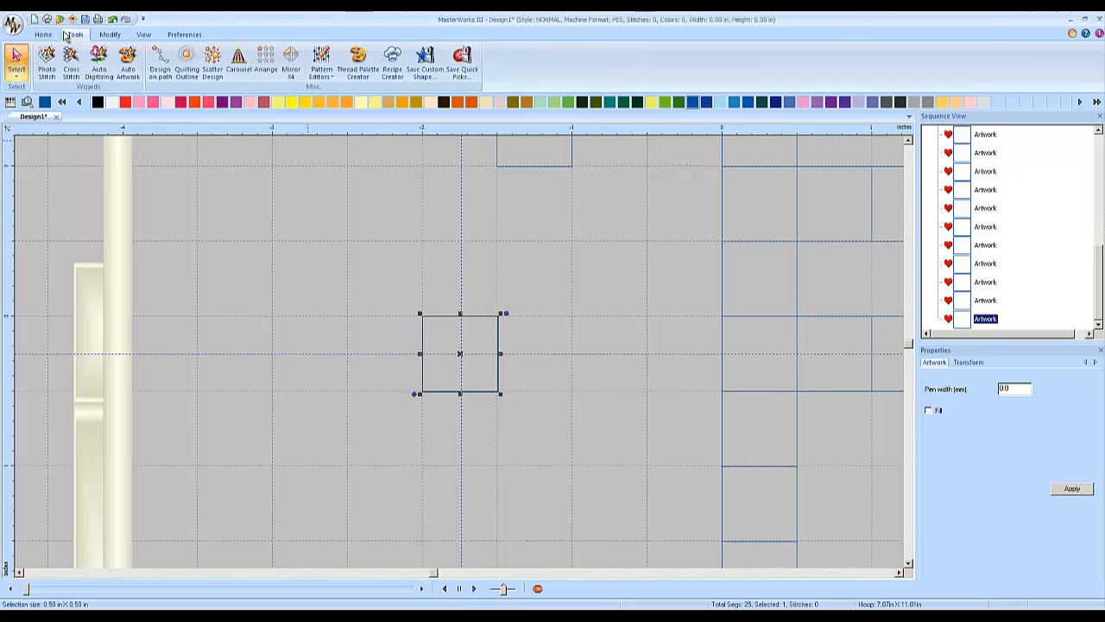
pyautogui.click(266, 62)
pyautogui.click(493, 208)
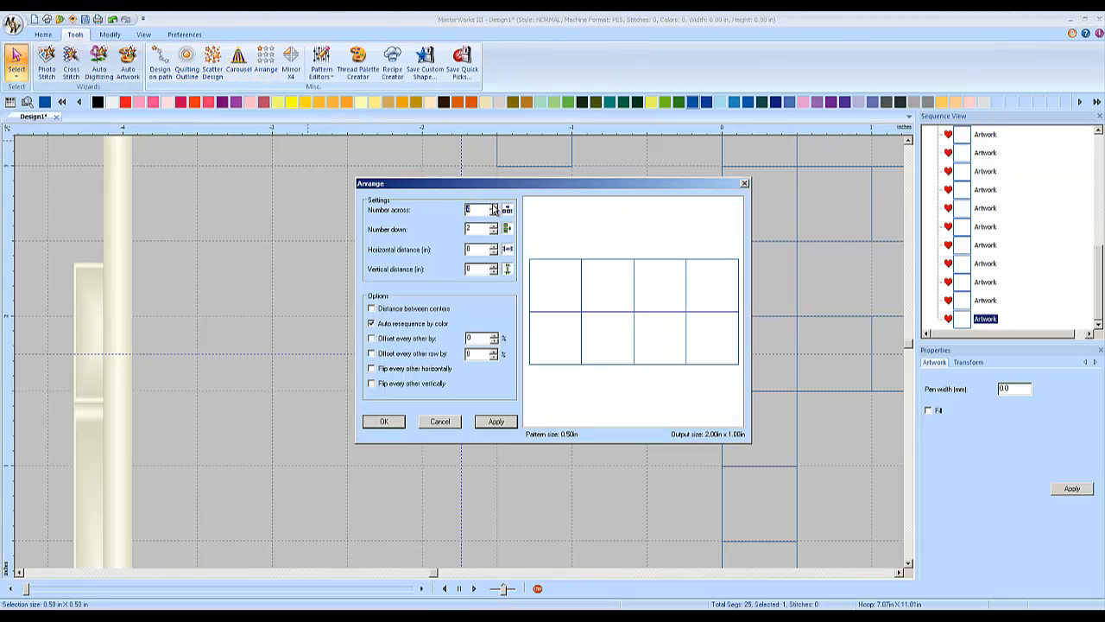
pyautogui.click(493, 209)
pyautogui.click(493, 208)
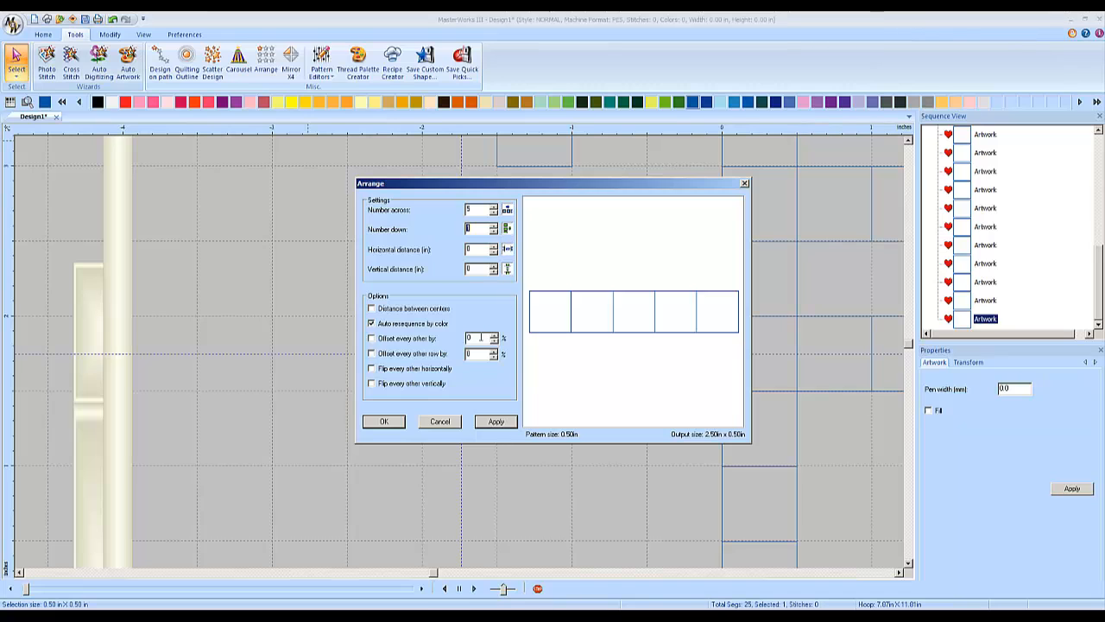
pyautogui.click(391, 421)
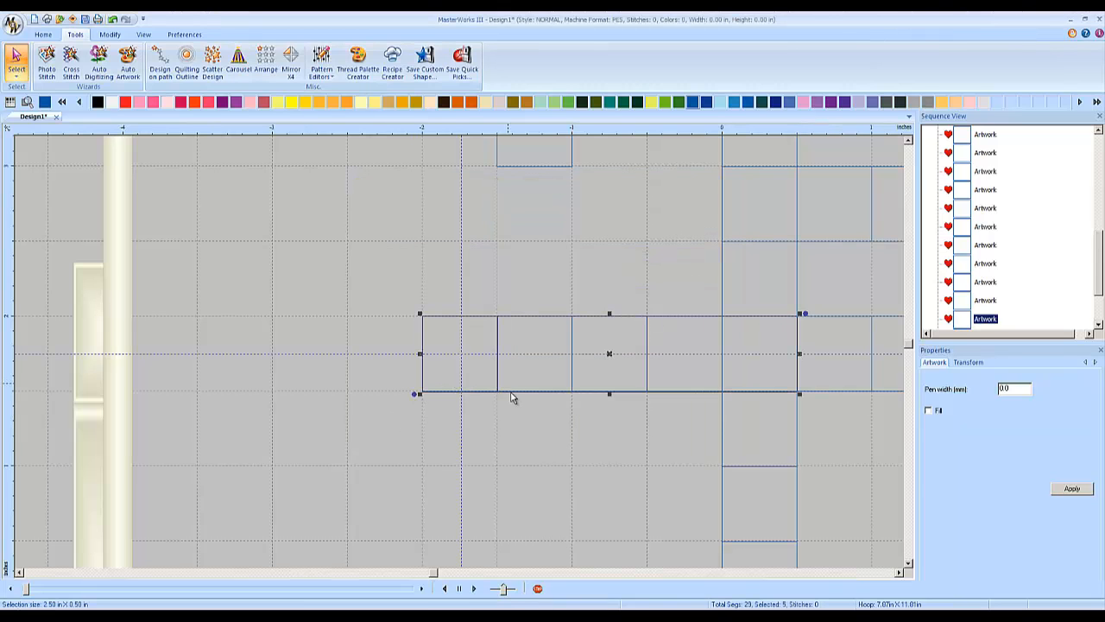
pyautogui.click(541, 438)
pyautogui.scroll(-1, 664, 433)
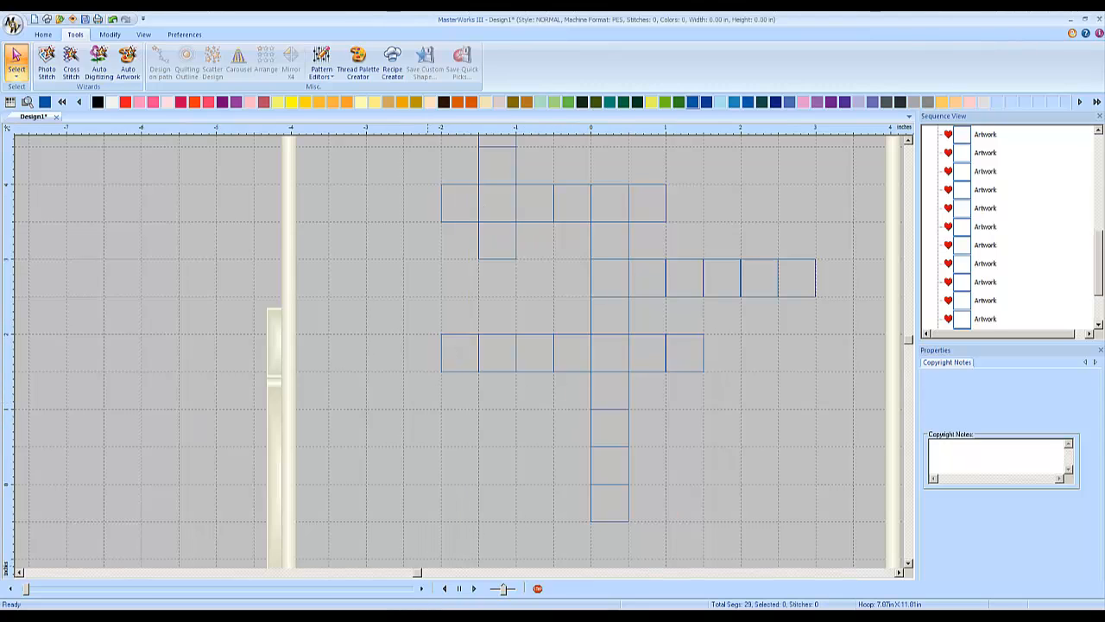
# - Move the crossword photo beside the design and compare the long column's crossing rows with it
pyautogui.click(480, 615)
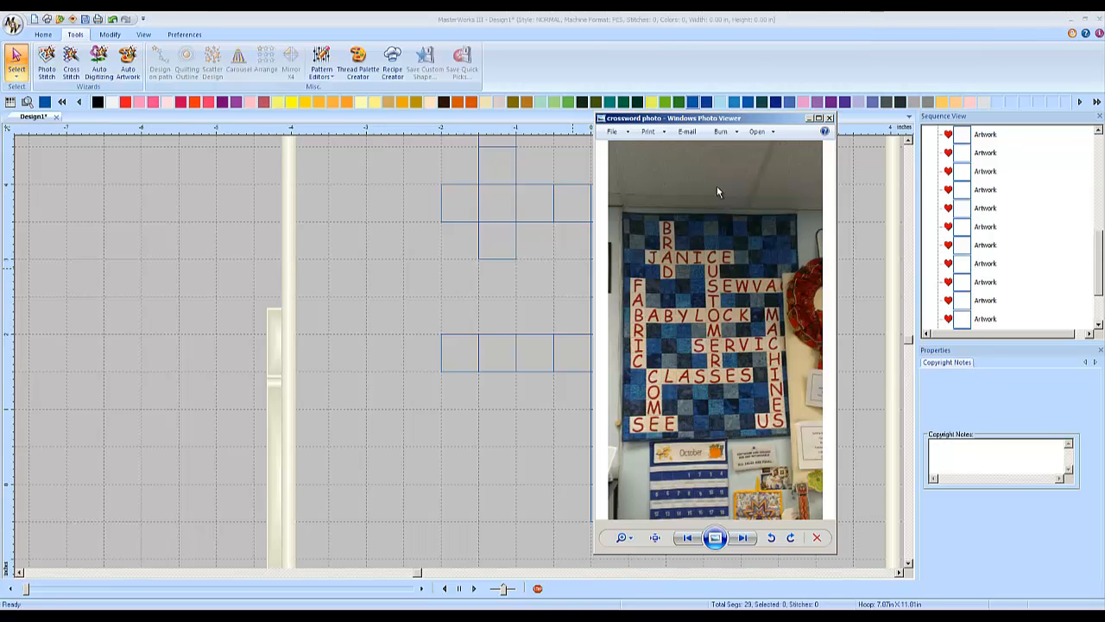
pyautogui.moveTo(667, 121); pyautogui.dragTo(184, 144)
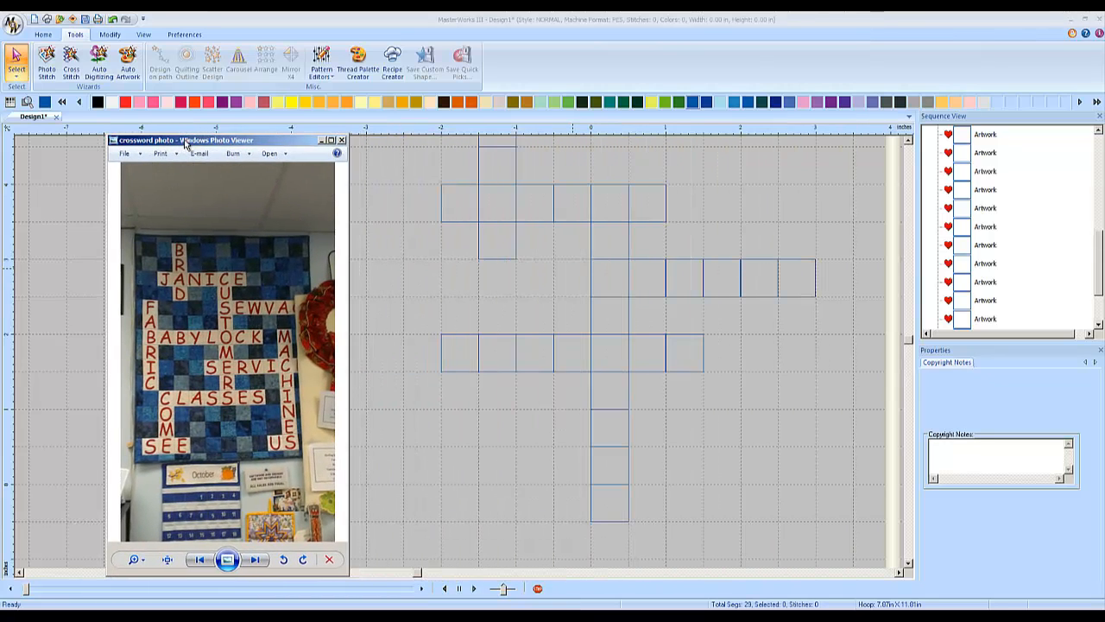
pyautogui.click(465, 363)
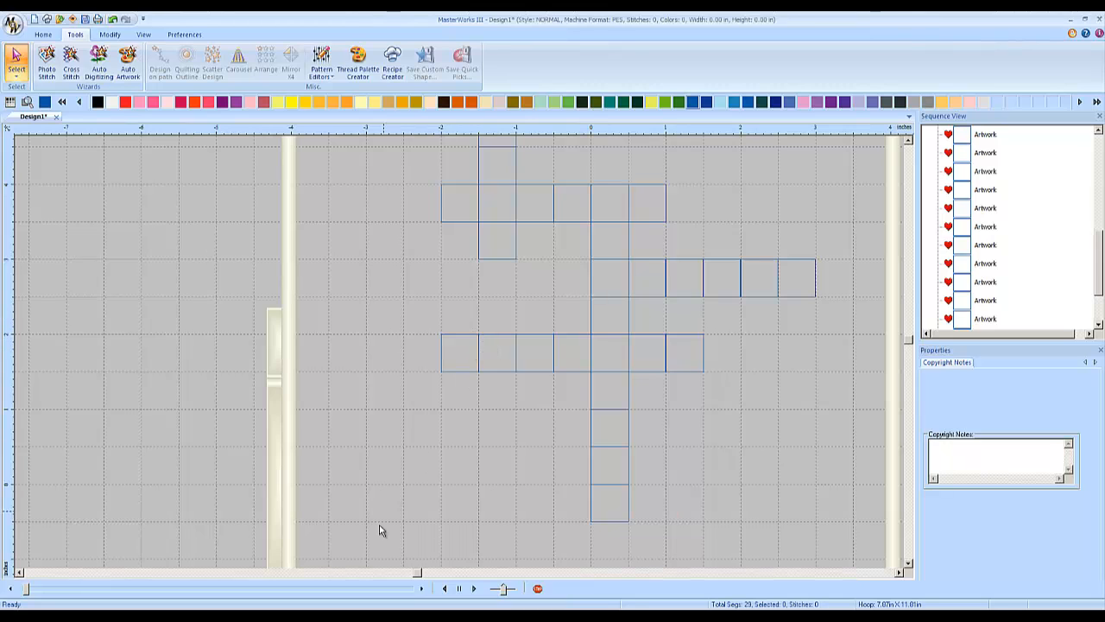
pyautogui.click(412, 616)
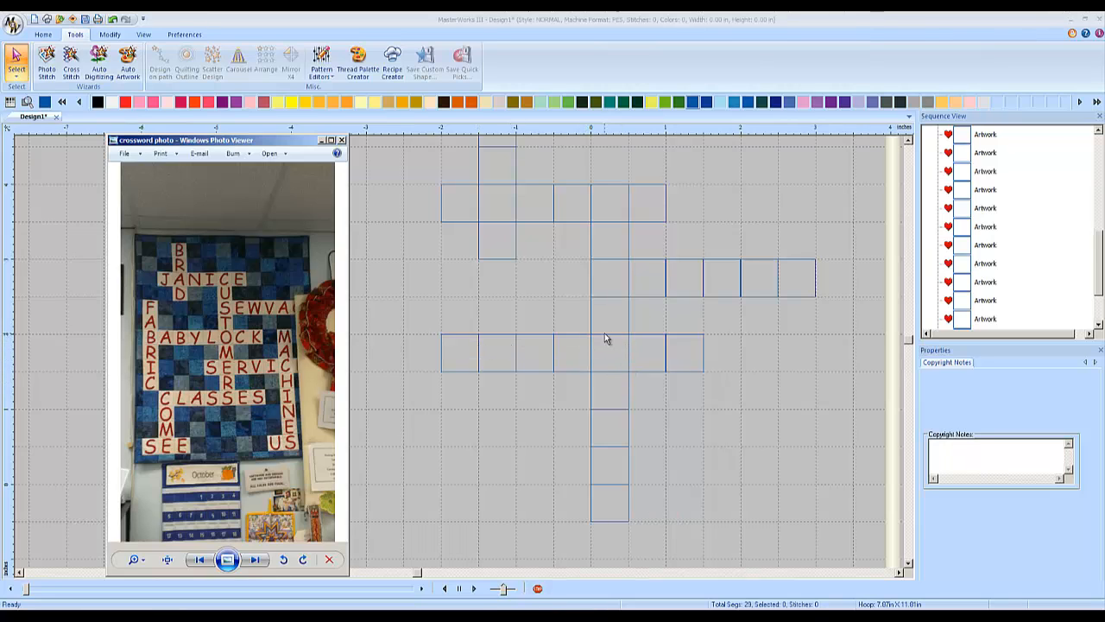
# - Undo the five-square row arrangement and the drawing of its starting square
pyautogui.moveTo(606, 334); pyautogui.dragTo(549, 396)
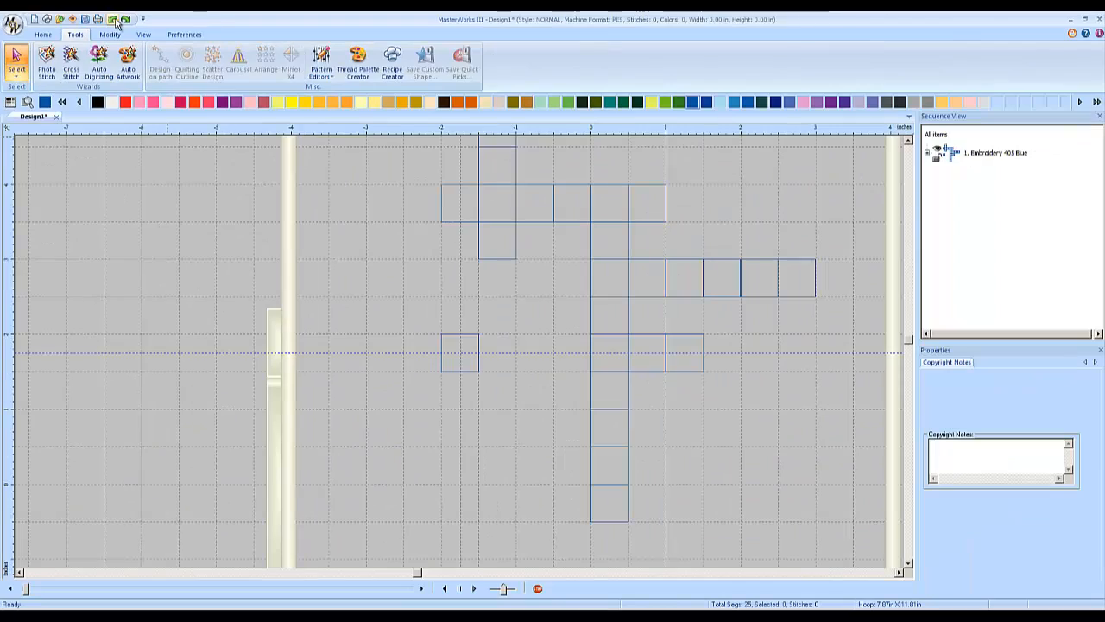
pyautogui.click(117, 22)
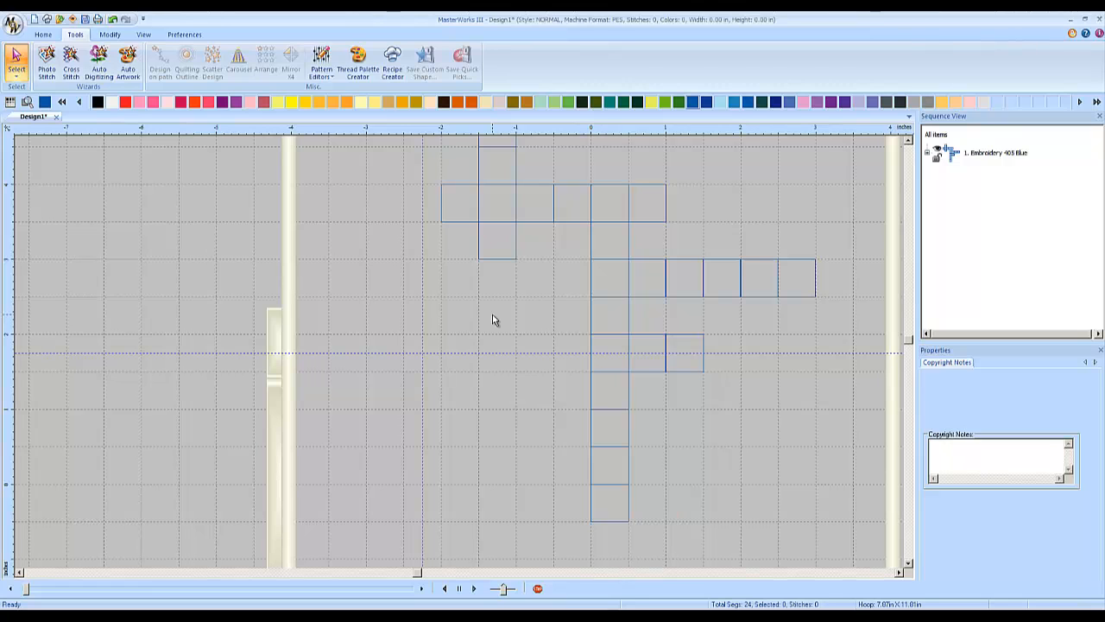
# - Draw a half-inch rectangle in the fifth-square row, from -2.5 to -2 inches horizontally
pyautogui.scroll(2, 424, 359)
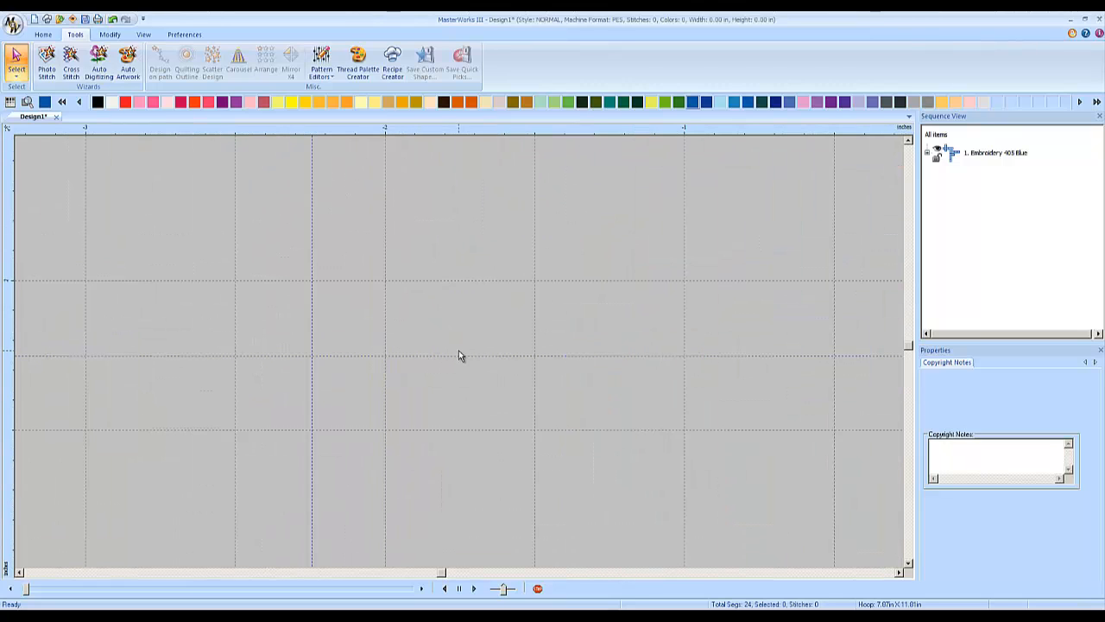
pyautogui.click(45, 34)
pyautogui.click(596, 60)
pyautogui.moveTo(217, 249); pyautogui.dragTo(412, 456)
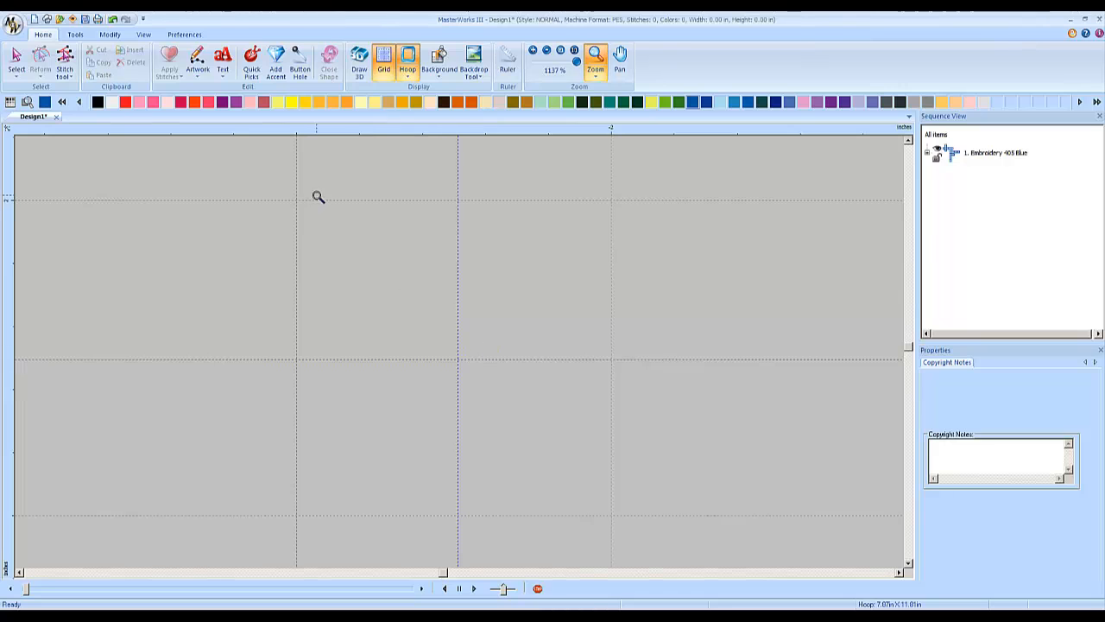
pyautogui.click(196, 65)
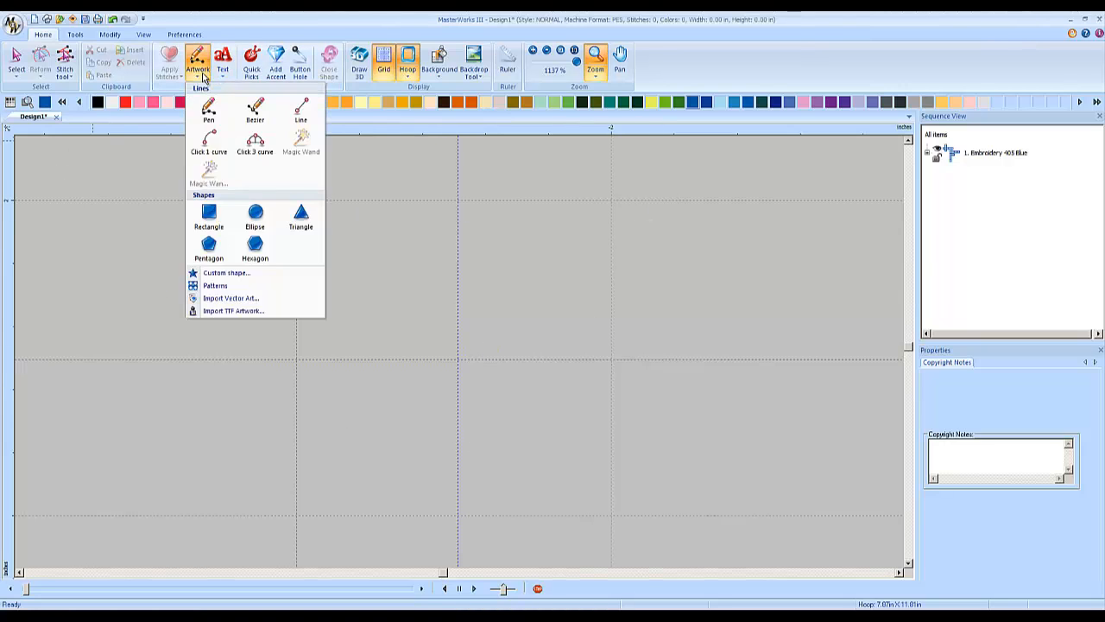
pyautogui.click(208, 219)
pyautogui.moveTo(317, 223); pyautogui.dragTo(605, 518)
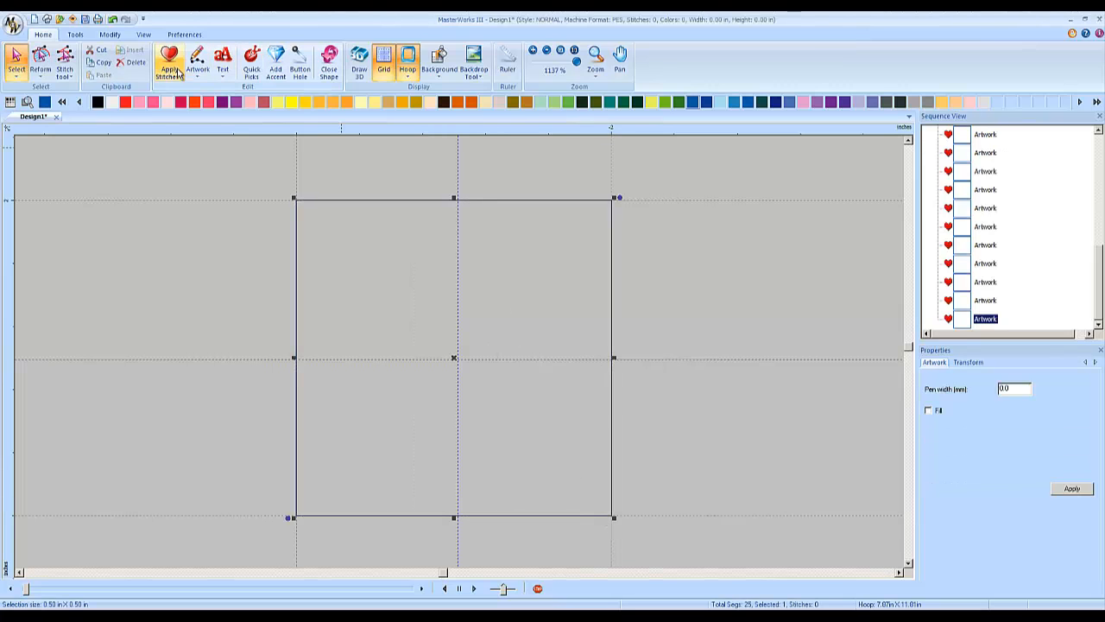
# - Arrange the square starting at -2.5 inches into a horizontal row with 5 across and 1 down
pyautogui.click(75, 34)
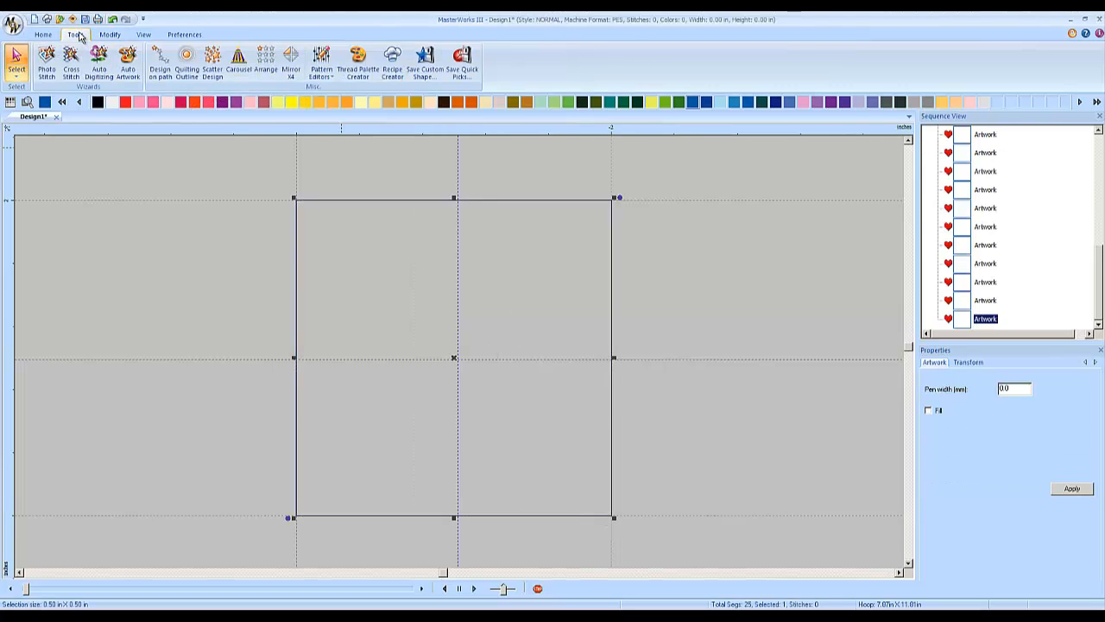
pyautogui.click(267, 74)
pyautogui.click(494, 207)
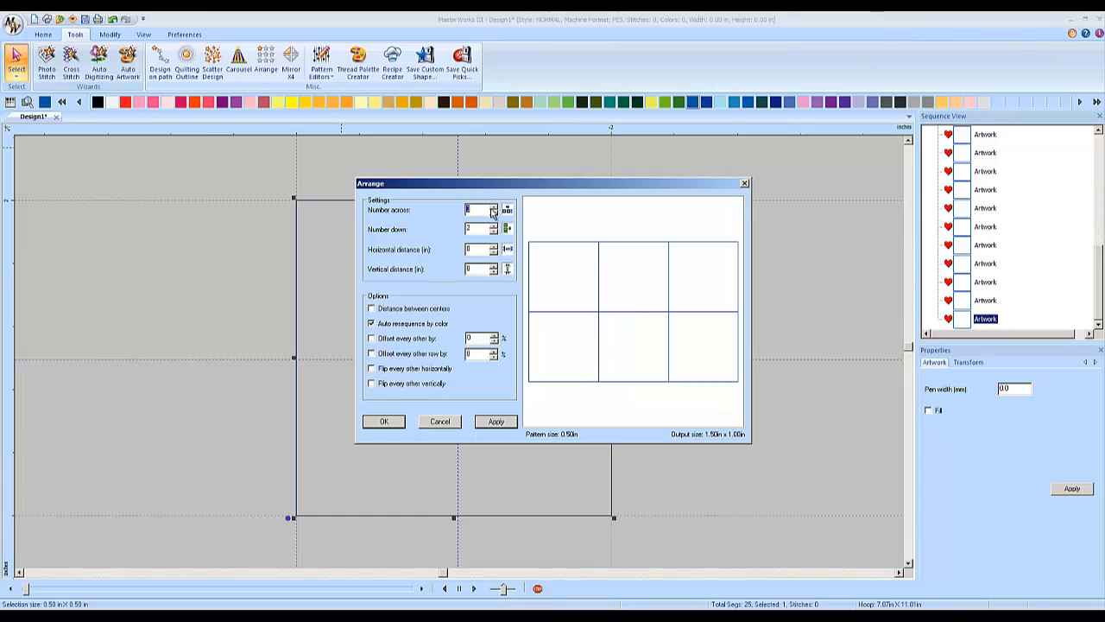
pyautogui.click(493, 207)
pyautogui.click(493, 207)
pyautogui.click(493, 232)
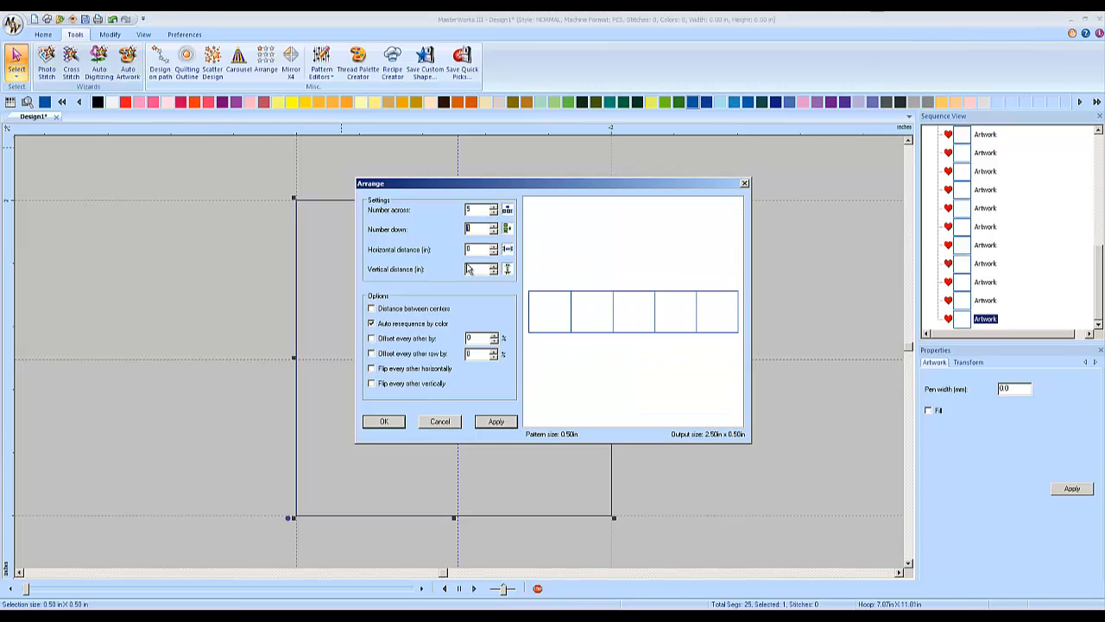
pyautogui.click(384, 421)
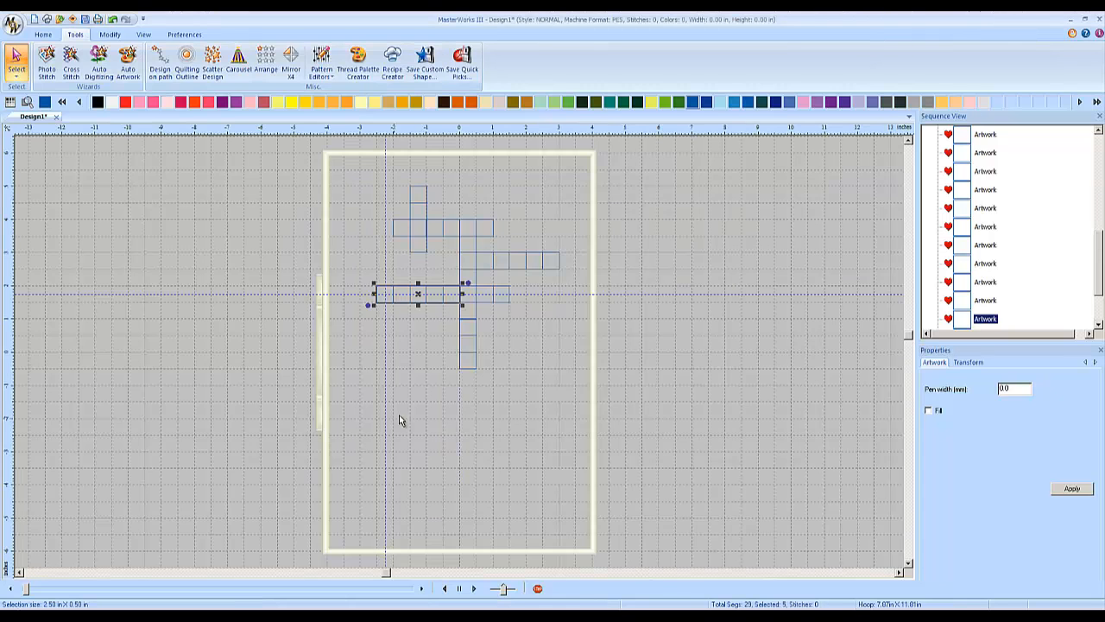
# - Draw a half-inch rectangle from -2.5 to -2 inches horizontally, with its upper edge on the 3-inch grid line
pyautogui.click(325, 306)
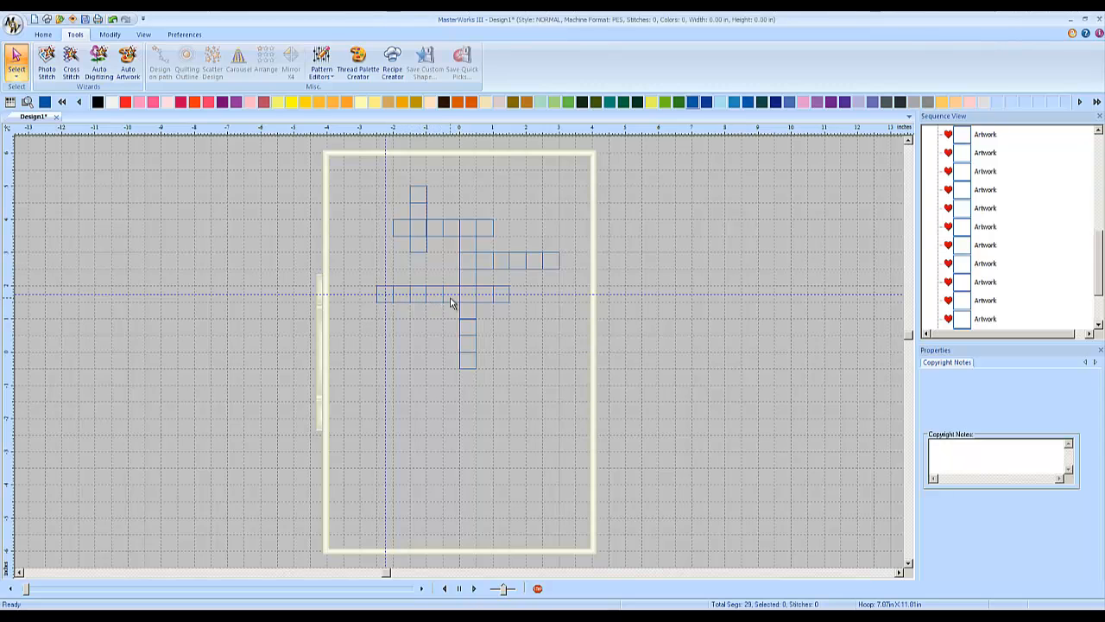
pyautogui.scroll(1, 365, 300)
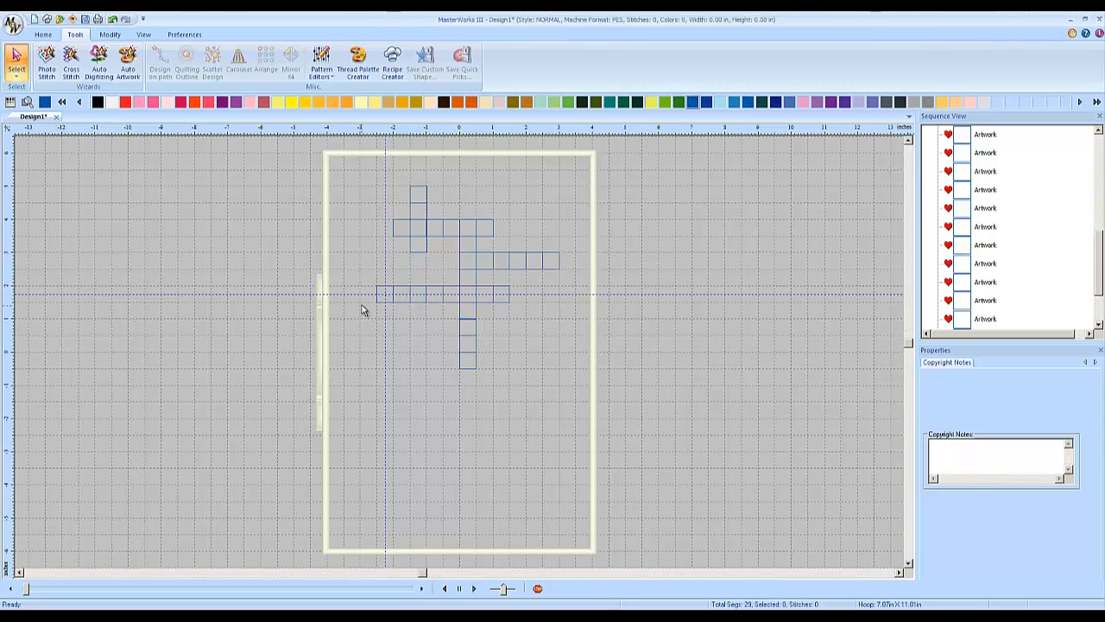
pyautogui.click(909, 141)
pyautogui.click(909, 140)
pyautogui.scroll(1, 338, 269)
pyautogui.scroll(-1, 344, 270)
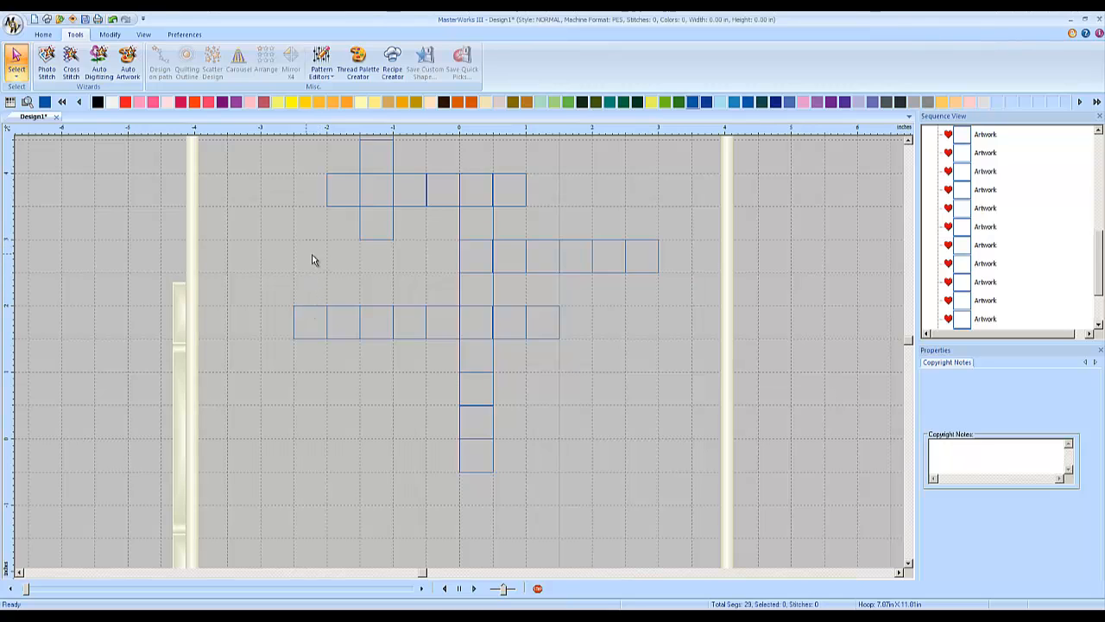
pyautogui.click(44, 34)
pyautogui.click(595, 58)
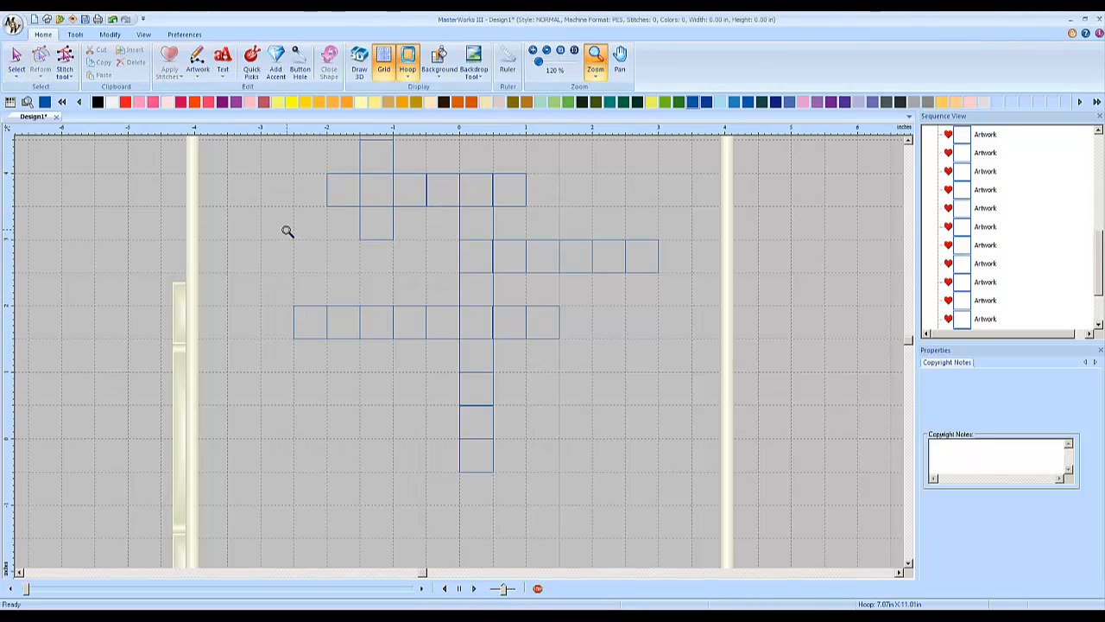
pyautogui.moveTo(287, 230); pyautogui.dragTo(343, 289)
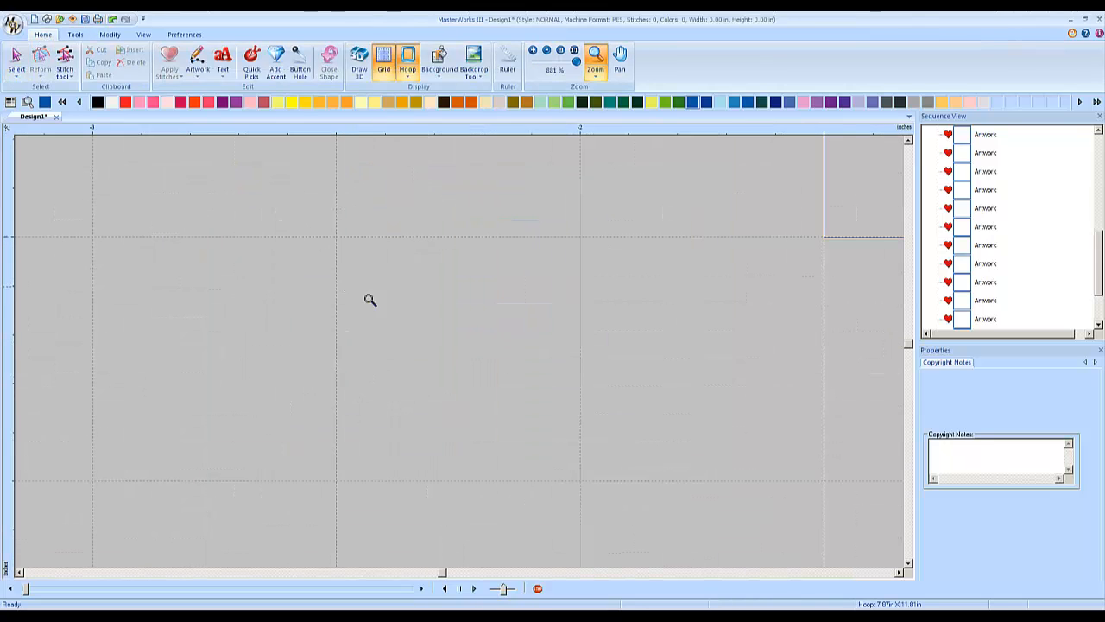
pyautogui.rightClick(452, 387)
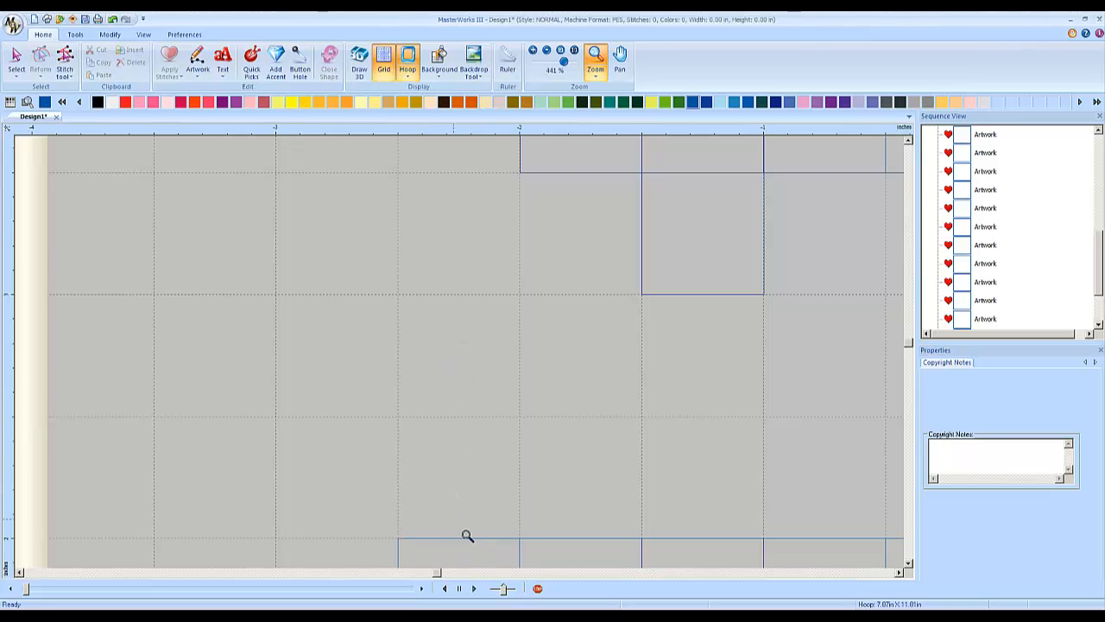
pyautogui.click(461, 357)
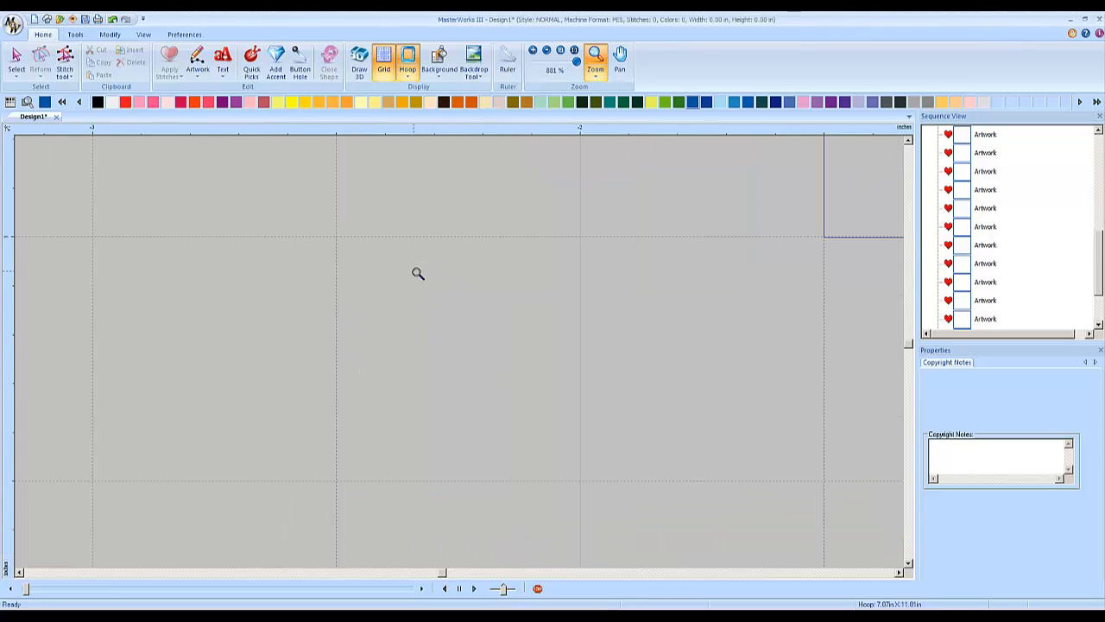
pyautogui.click(462, 365)
pyautogui.rightClick(496, 284)
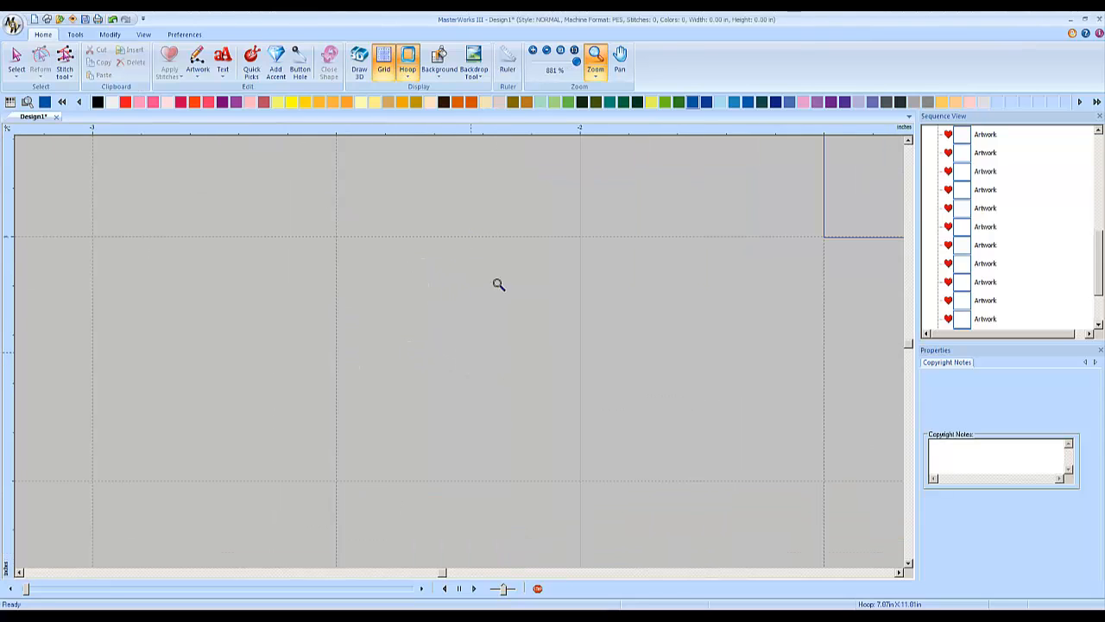
pyautogui.click(201, 75)
pyautogui.click(209, 216)
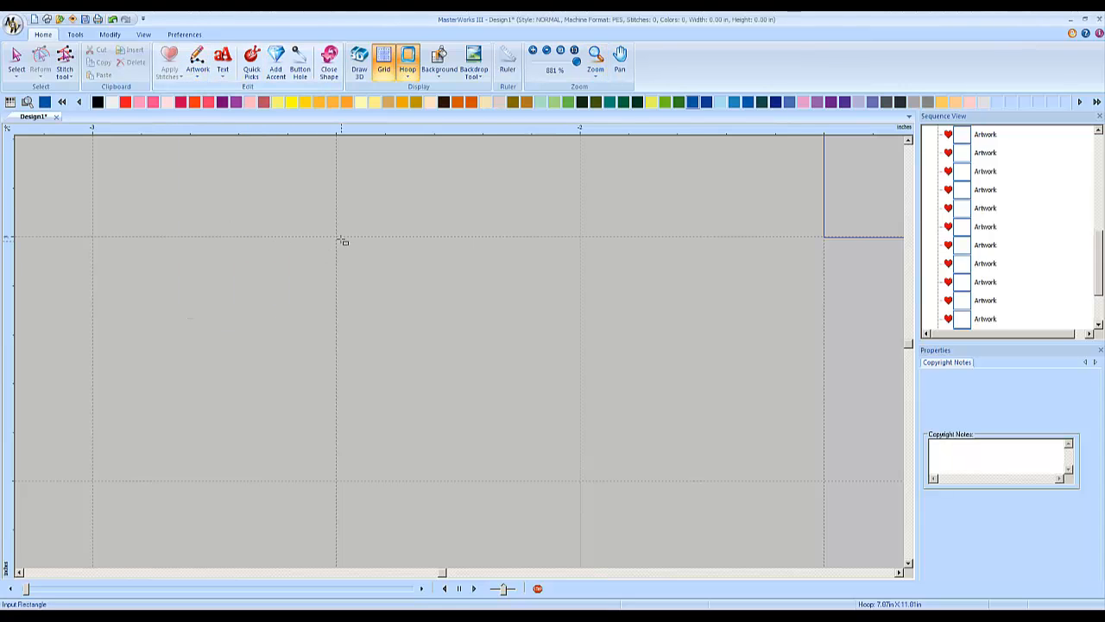
pyautogui.moveTo(337, 236); pyautogui.dragTo(584, 482)
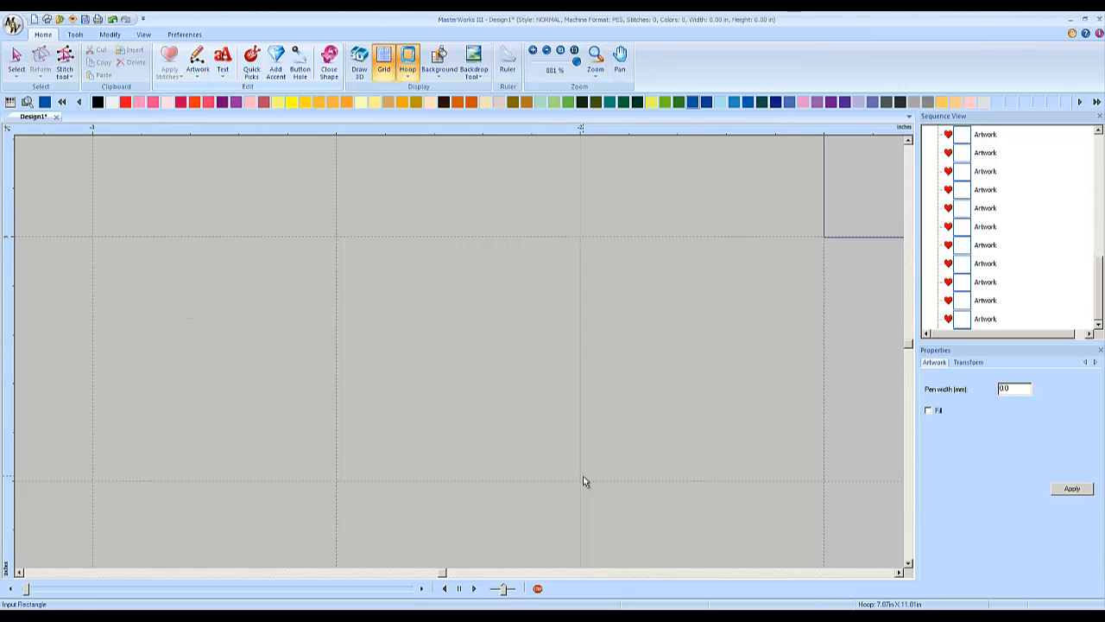
# - Arrange the new square into a vertical column with 1 across and 2 down
pyautogui.click(75, 35)
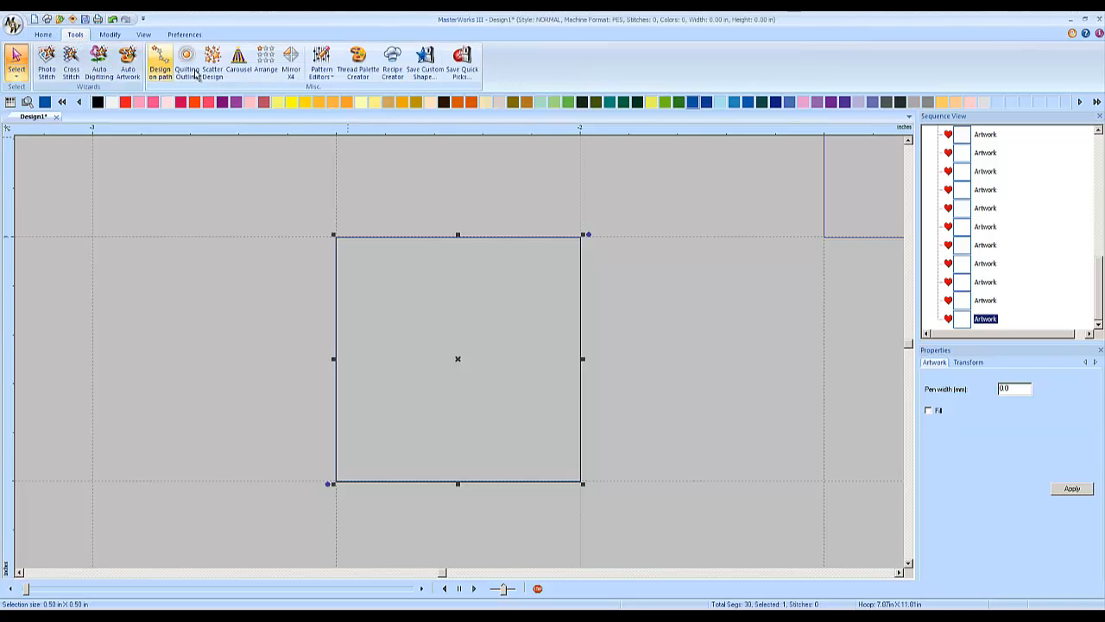
pyautogui.click(261, 62)
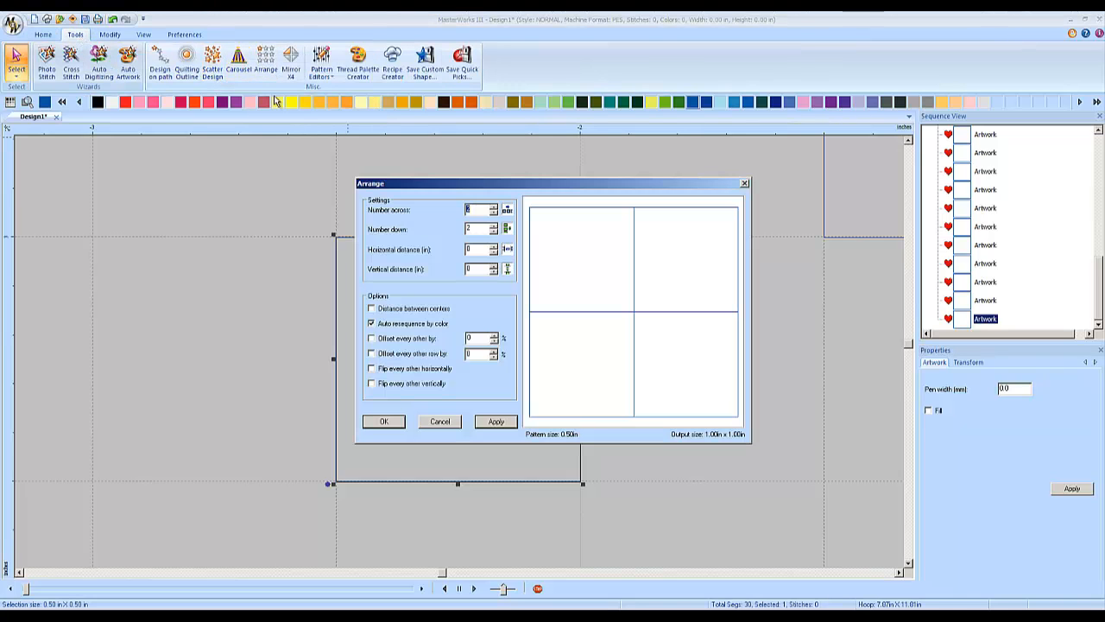
pyautogui.click(494, 213)
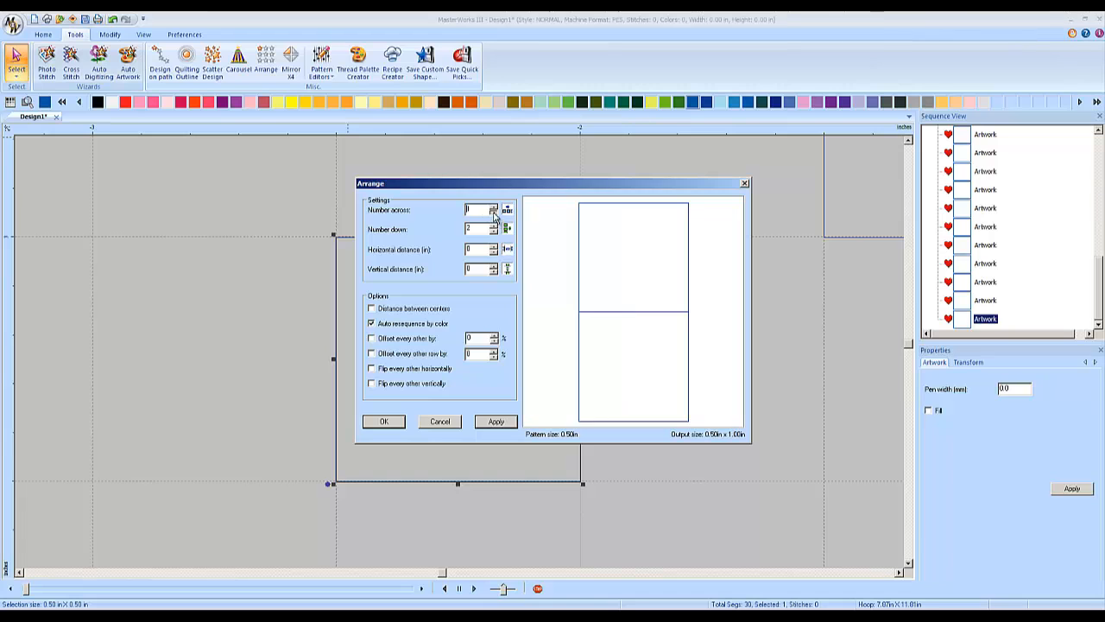
pyautogui.click(385, 421)
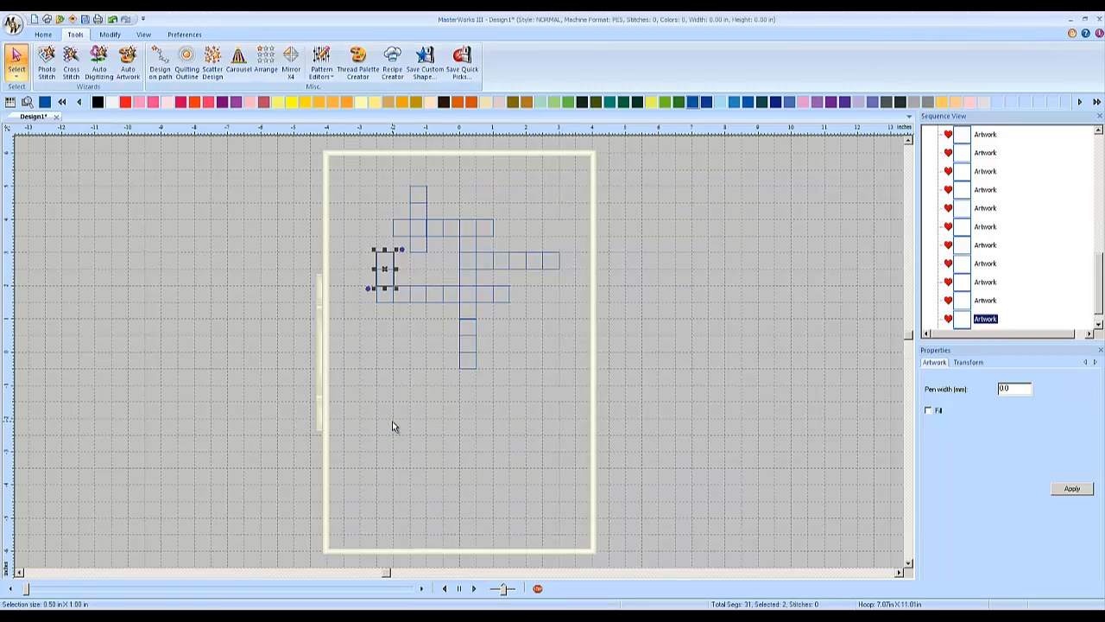
pyautogui.click(394, 354)
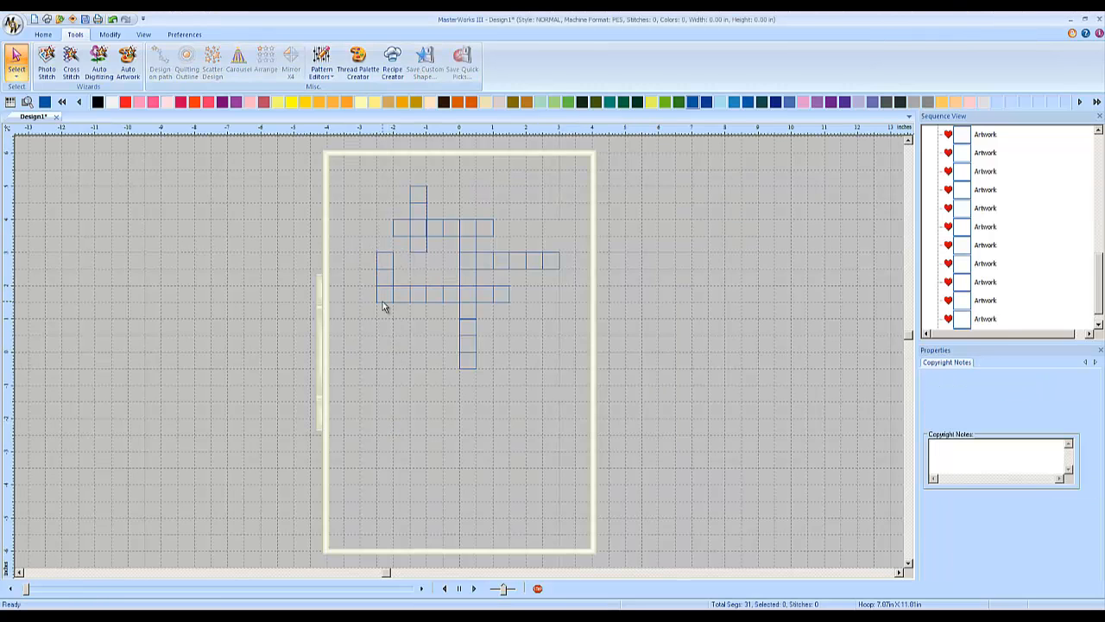
# - Check the crossword photo and arrange the leftmost square of the eight-square row into a column with 1 across and 4 down
pyautogui.click(383, 301)
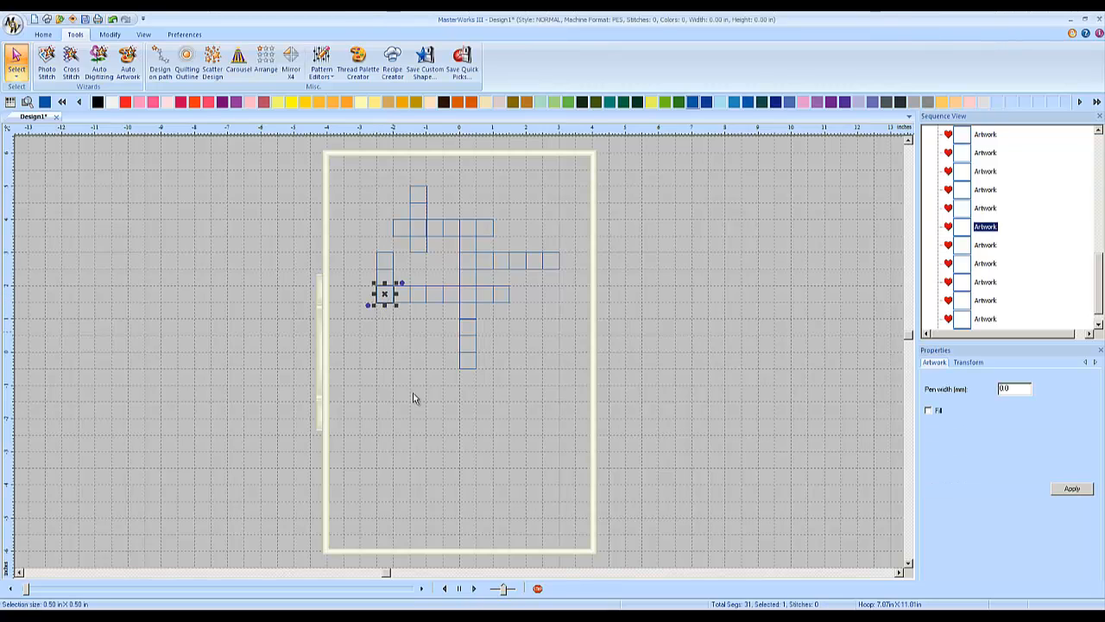
pyautogui.click(481, 615)
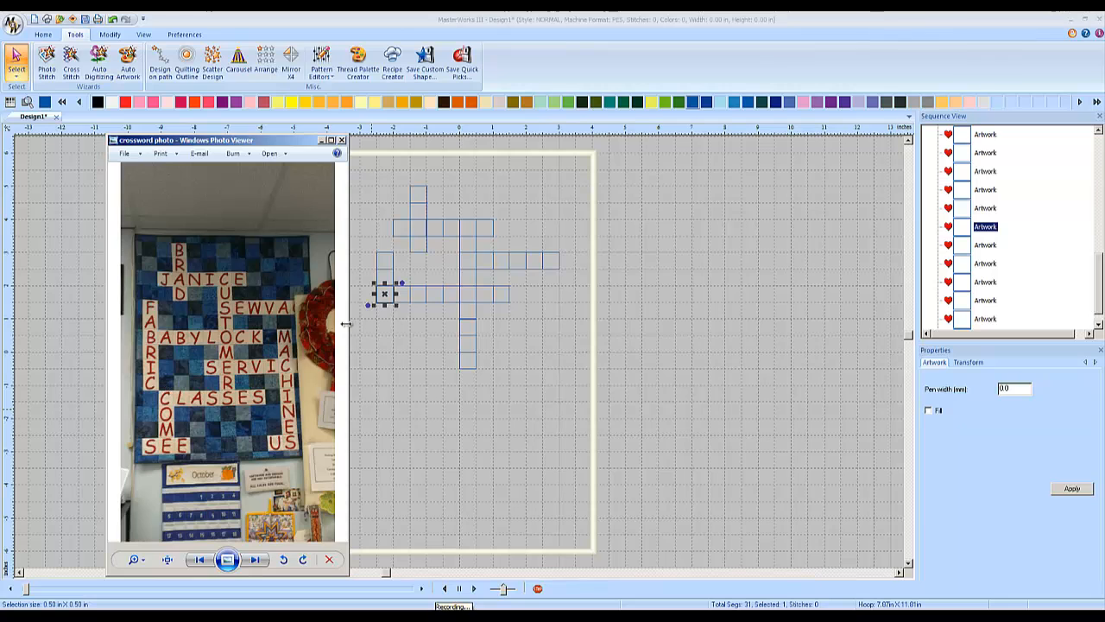
pyautogui.click(365, 385)
pyautogui.click(383, 298)
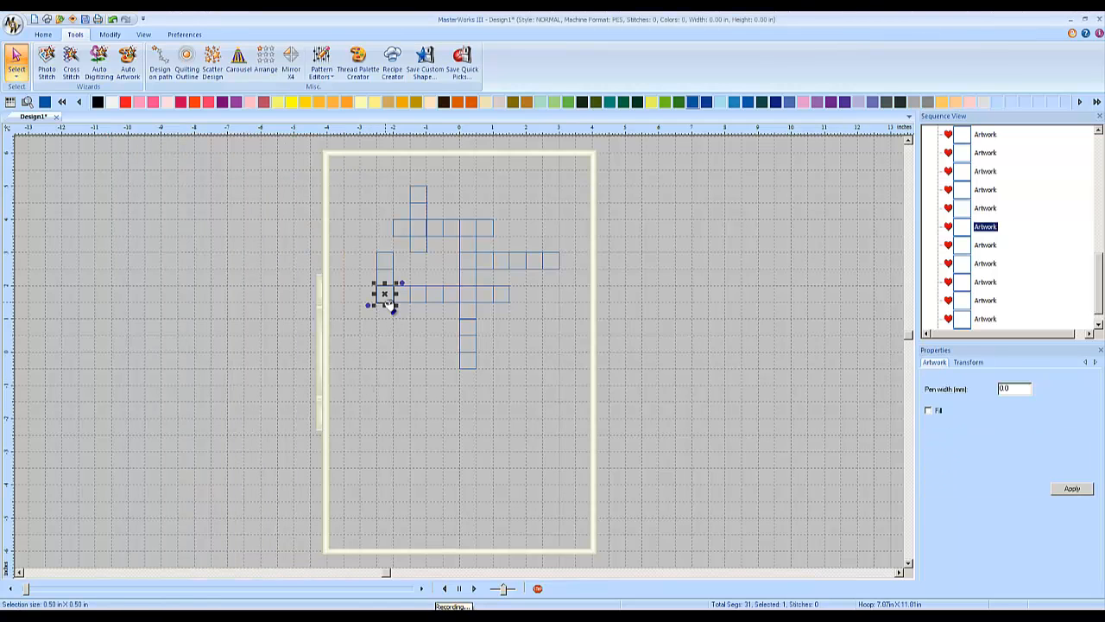
pyautogui.click(265, 62)
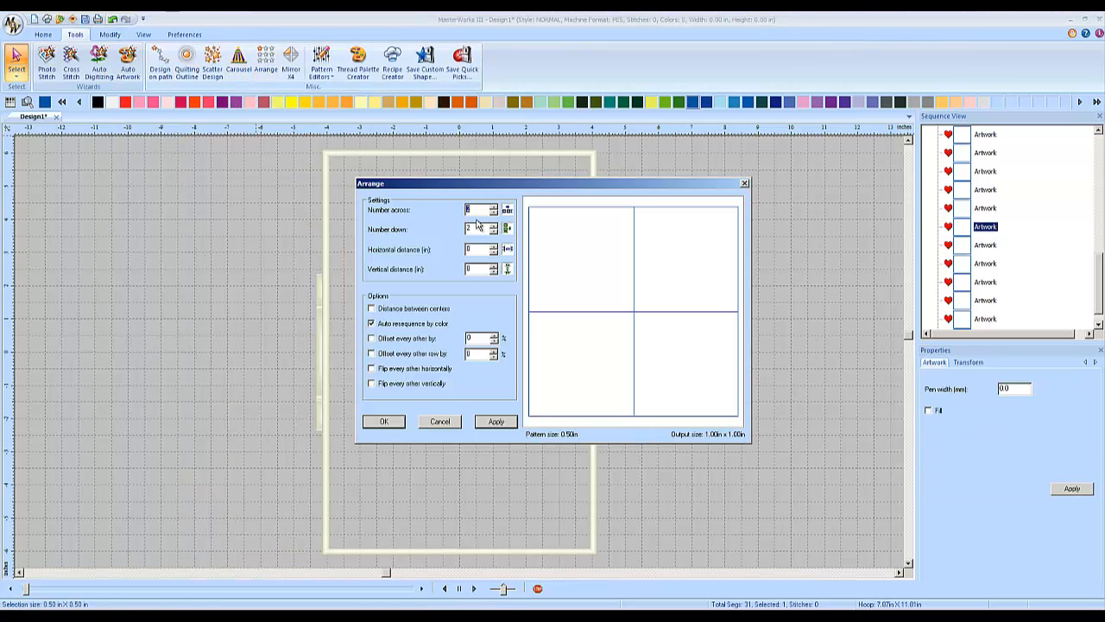
pyautogui.click(495, 213)
pyautogui.doubleClick(494, 226)
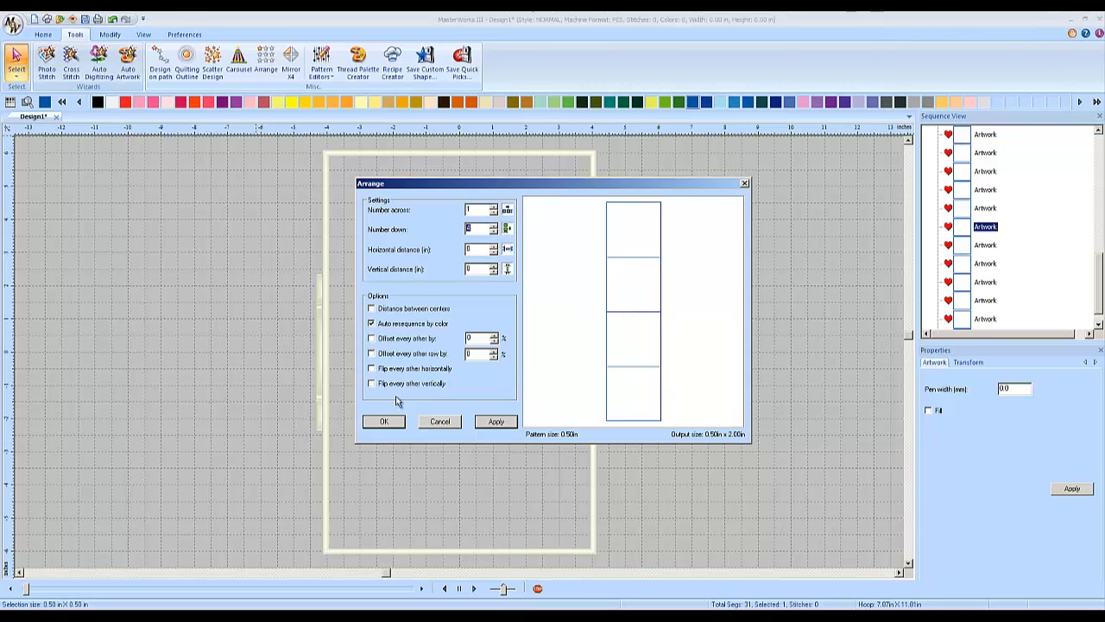
pyautogui.click(379, 420)
pyautogui.click(438, 378)
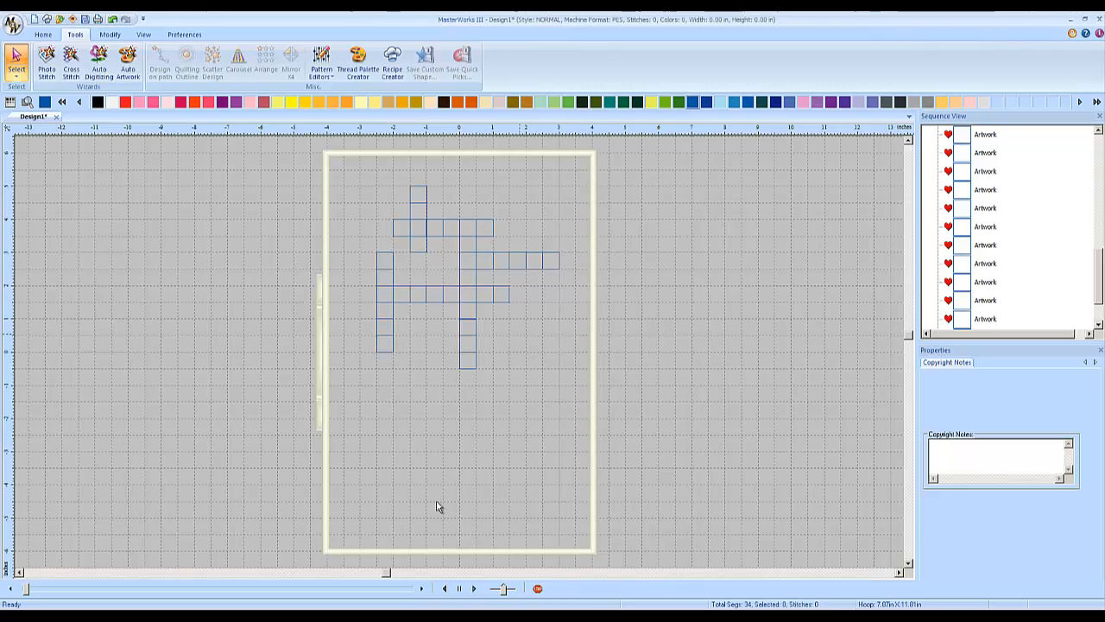
# - Check the crossword photo and arrange the long column's third square from its lower end into a row with 6 across and 1 down
pyautogui.click(430, 617)
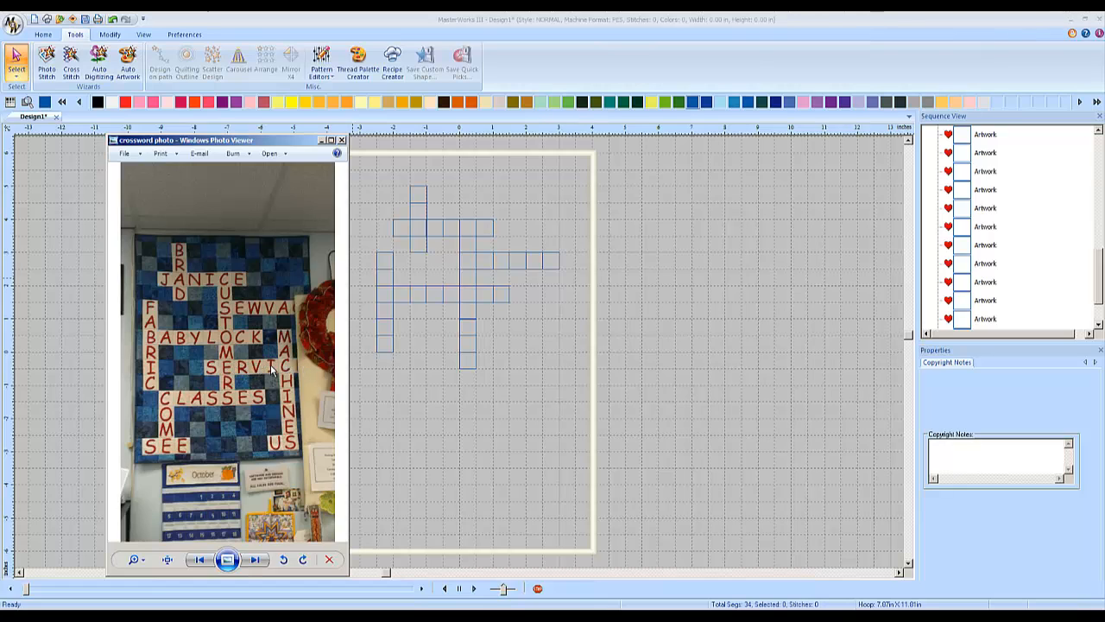
pyautogui.click(477, 331)
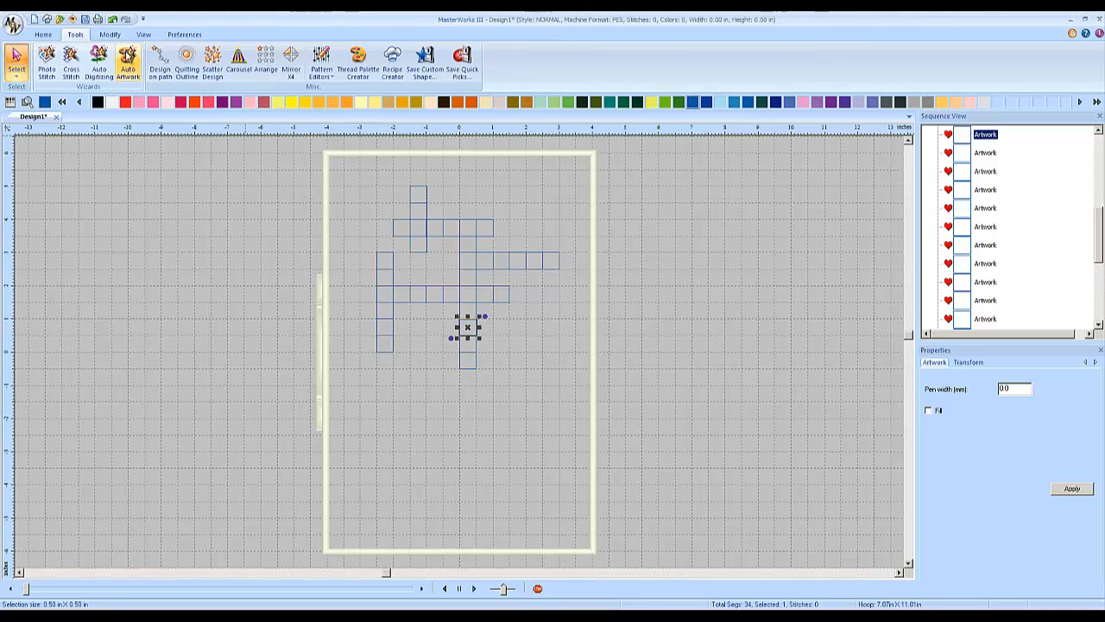
pyautogui.click(266, 64)
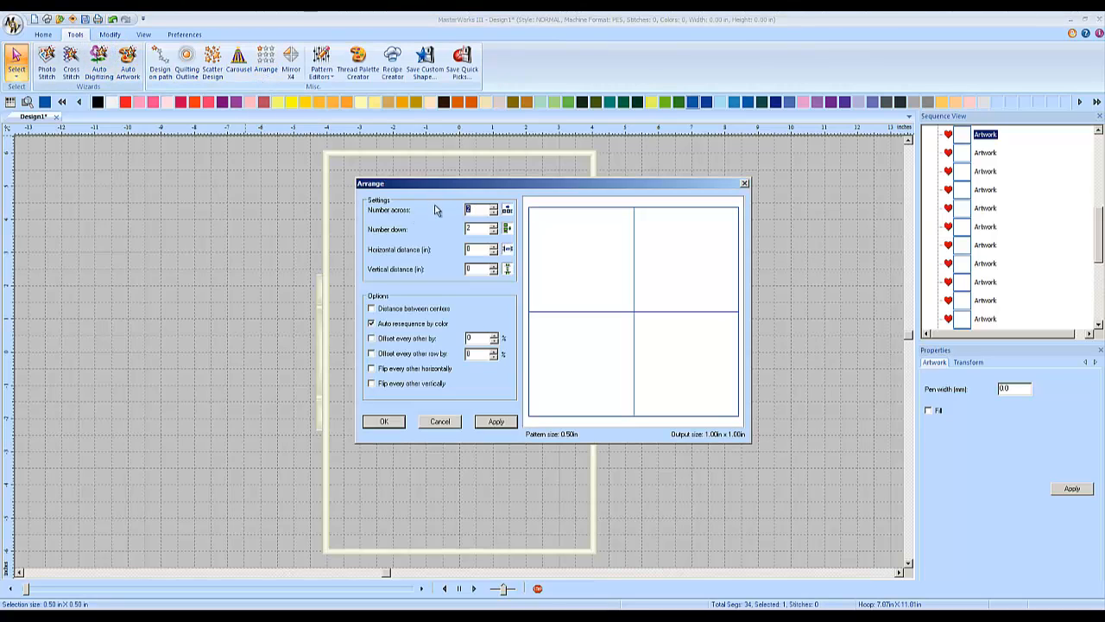
pyautogui.click(494, 207)
pyautogui.click(494, 207)
pyautogui.click(494, 207)
pyautogui.click(494, 207)
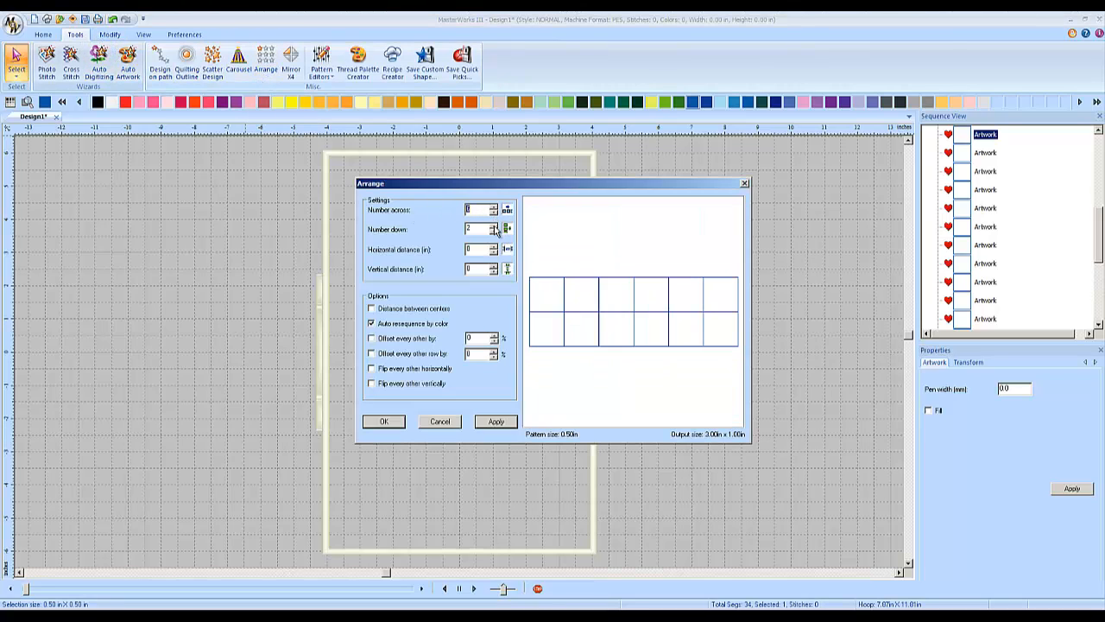
pyautogui.click(494, 231)
pyautogui.click(384, 420)
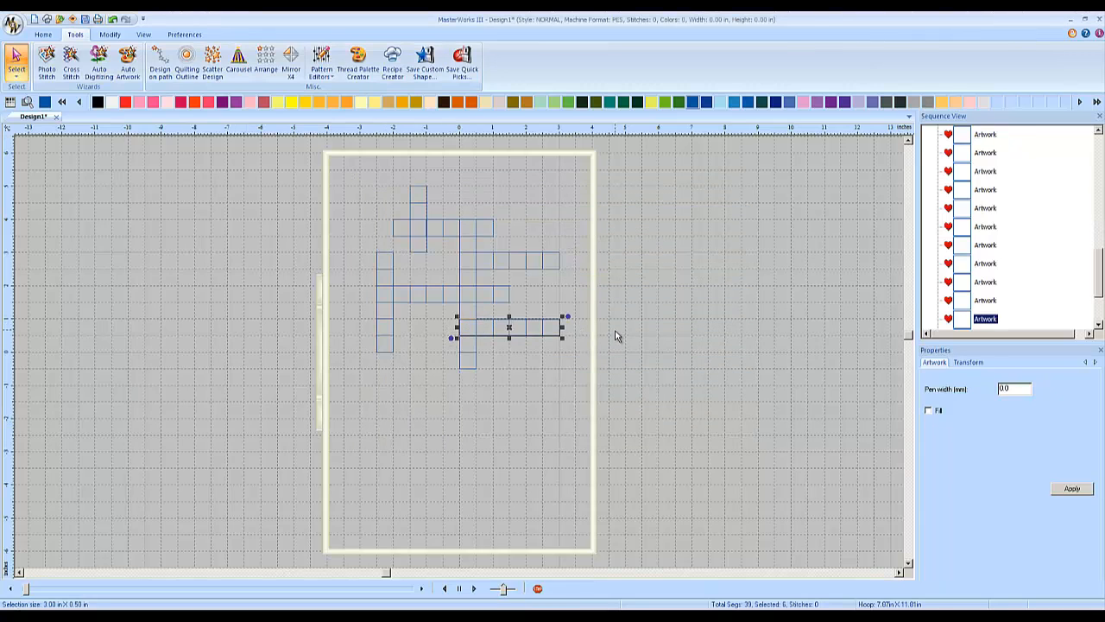
pyautogui.click(450, 326)
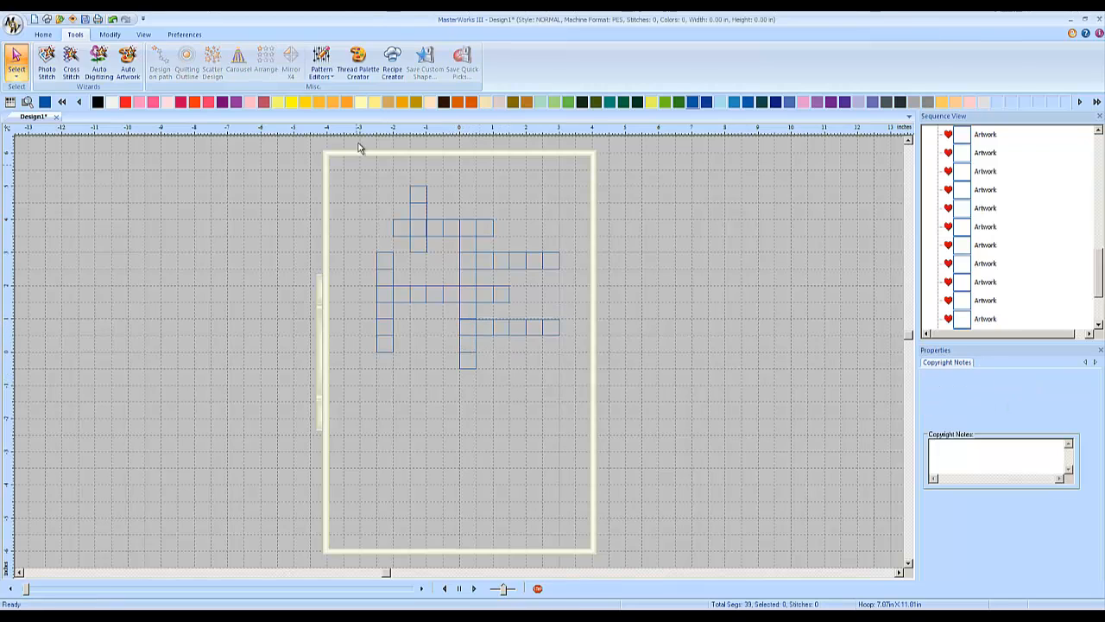
# - Draw a half-inch rectangle from -0.5 to 0 inches horizontally, adjoining the start of the lowest row
pyautogui.click(47, 35)
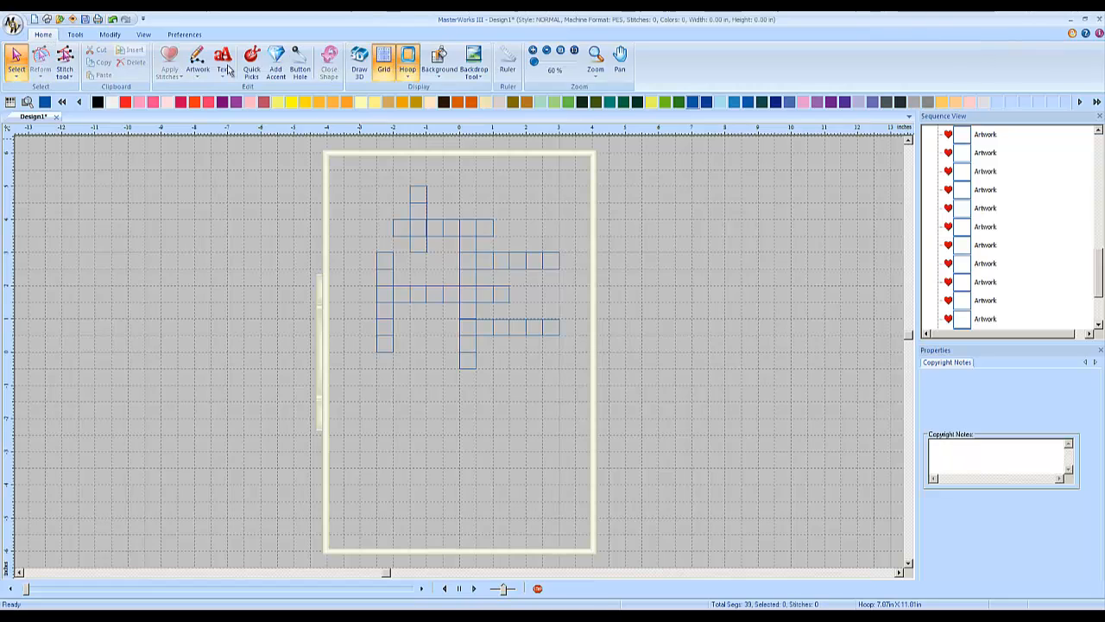
pyautogui.click(595, 60)
pyautogui.moveTo(440, 313); pyautogui.dragTo(466, 340)
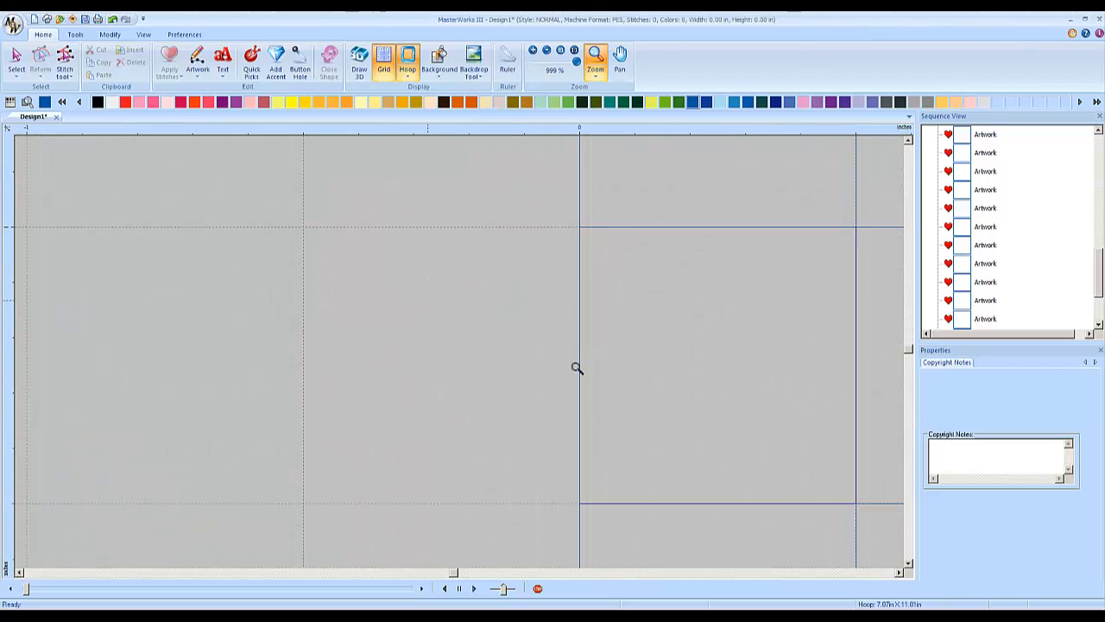
pyautogui.click(197, 65)
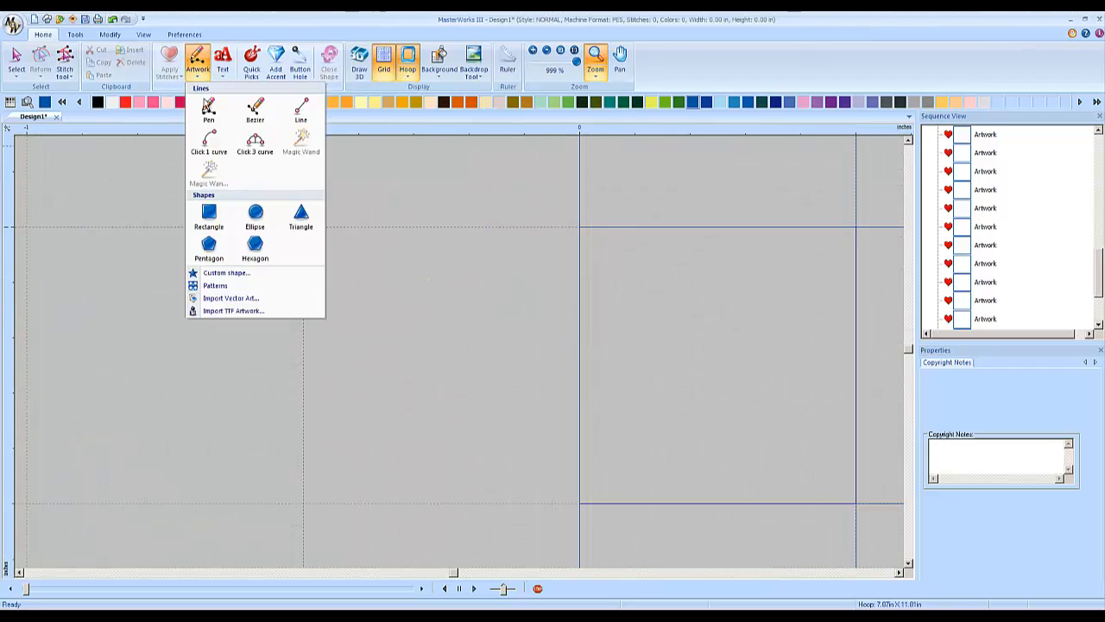
pyautogui.click(208, 218)
pyautogui.moveTo(303, 227); pyautogui.dragTo(571, 500)
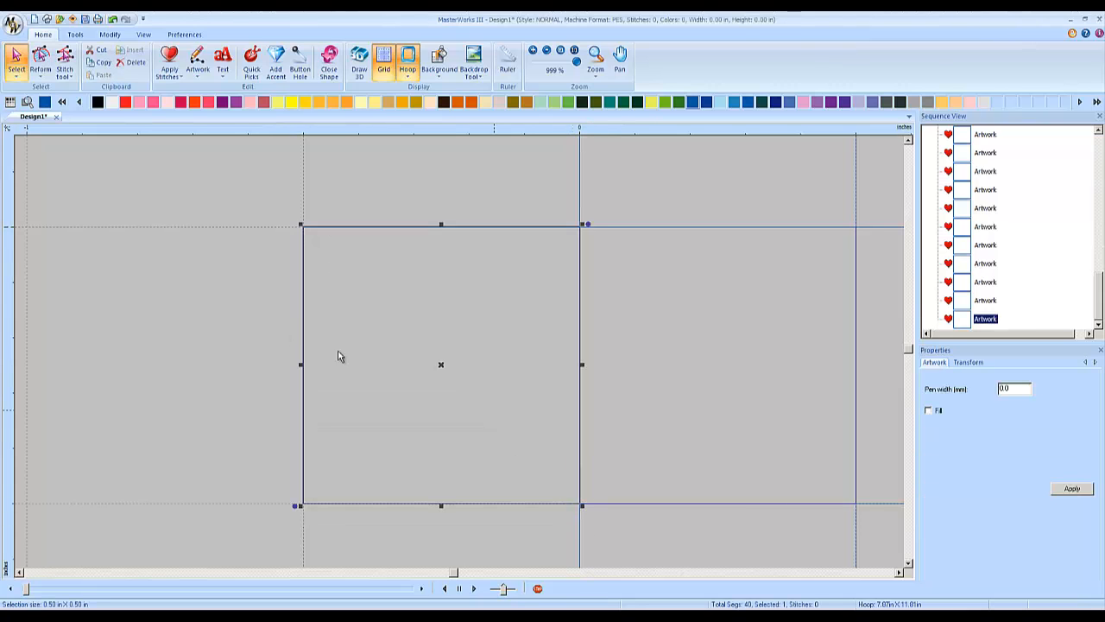
pyautogui.click(278, 331)
# - Check the crossword photo and draw a half-inch rectangle from 2 to 2.5 inches horizontally and 2 to 1.5 inches vertically
pyautogui.scroll(-3, 512, 350)
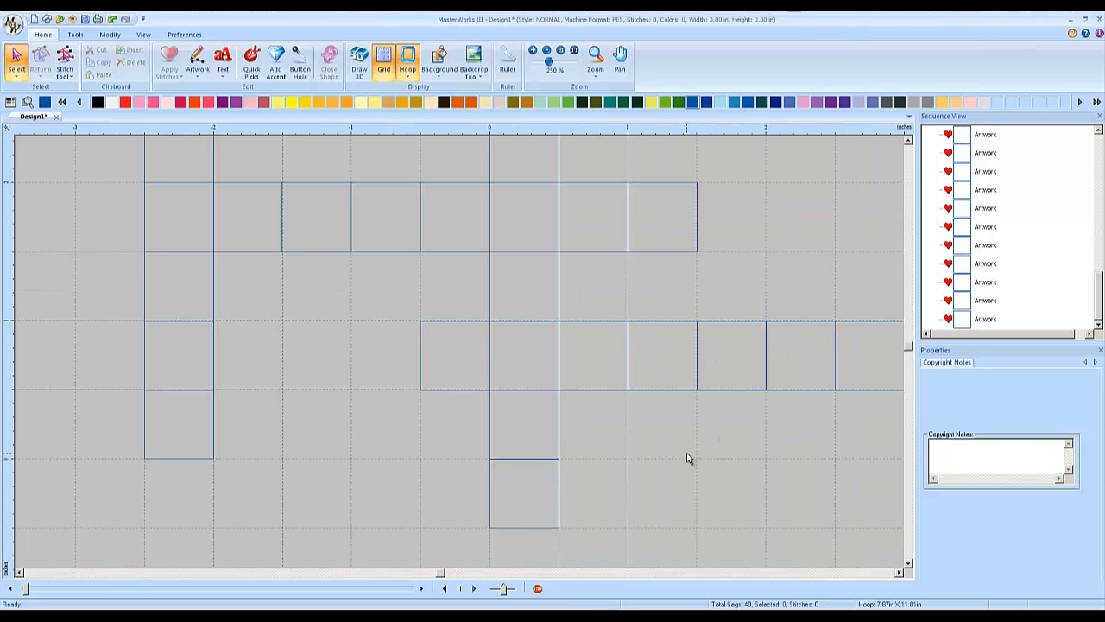
pyautogui.scroll(-1, 688, 459)
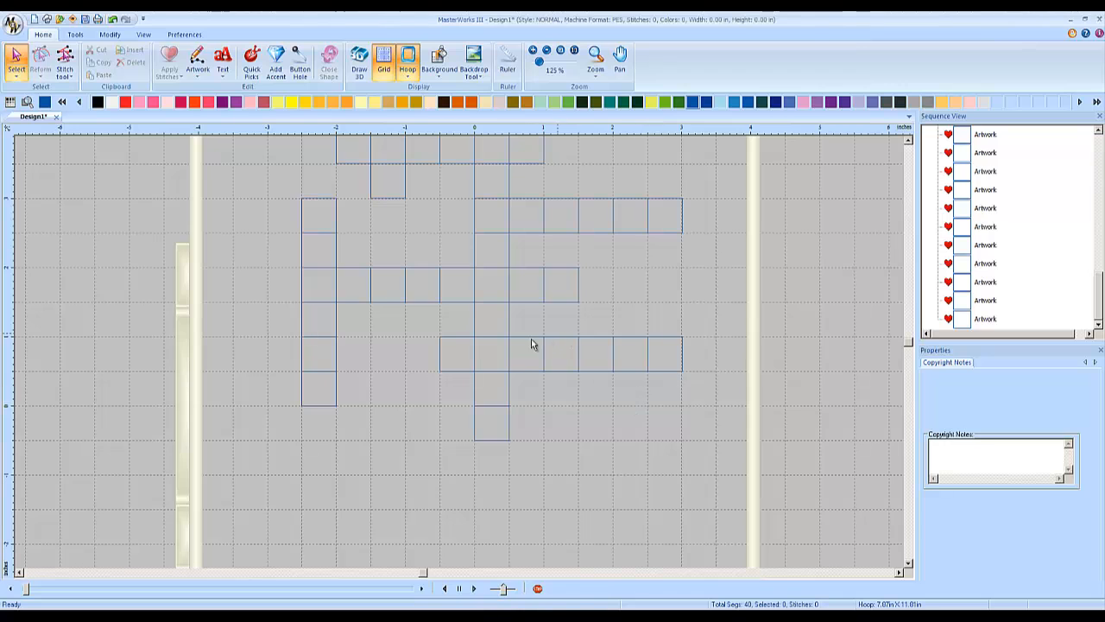
pyautogui.scroll(-1, 530, 344)
pyautogui.scroll(1, 530, 344)
pyautogui.scroll(-1, 530, 344)
pyautogui.click(544, 617)
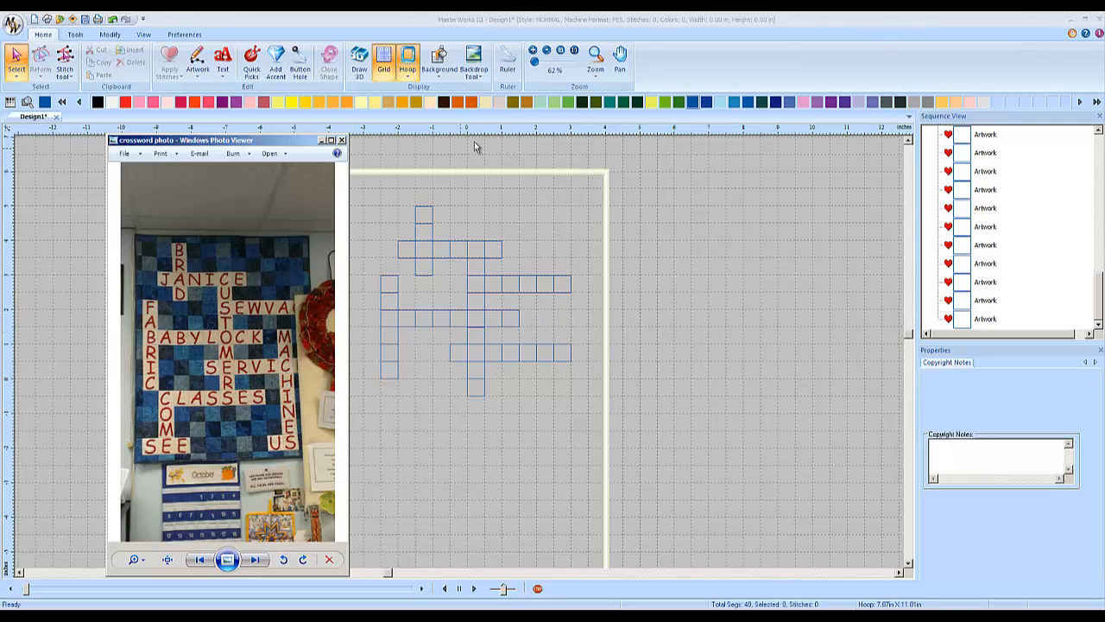
pyautogui.click(595, 59)
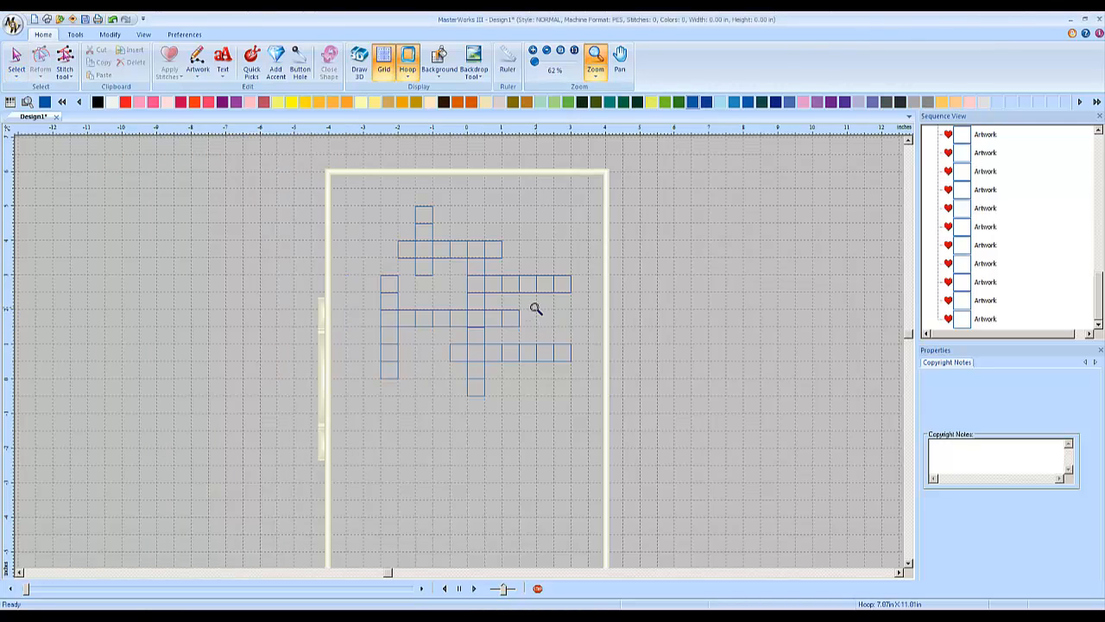
pyautogui.moveTo(535, 309); pyautogui.dragTo(565, 337)
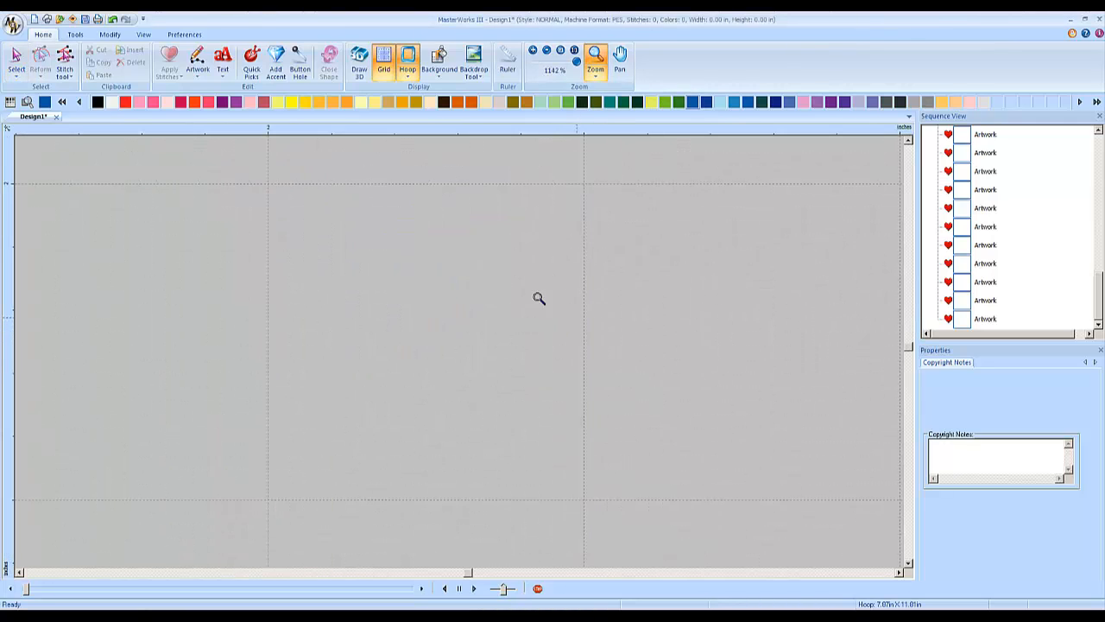
pyautogui.click(197, 74)
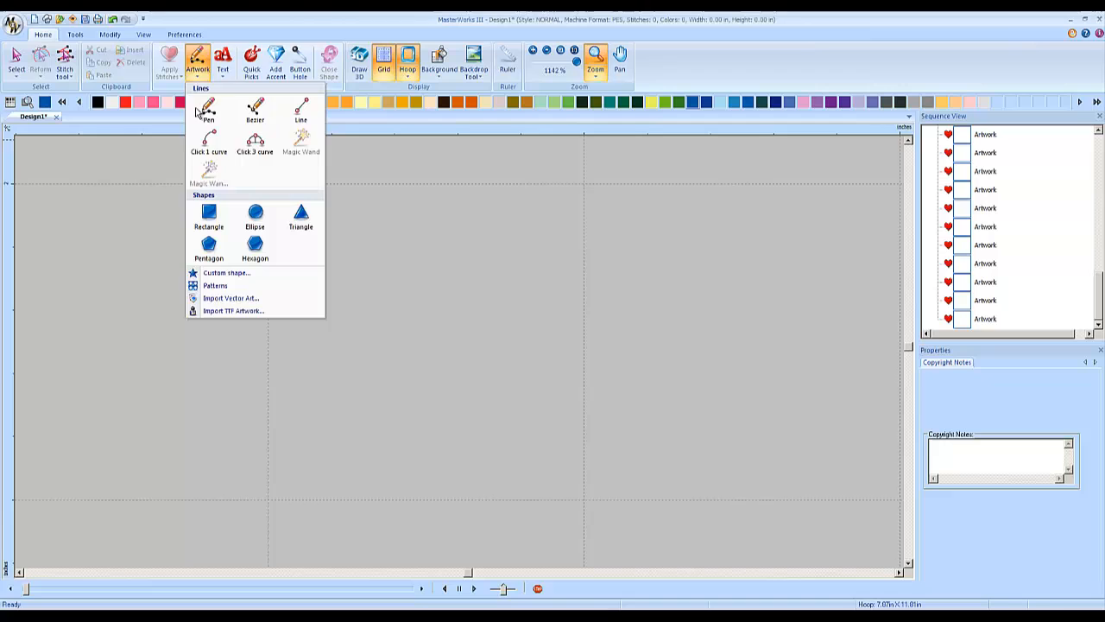
pyautogui.click(208, 209)
pyautogui.moveTo(268, 184); pyautogui.dragTo(587, 500)
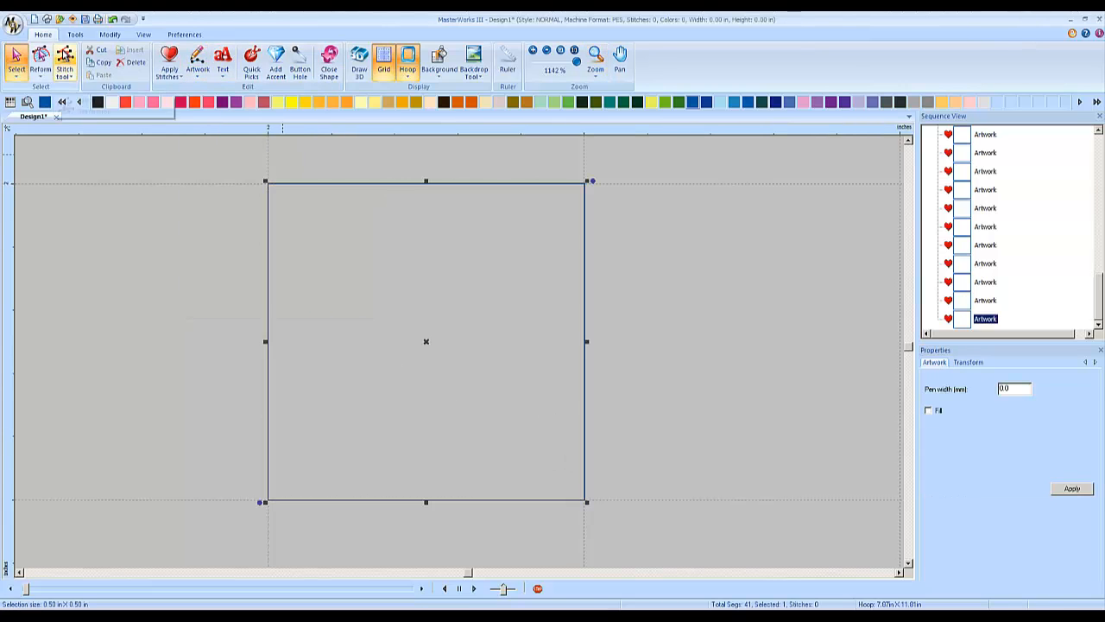
# - Arrange the new square into a vertical column with 1 across and 2 down
pyautogui.click(75, 35)
pyautogui.click(266, 62)
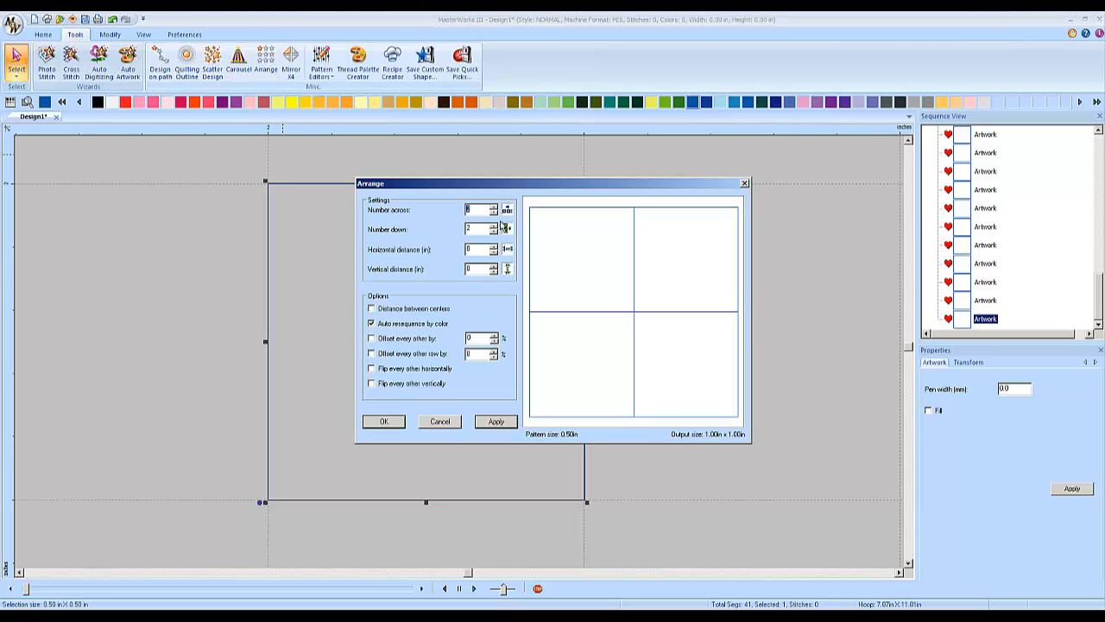
pyautogui.click(496, 215)
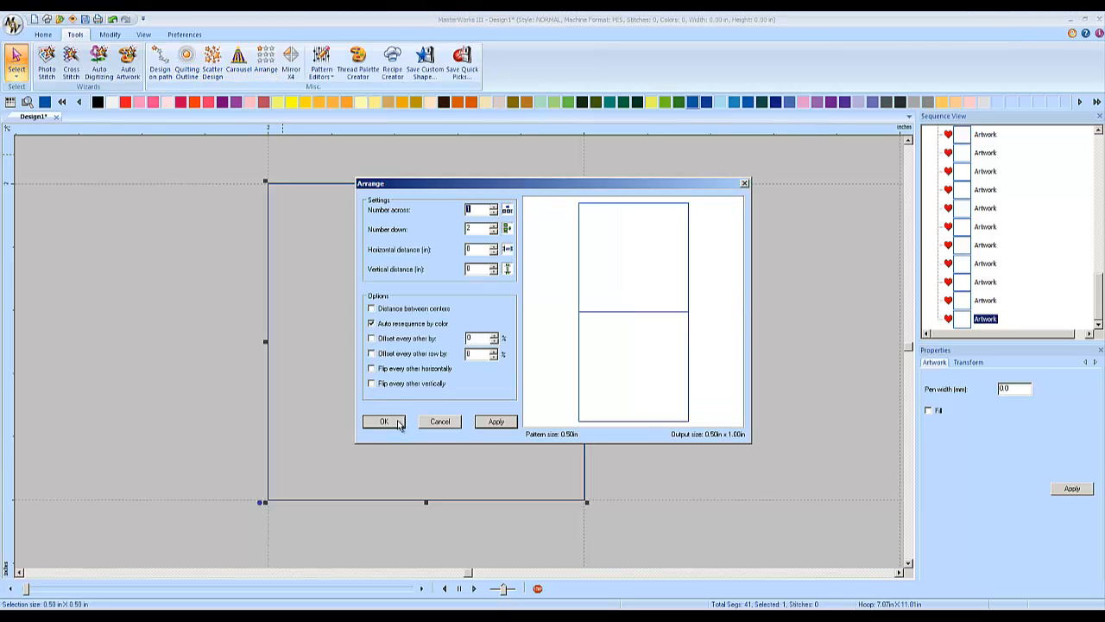
pyautogui.click(384, 421)
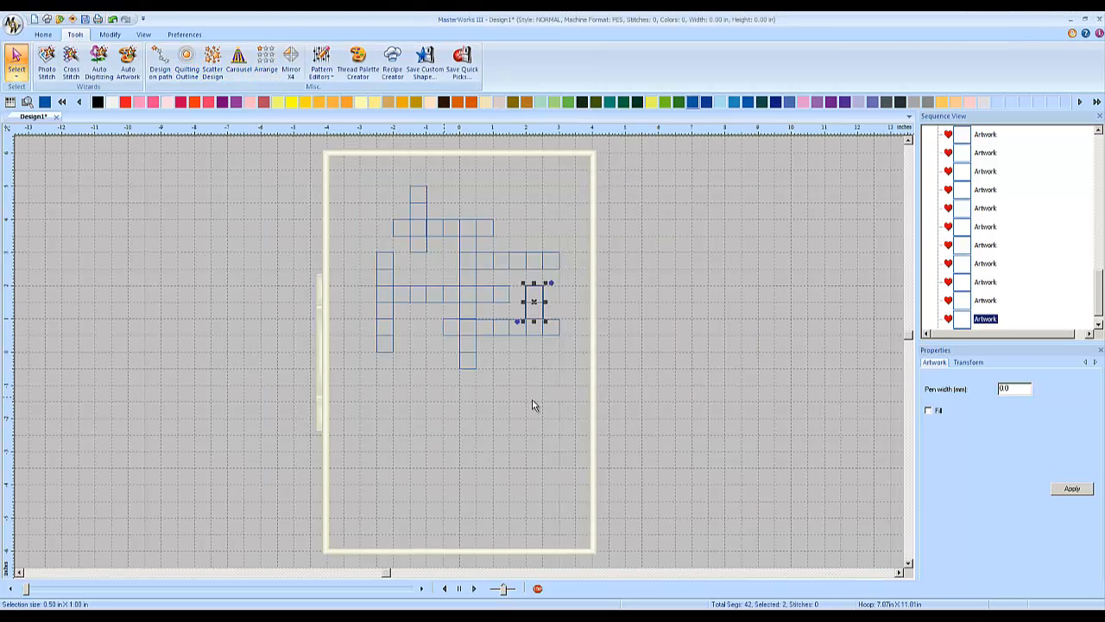
# - Check the crossword photo and arrange the row square directly beneath the new two-square column into a column with 1 across and 6 down
pyautogui.click(532, 336)
pyautogui.click(420, 615)
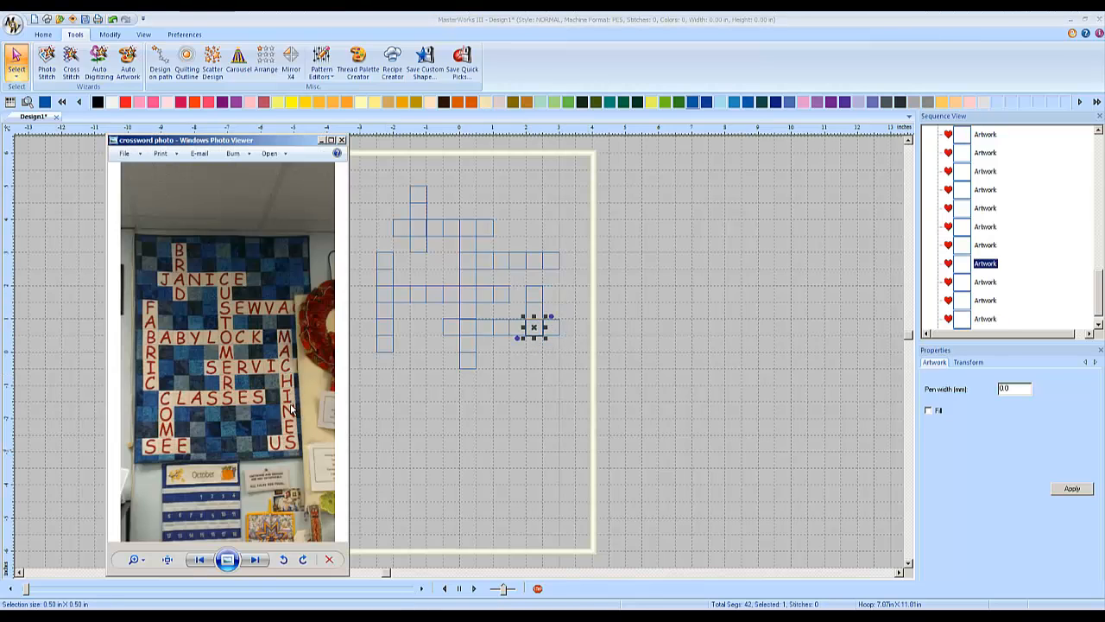
pyautogui.click(472, 434)
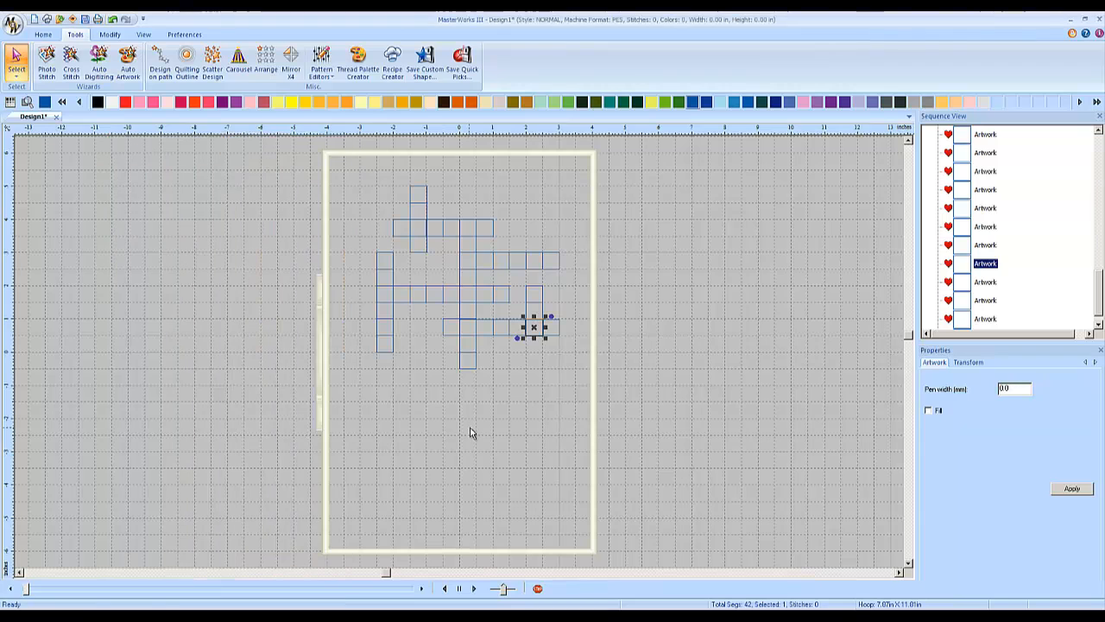
pyautogui.click(536, 338)
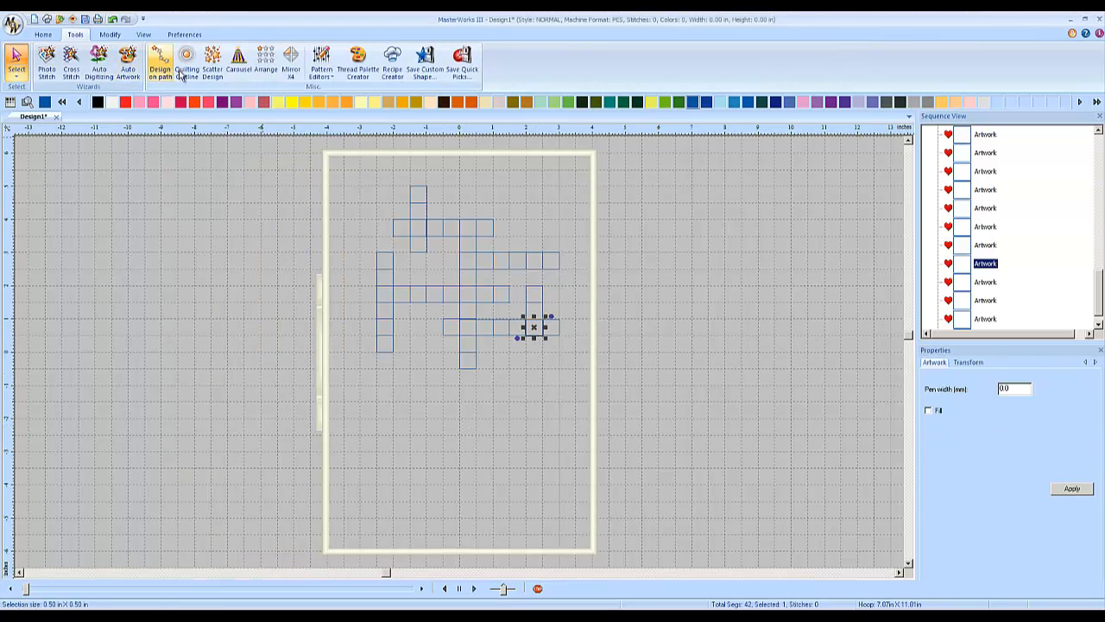
pyautogui.click(266, 65)
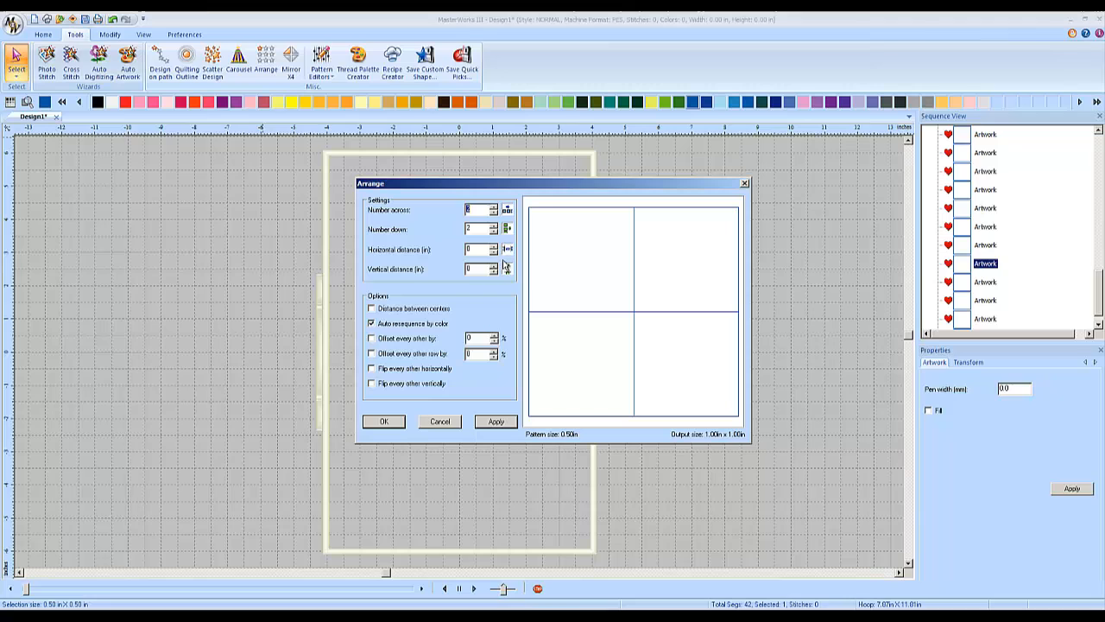
pyautogui.click(494, 213)
pyautogui.click(494, 225)
pyautogui.click(494, 225)
pyautogui.click(494, 225)
pyautogui.click(494, 224)
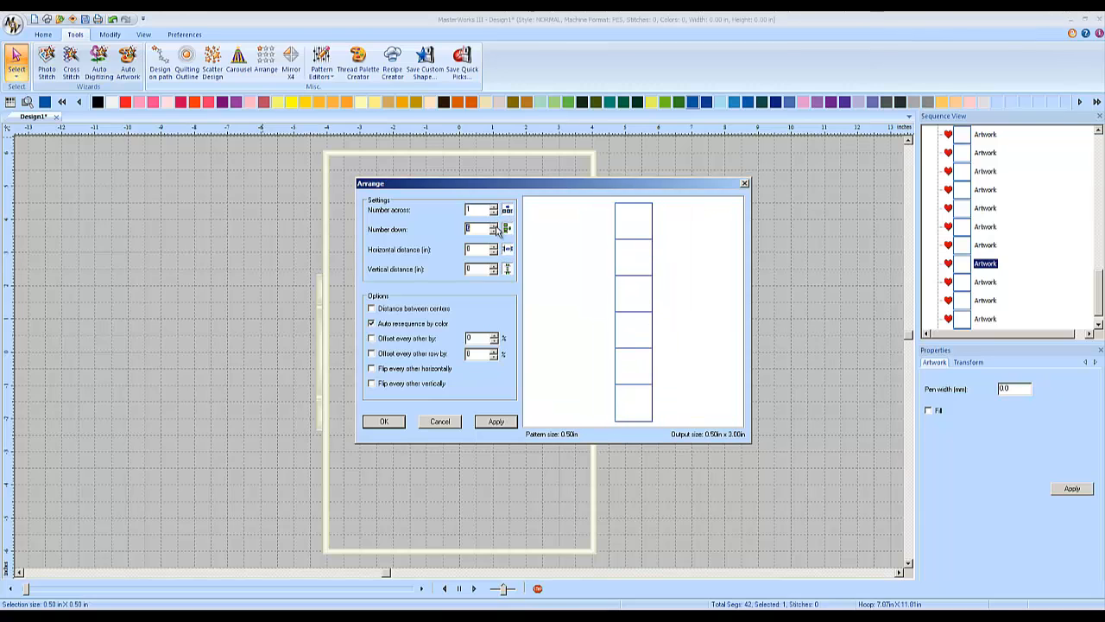
pyautogui.click(384, 420)
pyautogui.click(546, 489)
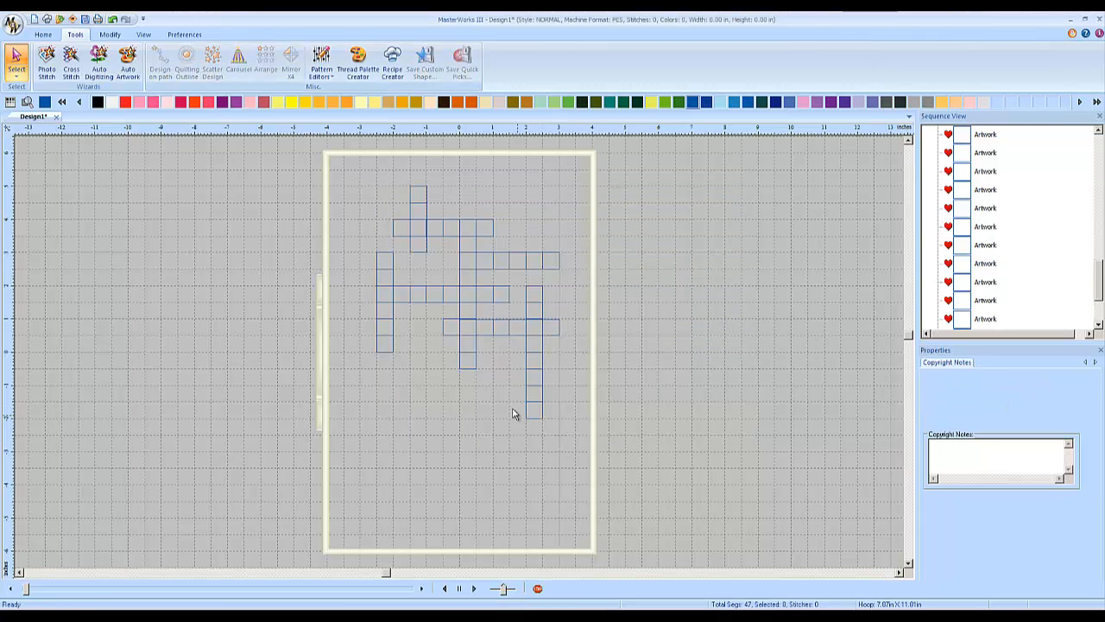
# - Draw a half-inch rectangle from 1.5 to 2 inches horizontally, adjoining the lowest square of the rightmost column
pyautogui.scroll(2, 522, 410)
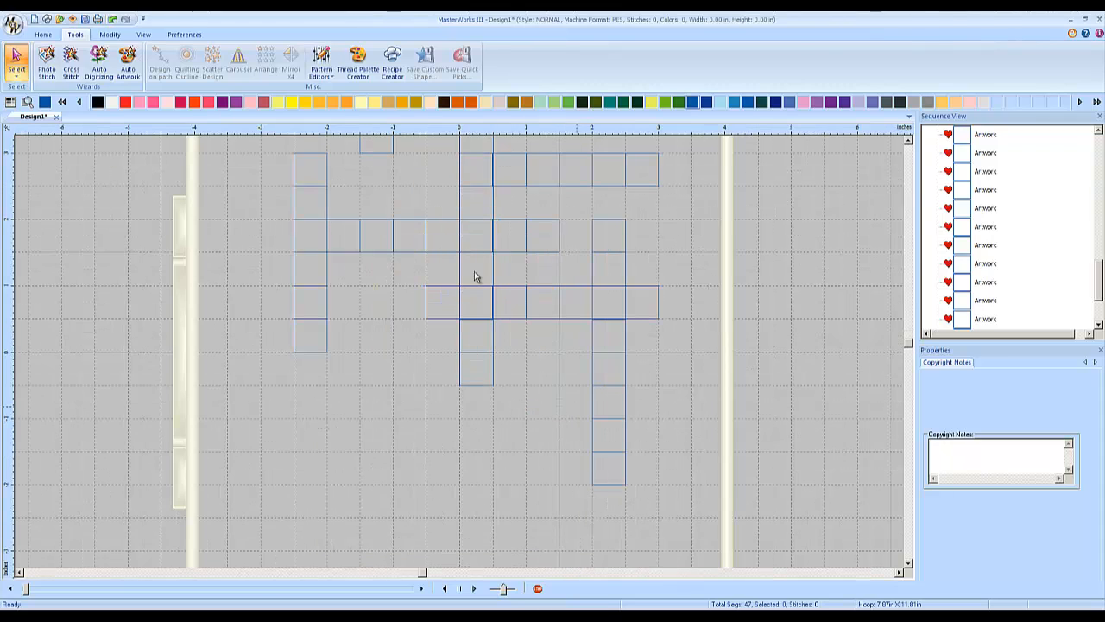
pyautogui.click(43, 35)
pyautogui.click(595, 60)
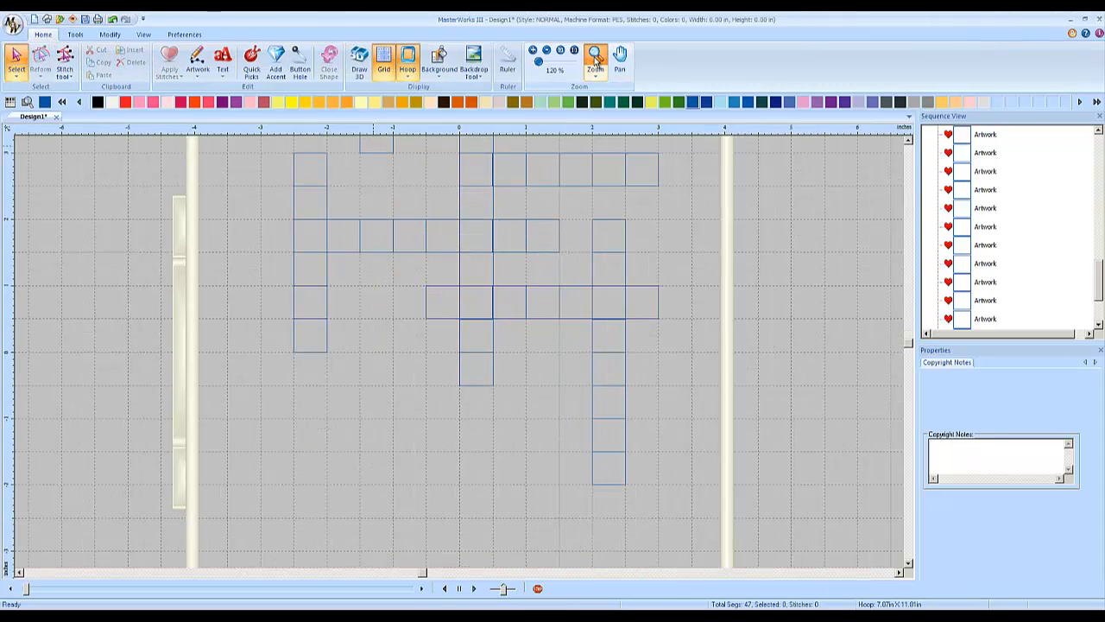
pyautogui.moveTo(555, 447); pyautogui.dragTo(602, 494)
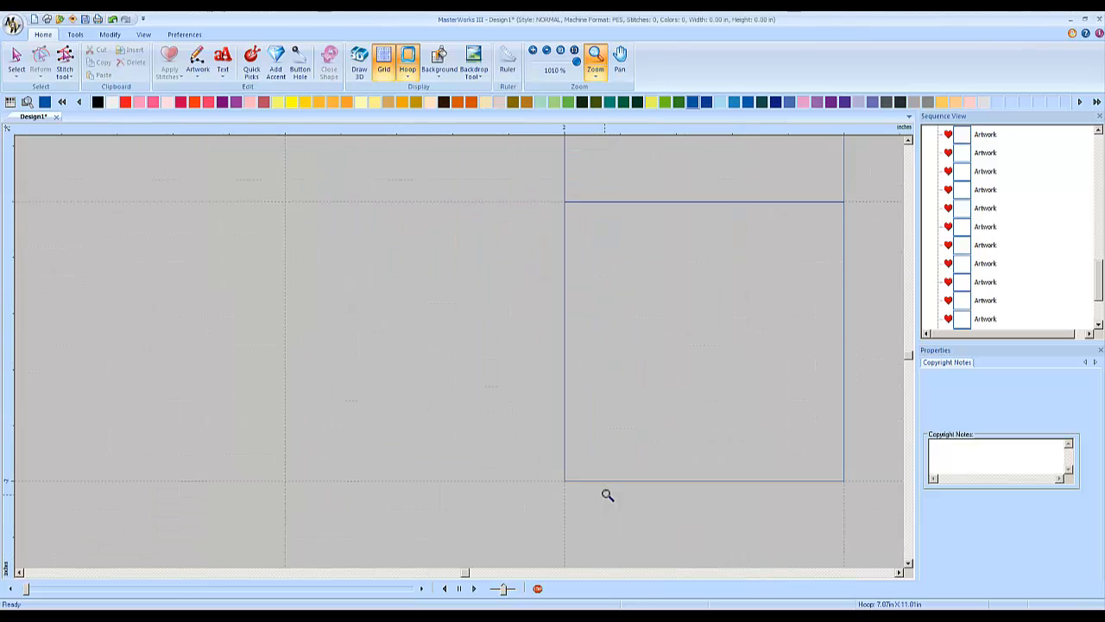
pyautogui.click(198, 61)
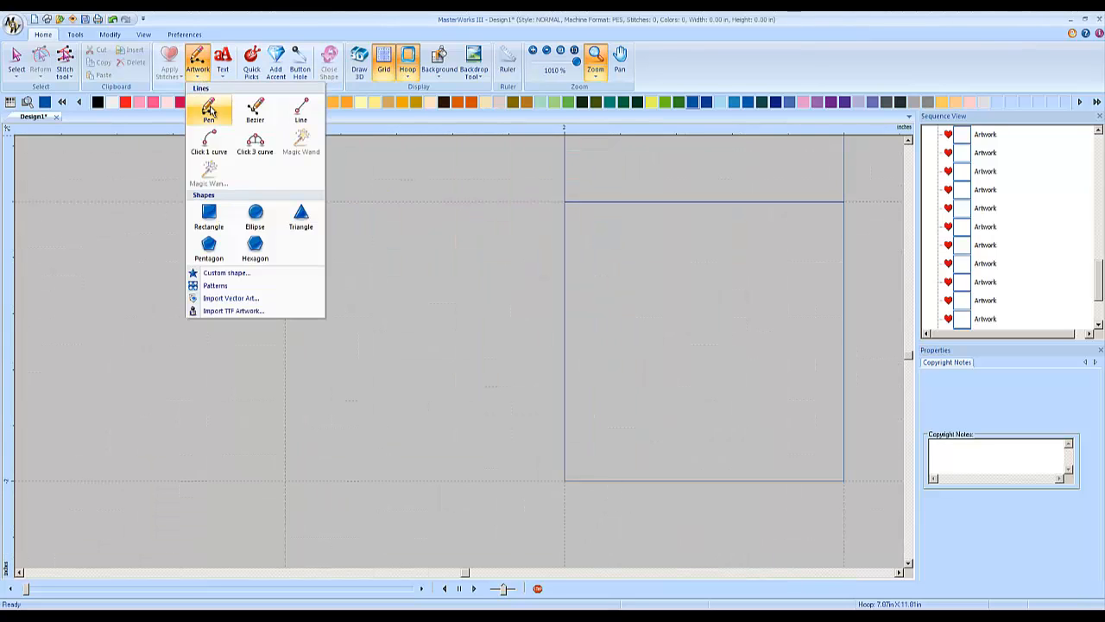
pyautogui.click(214, 215)
pyautogui.moveTo(288, 203)
pyautogui.mouseDown()
pyautogui.moveTo(539, 440)
pyautogui.moveTo(565, 480)
pyautogui.mouseUp()
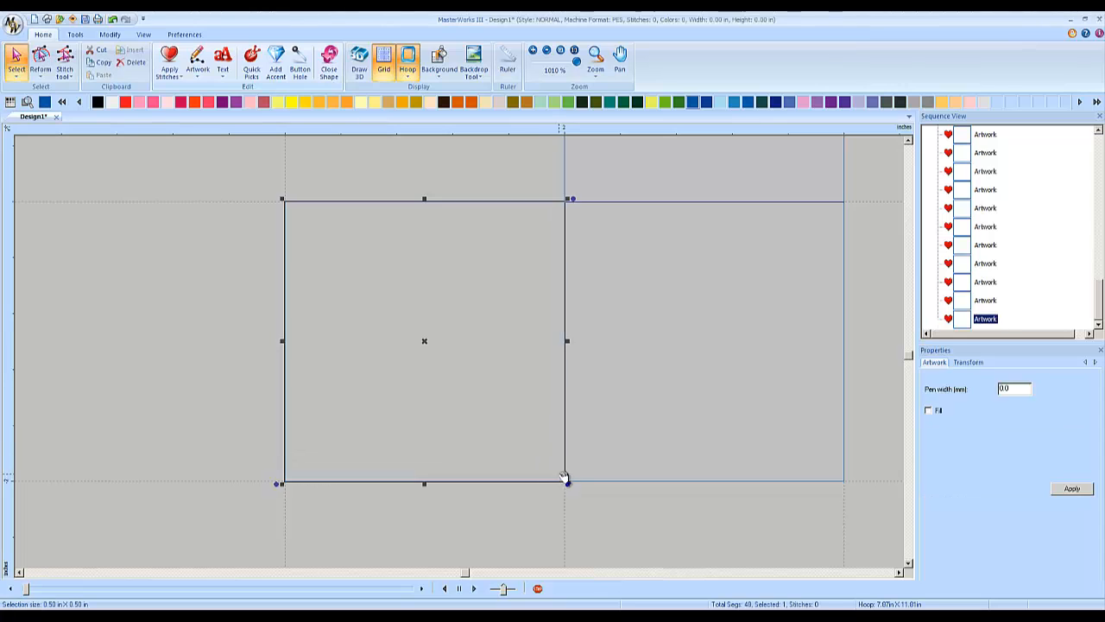
pyautogui.click(399, 471)
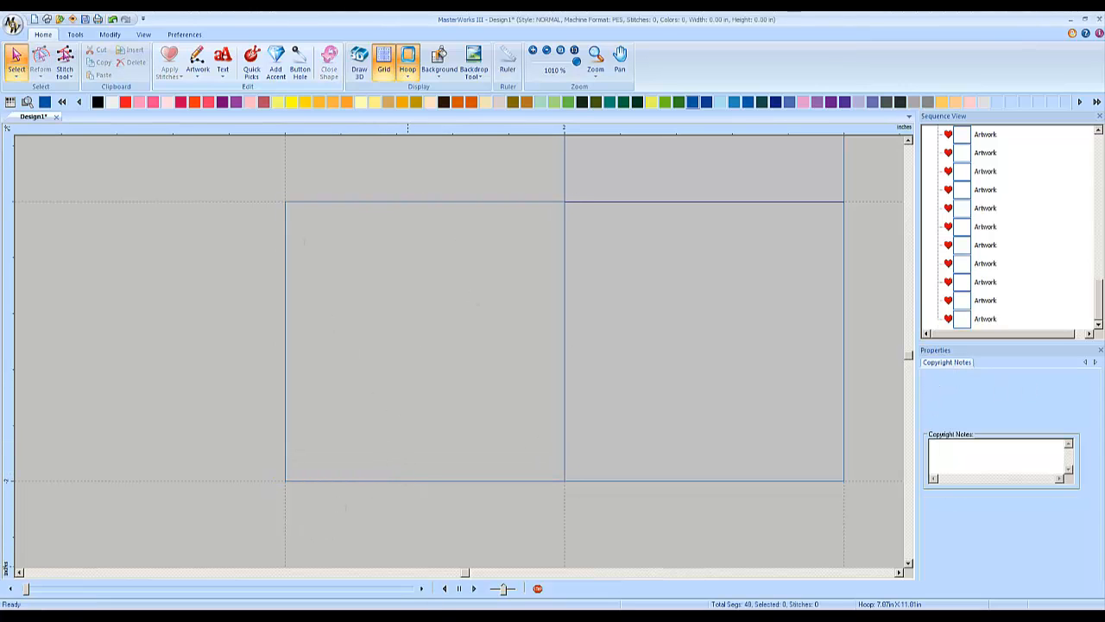
# - Check the crossword photo and arrange the lowest square of the long central column into a row with 3 across and 1 down
pyautogui.click(406, 616)
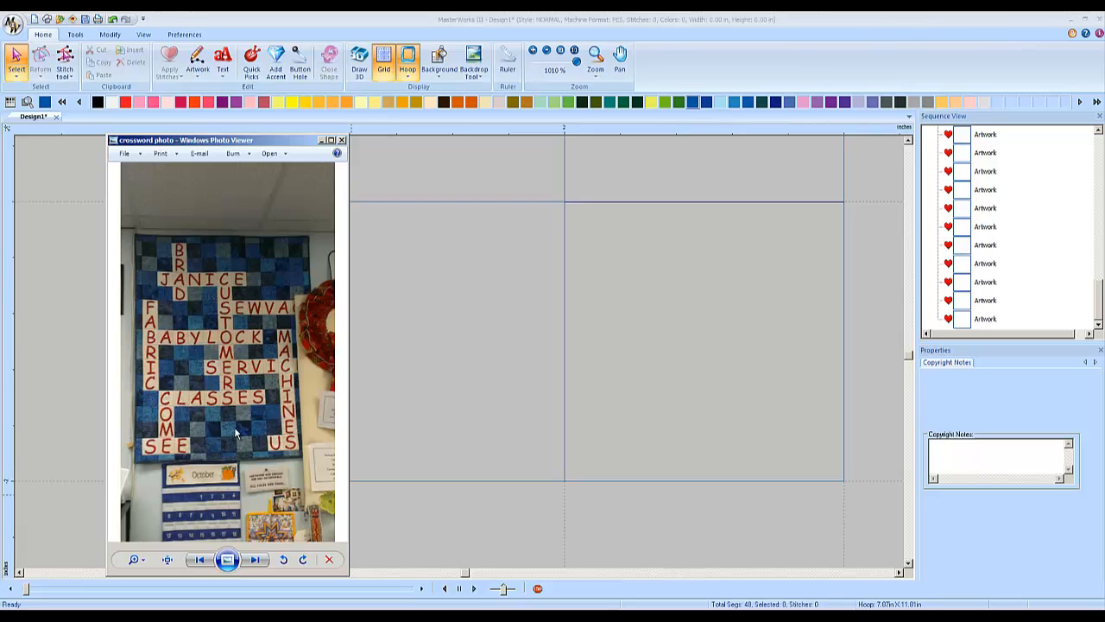
pyautogui.click(470, 523)
pyautogui.scroll(-4, 470, 506)
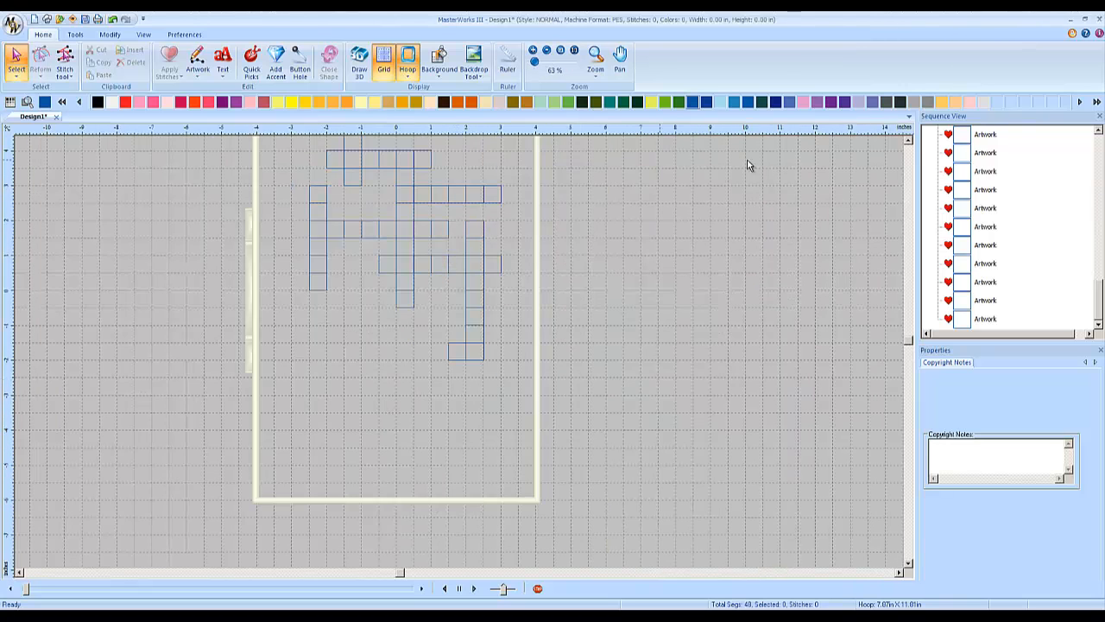
pyautogui.click(909, 140)
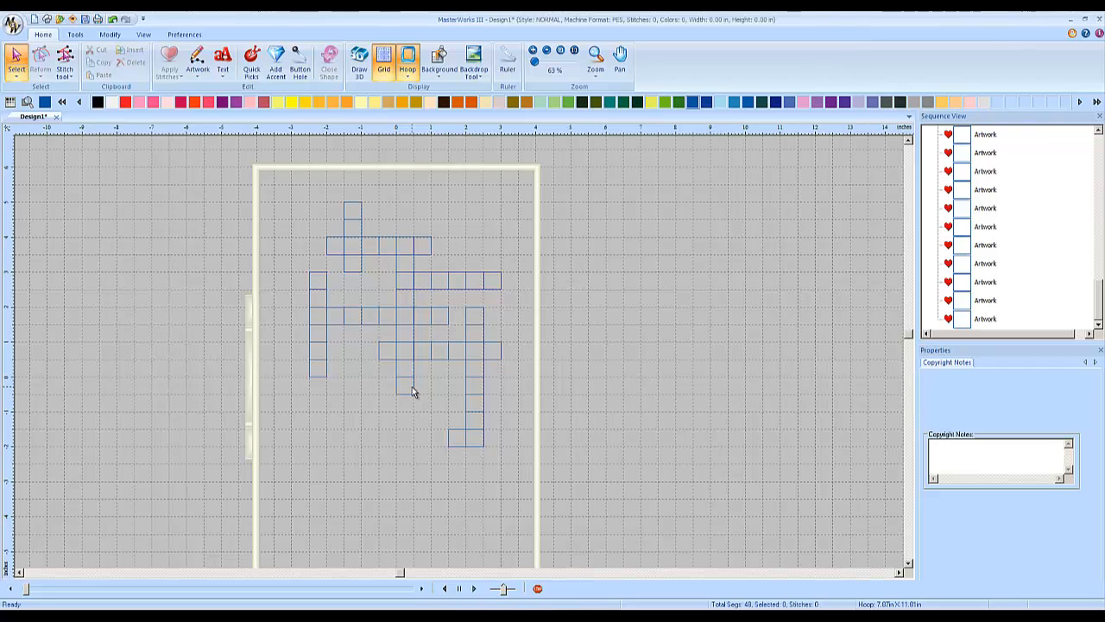
pyautogui.click(412, 391)
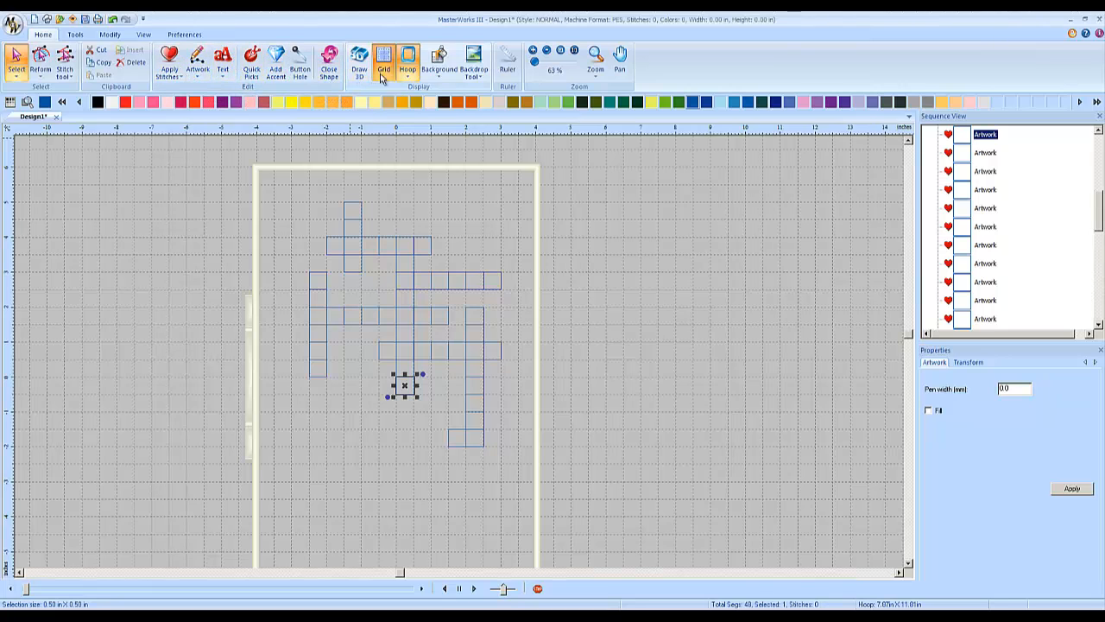
pyautogui.click(75, 35)
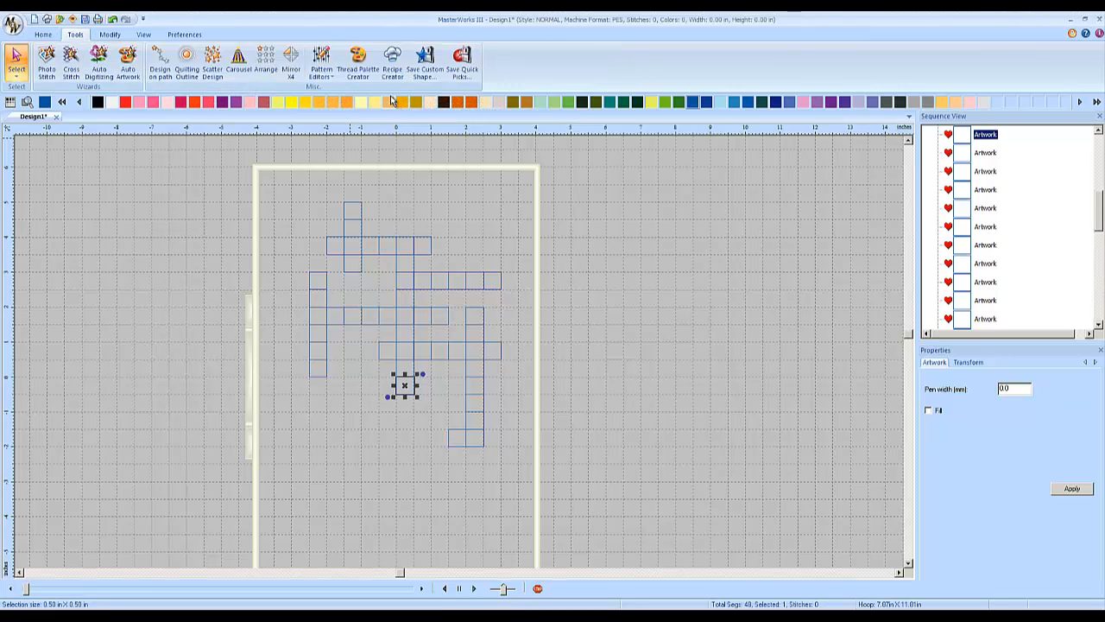
pyautogui.click(274, 76)
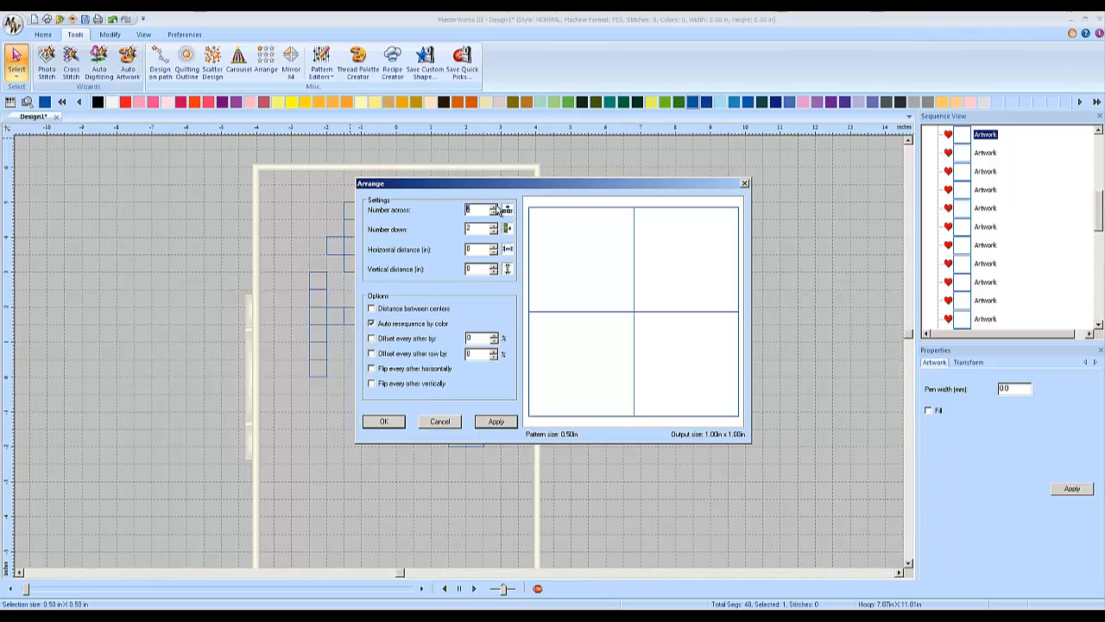
pyautogui.click(494, 207)
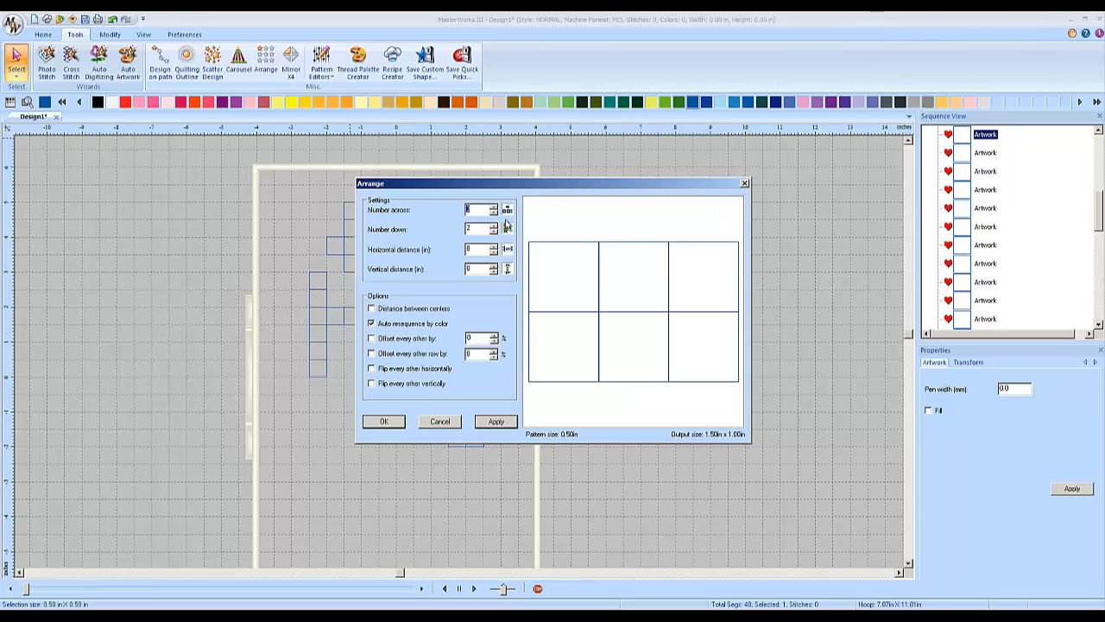
pyautogui.click(493, 232)
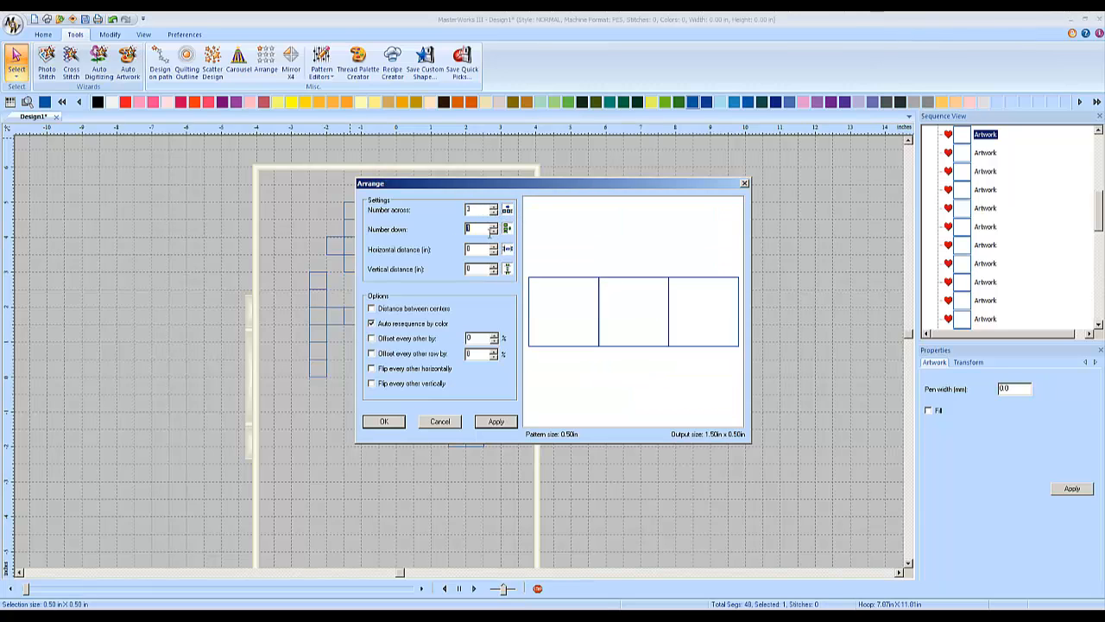
pyautogui.click(385, 421)
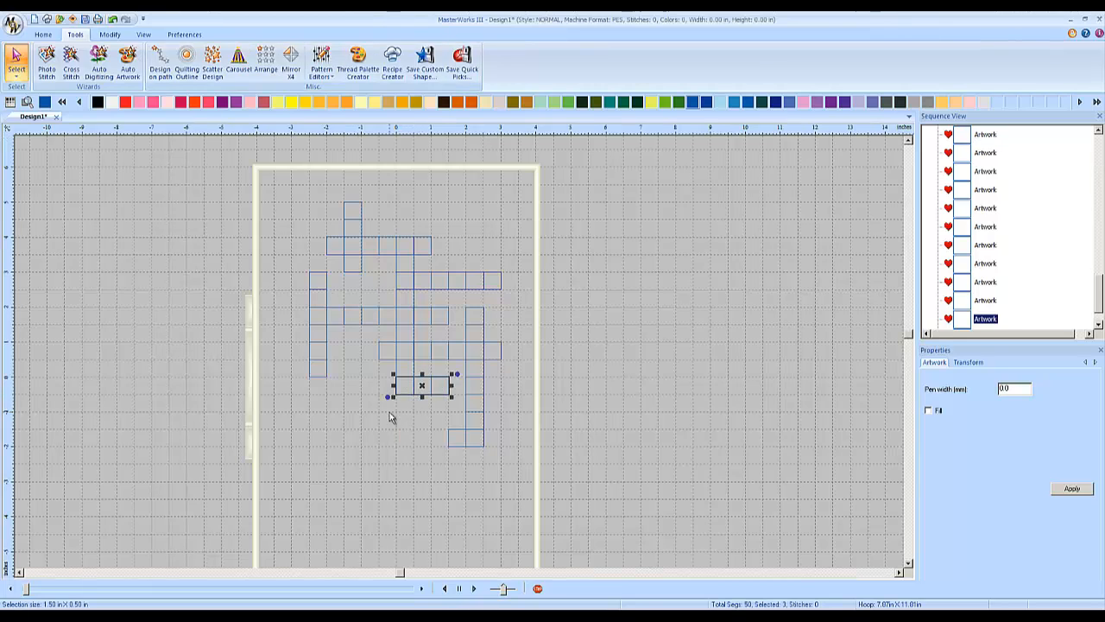
pyautogui.click(388, 413)
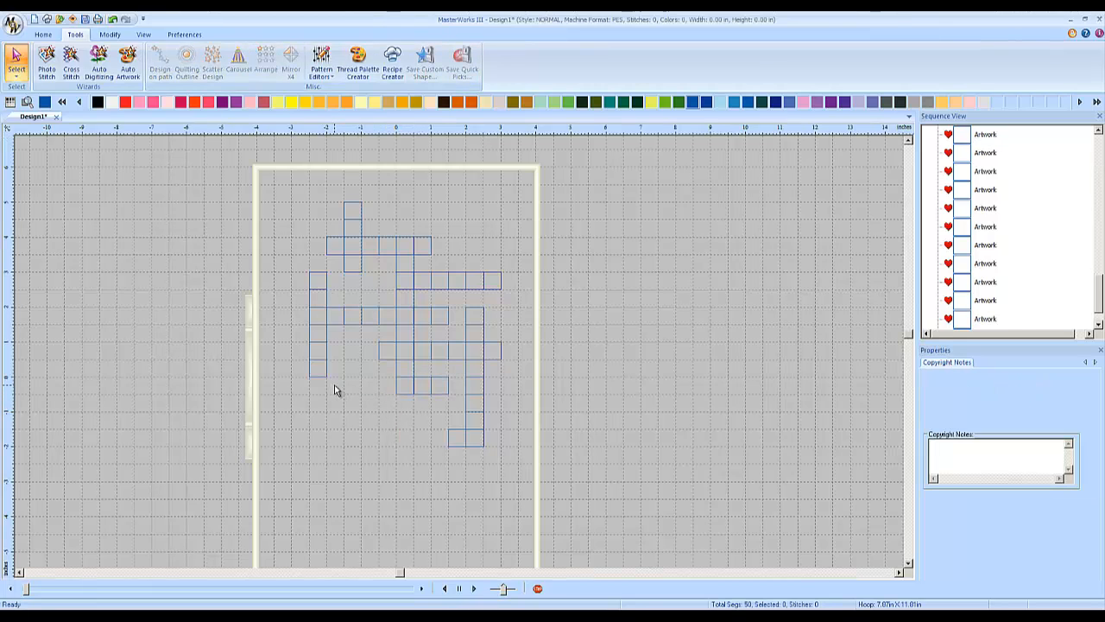
# - Draw a half-inch rectangle from -2 to -1.5 inches horizontally, diagonally below the lowest square of the leftmost column
pyautogui.click(43, 35)
pyautogui.click(595, 57)
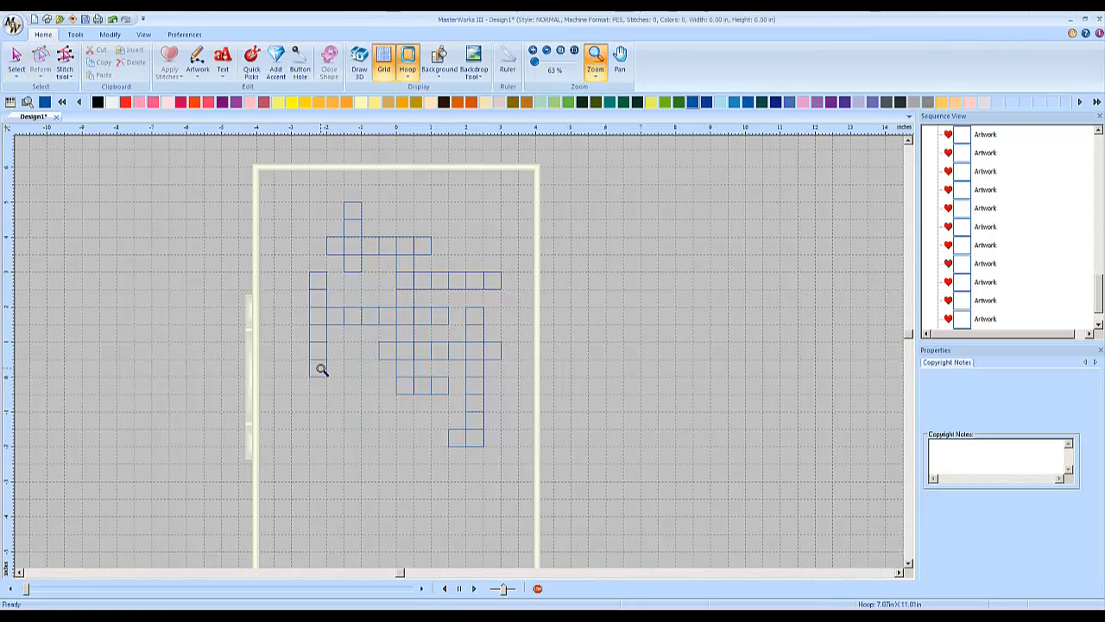
pyautogui.moveTo(319, 371); pyautogui.dragTo(354, 401)
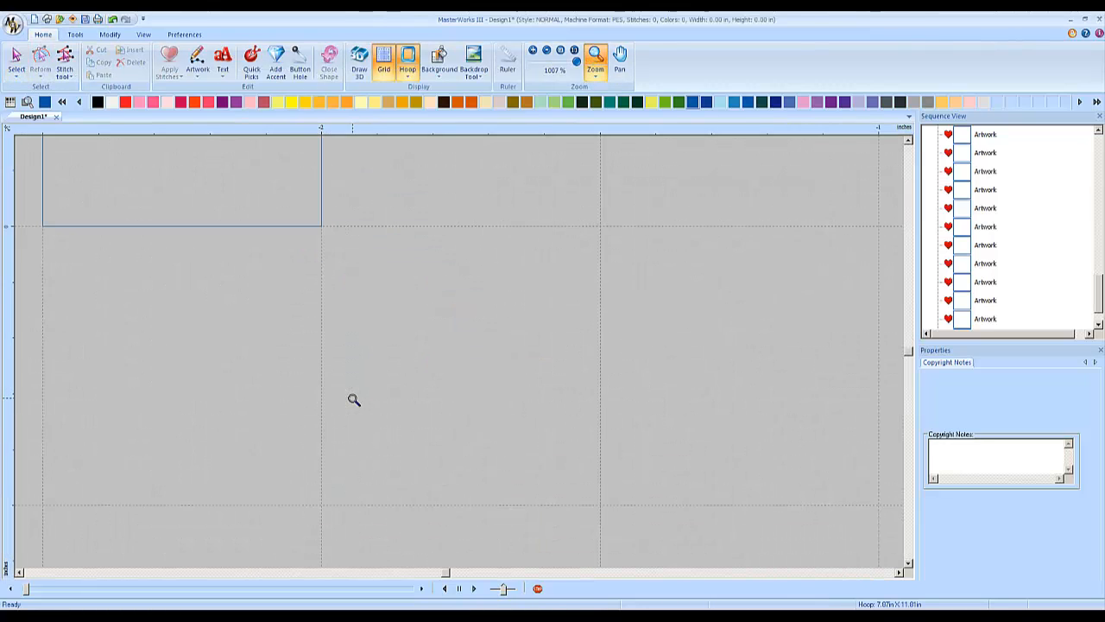
pyautogui.click(198, 74)
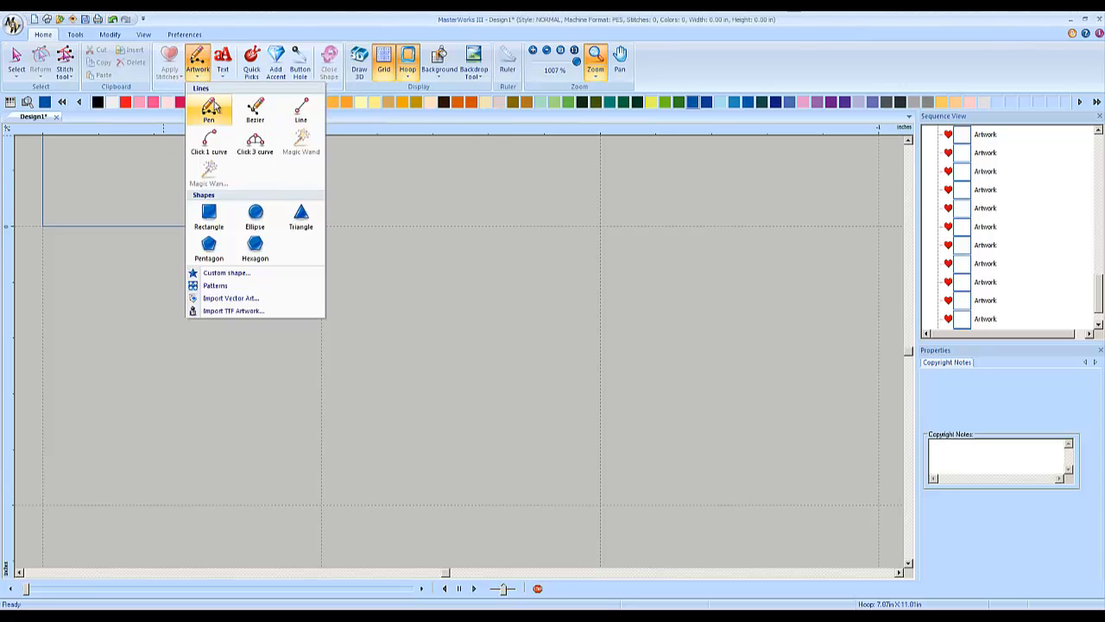
pyautogui.click(209, 216)
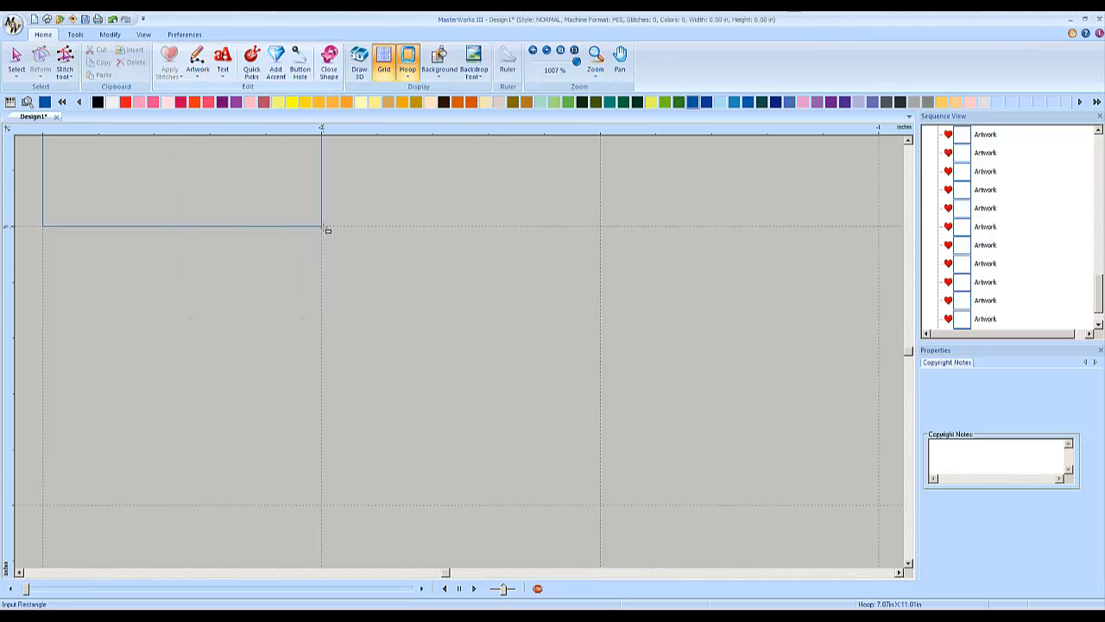
pyautogui.moveTo(326, 230); pyautogui.dragTo(601, 506)
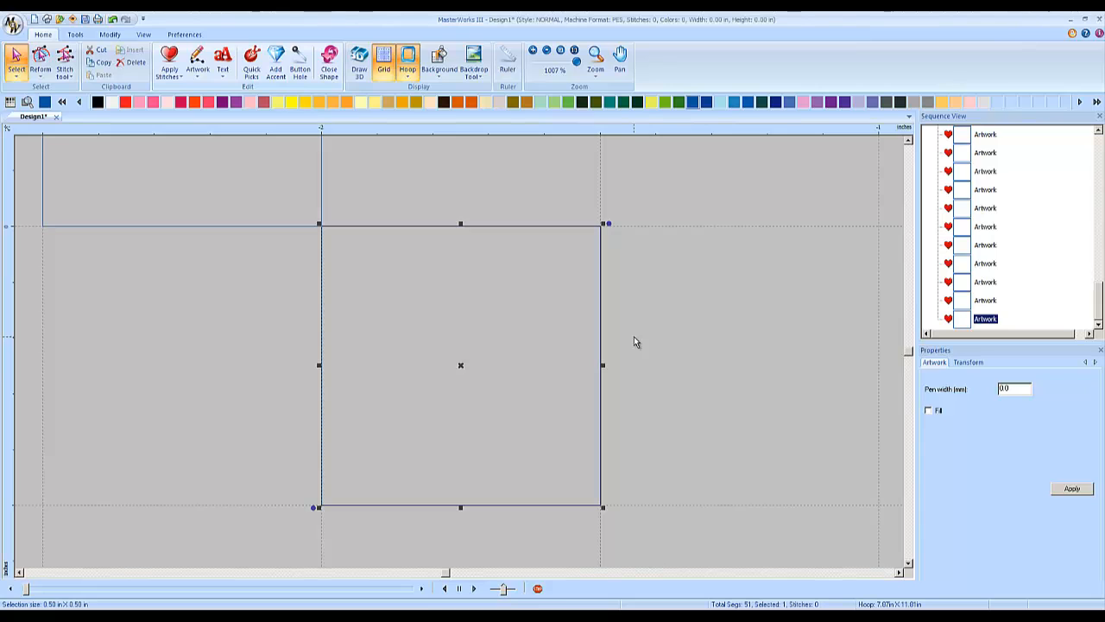
pyautogui.click(658, 358)
# - Check the crossword photo and arrange the new square into a row with 4 across and 1 down
pyautogui.click(465, 227)
pyautogui.click(418, 617)
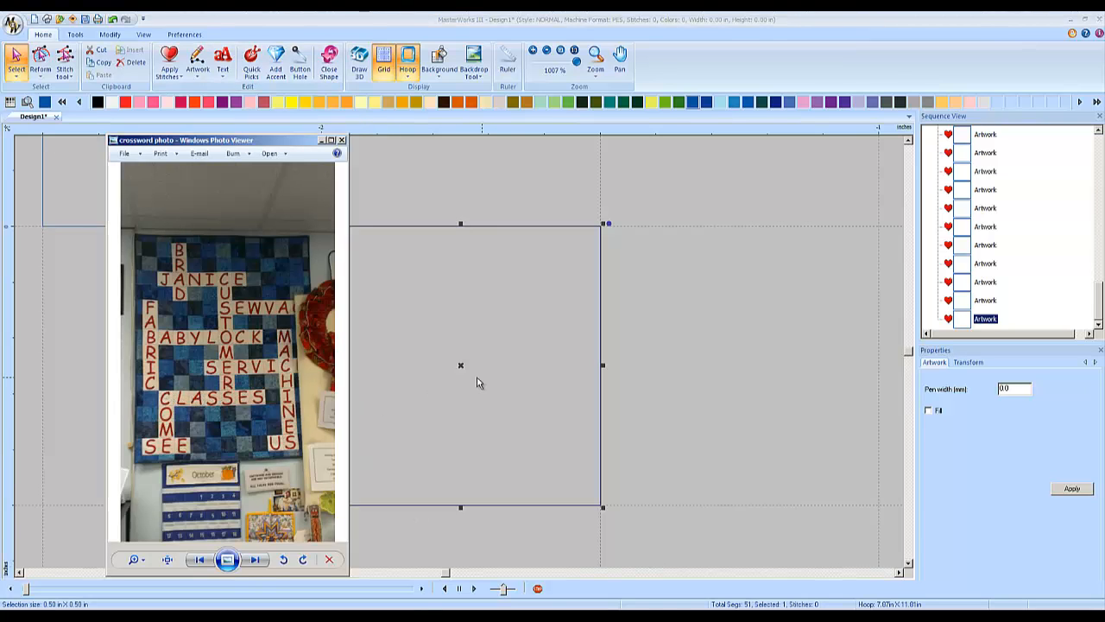
pyautogui.click(412, 168)
pyautogui.click(413, 227)
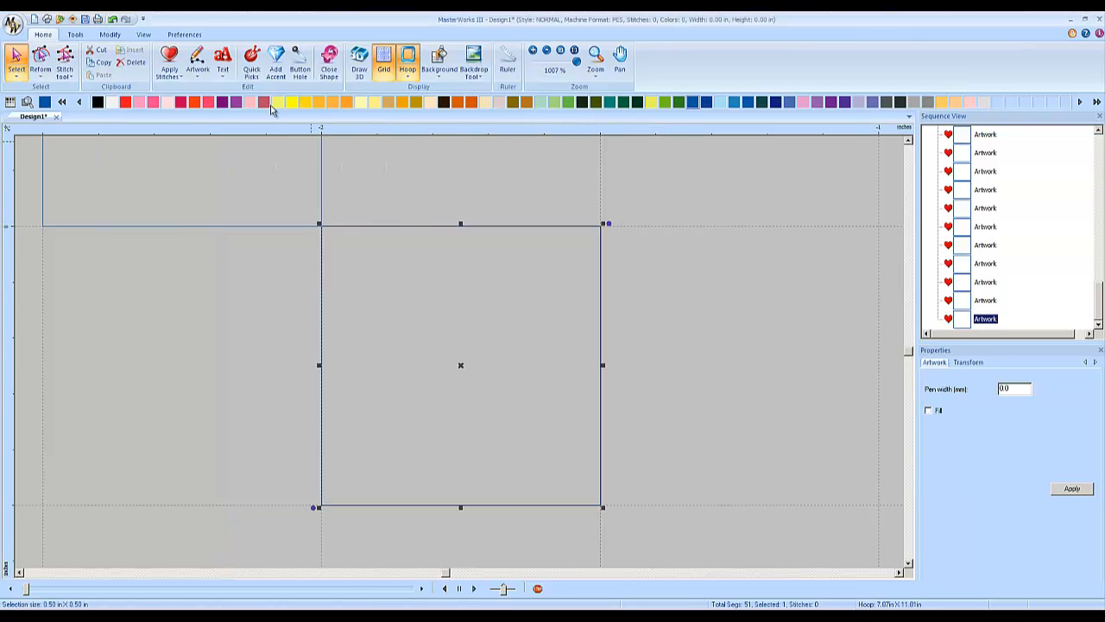
pyautogui.click(265, 65)
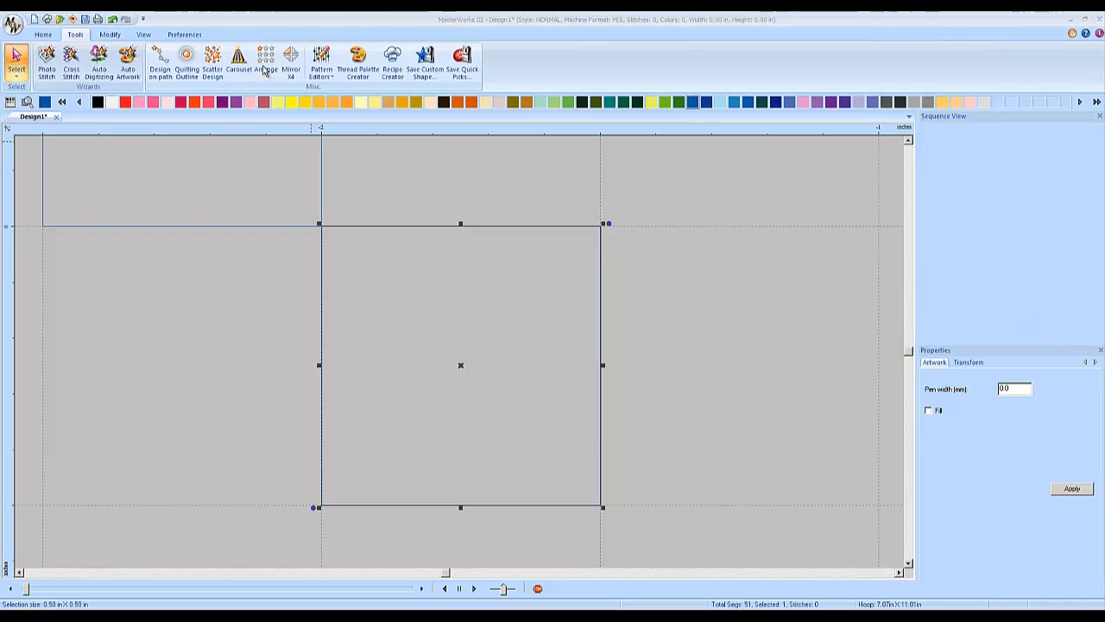
pyautogui.click(494, 208)
pyautogui.click(494, 208)
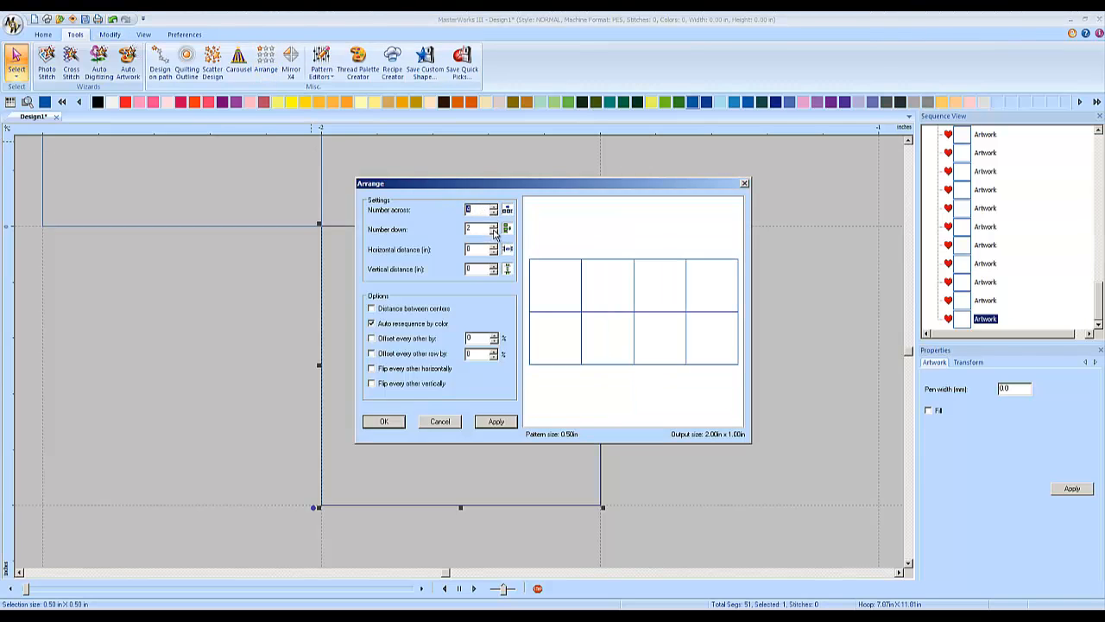
pyautogui.click(494, 231)
pyautogui.click(385, 421)
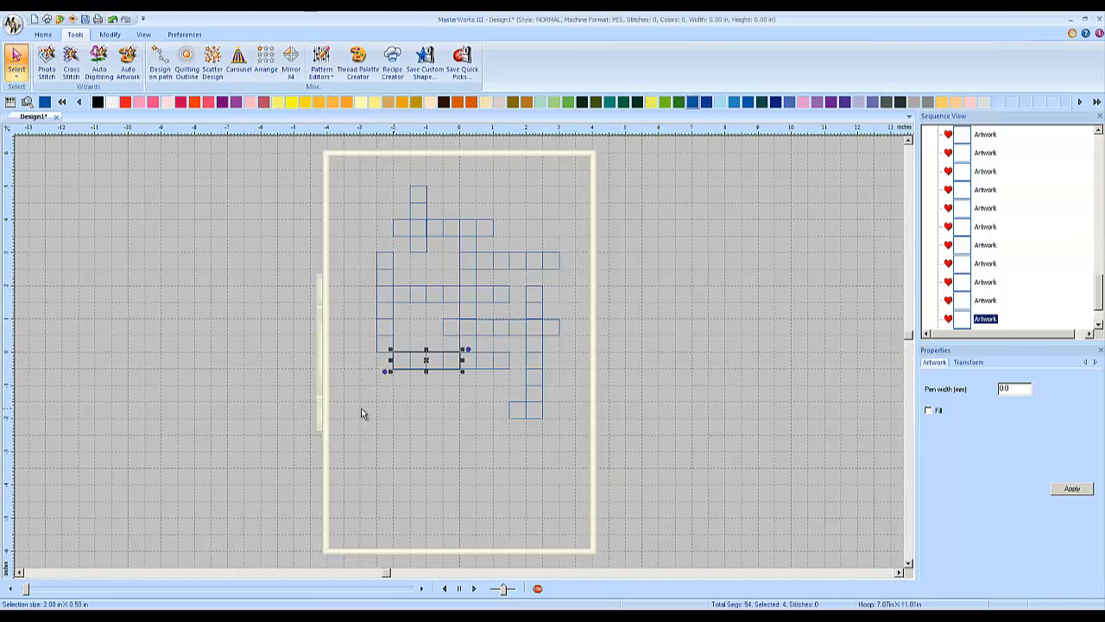
pyautogui.click(288, 417)
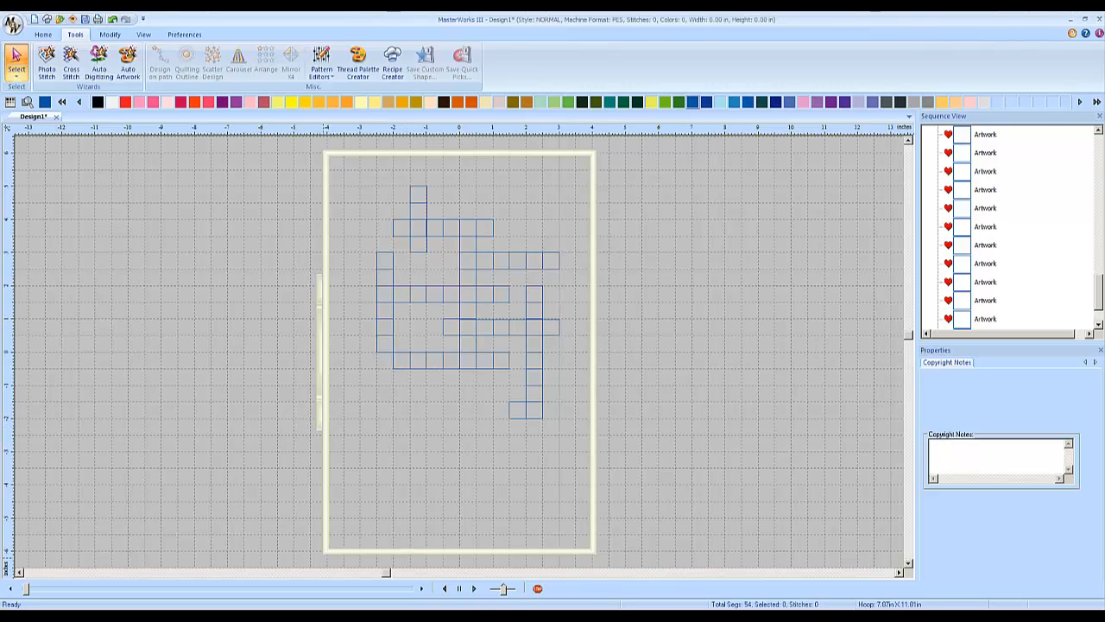
# - Check the crossword photo and arrange the first square of the new row into a column with 1 across and 4 down
pyautogui.click(390, 616)
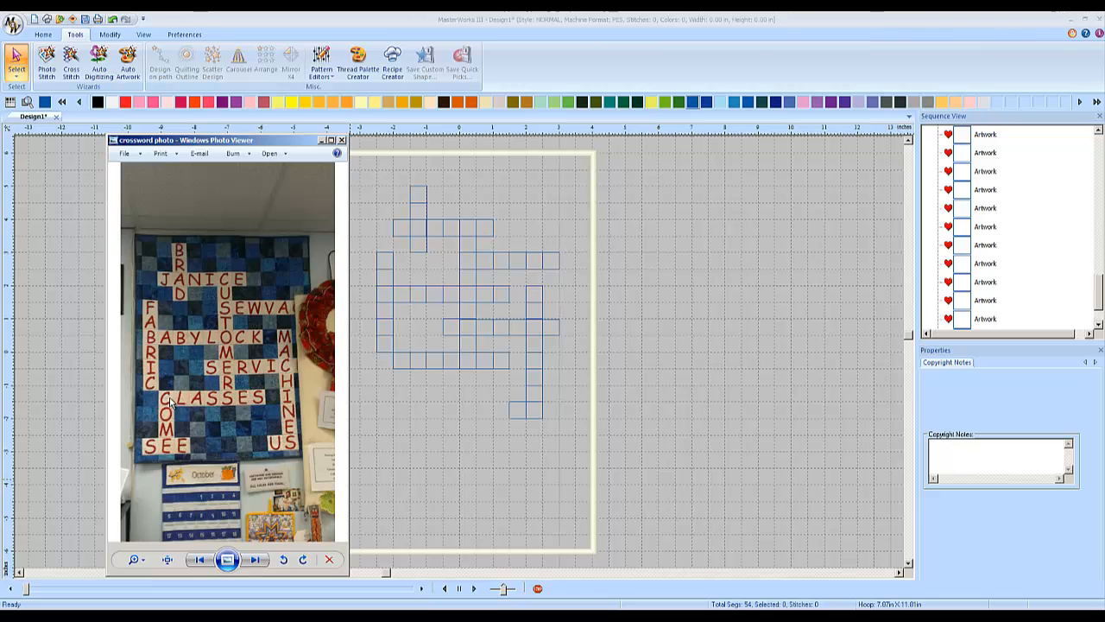
pyautogui.click(397, 373)
pyautogui.click(400, 367)
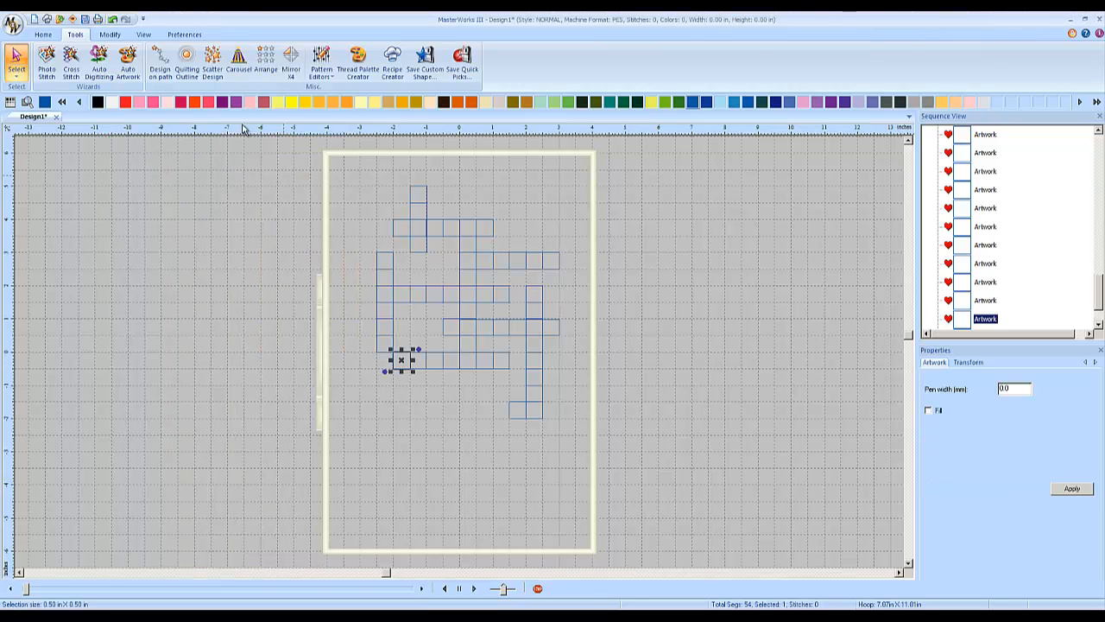
pyautogui.click(273, 71)
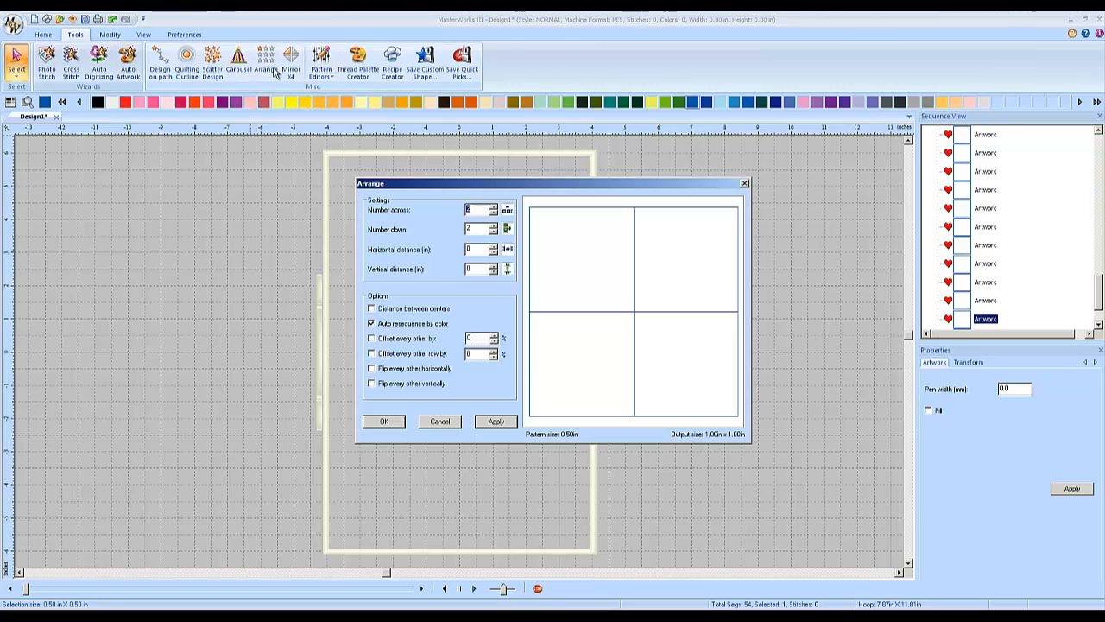
pyautogui.click(494, 214)
pyautogui.click(494, 226)
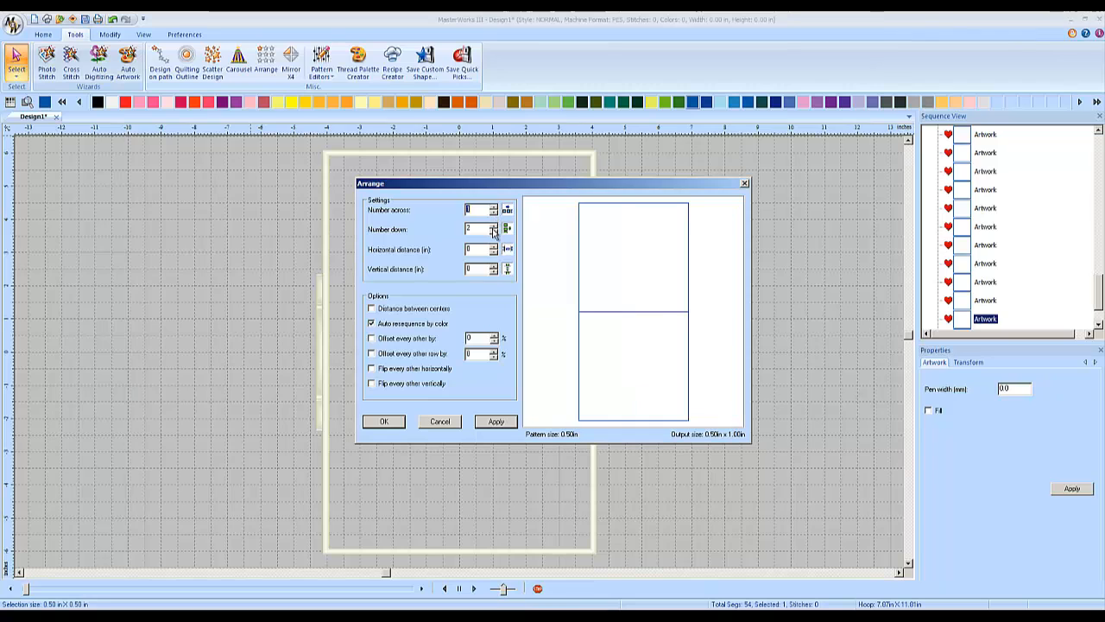
pyautogui.click(494, 225)
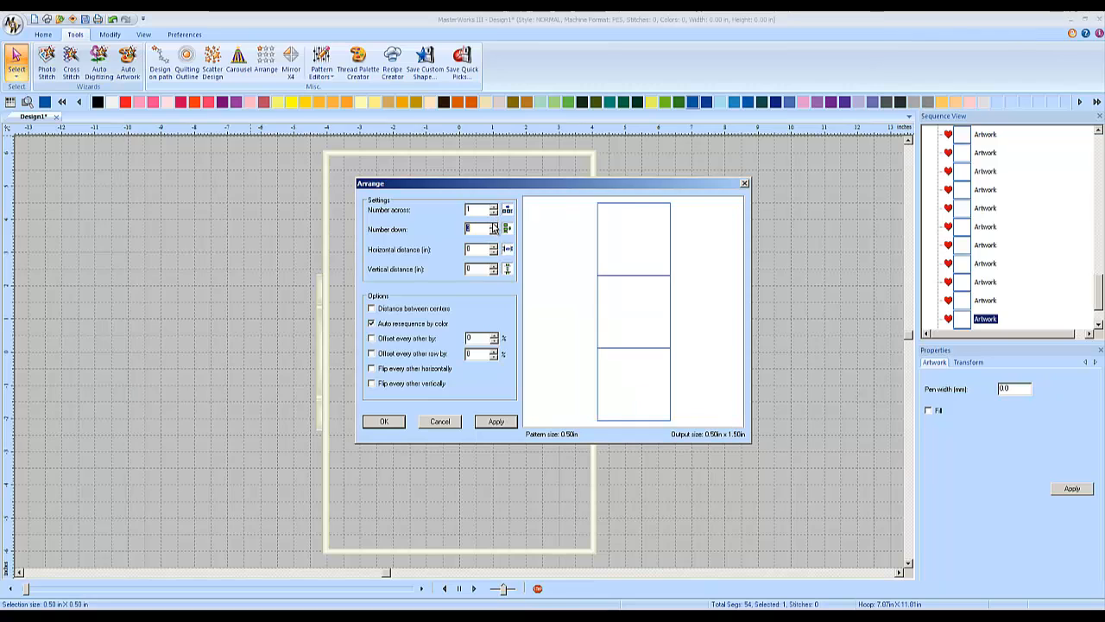
pyautogui.click(383, 420)
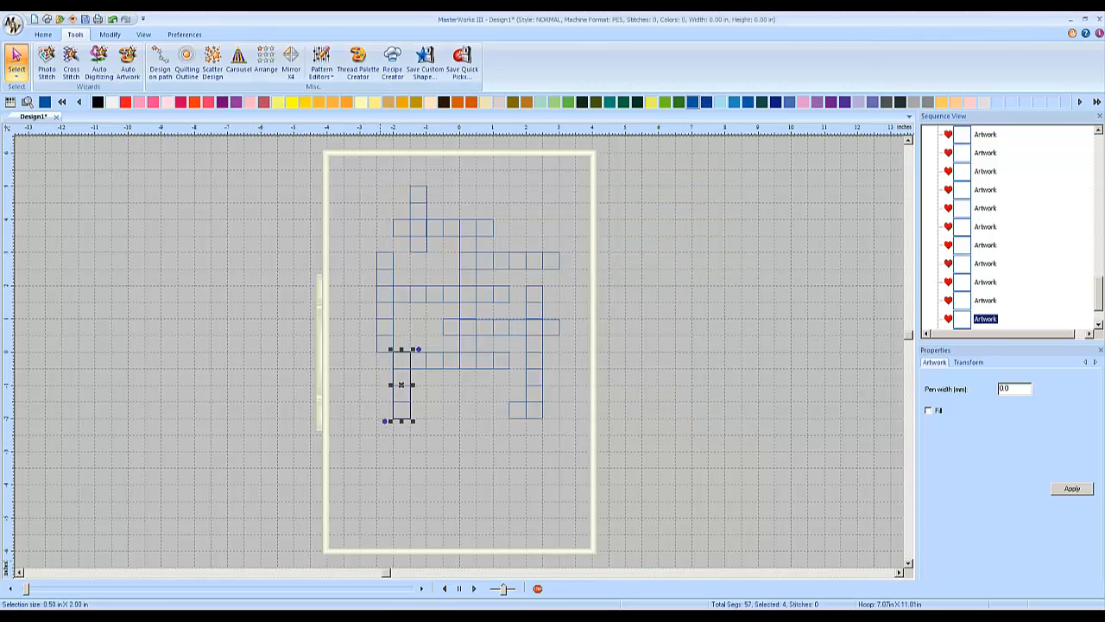
pyautogui.click(408, 419)
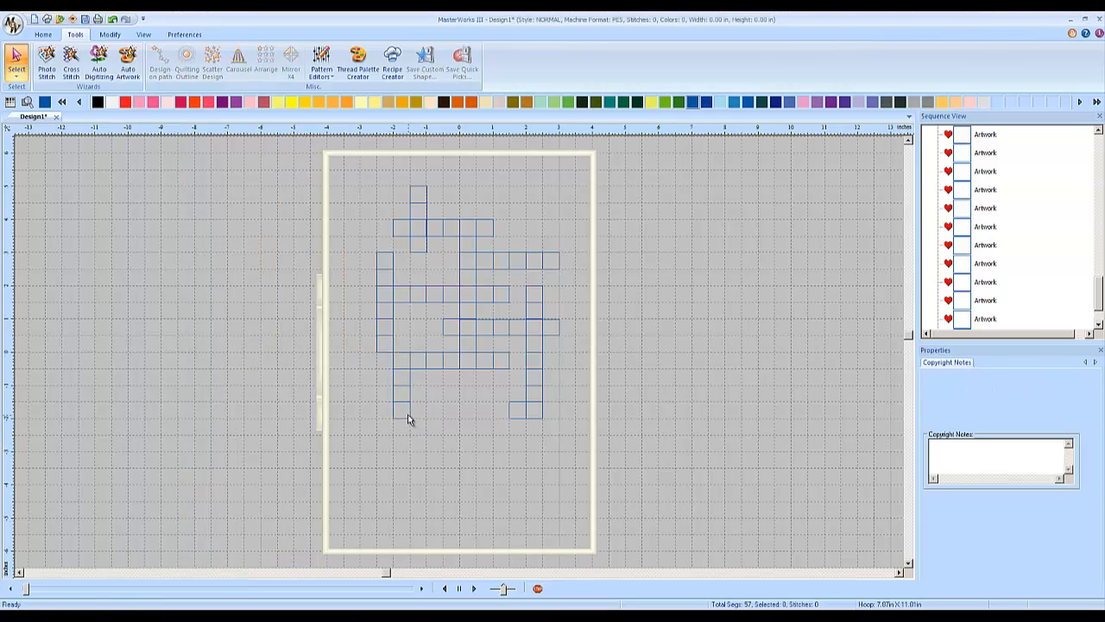
# - Arrange the lowest square of the new four-square column into a row with 2 across and 1 down
pyautogui.click(410, 417)
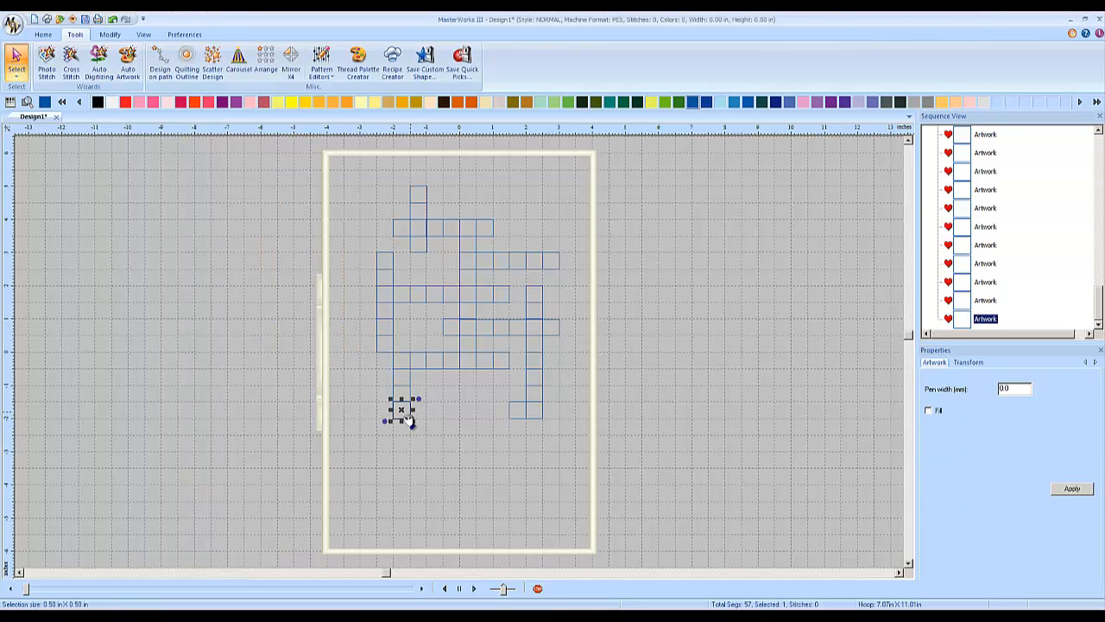
pyautogui.click(265, 63)
pyautogui.click(493, 232)
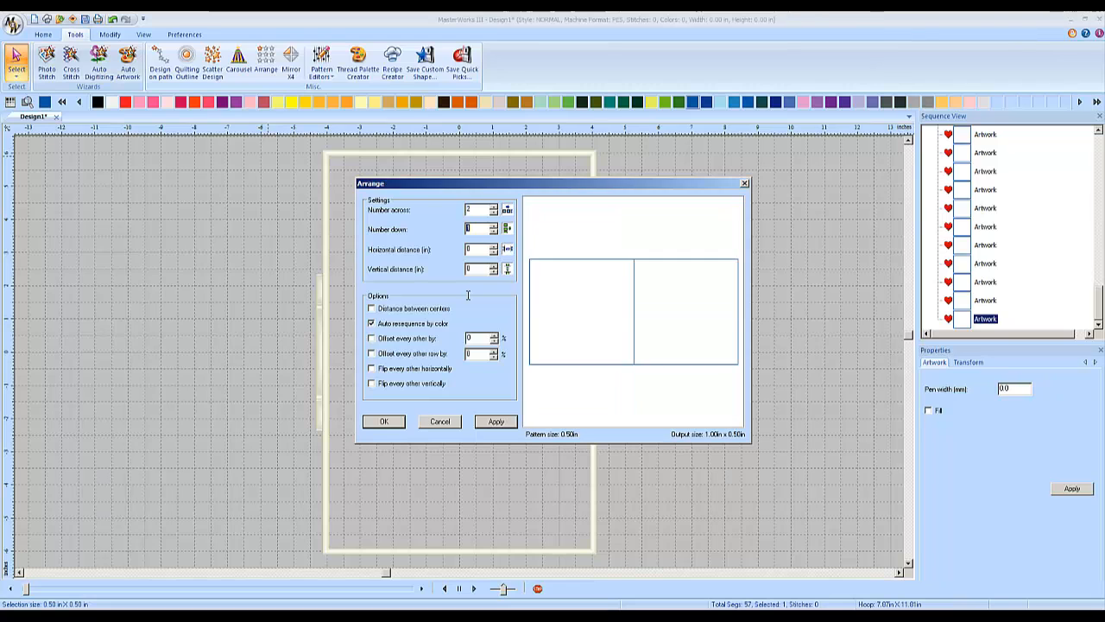
pyautogui.click(384, 421)
pyautogui.click(390, 406)
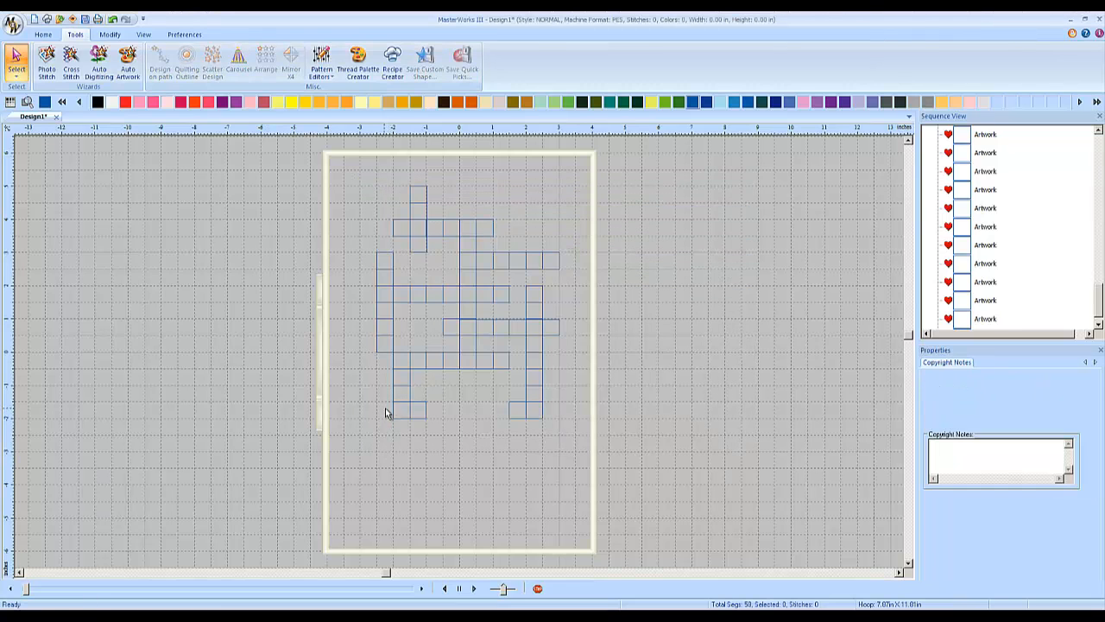
# - Draw a half-inch rectangle from -2.5 to -2 inches horizontally, adjoining the left side of the bottom two-square row
pyautogui.click(43, 35)
pyautogui.click(595, 61)
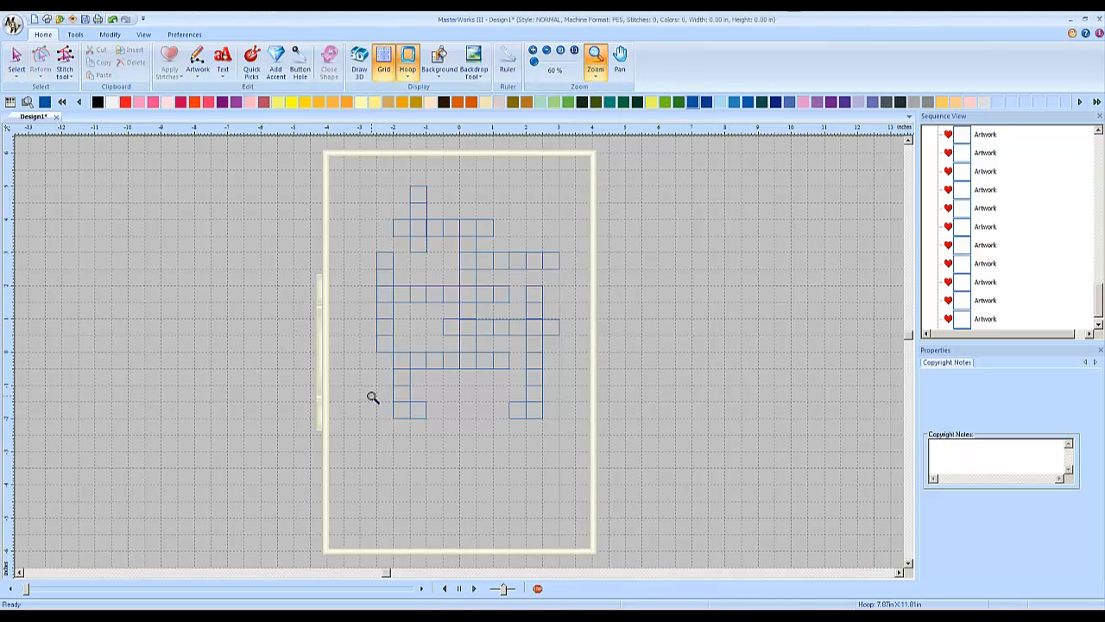
pyautogui.moveTo(372, 397); pyautogui.dragTo(402, 424)
pyautogui.click(198, 74)
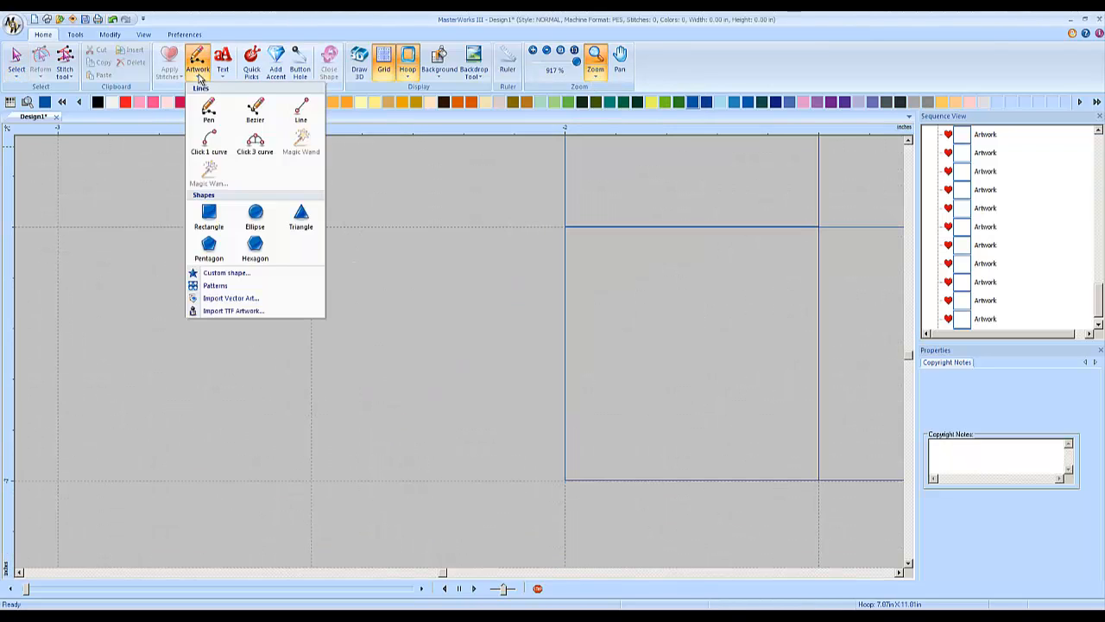
pyautogui.click(209, 216)
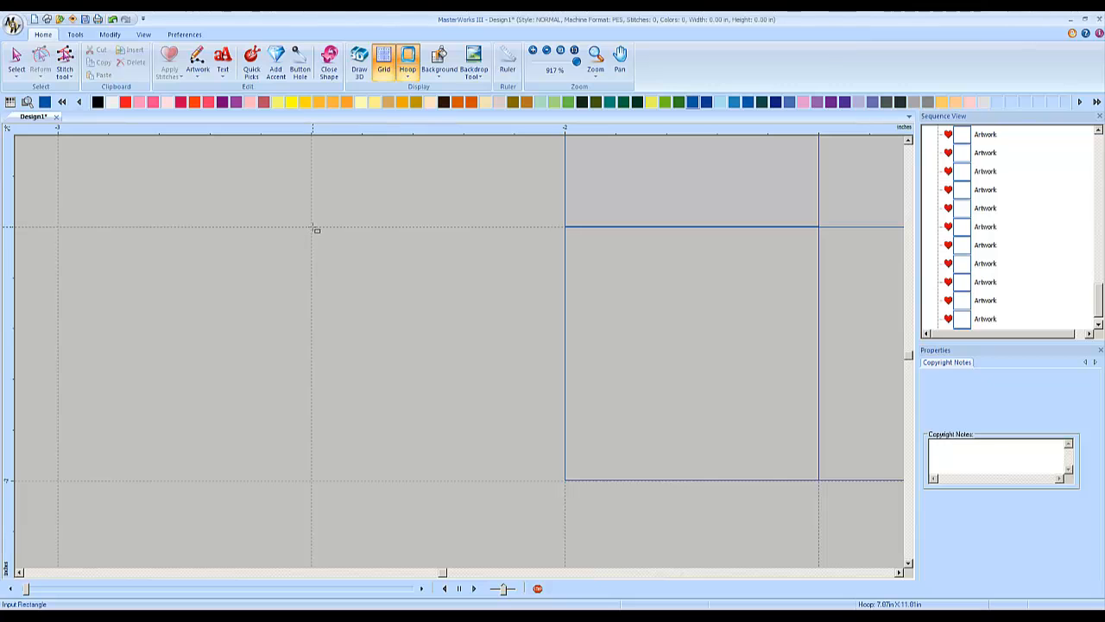
pyautogui.moveTo(317, 234); pyautogui.dragTo(559, 479)
pyautogui.click(552, 516)
# - Select all the crossword squares and combine them into one artwork object
pyautogui.scroll(-2, 634, 397)
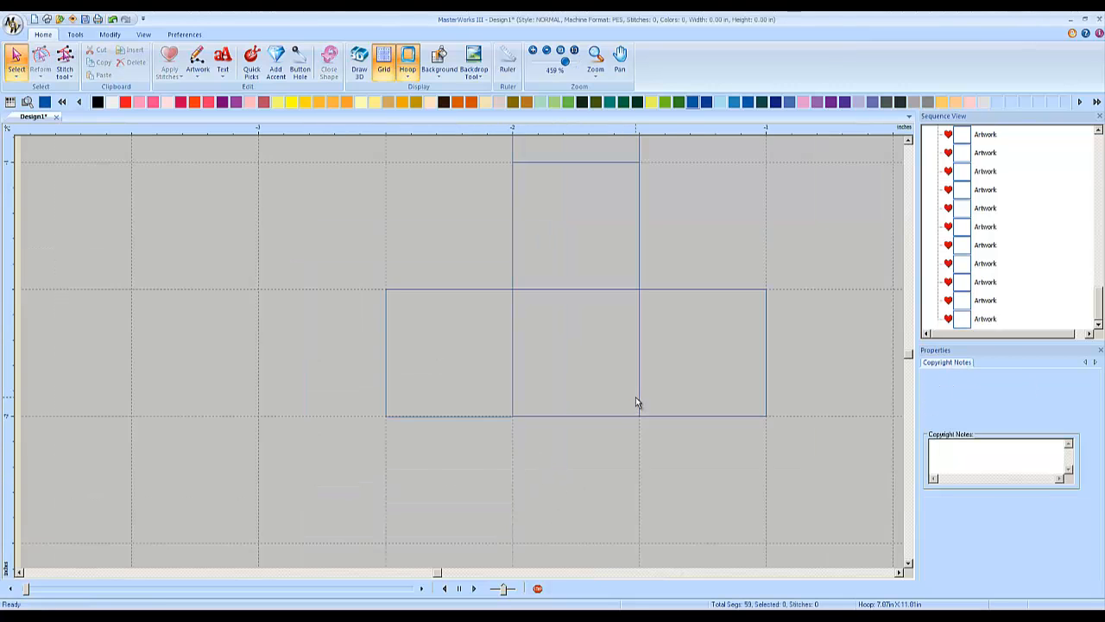
pyautogui.scroll(-2, 617, 367)
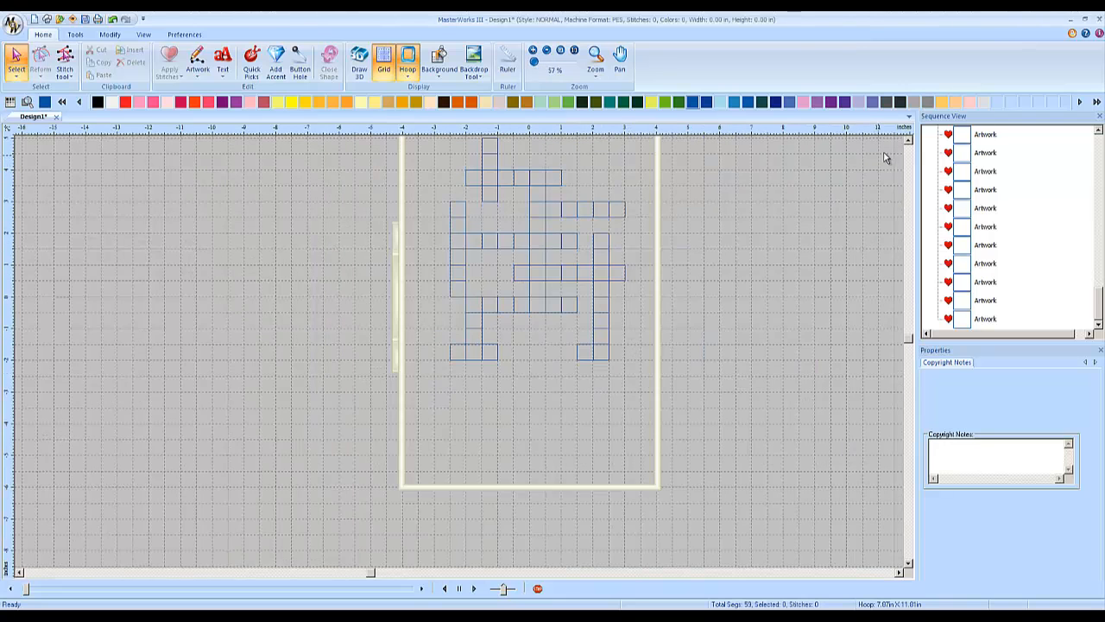
pyautogui.click(910, 142)
pyautogui.click(910, 141)
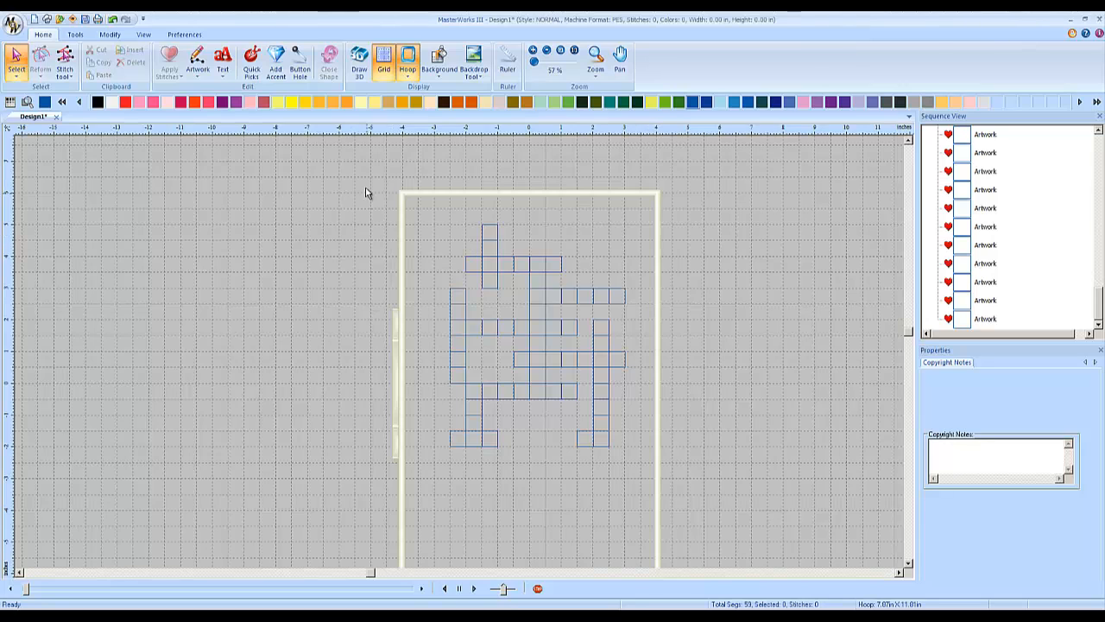
pyautogui.moveTo(365, 193); pyautogui.dragTo(783, 548)
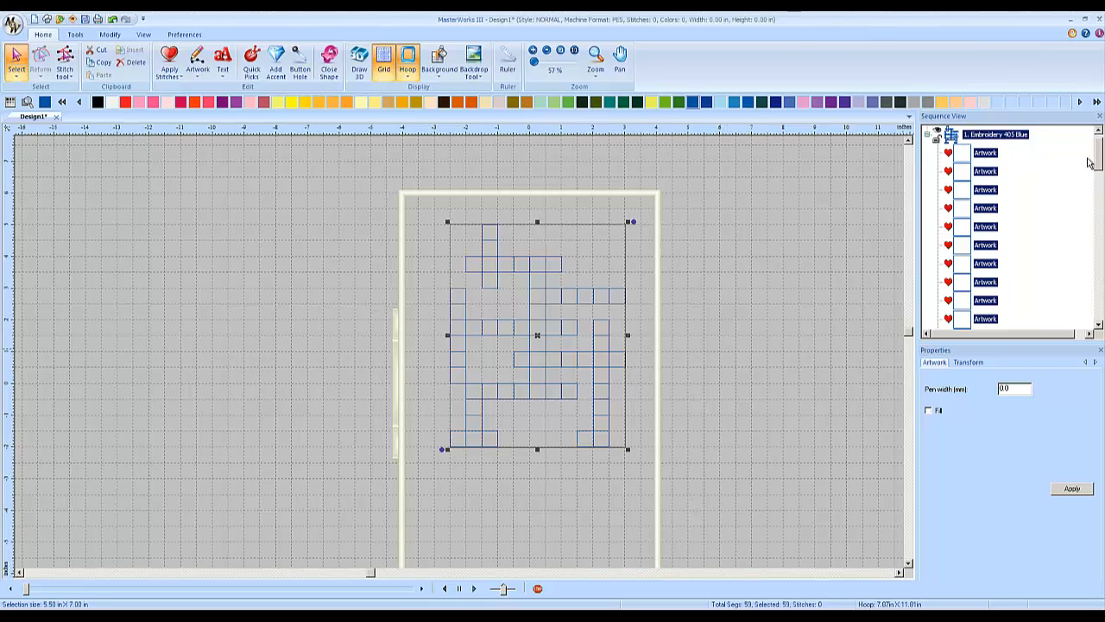
pyautogui.scroll(1, 1090, 162)
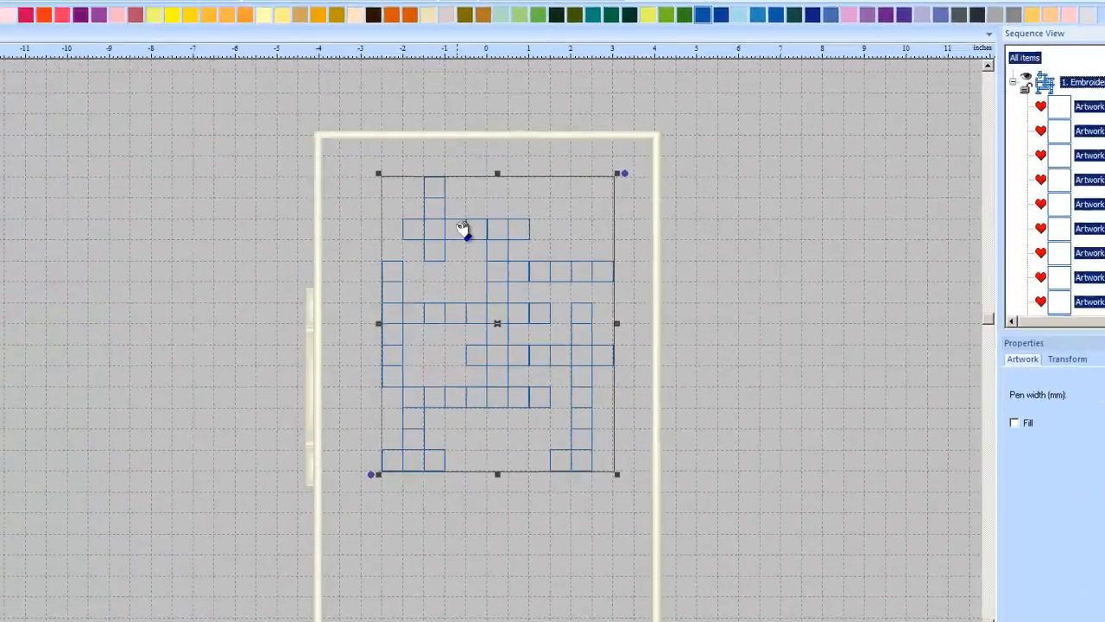
pyautogui.rightClick(509, 264)
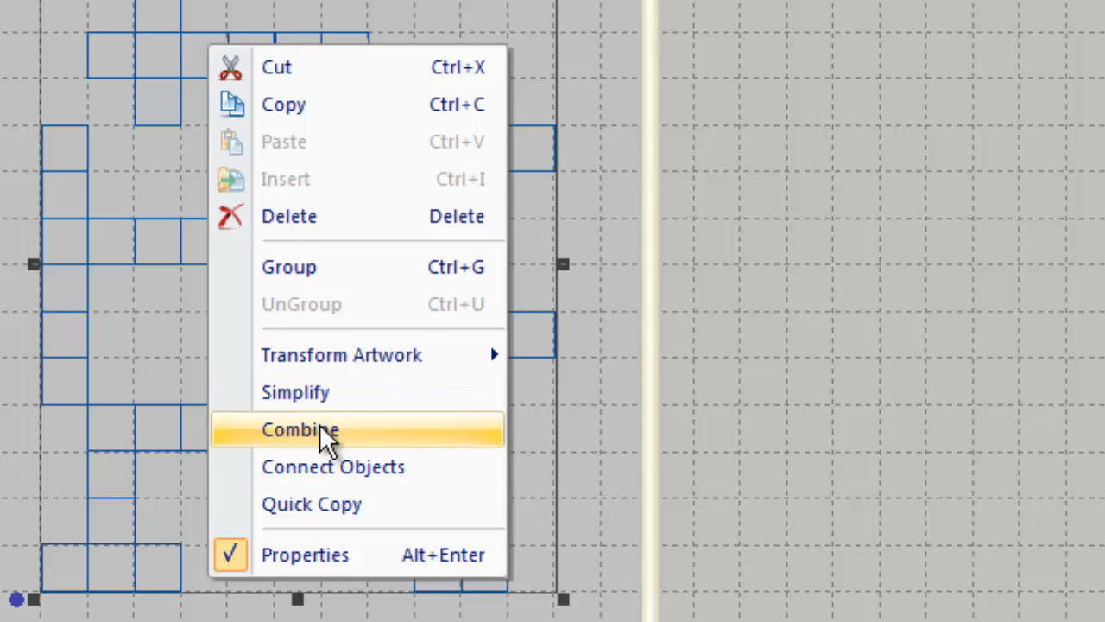
pyautogui.click(325, 432)
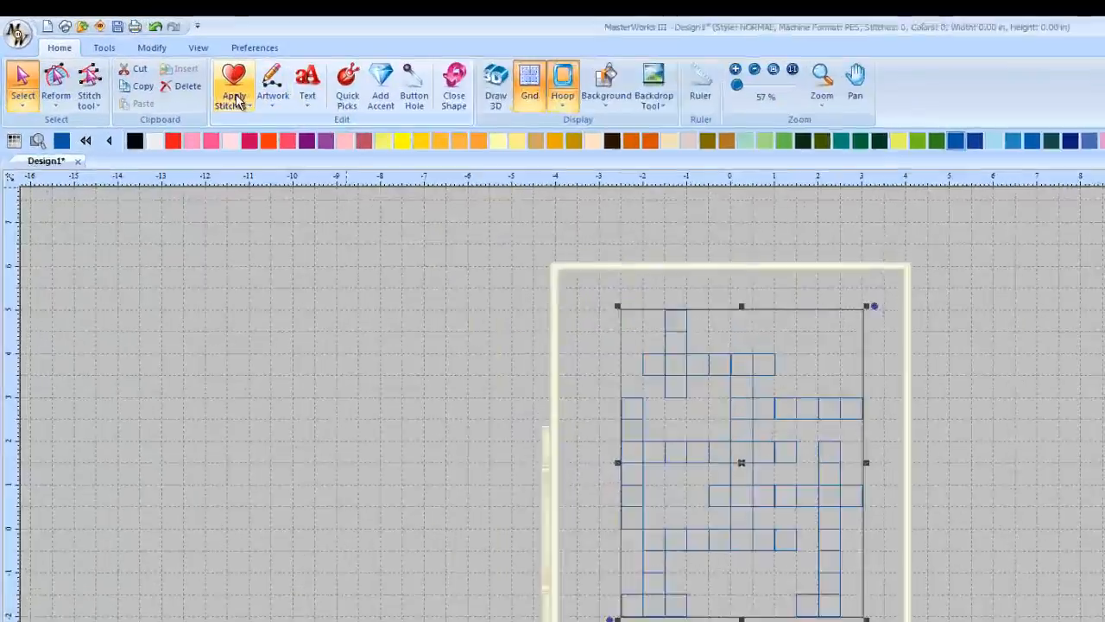
# - Apply Run stitches to the combined crossword artwork and set the run type to Bean
pyautogui.click(169, 72)
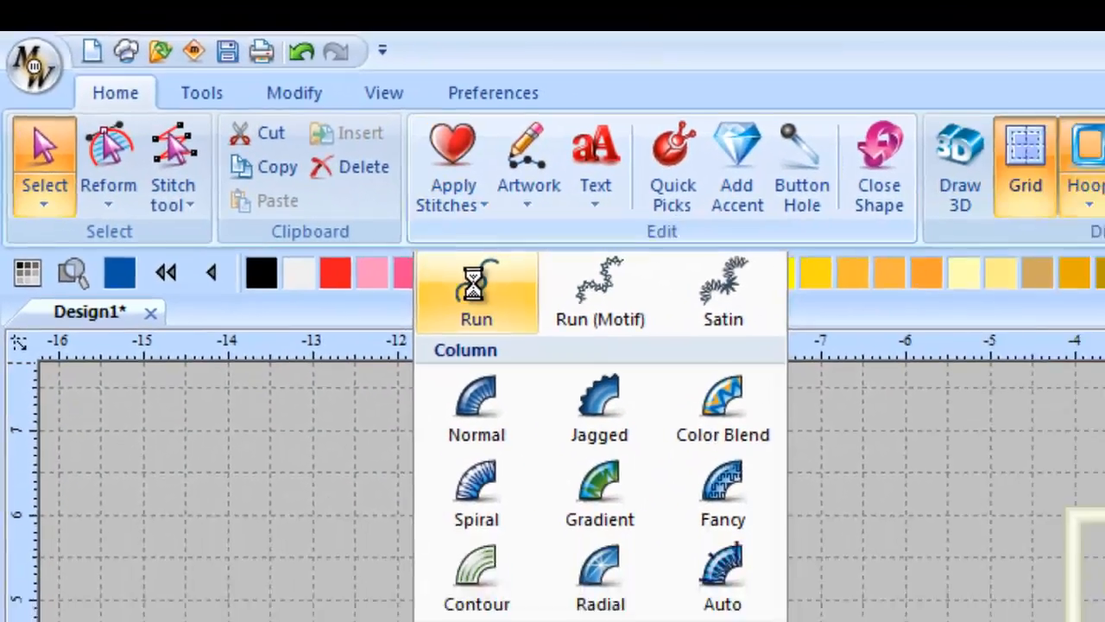
pyautogui.click(581, 347)
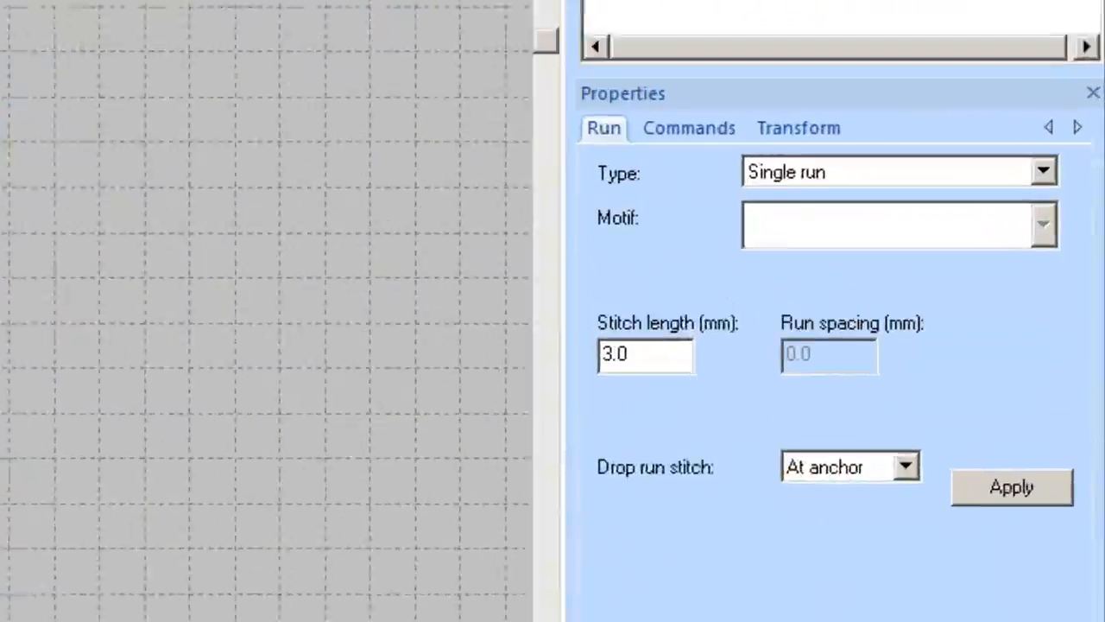
pyautogui.click(992, 180)
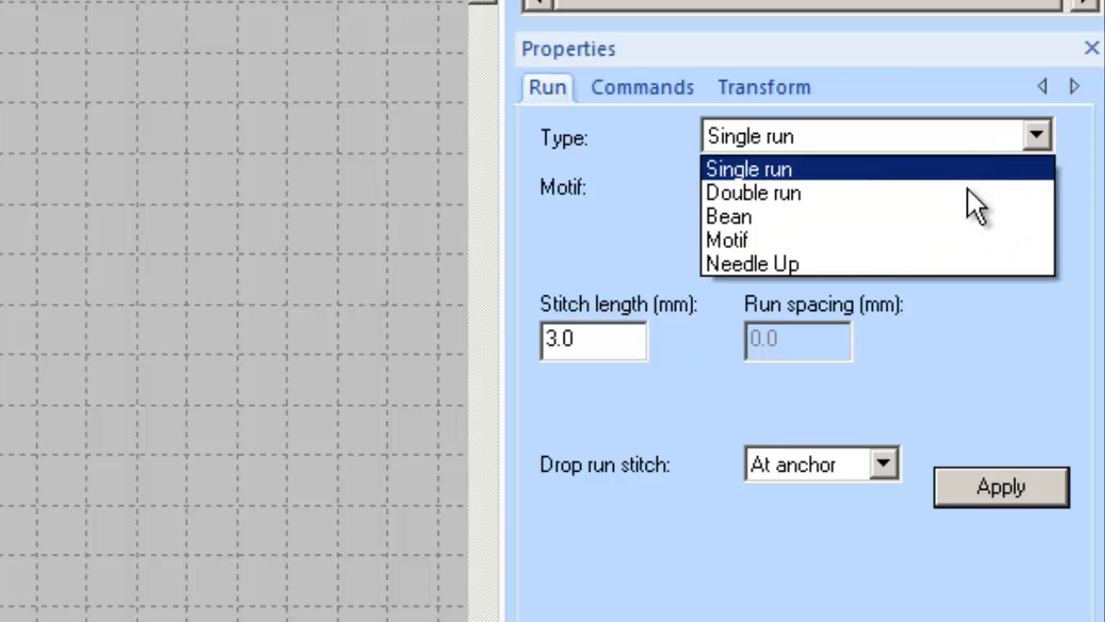
pyautogui.click(971, 247)
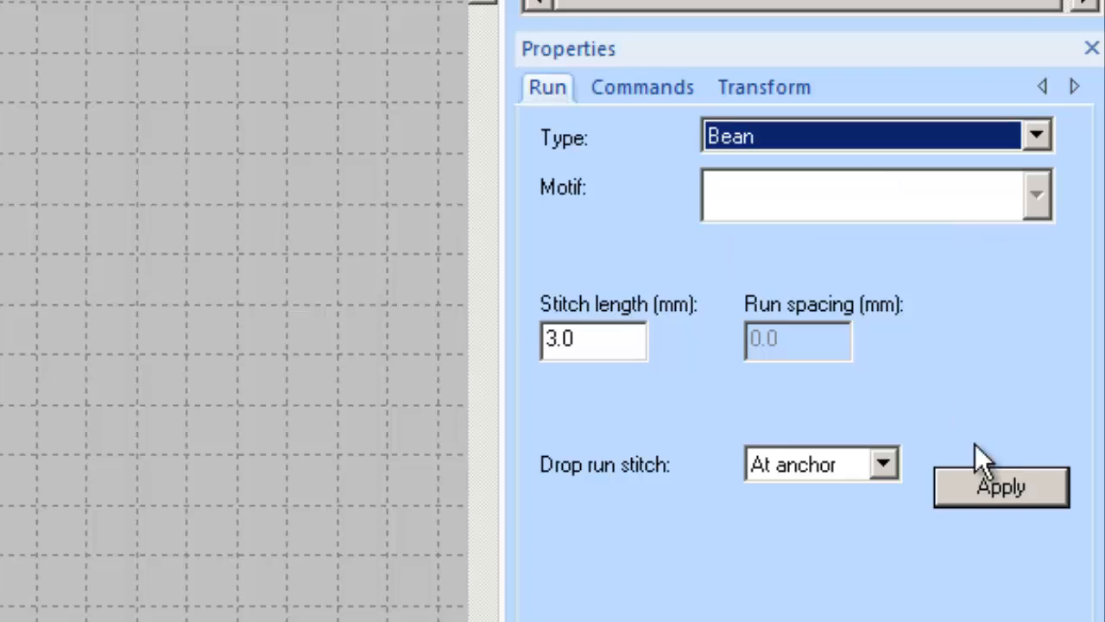
pyautogui.click(997, 487)
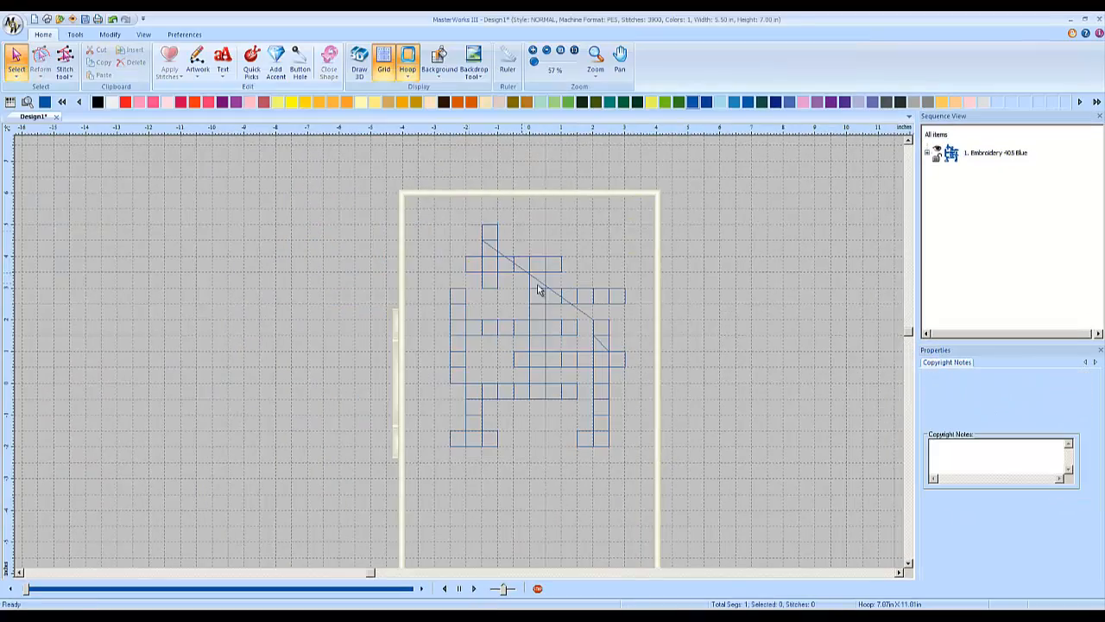
# - Examine the stitched crossword's outline for connecting stitches that cross outside the square edges
pyautogui.scroll(1, 641, 314)
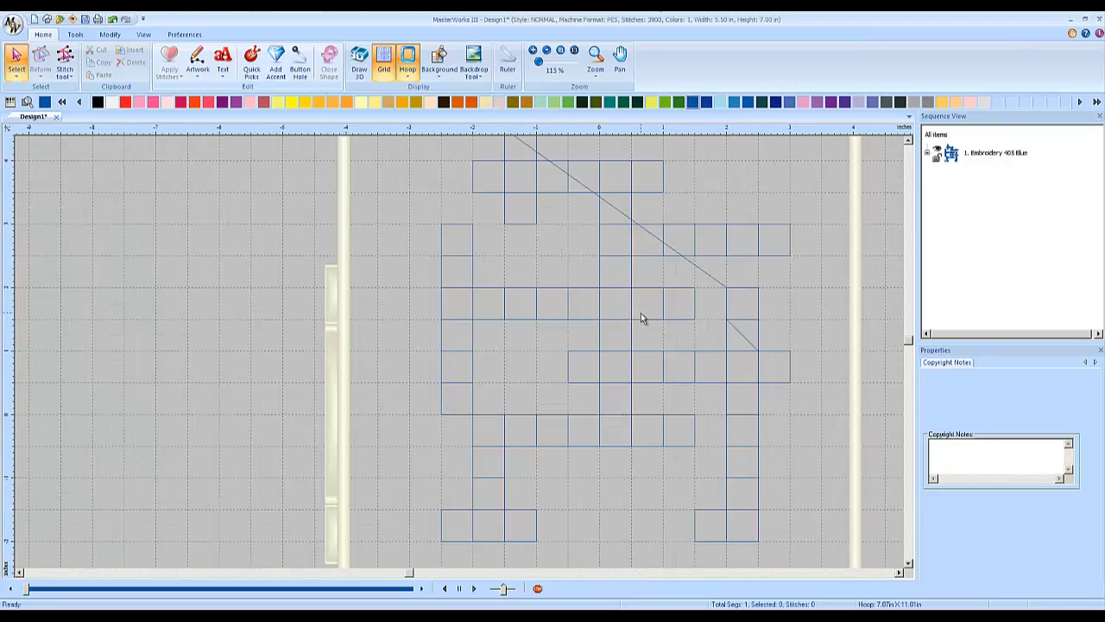
pyautogui.click(908, 142)
pyautogui.click(909, 142)
pyautogui.click(909, 142)
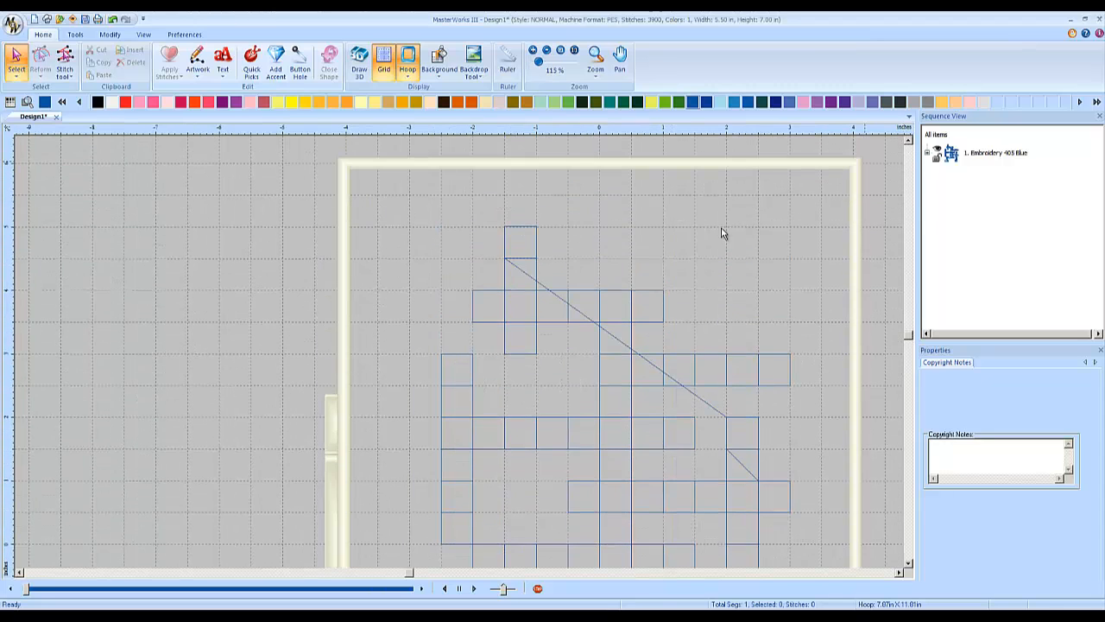
pyautogui.scroll(1, 599, 294)
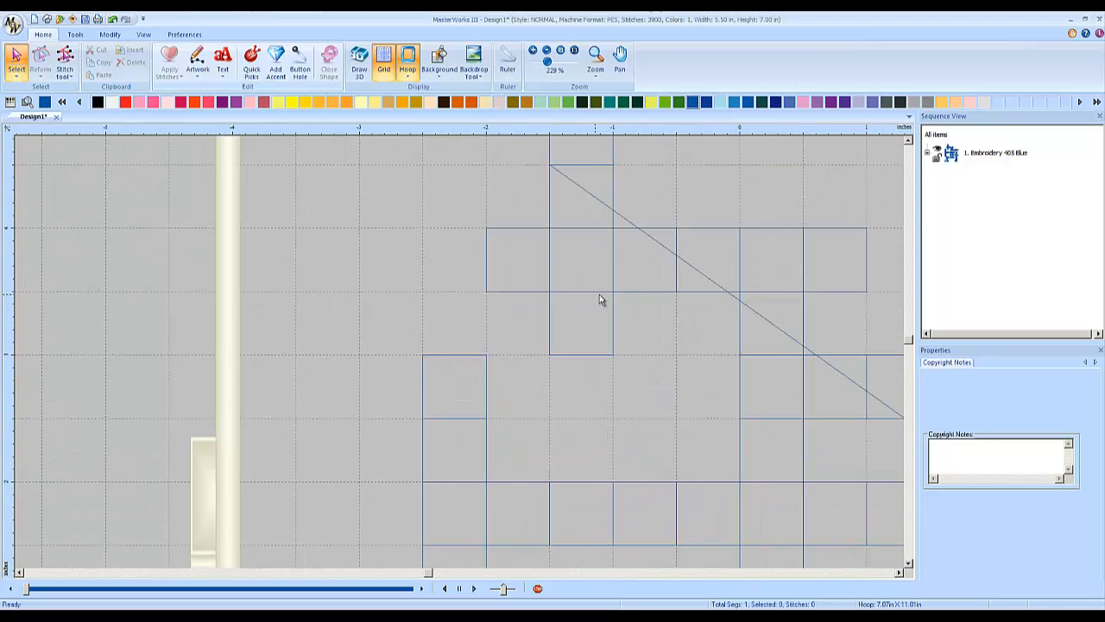
pyautogui.click(899, 573)
pyautogui.click(899, 574)
pyautogui.click(908, 563)
pyautogui.click(909, 563)
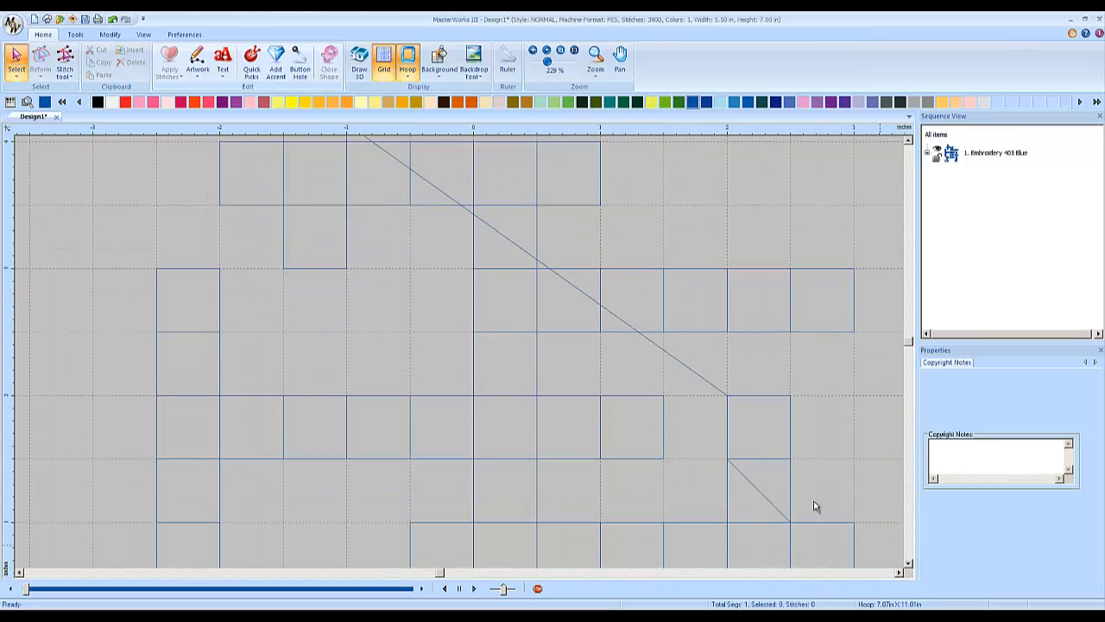
pyautogui.scroll(-2, 723, 458)
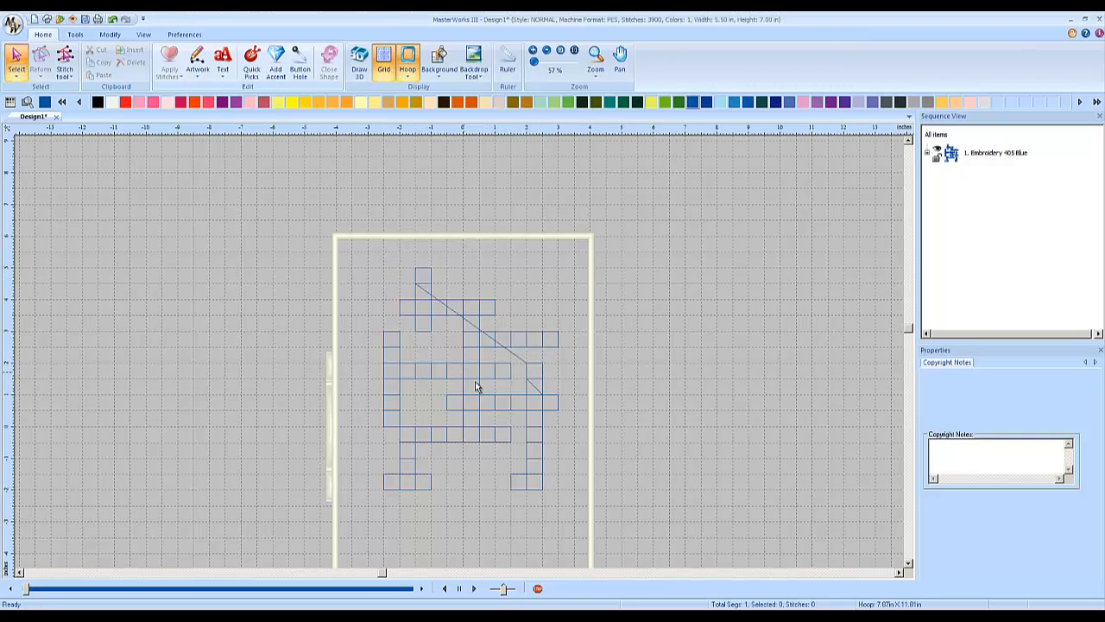
pyautogui.scroll(1, 464, 374)
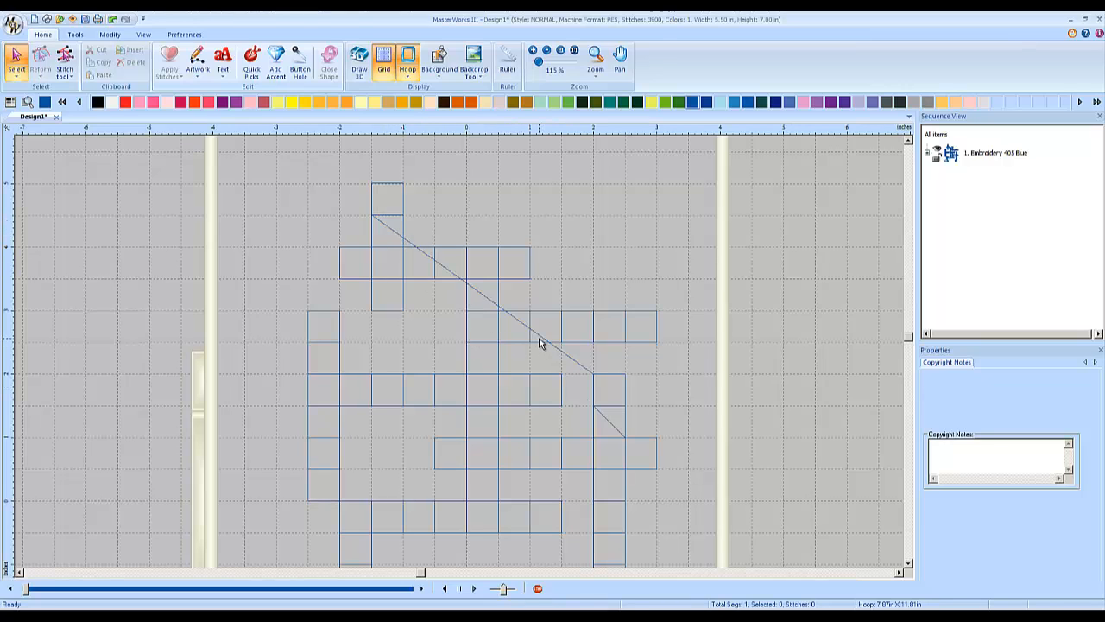
pyautogui.scroll(-3, 455, 345)
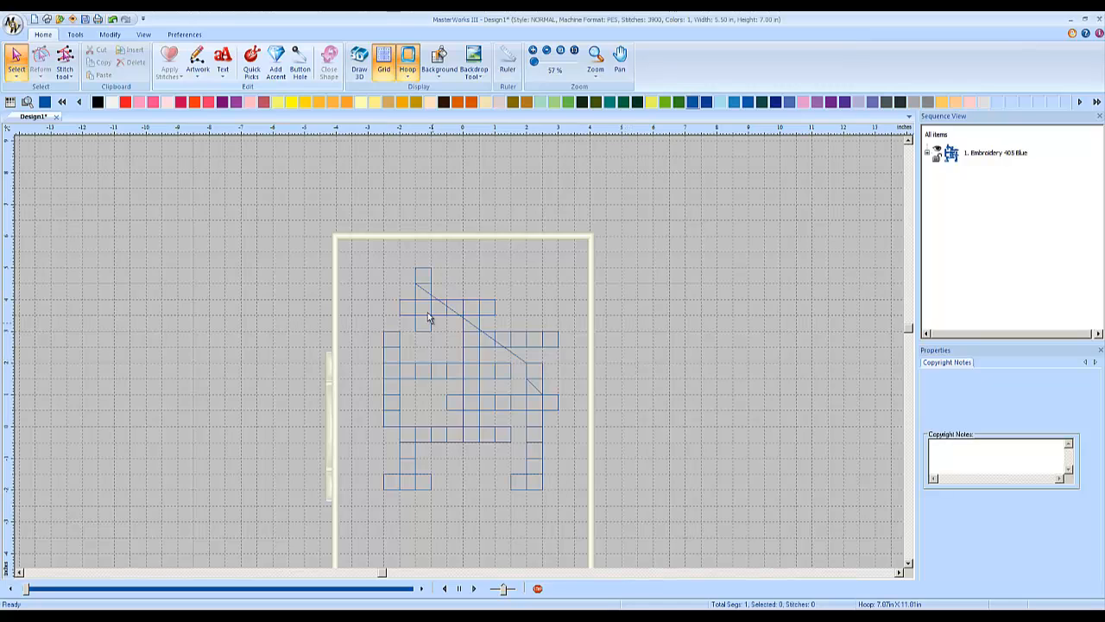
# - With the Line artwork tool, outline two stacked half-inch squares outside the hoop, from 5.5 to 6 inches horizontally, starting 5 inches up
pyautogui.click(197, 67)
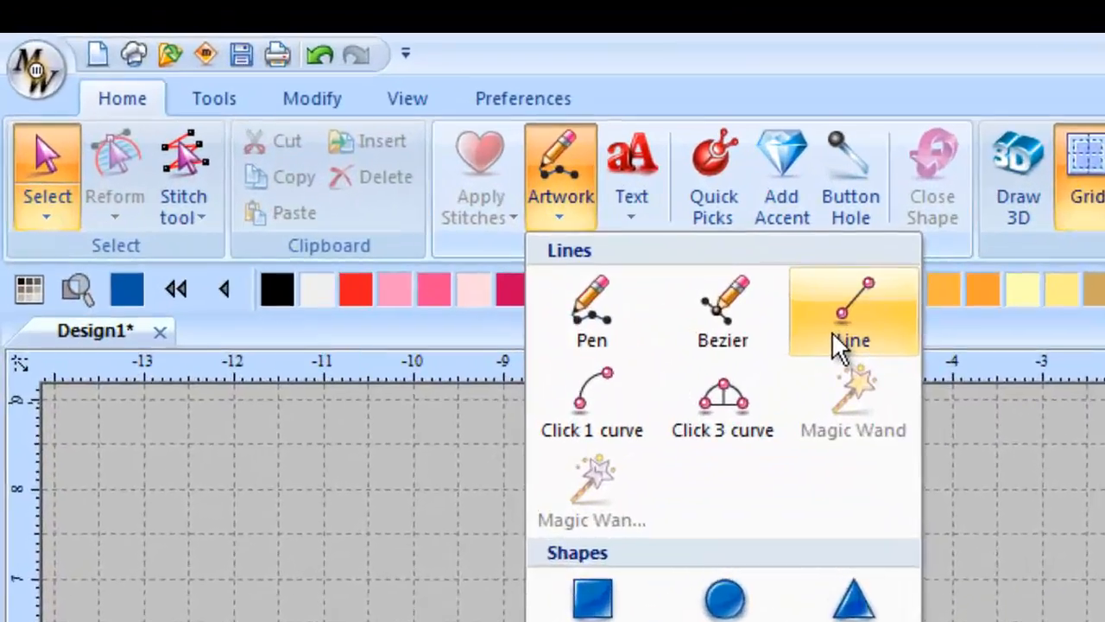
pyautogui.click(296, 117)
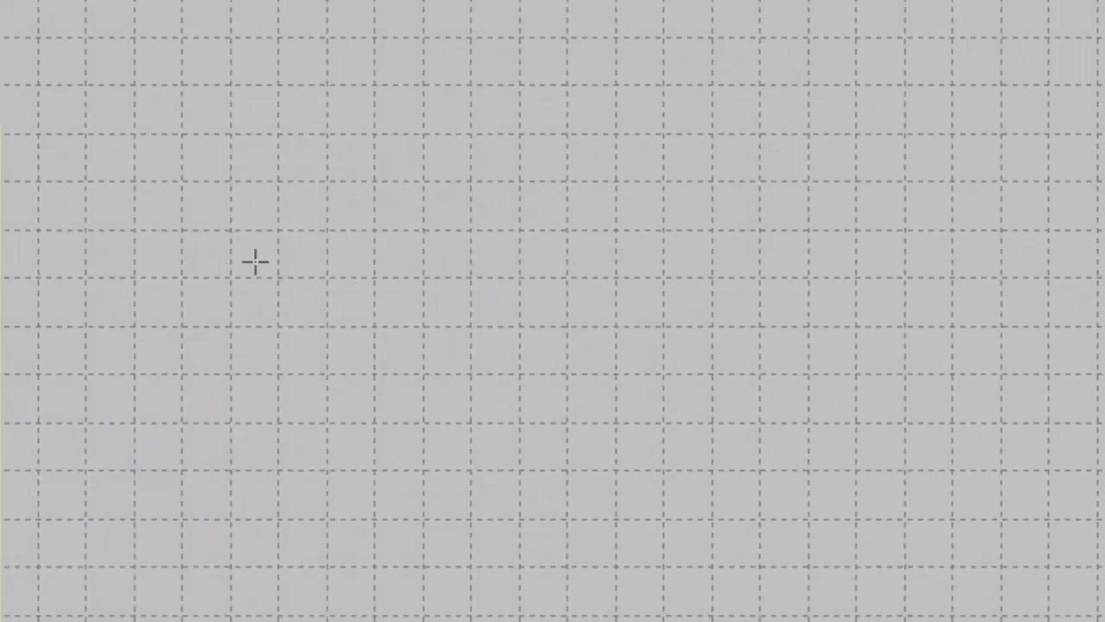
pyautogui.click(134, 230)
pyautogui.click(134, 277)
pyautogui.click(181, 277)
pyautogui.click(181, 230)
pyautogui.click(134, 230)
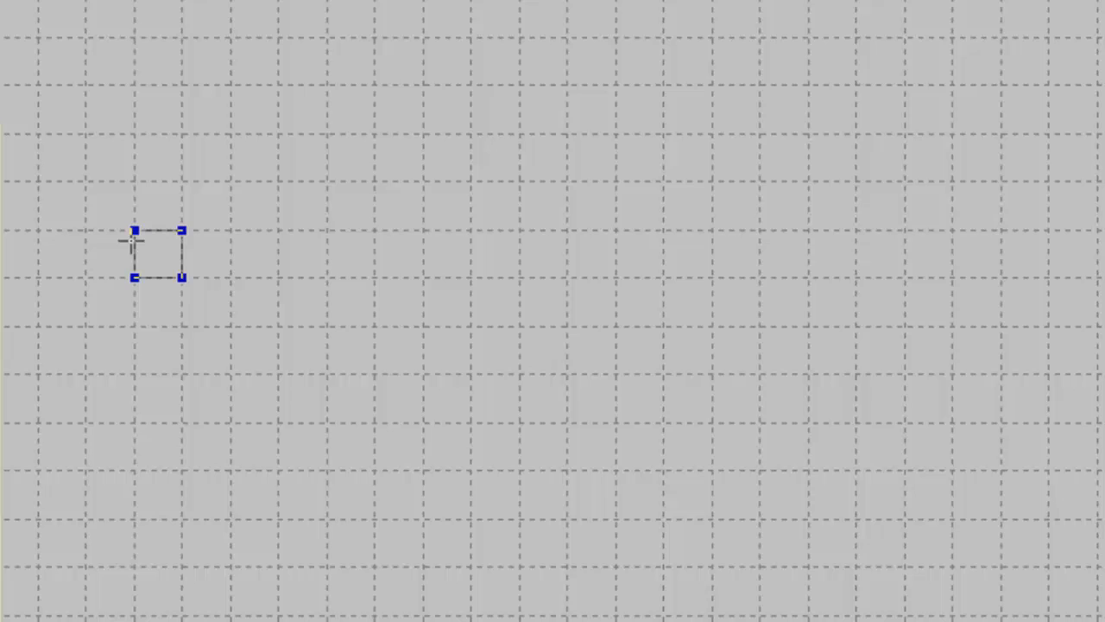
pyautogui.click(134, 326)
pyautogui.click(181, 327)
pyautogui.click(182, 277)
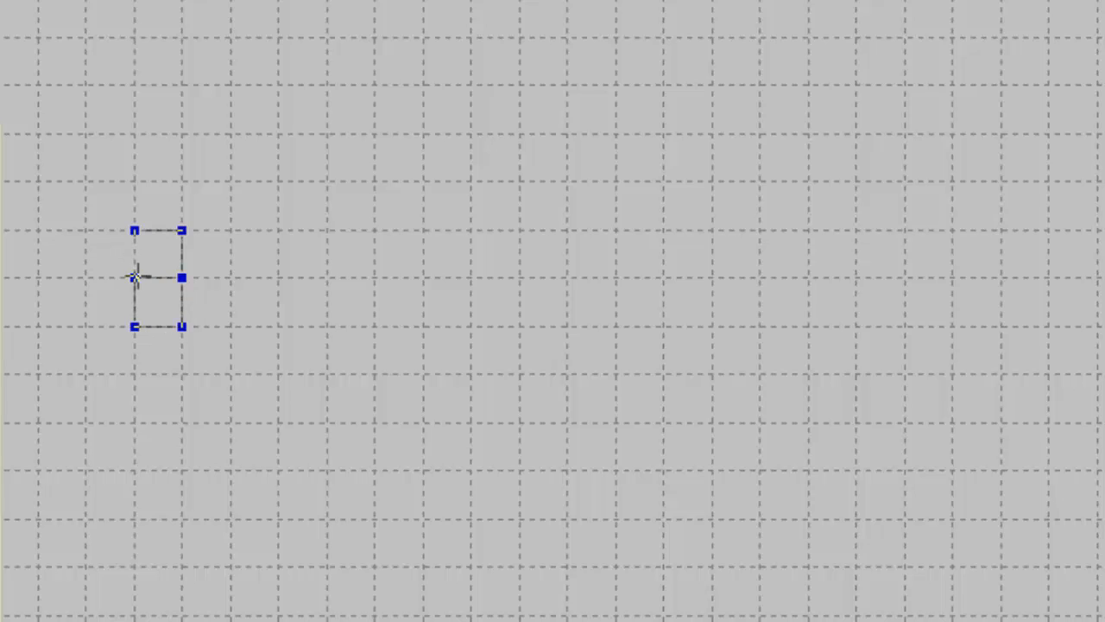
# - Continue the line path downward with a third and fourth half-inch square in the column
pyautogui.click(134, 277)
pyautogui.click(134, 374)
pyautogui.click(182, 374)
pyautogui.click(181, 327)
pyautogui.click(134, 326)
pyautogui.click(134, 374)
pyautogui.click(134, 422)
pyautogui.click(181, 423)
pyautogui.click(181, 374)
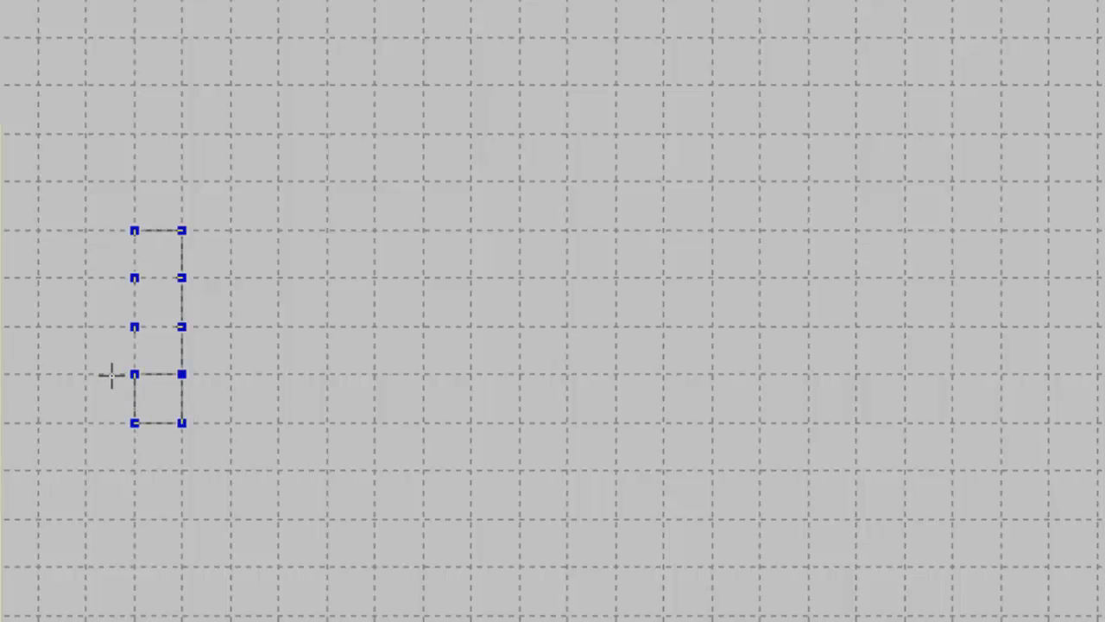
# - Continue the line path with one square left of the column's fourth square and one square beneath it
pyautogui.click(86, 374)
pyautogui.click(86, 422)
pyautogui.click(134, 422)
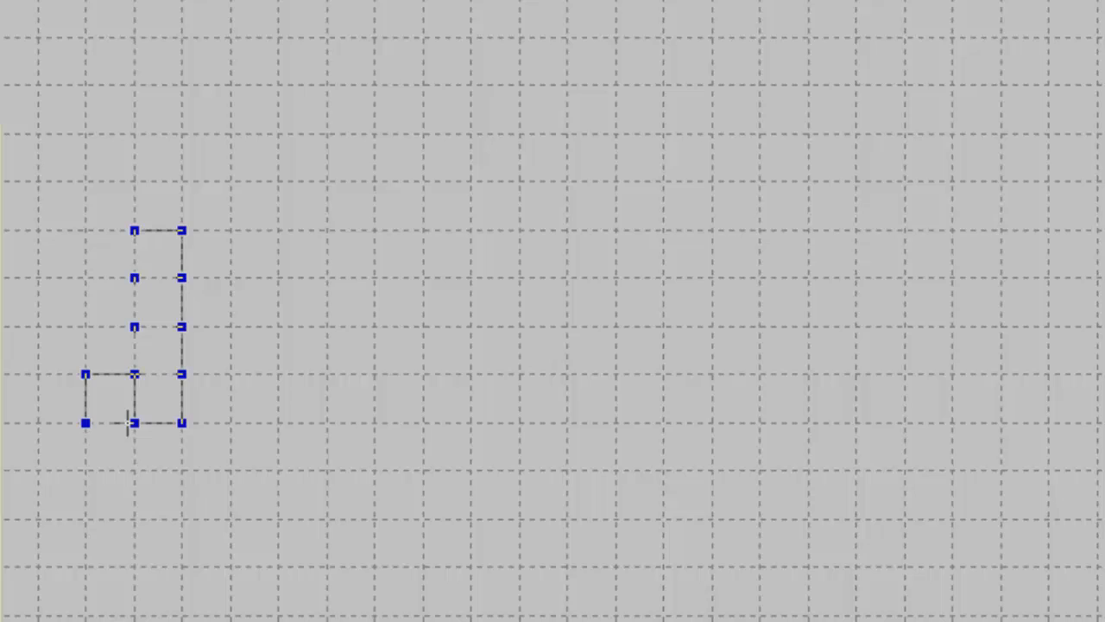
pyautogui.click(134, 469)
pyautogui.click(182, 470)
pyautogui.click(186, 426)
# - Extend the line path with three half-inch squares to the right of the column's fourth square
pyautogui.click(229, 422)
pyautogui.click(230, 374)
pyautogui.click(181, 374)
pyautogui.click(278, 374)
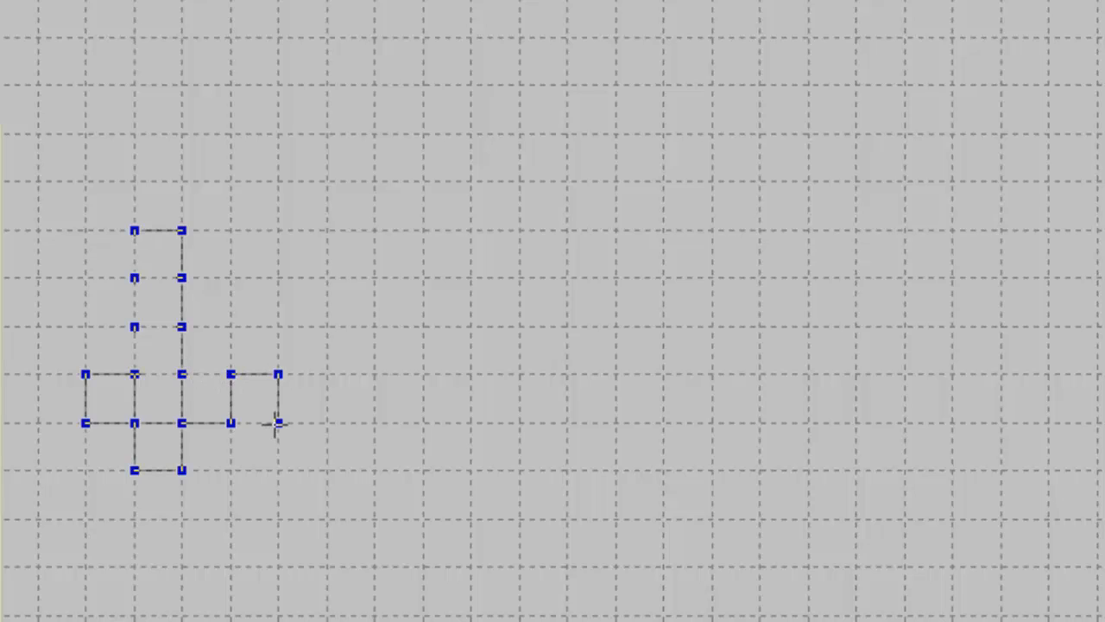
pyautogui.click(278, 423)
pyautogui.click(230, 422)
pyautogui.click(326, 423)
pyautogui.click(326, 374)
pyautogui.click(278, 374)
# - Lengthen the row by three more half-inch squares, ending at 9 inches horizontally
pyautogui.click(375, 374)
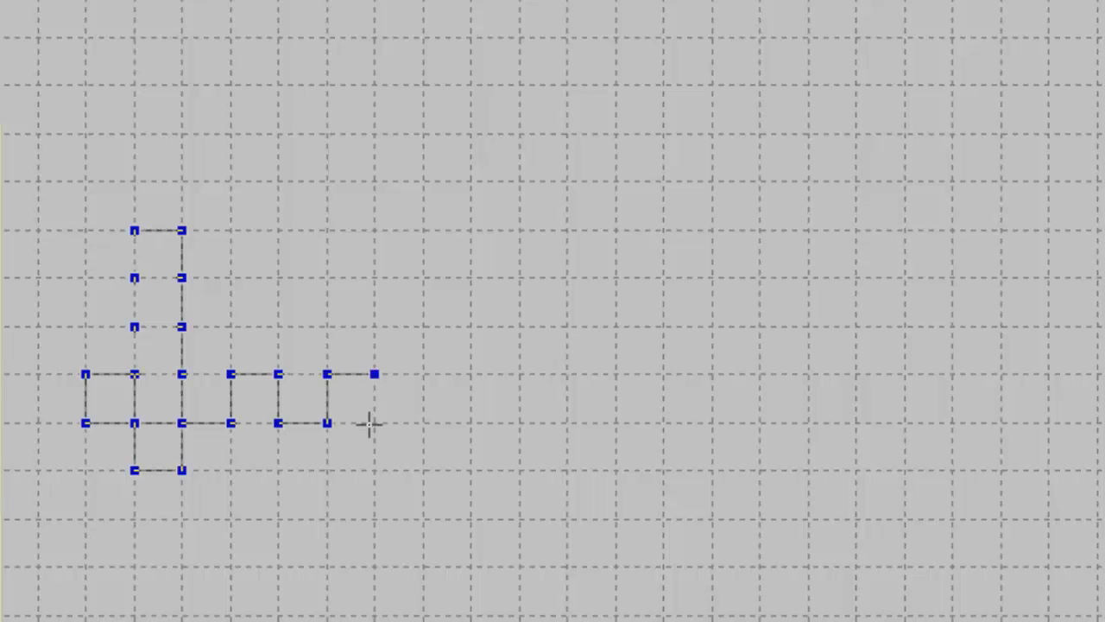
pyautogui.click(375, 423)
pyautogui.click(327, 422)
pyautogui.click(374, 422)
pyautogui.click(423, 422)
pyautogui.click(424, 374)
pyautogui.click(375, 374)
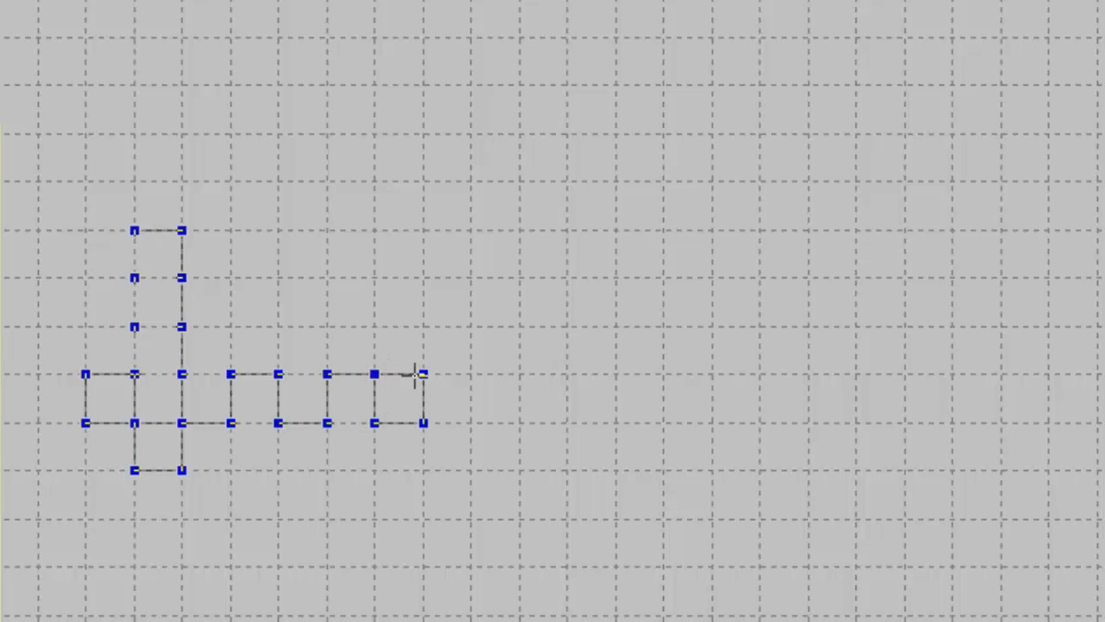
pyautogui.click(424, 374)
pyautogui.click(471, 374)
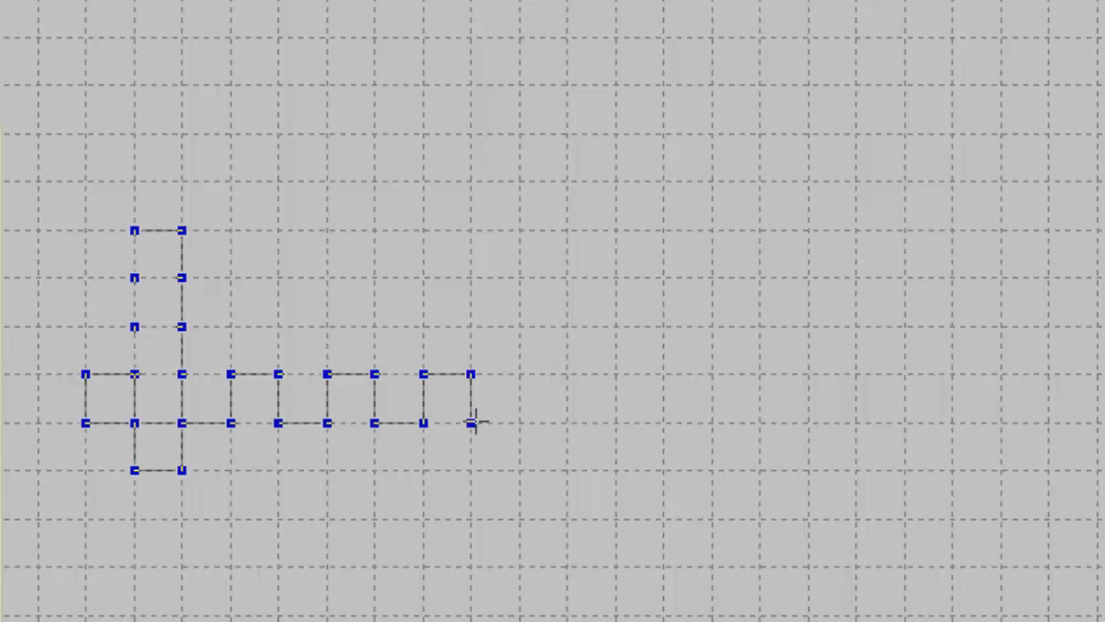
pyautogui.click(471, 422)
pyautogui.click(423, 422)
# - Trace a column of four half-inch squares beneath the row's second-to-last square, returning to the second square's lower right corner
pyautogui.click(423, 470)
pyautogui.click(374, 470)
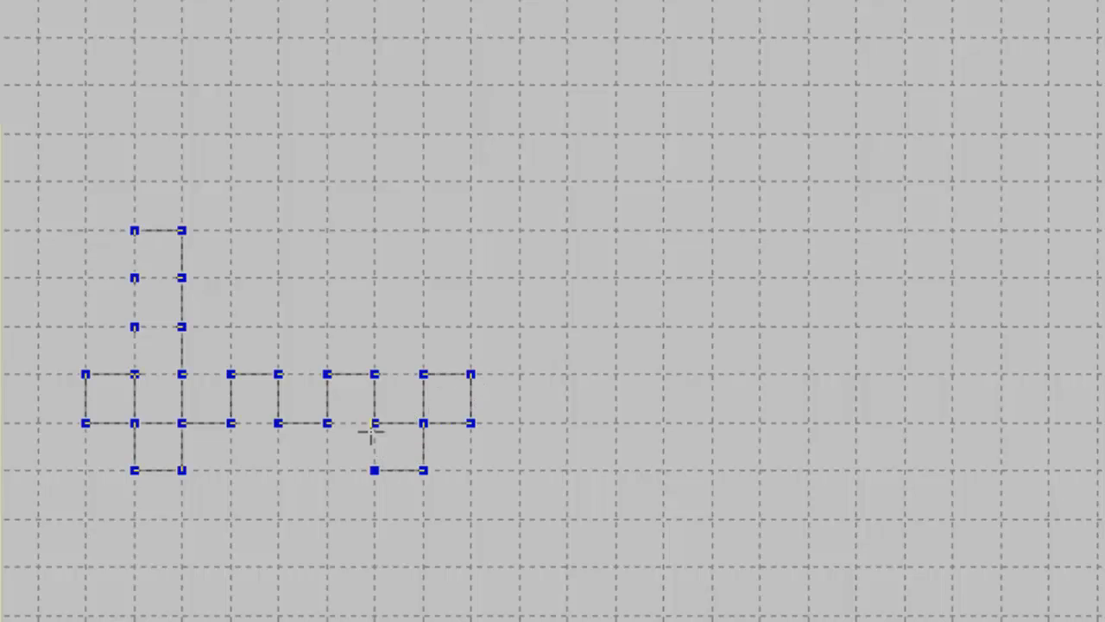
pyautogui.click(375, 423)
pyautogui.click(423, 423)
pyautogui.click(423, 470)
pyautogui.click(424, 518)
pyautogui.click(375, 519)
pyautogui.click(375, 566)
pyautogui.click(423, 566)
pyautogui.click(423, 615)
pyautogui.click(374, 615)
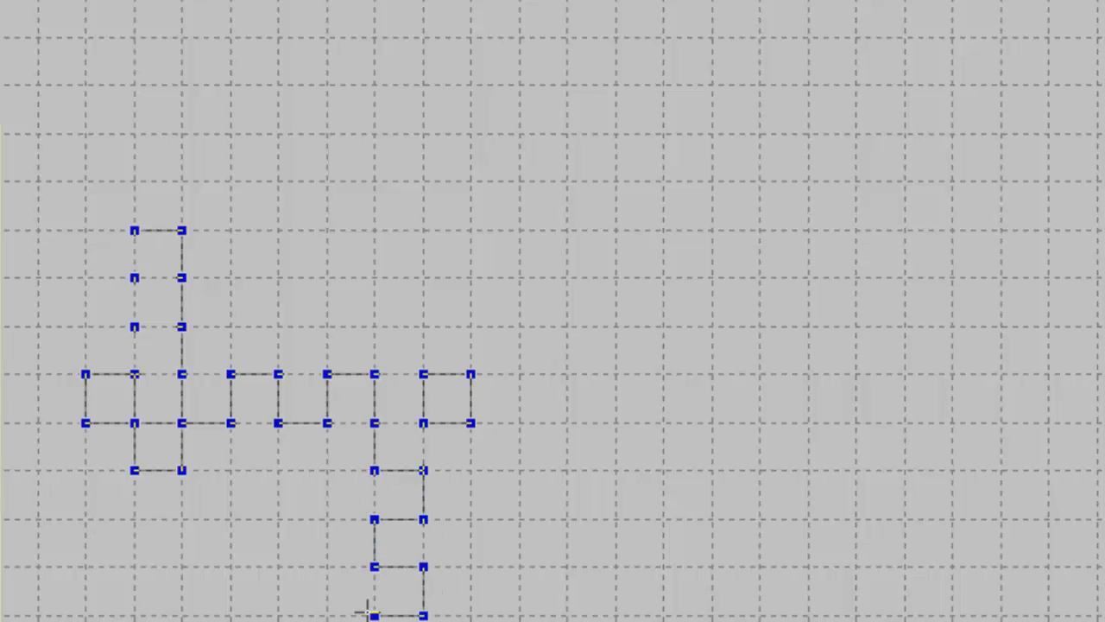
pyautogui.click(373, 566)
pyautogui.click(423, 519)
# - Trace the lower edge of a six-square row rightward from the new column's second square and close the row's last two squares
pyautogui.click(519, 519)
pyautogui.click(566, 519)
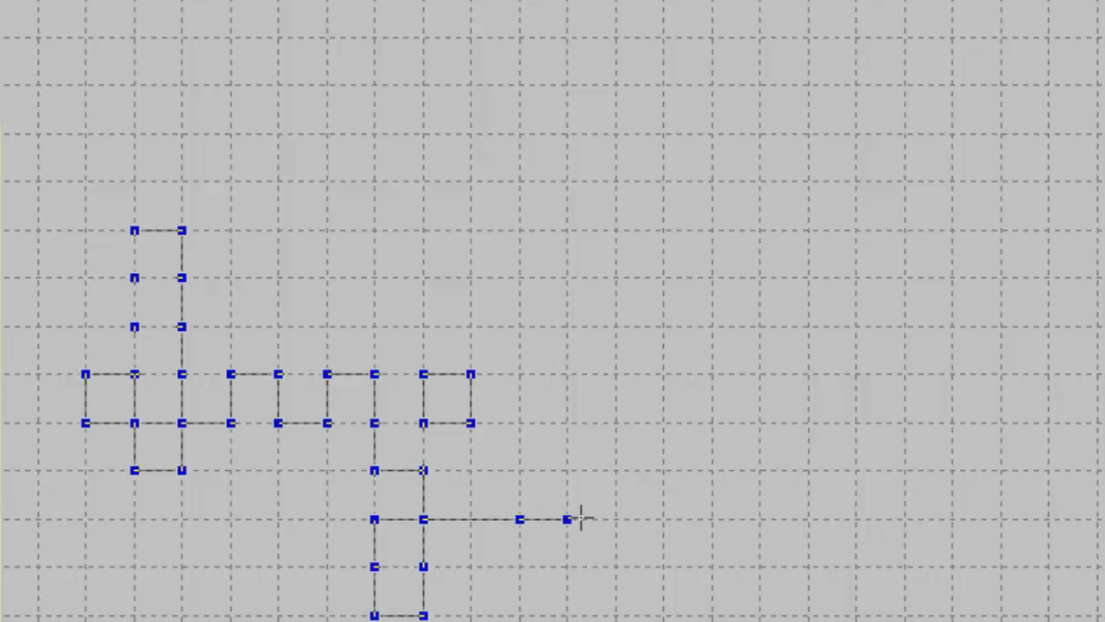
pyautogui.click(616, 519)
pyautogui.click(713, 519)
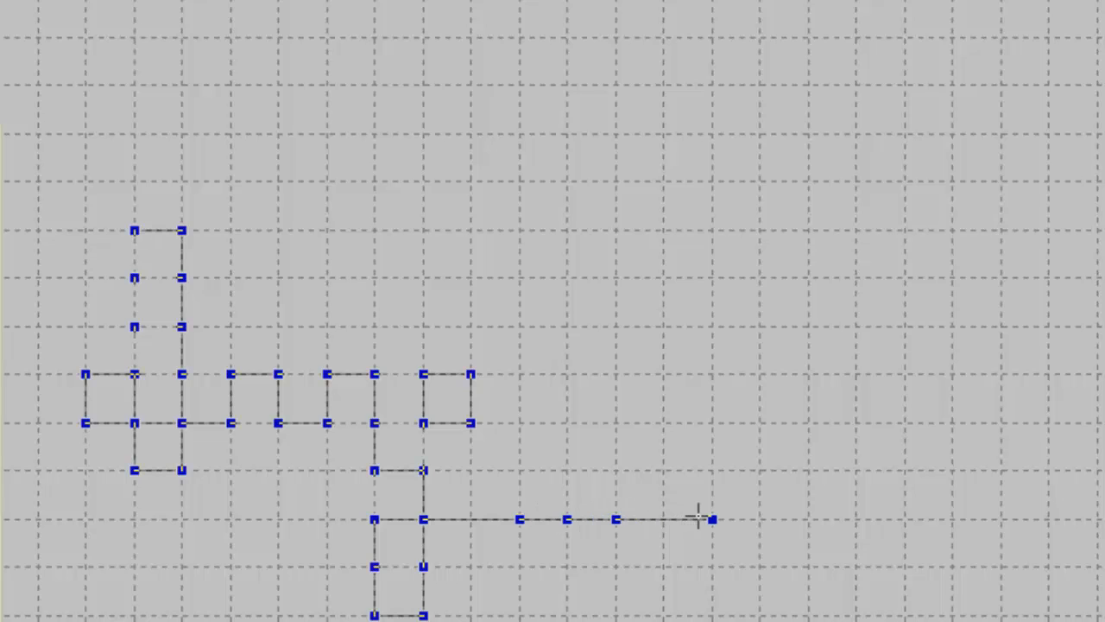
pyautogui.click(712, 469)
pyautogui.click(664, 470)
pyautogui.click(663, 519)
pyautogui.click(615, 519)
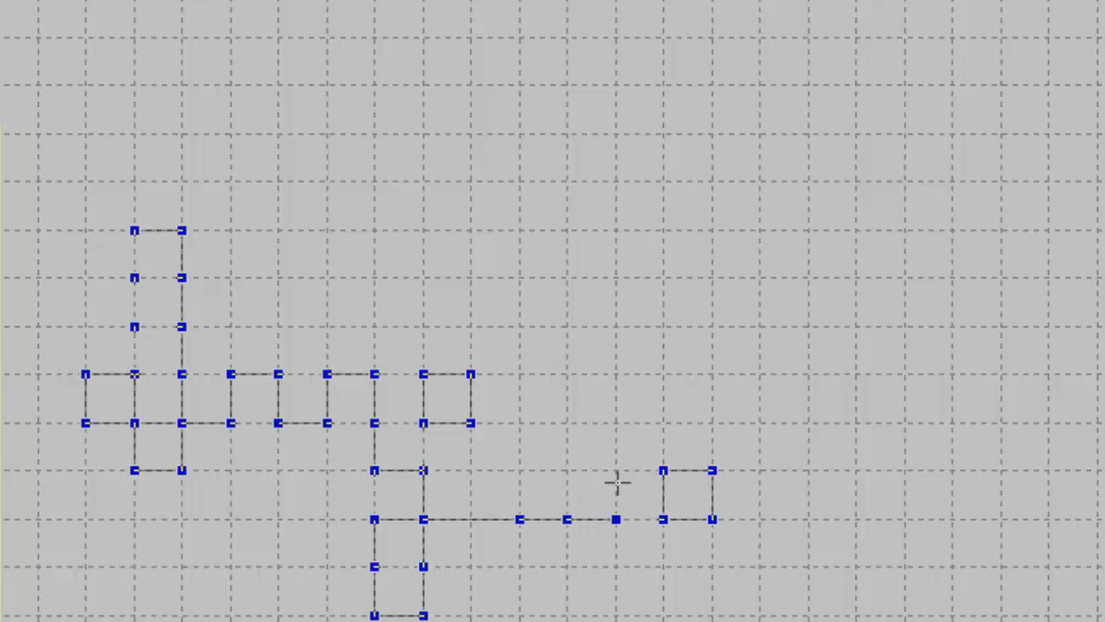
pyautogui.click(616, 470)
pyautogui.click(664, 470)
# - Trace the tops and dividers of the row's remaining four squares back to the column and finish the line path
pyautogui.click(615, 470)
pyautogui.click(566, 470)
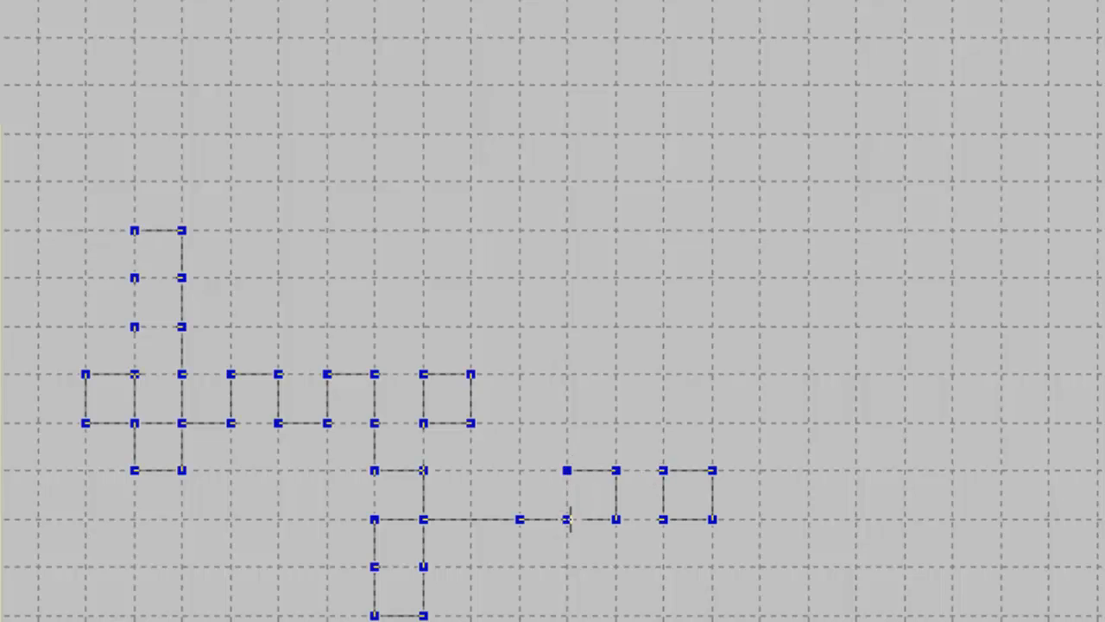
pyautogui.click(520, 470)
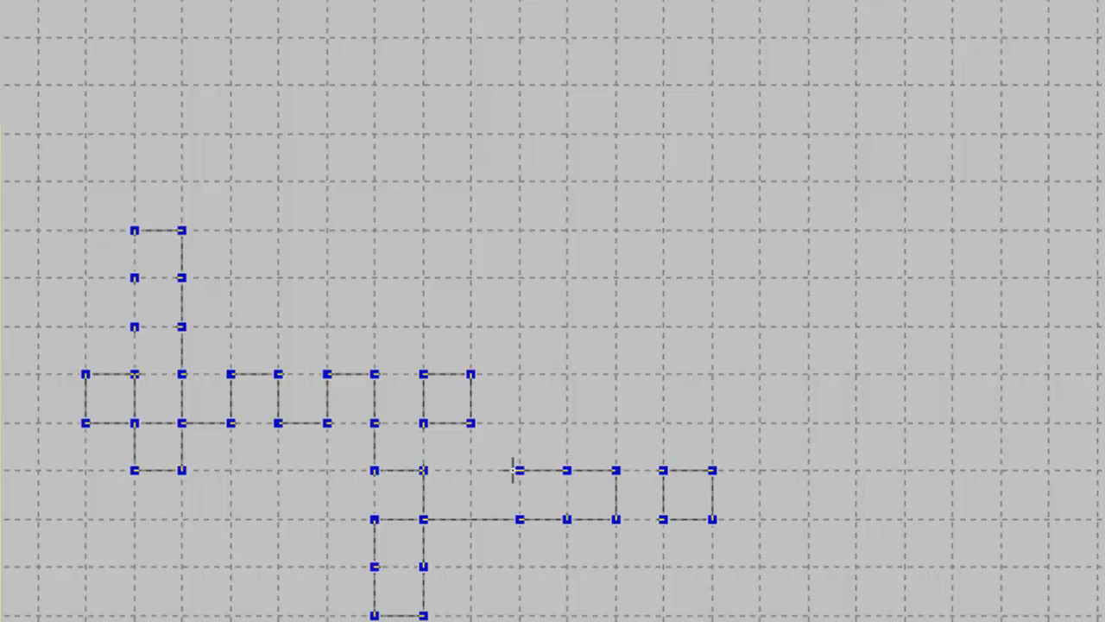
pyautogui.click(519, 519)
pyautogui.click(520, 470)
pyautogui.click(471, 469)
pyautogui.click(471, 519)
pyautogui.click(471, 470)
pyautogui.click(423, 470)
pyautogui.rightClick(207, 381)
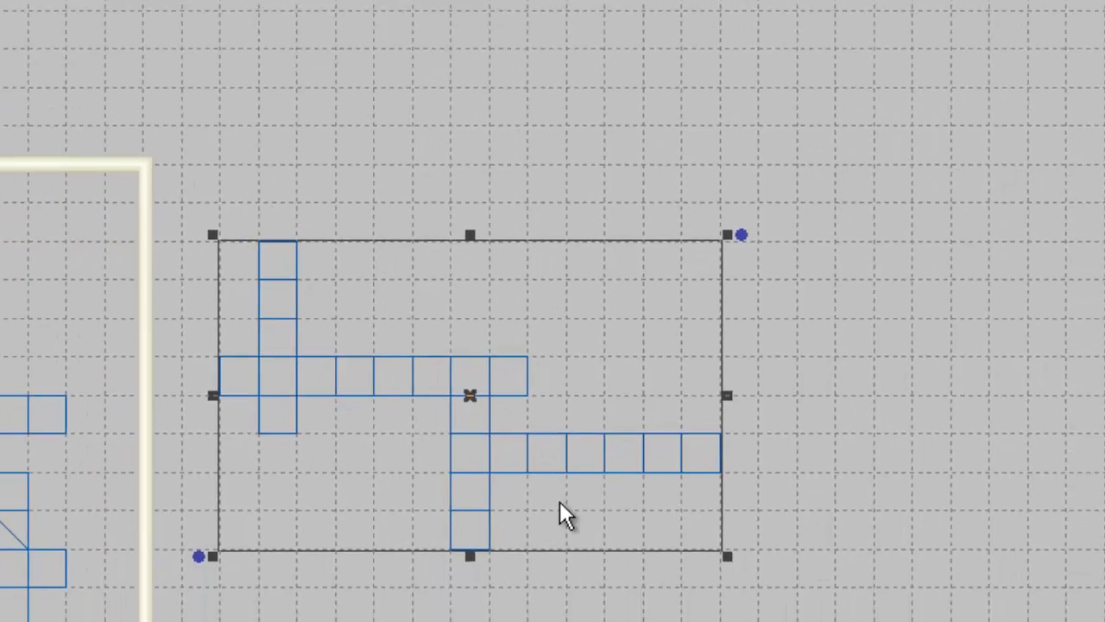
# - Apply Run stitches to the line-drawn crossword outline beside the hoop
pyautogui.scroll(3, 297, 393)
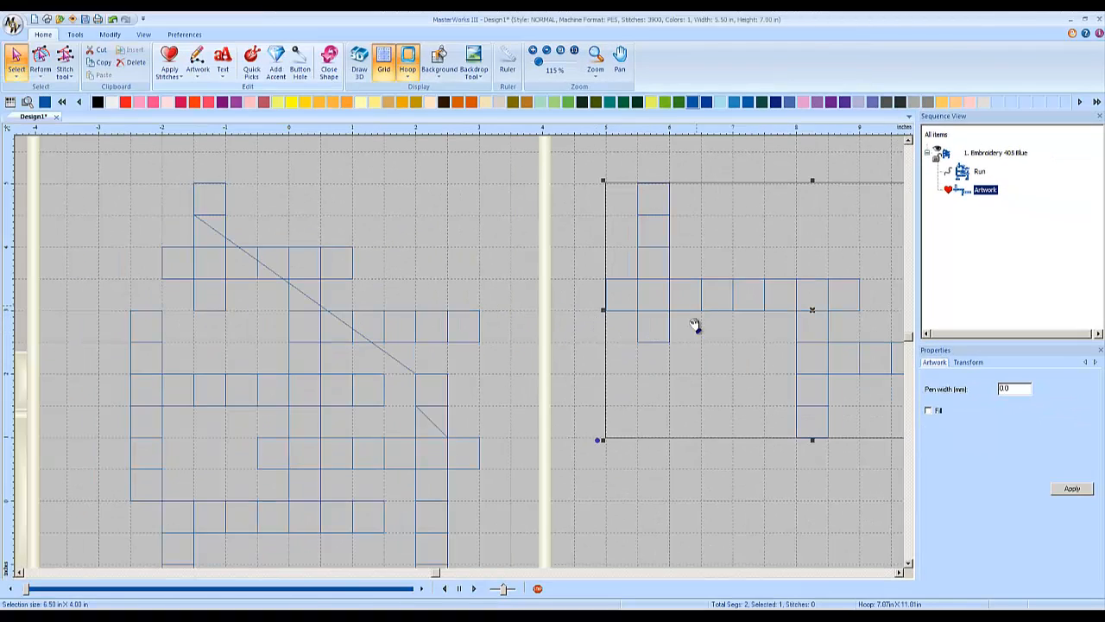
pyautogui.hscroll(1, 726, 344)
pyautogui.scroll(-3, 694, 346)
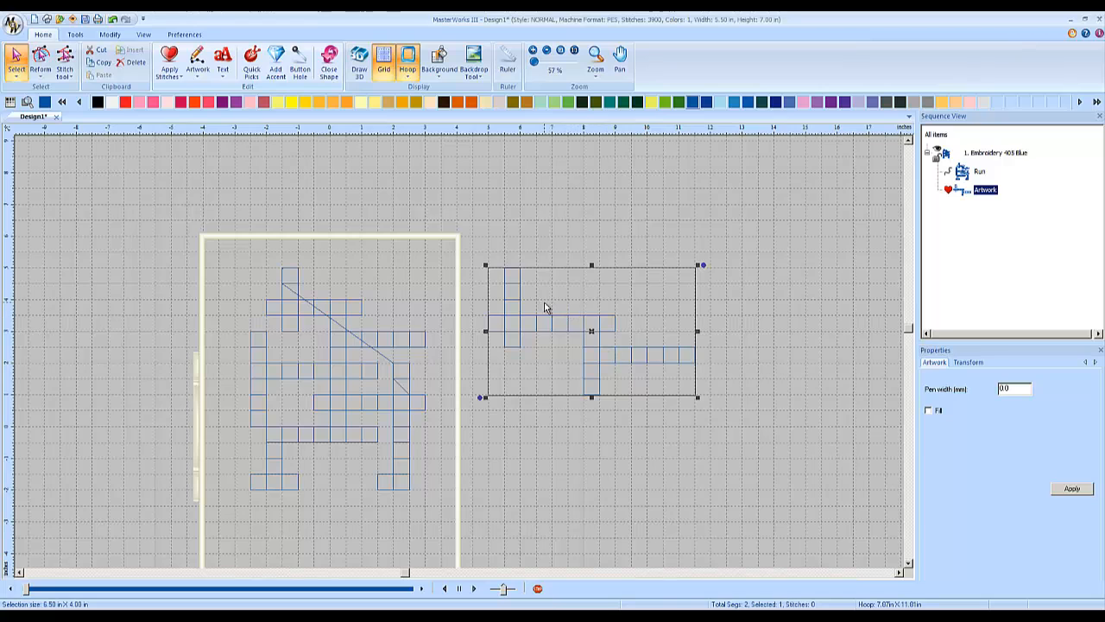
pyautogui.click(169, 62)
pyautogui.click(177, 116)
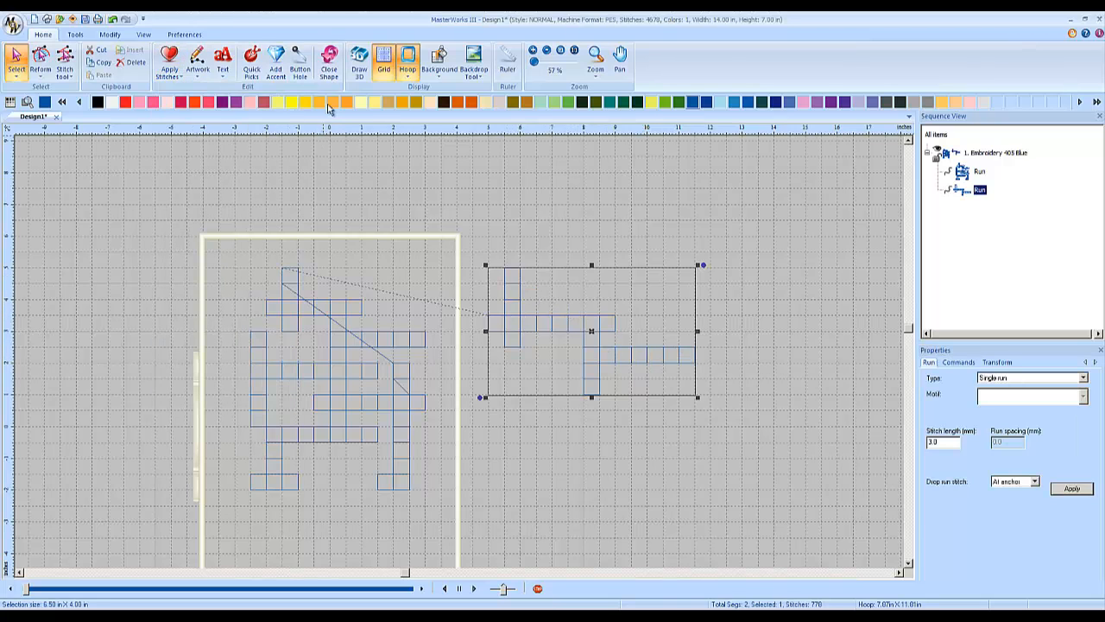
# - Turn on the 3D stitch display and undo the sample outline beside the hoop together with its Run stitches
pyautogui.click(359, 62)
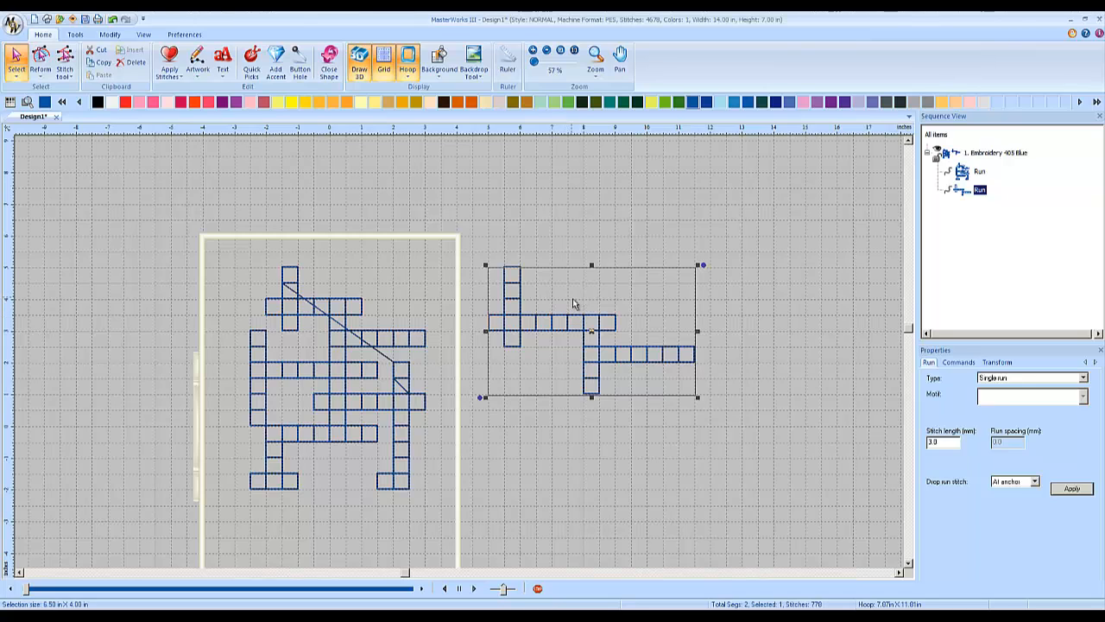
pyautogui.hotkey('ctrl', 'z')
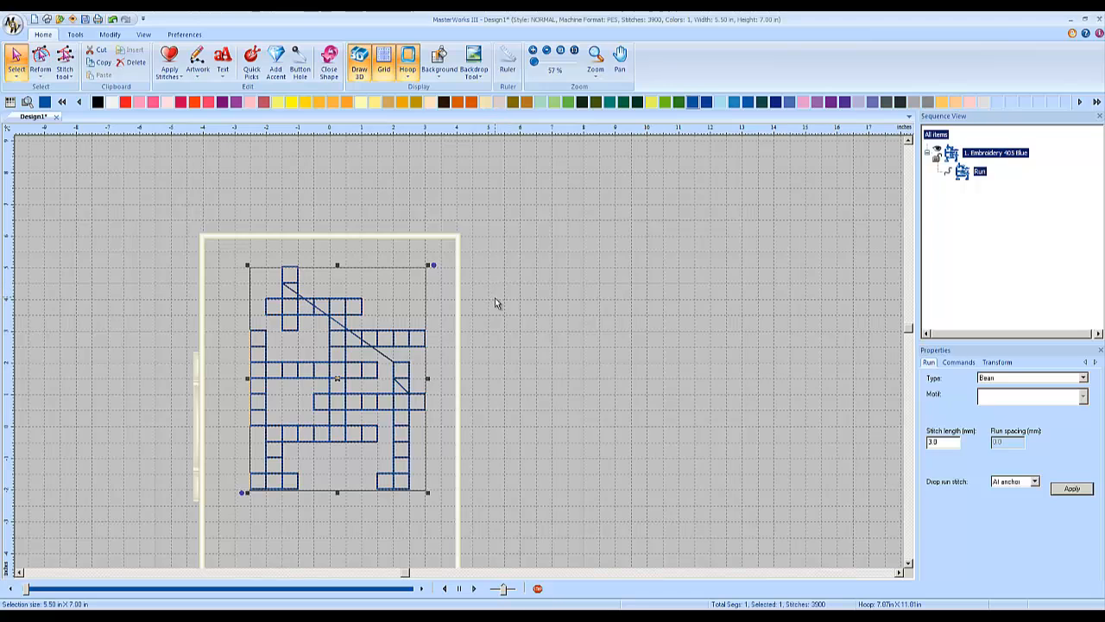
# - Deselect the crossword outline and place a new vertical text object inside the hoop's upper-left corner
pyautogui.click(501, 343)
pyautogui.press('Left')
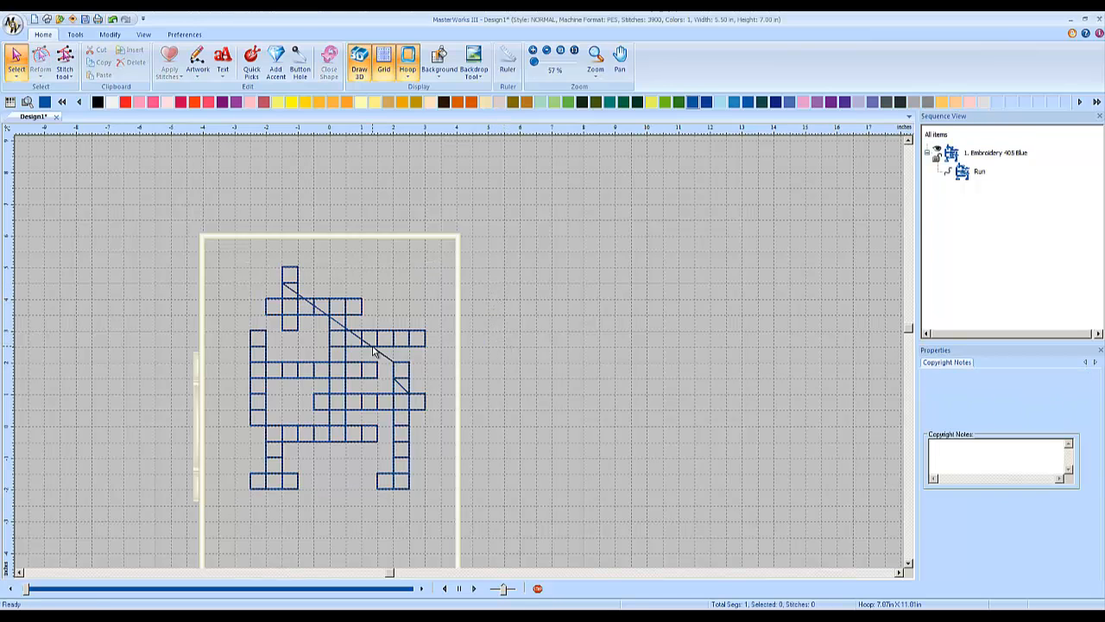
pyautogui.press('Down')
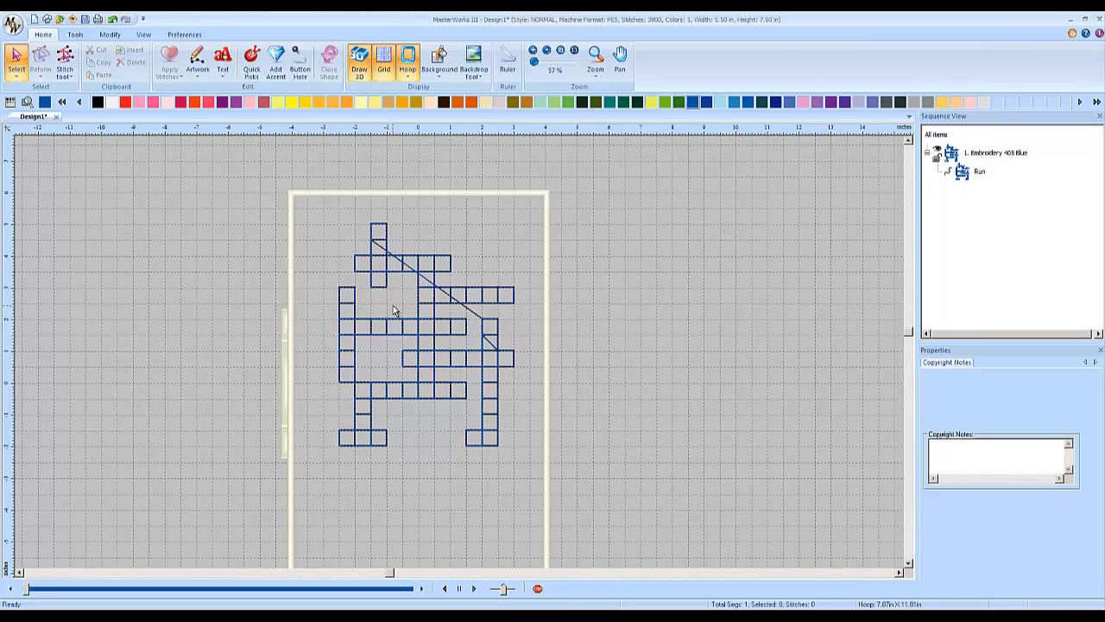
pyautogui.scroll(1, 358, 243)
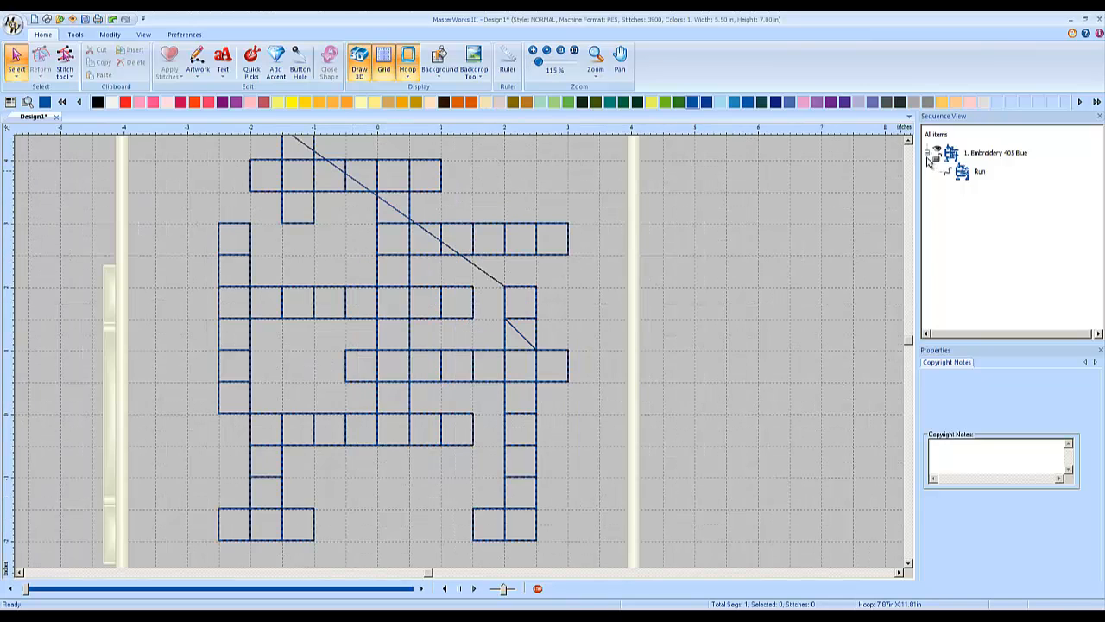
pyautogui.click(909, 140)
pyautogui.click(908, 141)
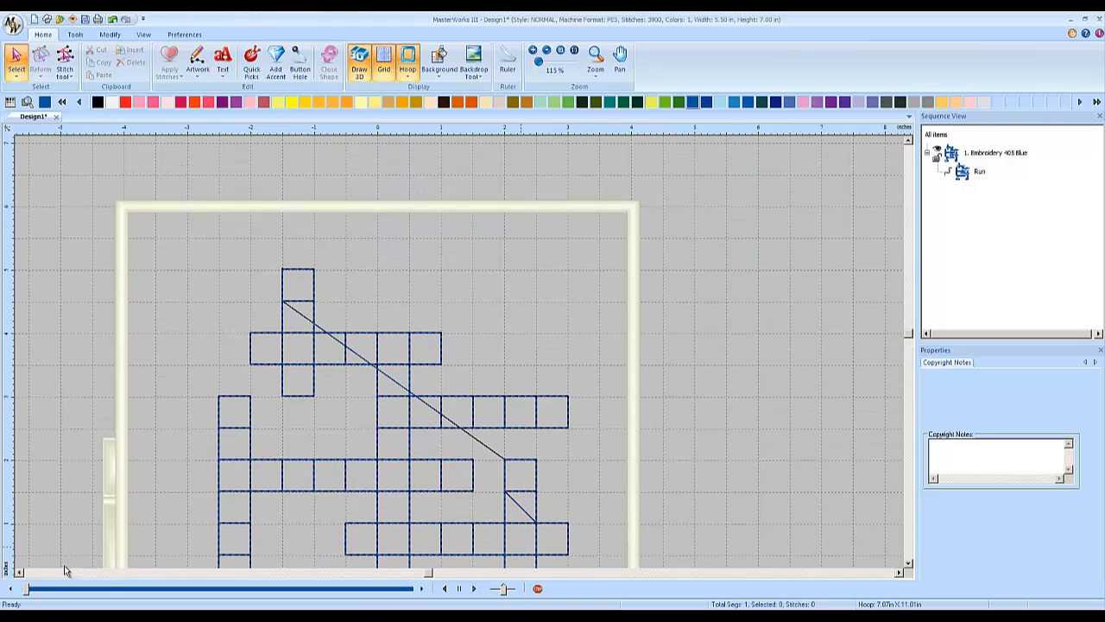
pyautogui.click(17, 573)
pyautogui.click(17, 572)
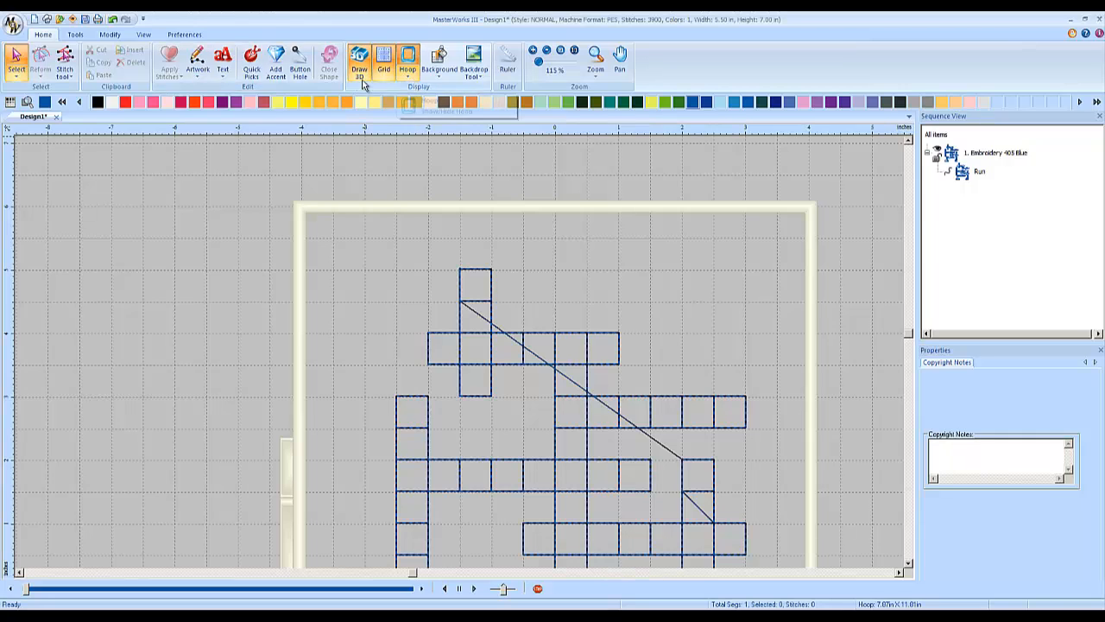
pyautogui.click(231, 76)
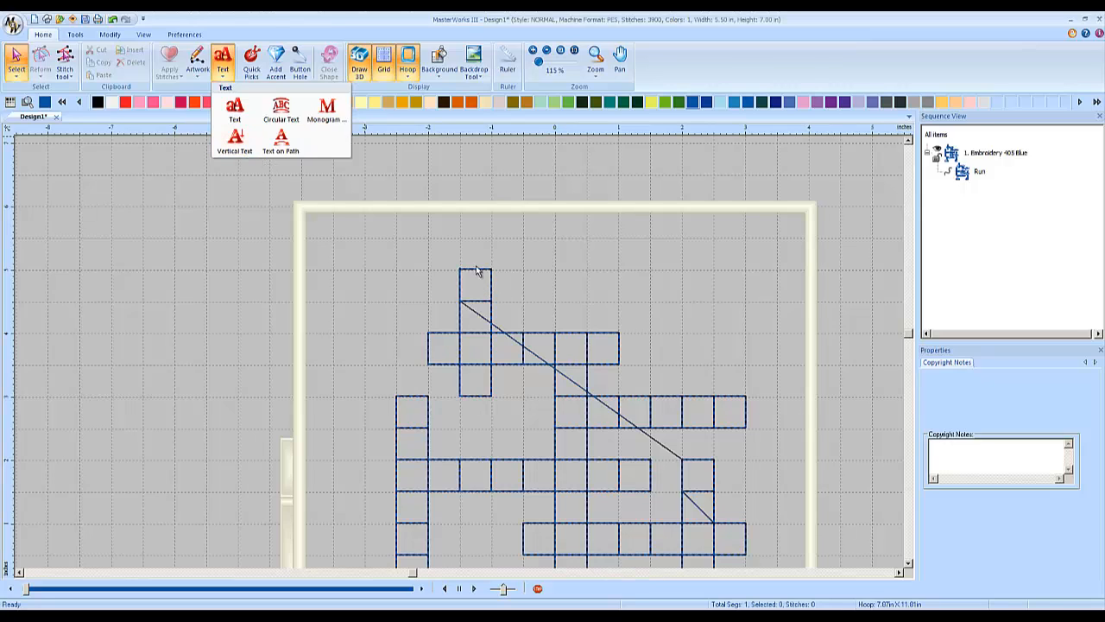
pyautogui.click(247, 154)
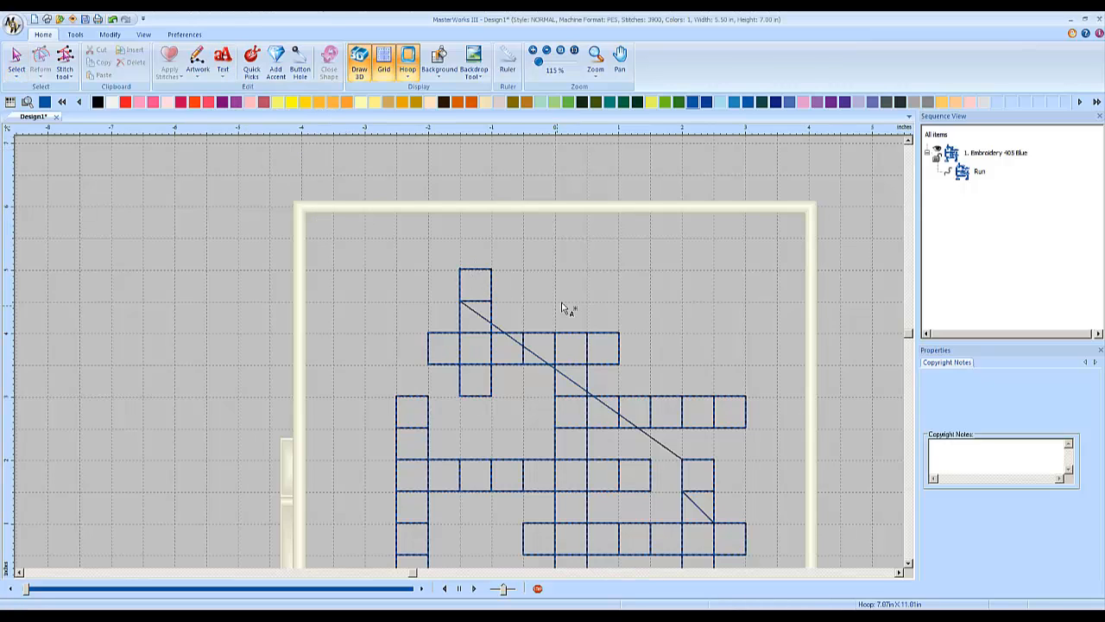
pyautogui.click(345, 235)
pyautogui.scroll(-1, 374, 263)
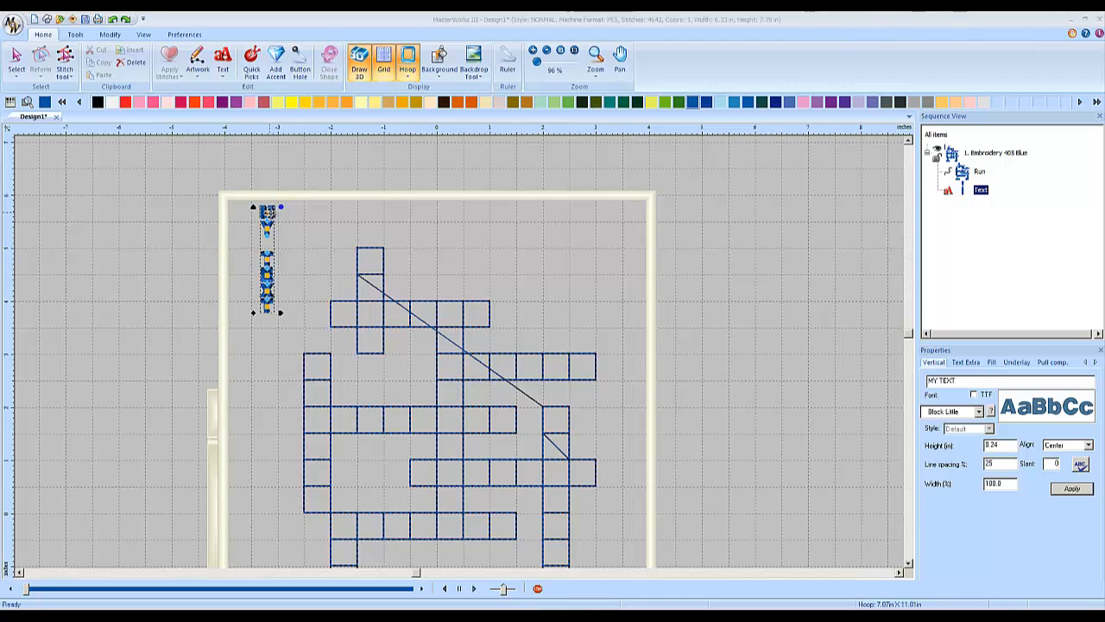
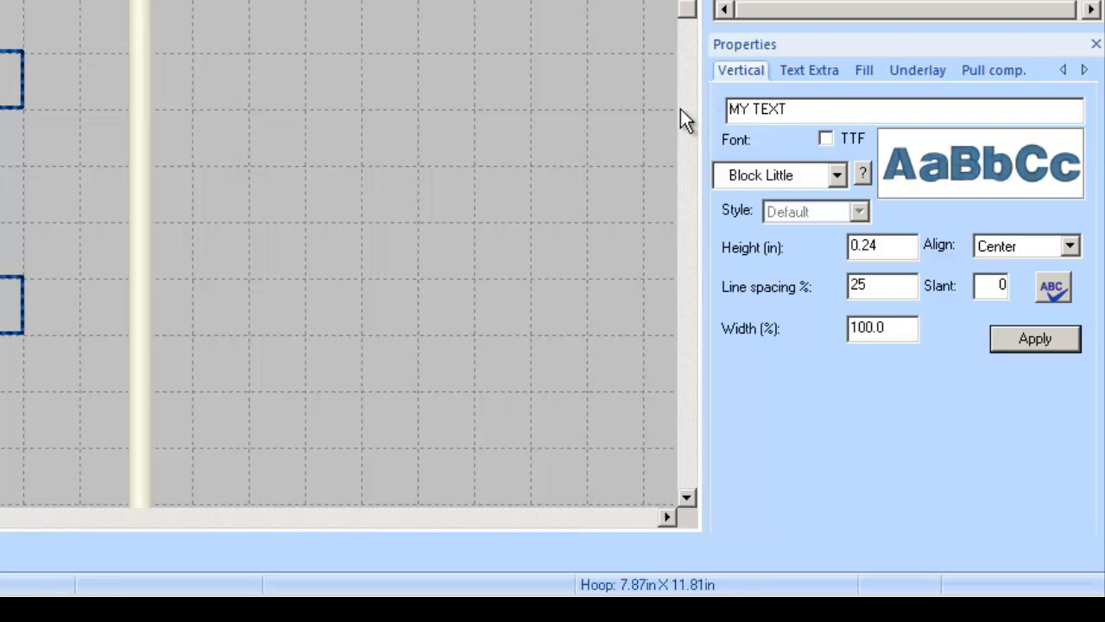
# - Replace the vertical sample text with the four-letter first name for the top column and apply it
pyautogui.moveTo(803, 113); pyautogui.dragTo(705, 115)
pyautogui.write('BRAD')
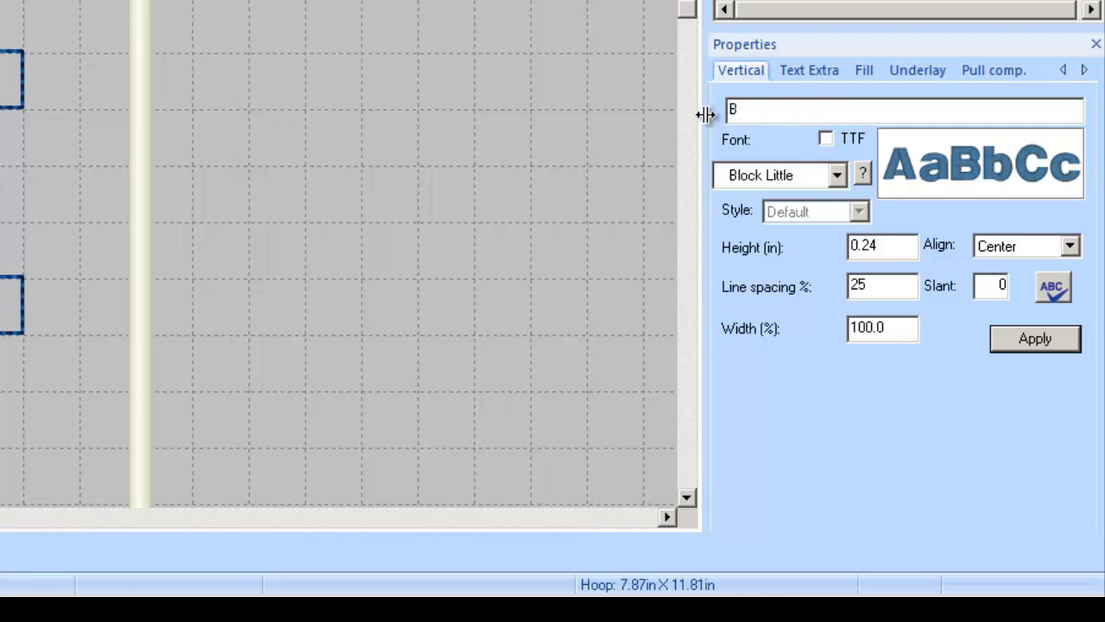
pyautogui.click(1049, 339)
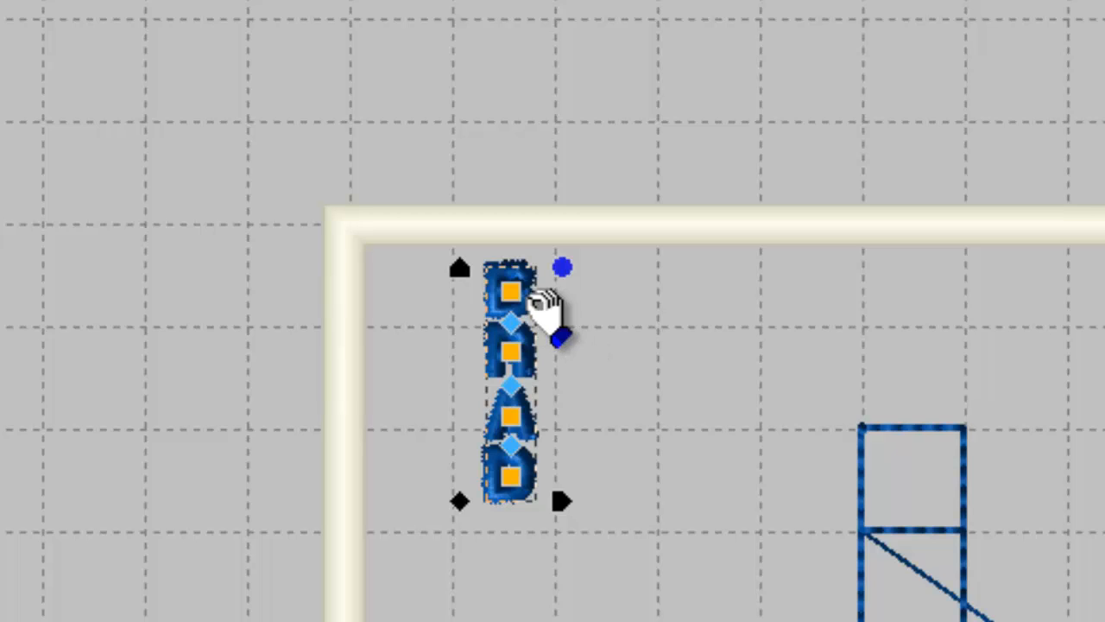
# - Move the vertical name onto the crossword's top four-square column and space its letters so each sits centred in its own square
pyautogui.moveTo(550, 307); pyautogui.dragTo(942, 487)
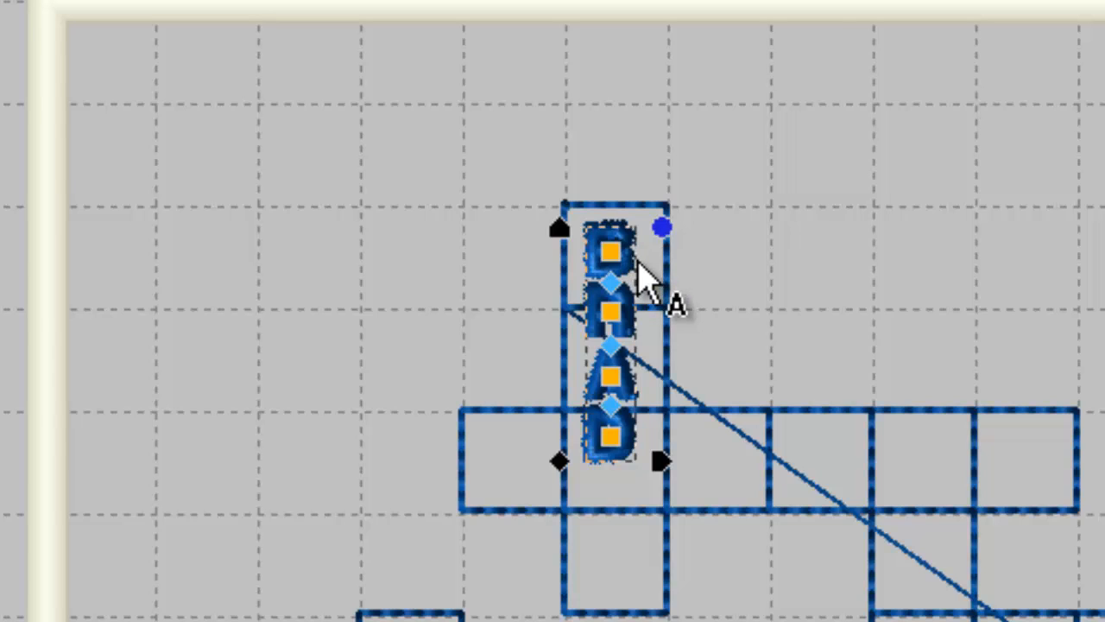
pyautogui.moveTo(646, 270); pyautogui.dragTo(650, 273)
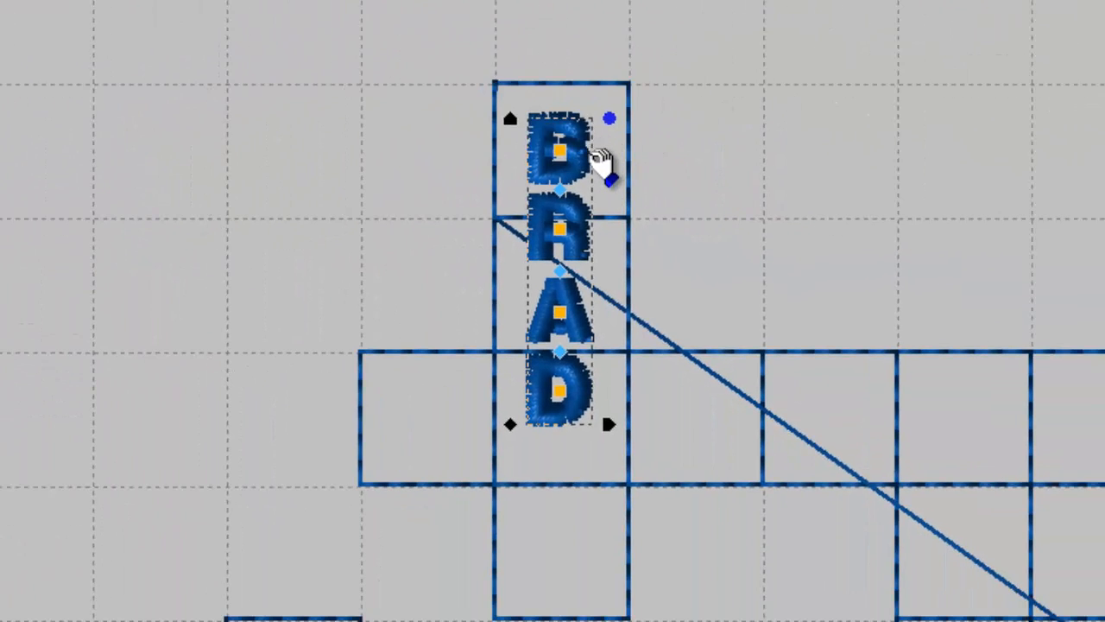
pyautogui.moveTo(581, 159); pyautogui.dragTo(567, 197)
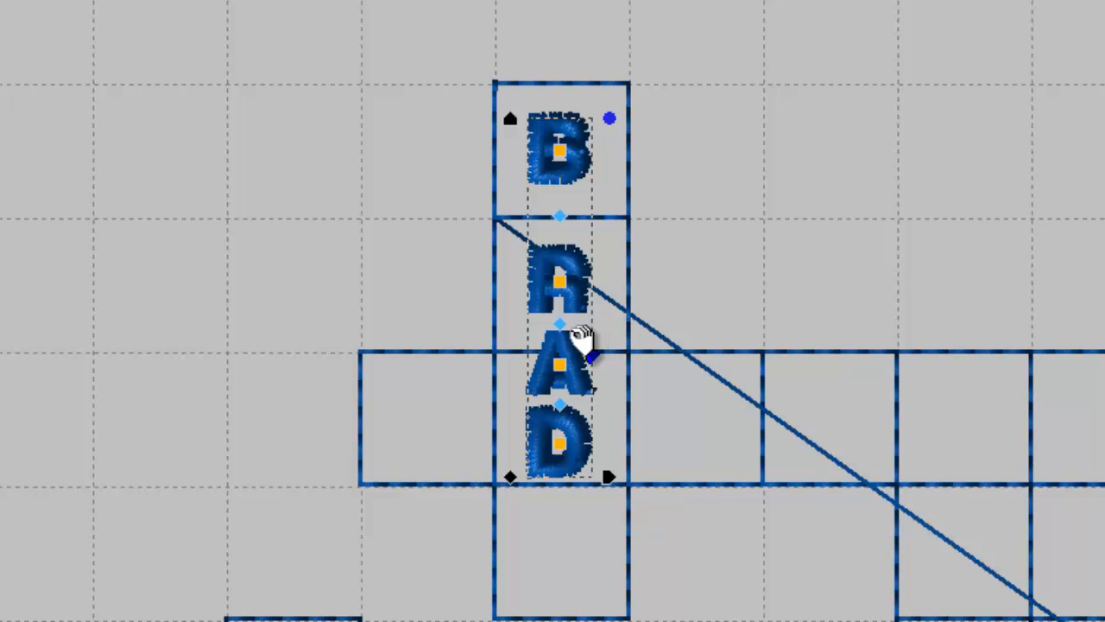
pyautogui.moveTo(561, 321); pyautogui.dragTo(558, 351)
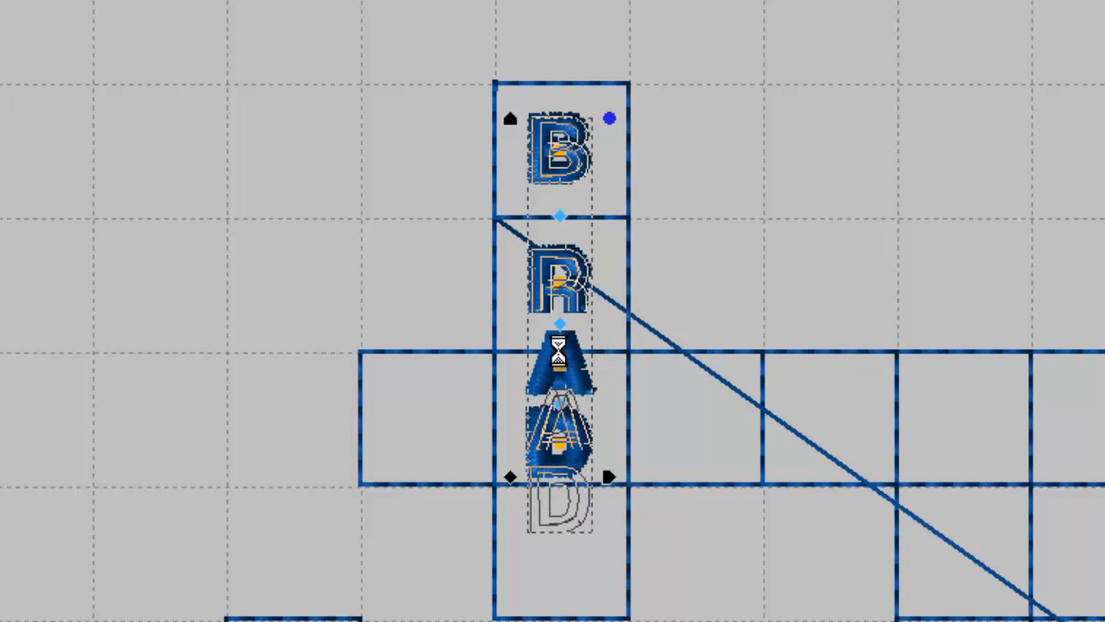
pyautogui.moveTo(545, 451); pyautogui.dragTo(550, 488)
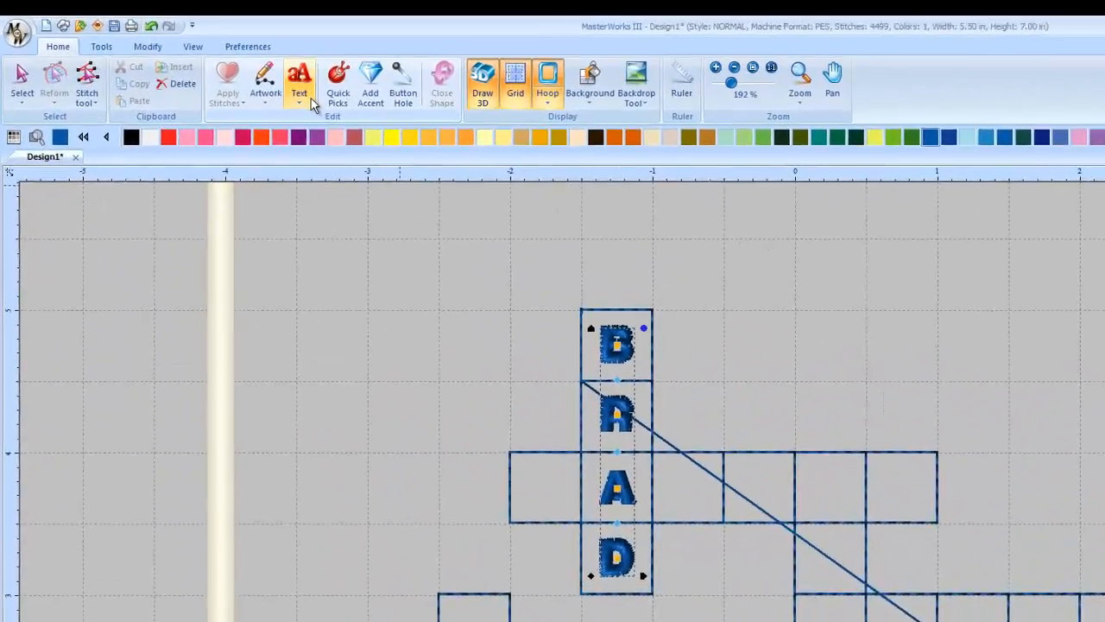
# - Add horizontal text at the six-square row with the six-letter first name, replacing its shared second letter with a space
pyautogui.click(309, 98)
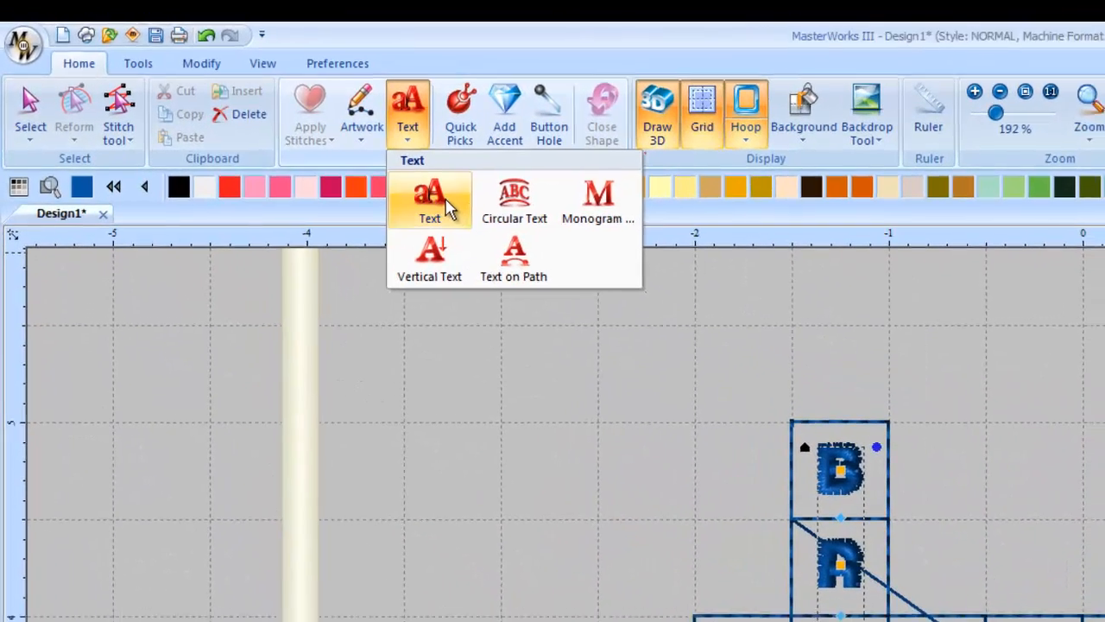
pyautogui.click(447, 208)
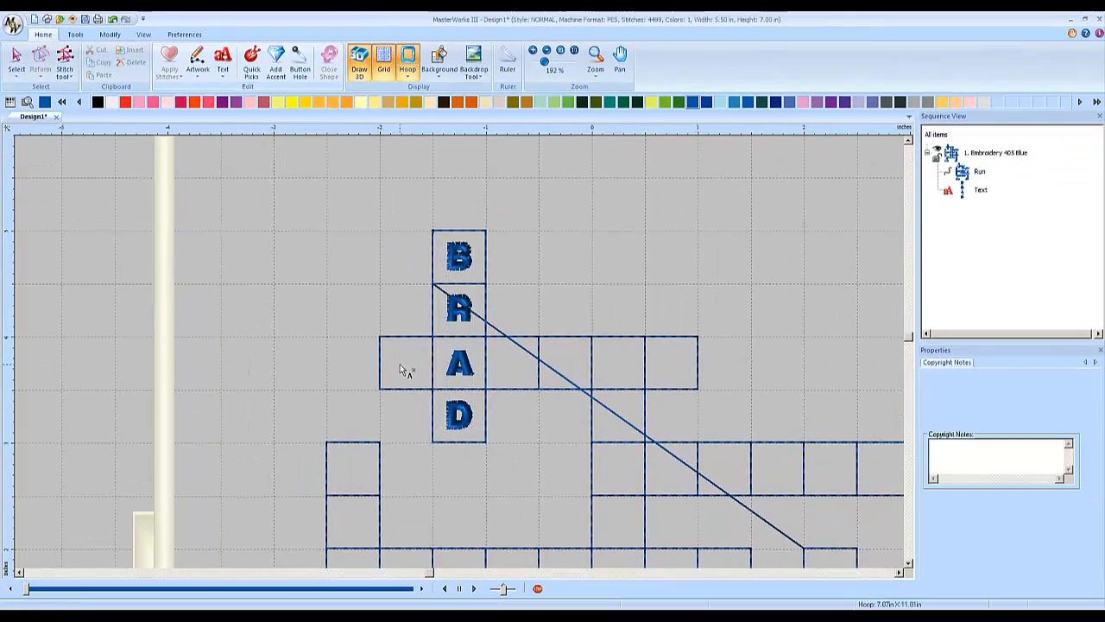
pyautogui.click(400, 369)
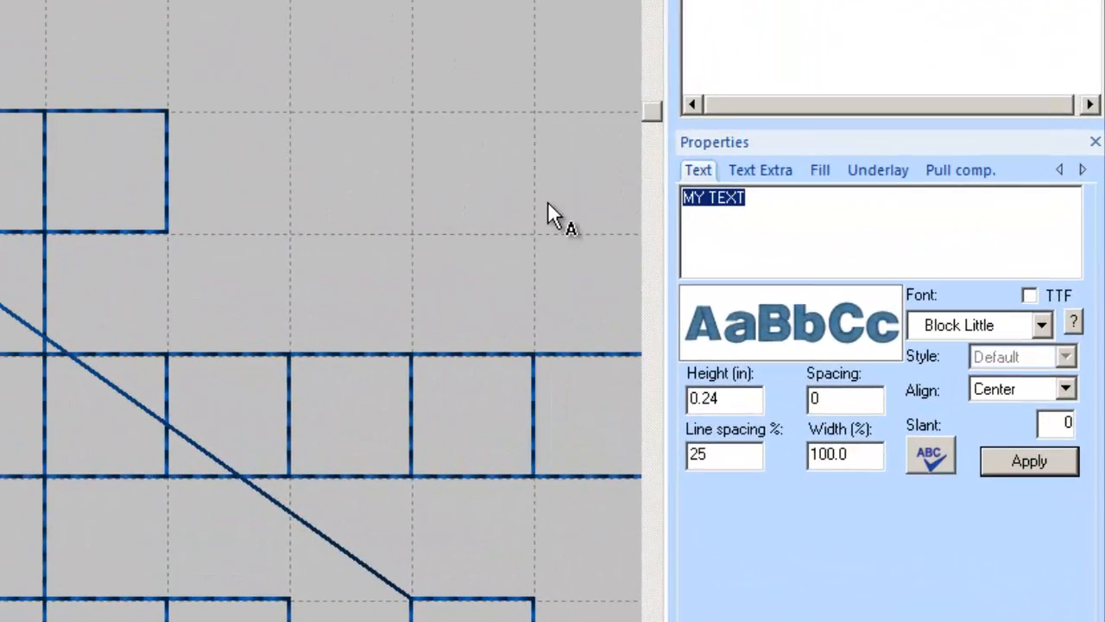
pyautogui.write('J')
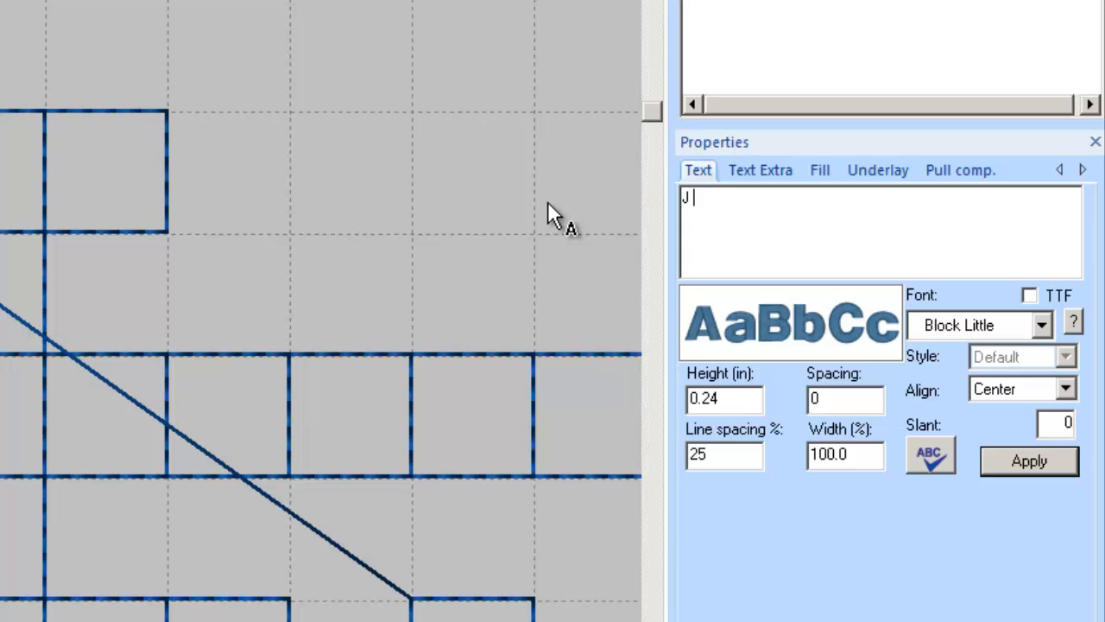
pyautogui.write(' NICE')
pyautogui.click(1044, 471)
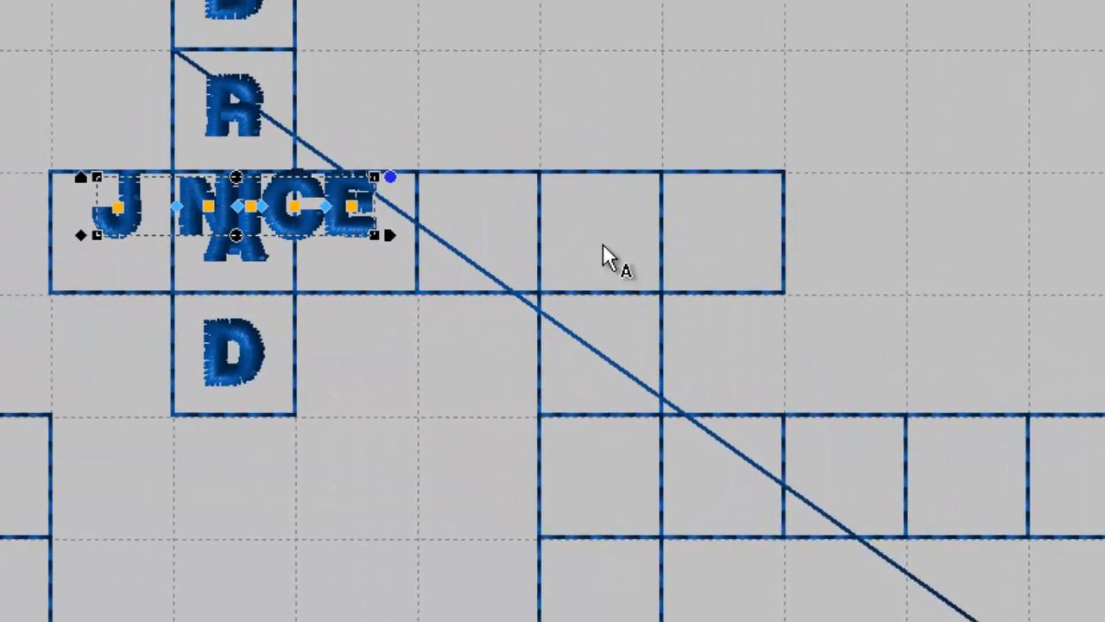
# - Centre the horizontal name in the six-square row and space its letters one per square around the shared letter
pyautogui.moveTo(298, 220); pyautogui.dragTo(291, 246)
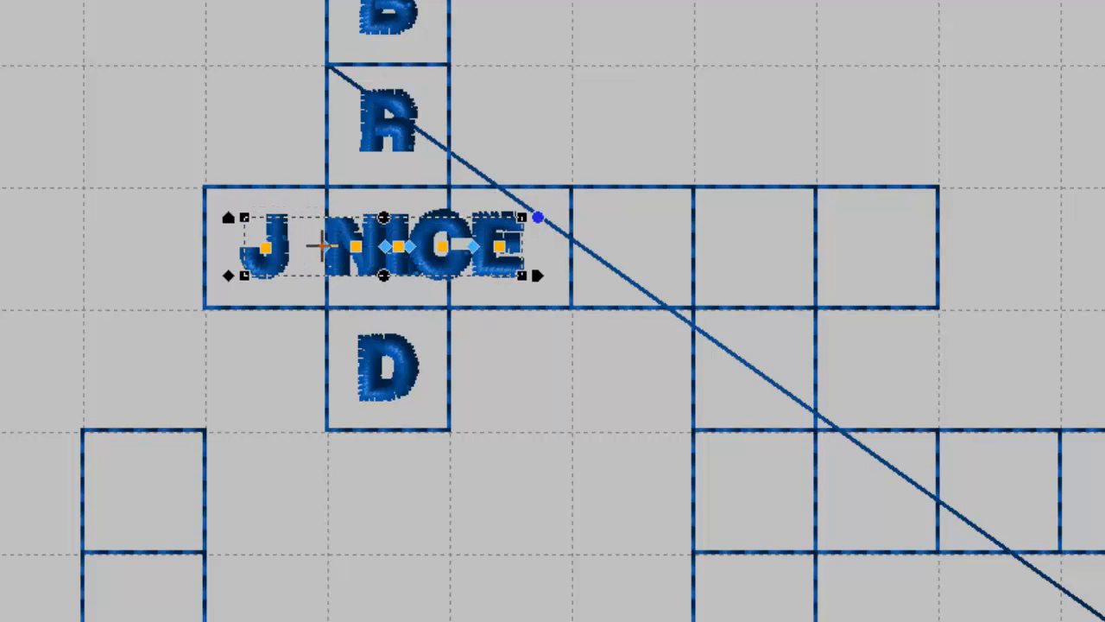
pyautogui.moveTo(322, 251); pyautogui.dragTo(616, 251)
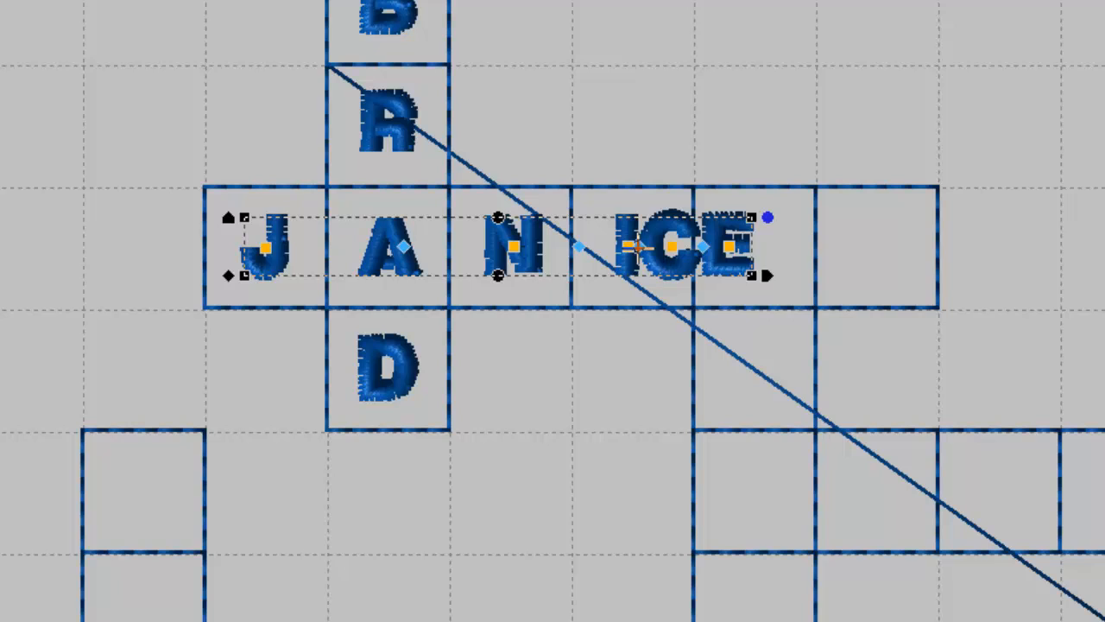
pyautogui.moveTo(649, 252); pyautogui.dragTo(859, 249)
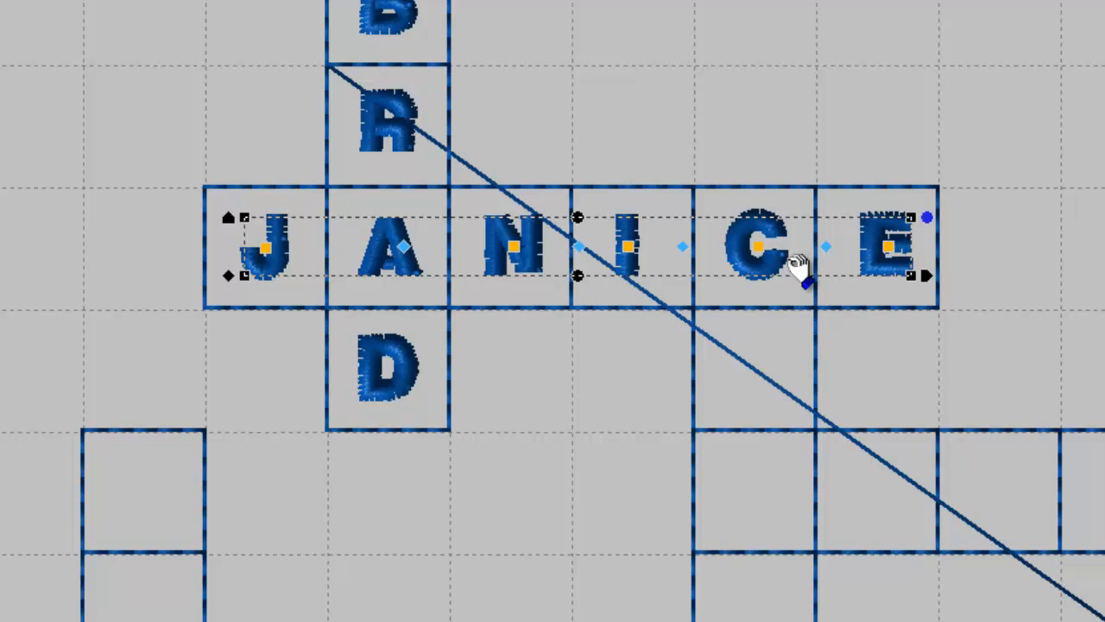
# - Add a vertical text object reading USTOMERS to the right of the long centre column
pyautogui.scroll(-1, 786, 381)
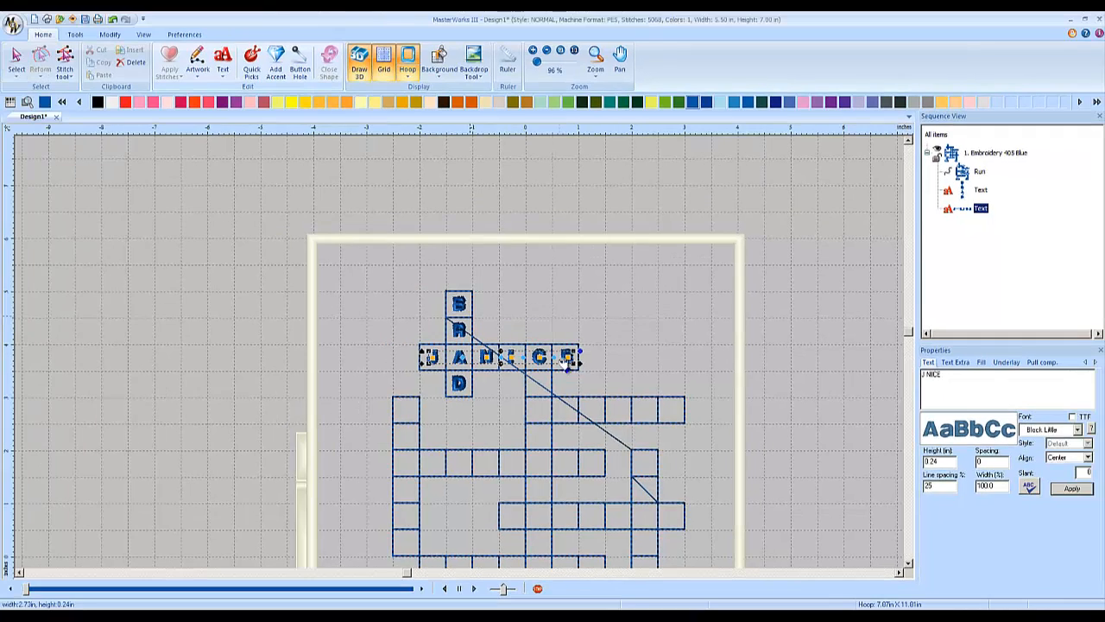
pyautogui.click(223, 69)
pyautogui.click(236, 141)
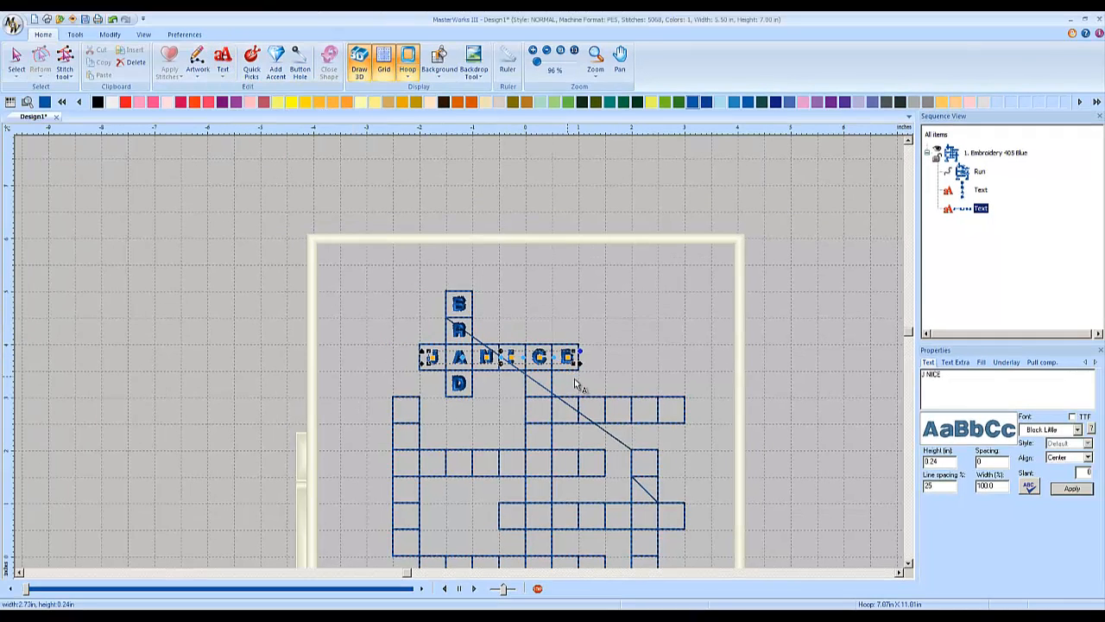
pyautogui.click(604, 380)
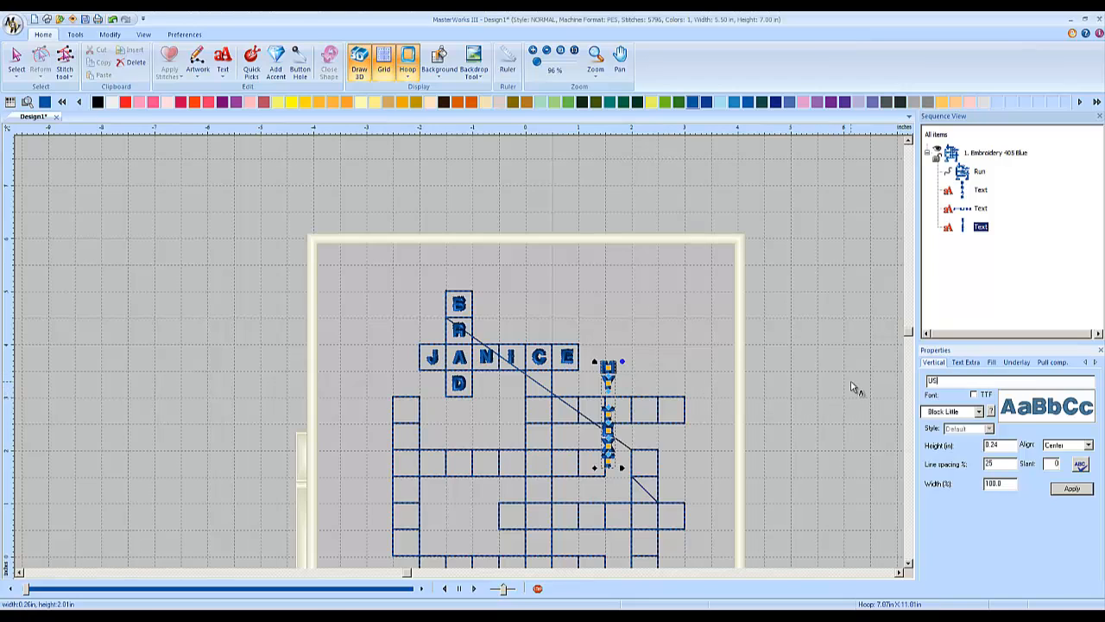
pyautogui.write('USTOMERS')
pyautogui.click(1070, 490)
# - Move USTOMERS into the long centre column so the U sits in the square directly below the C
pyautogui.moveTo(615, 371); pyautogui.dragTo(545, 388)
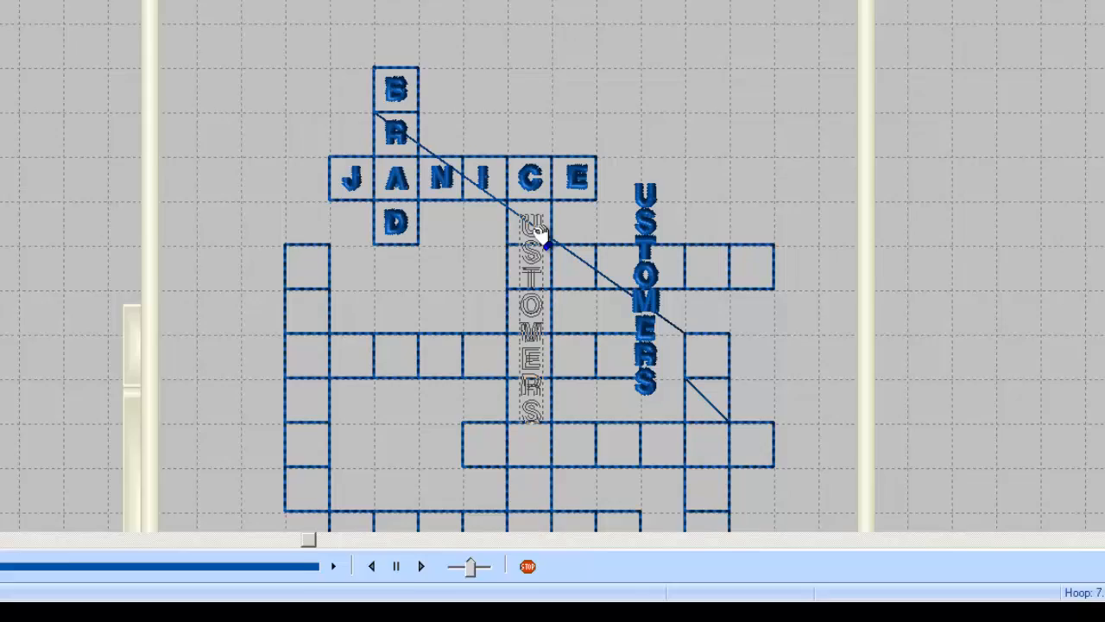
pyautogui.moveTo(540, 235); pyautogui.dragTo(542, 233)
pyautogui.moveTo(539, 128); pyautogui.dragTo(536, 128)
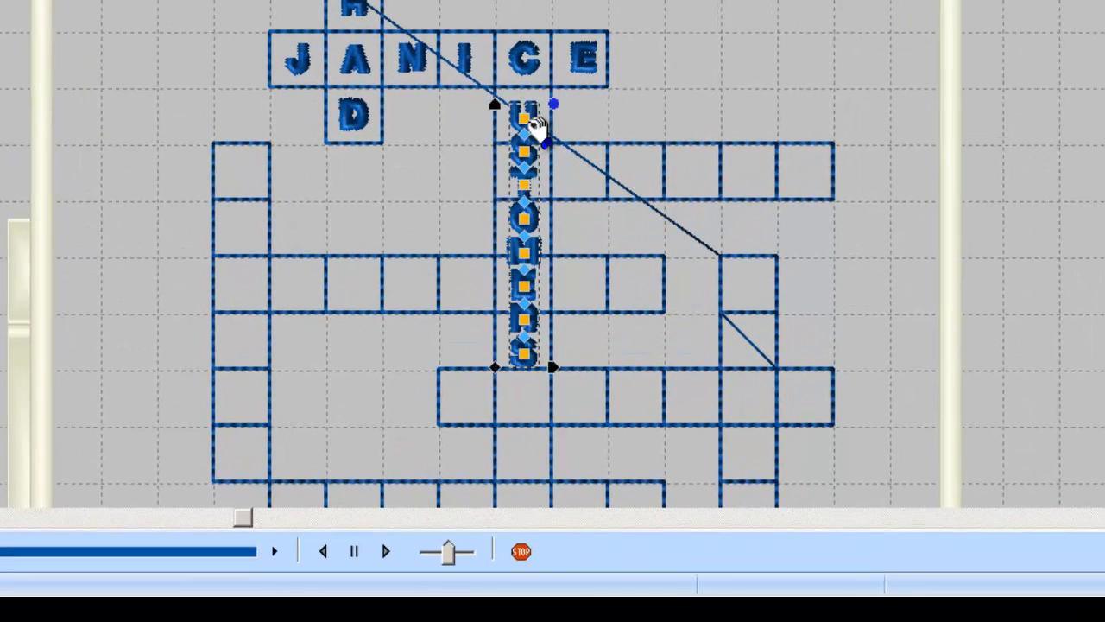
# - Space the letters of the vertical USTOMERS text down the long centre column so that each one sits in its own square
pyautogui.scroll(1, 543, 152)
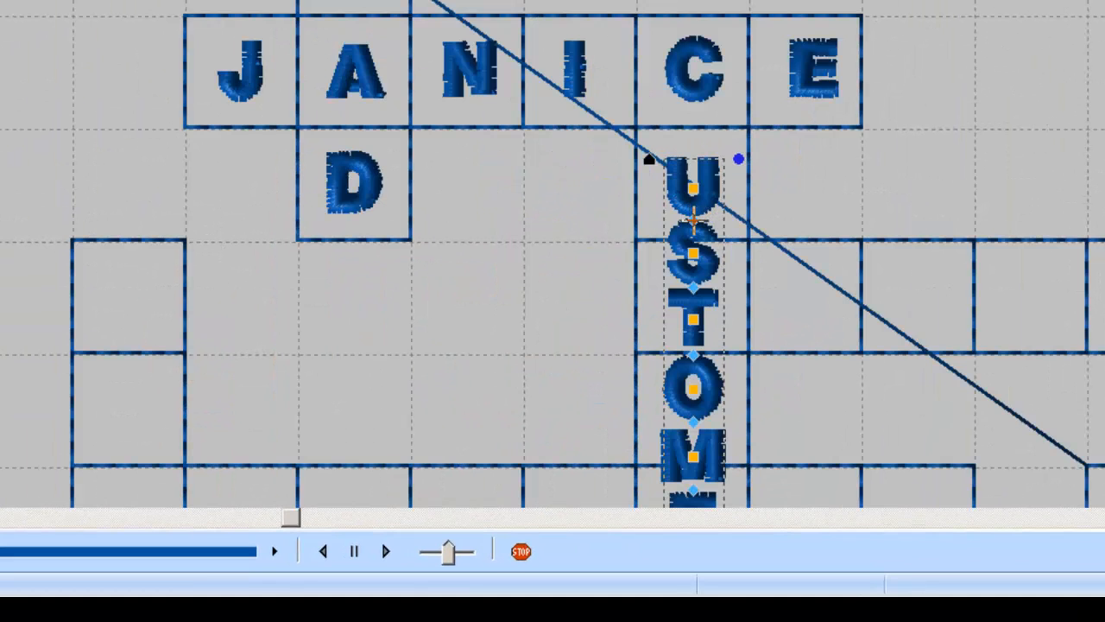
pyautogui.moveTo(693, 244); pyautogui.dragTo(694, 244)
pyautogui.scroll(-4, 651, 259)
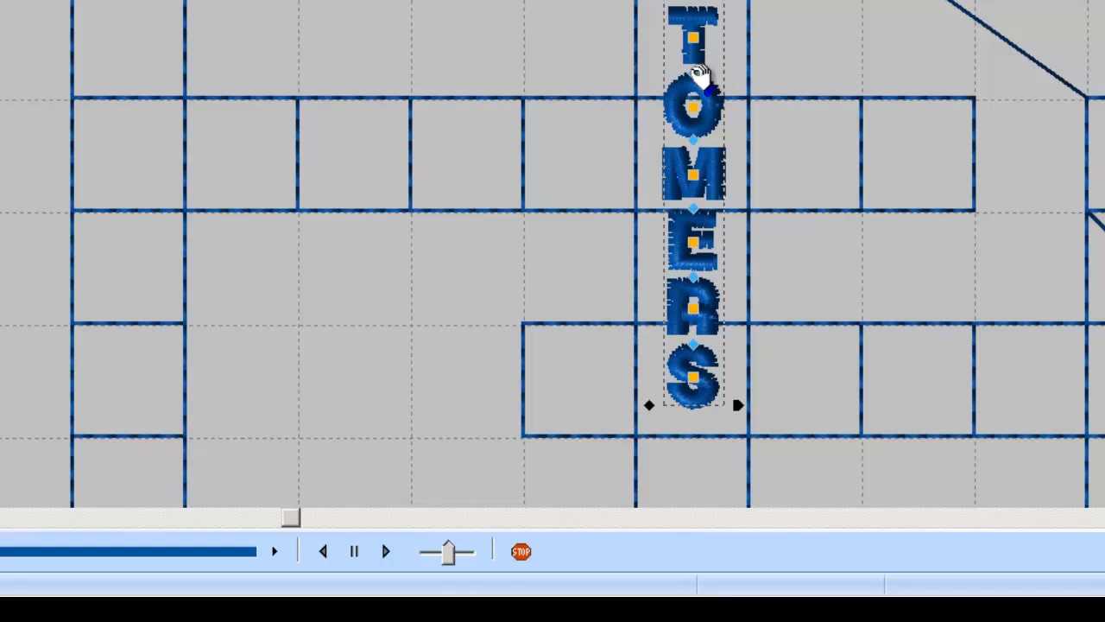
pyautogui.moveTo(694, 74); pyautogui.dragTo(693, 117)
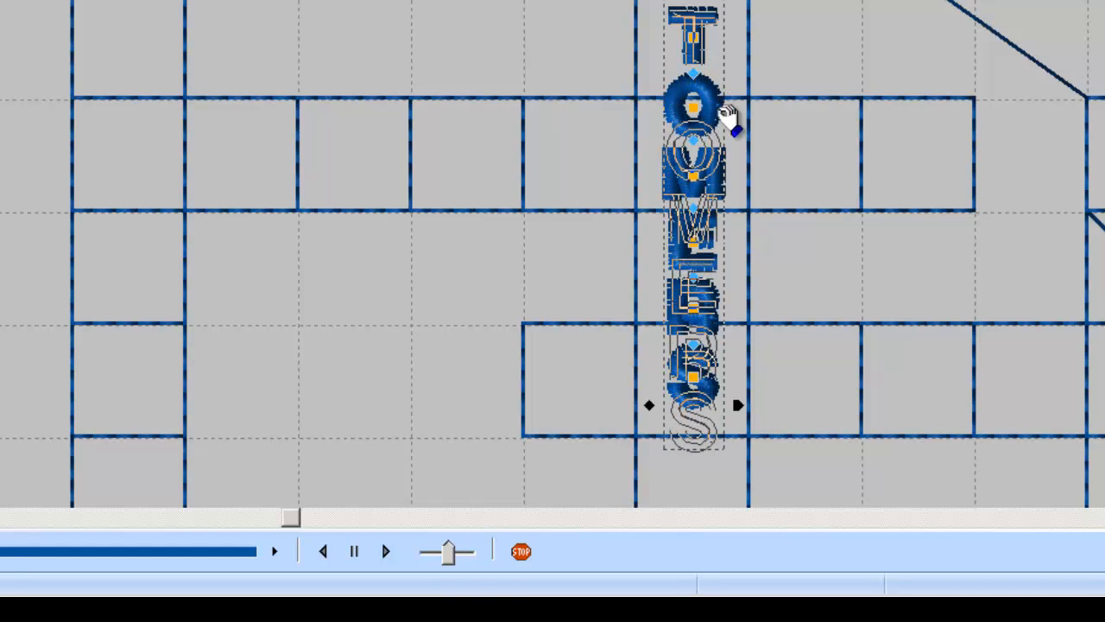
pyautogui.moveTo(694, 184); pyautogui.dragTo(691, 210)
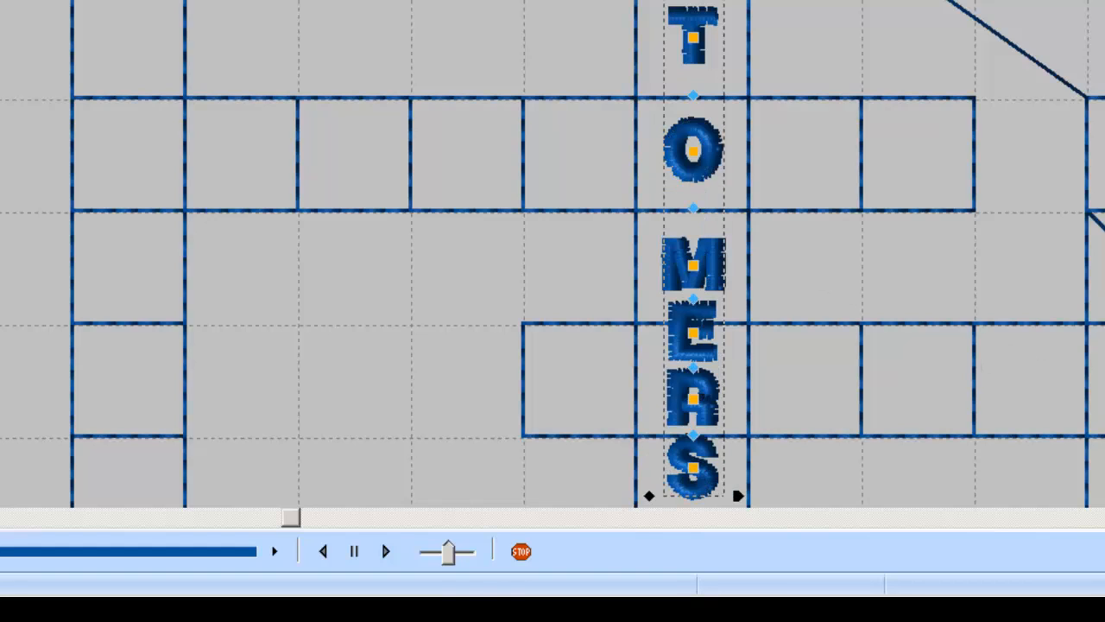
pyautogui.scroll(-3, 553, 254)
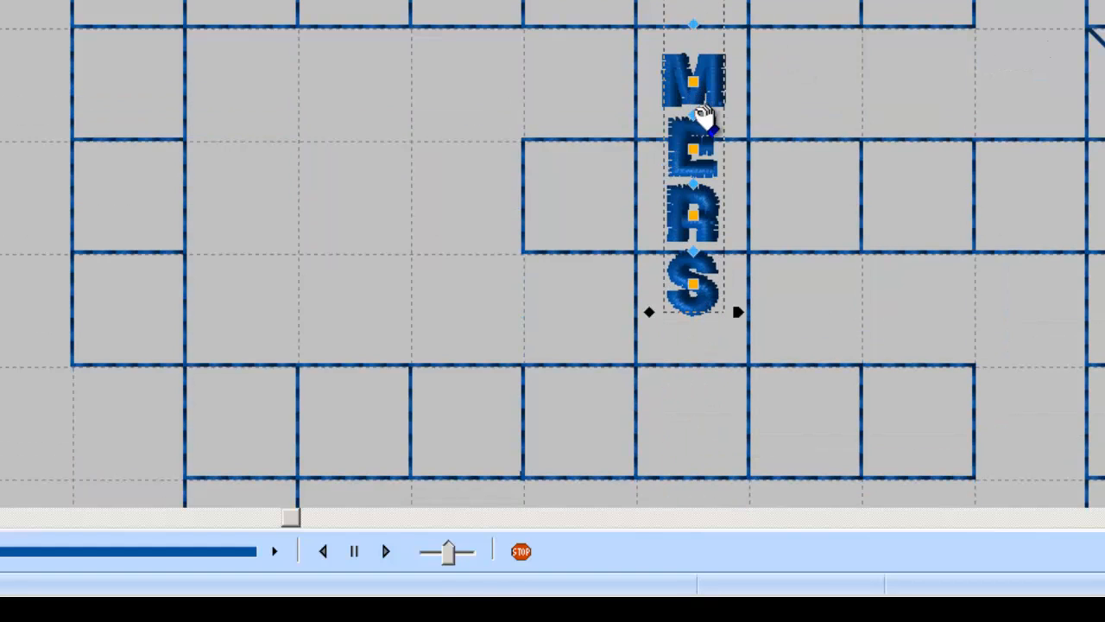
pyautogui.moveTo(704, 115); pyautogui.dragTo(699, 138)
pyautogui.moveTo(694, 234); pyautogui.dragTo(698, 293)
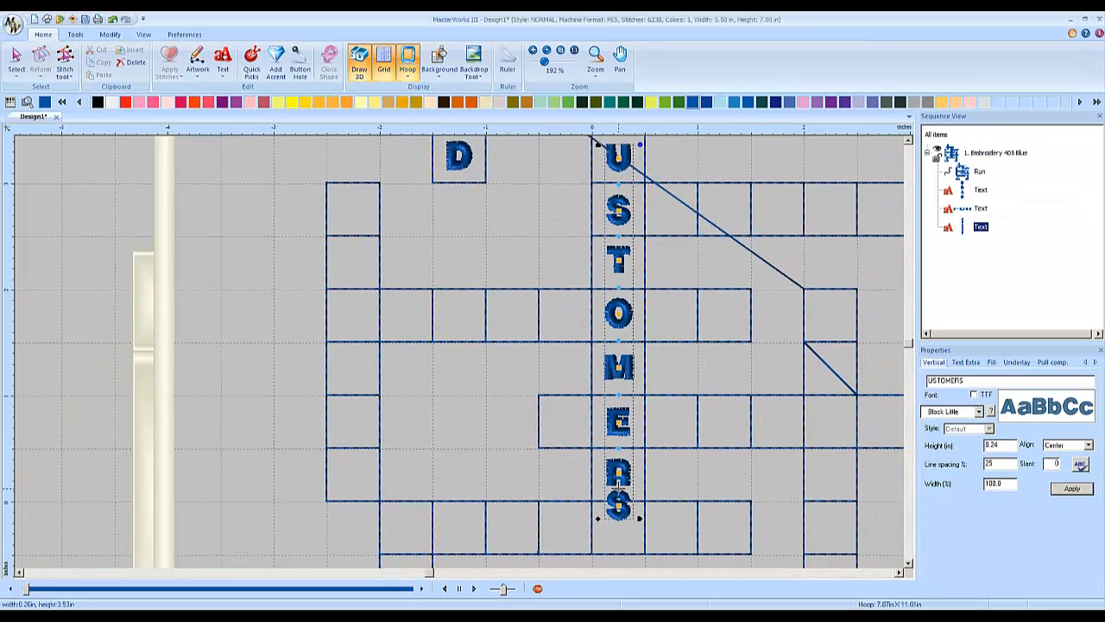
pyautogui.moveTo(620, 490); pyautogui.dragTo(618, 515)
pyautogui.scroll(-1, 678, 431)
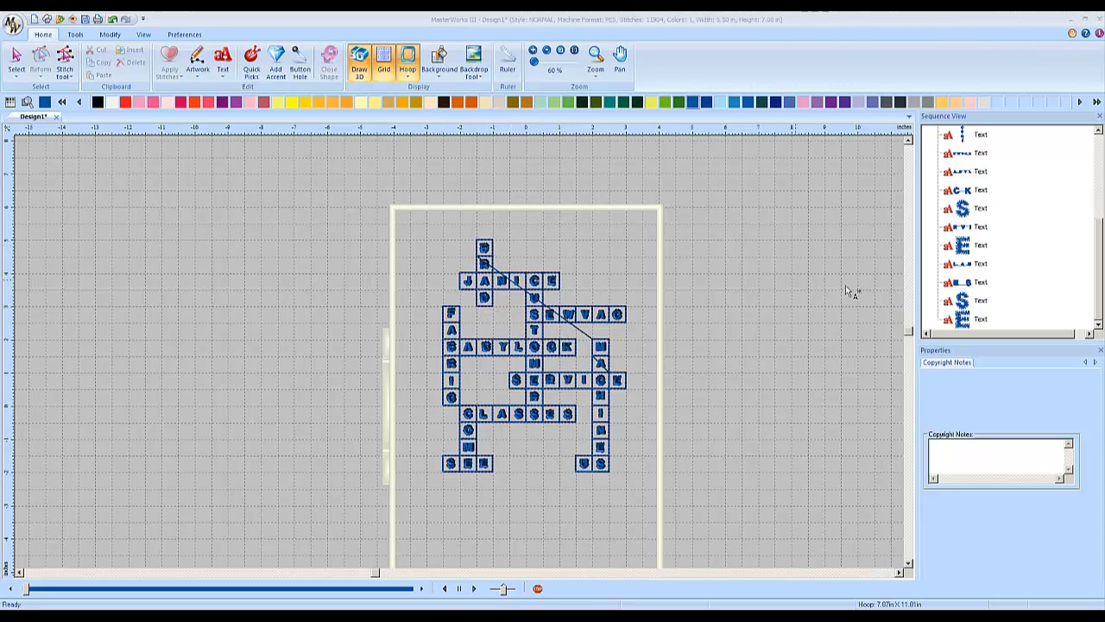
# - Recolour the bean-run crossword squares to 900 Black and all the lettering to 800 Red
pyautogui.moveTo(1098, 268); pyautogui.dragTo(1098, 177)
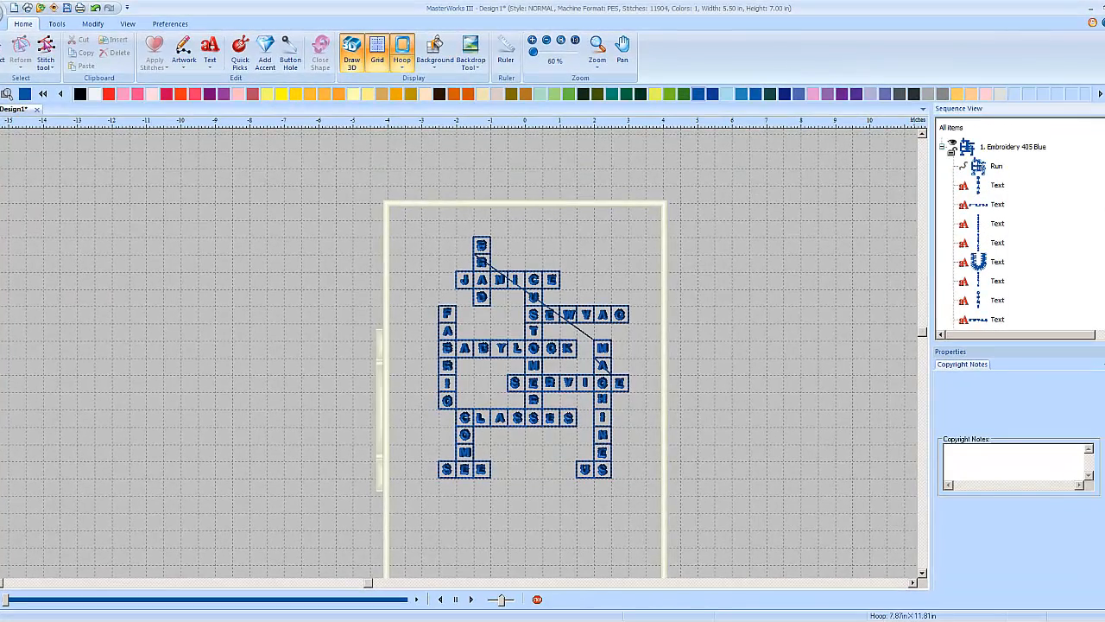
pyautogui.click(993, 166)
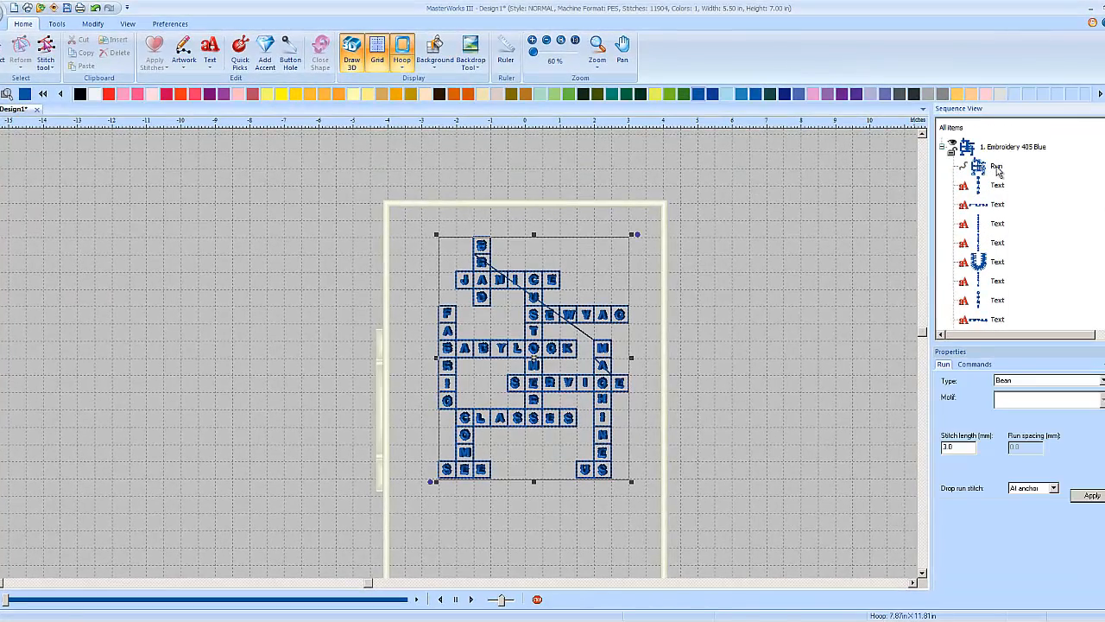
pyautogui.click(79, 93)
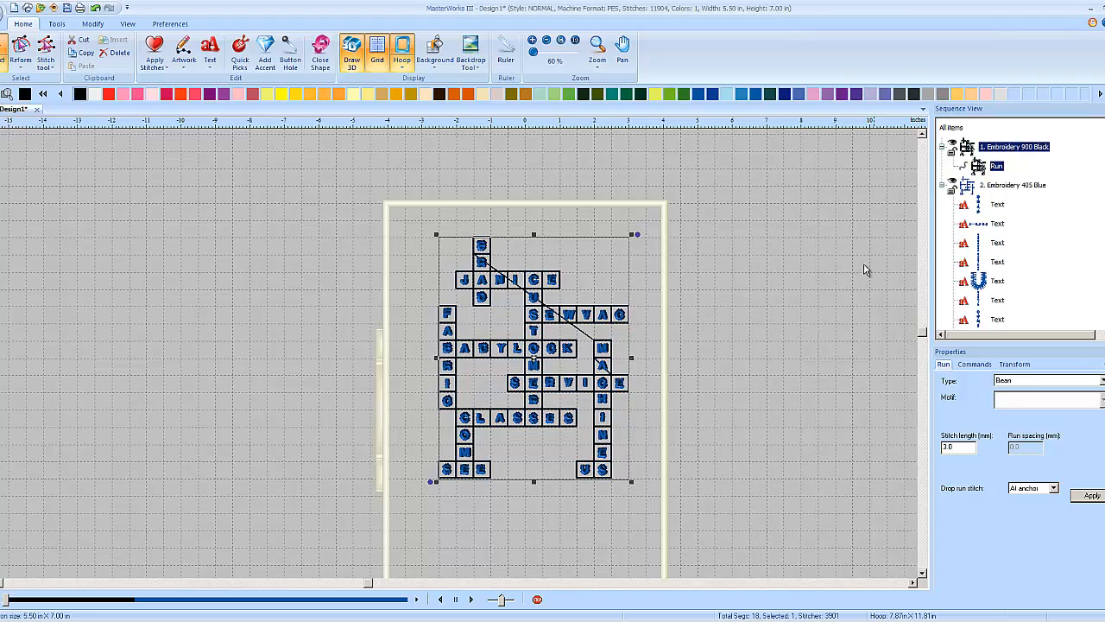
pyautogui.click(1006, 185)
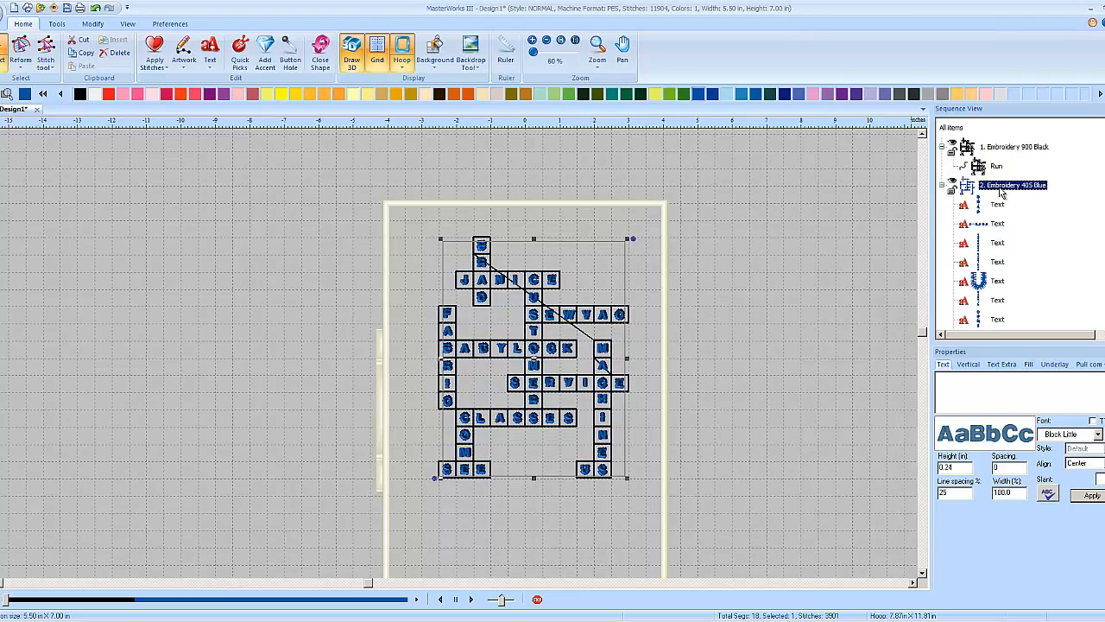
pyautogui.click(108, 93)
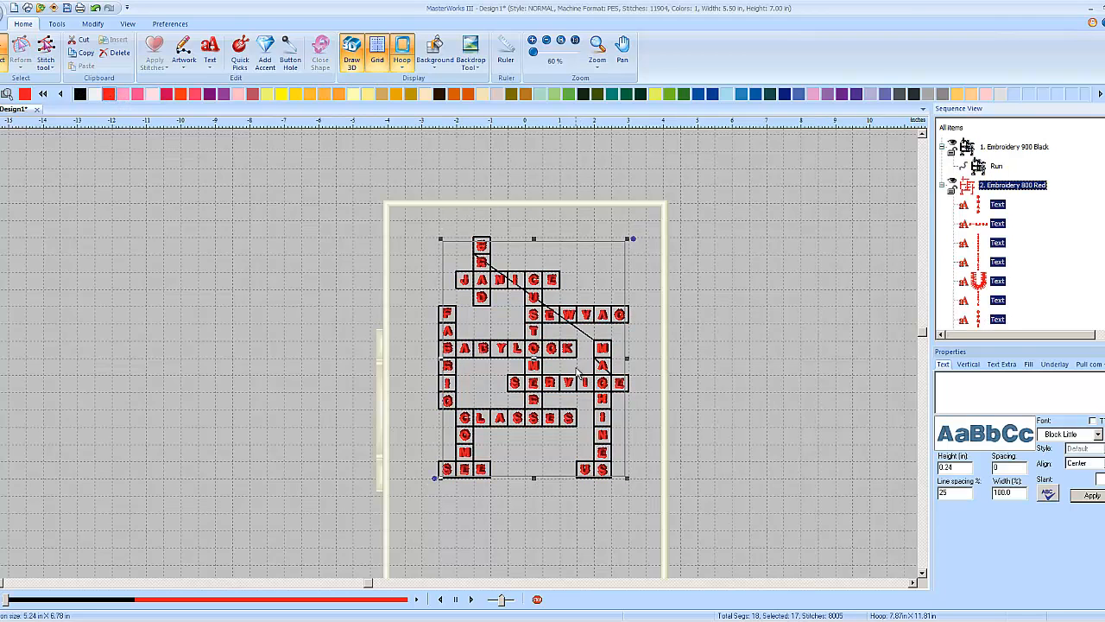